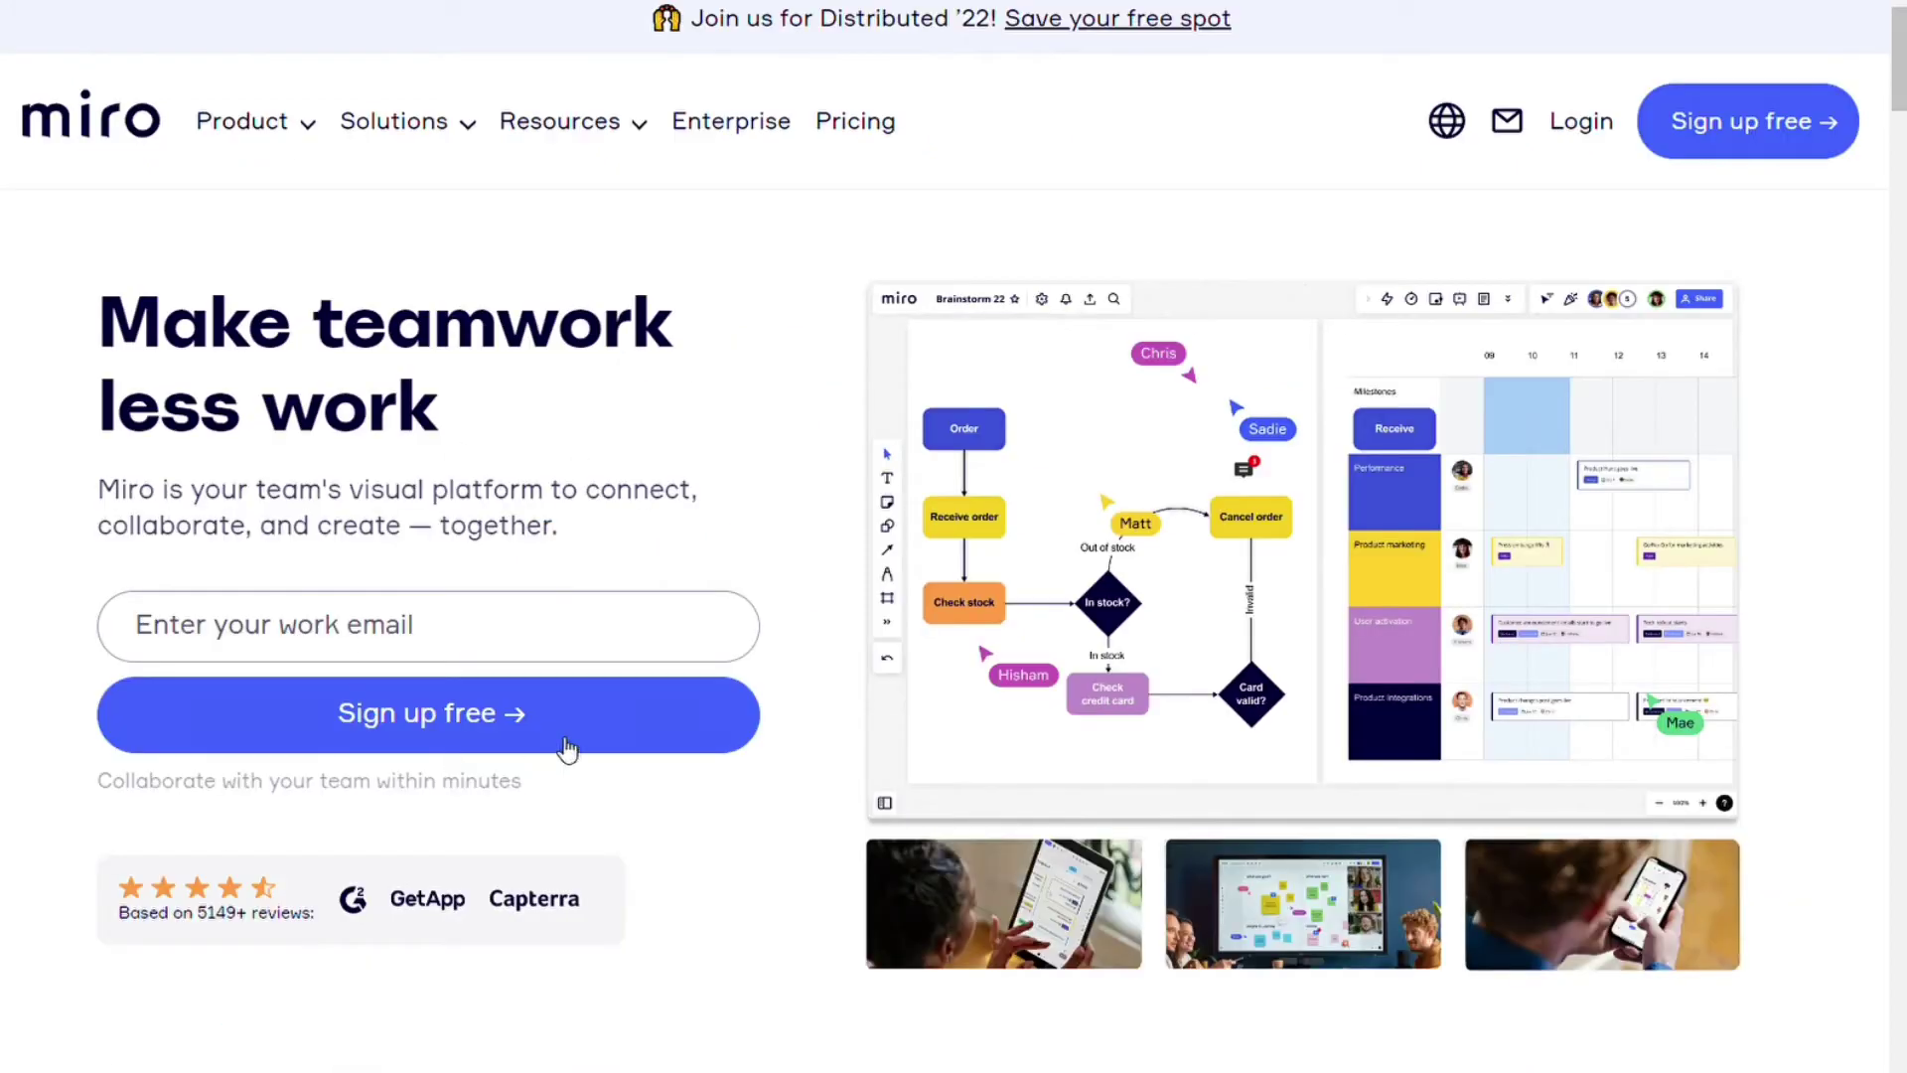
# Scroll the Miro homepage to 'Connect your tools' and back, then down Lucidchart's homepage.
pyautogui.scroll(-8, 1104, 489)
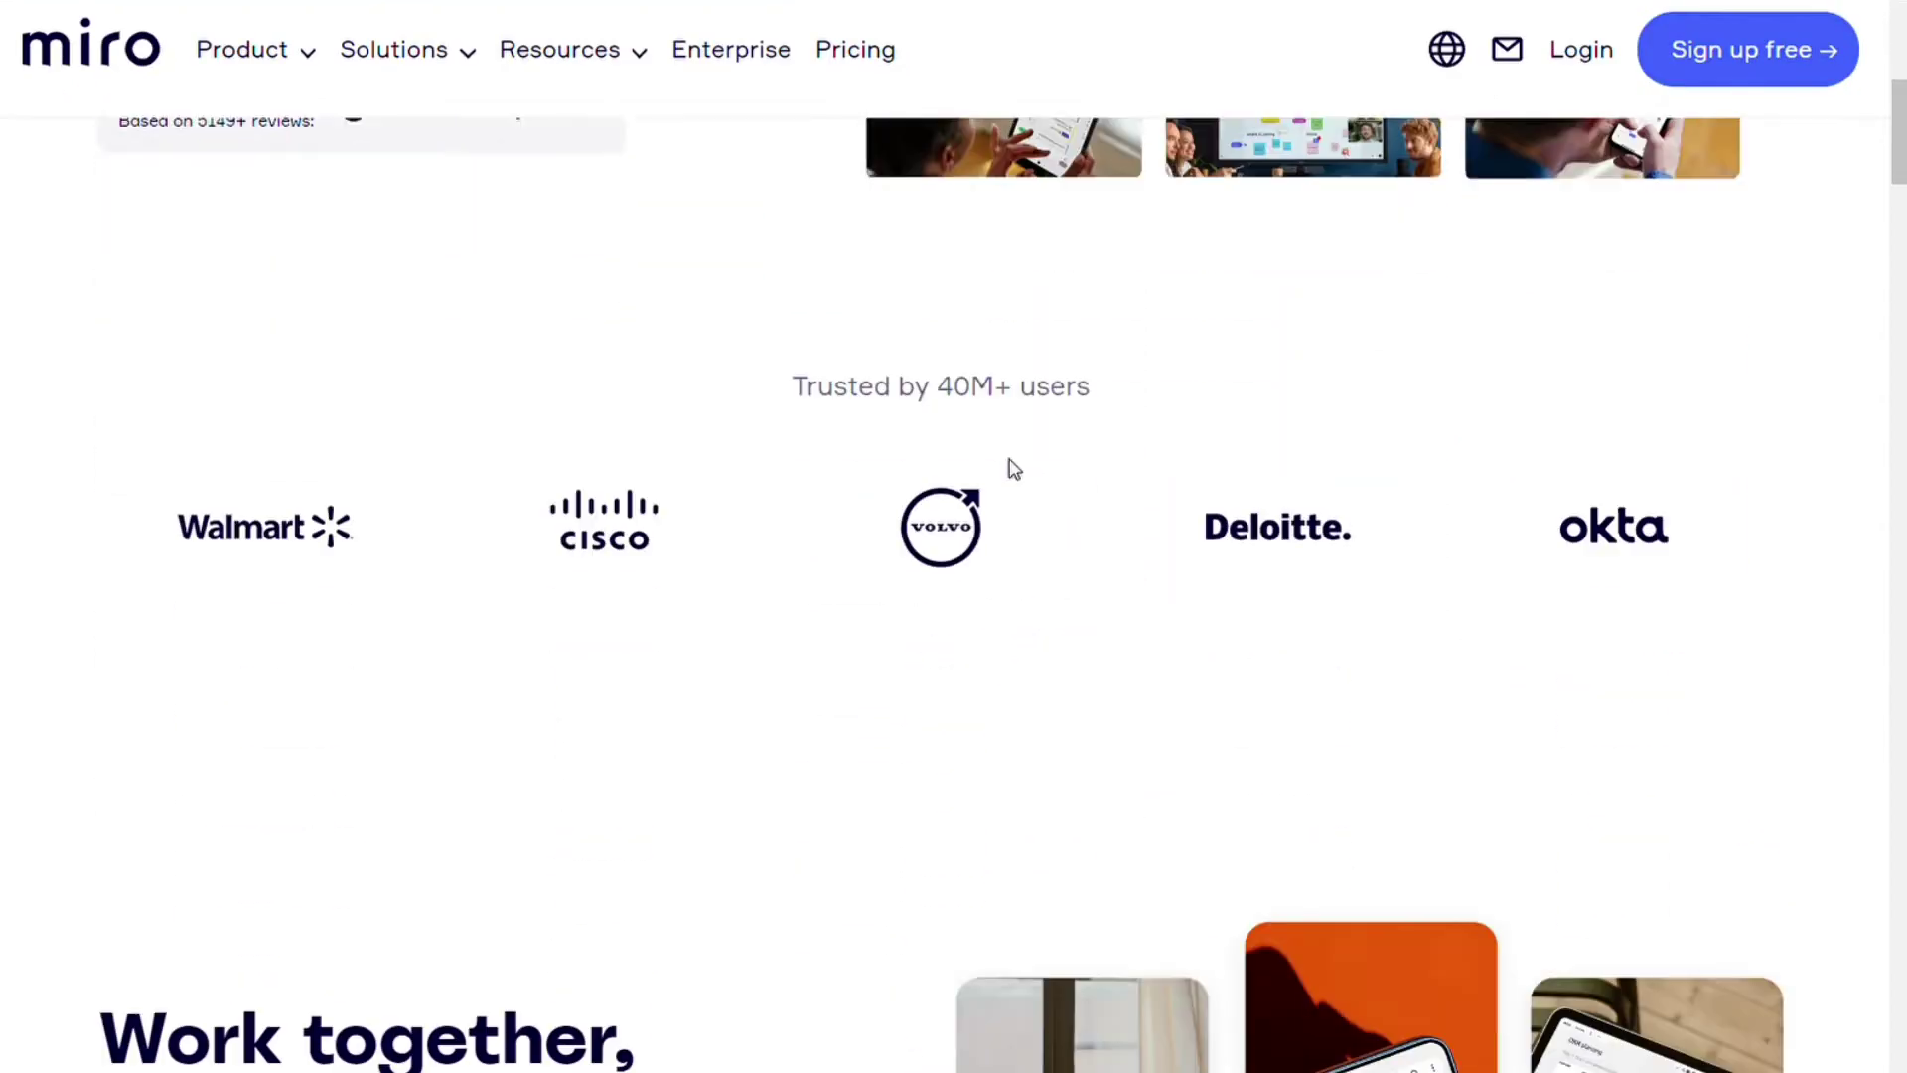
pyautogui.scroll(-15, 1138, 516)
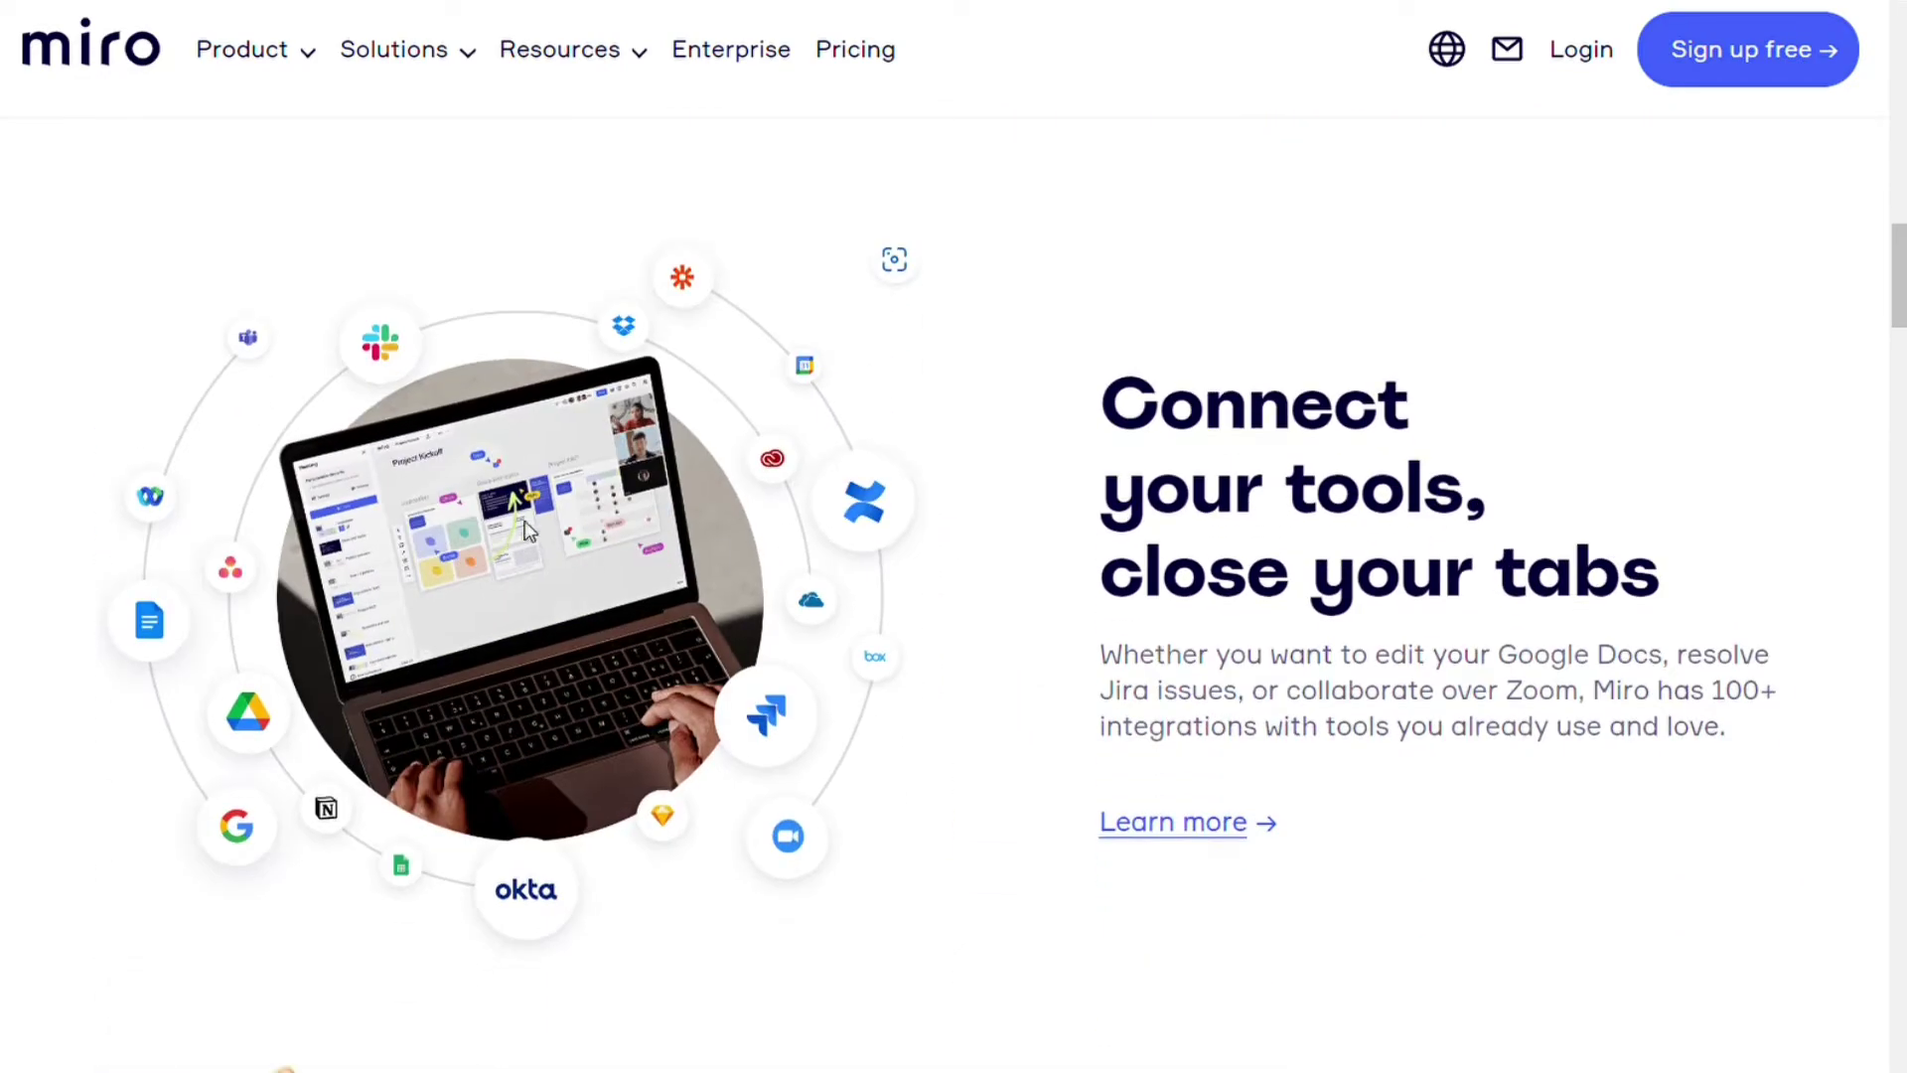
pyautogui.scroll(20, 553, 566)
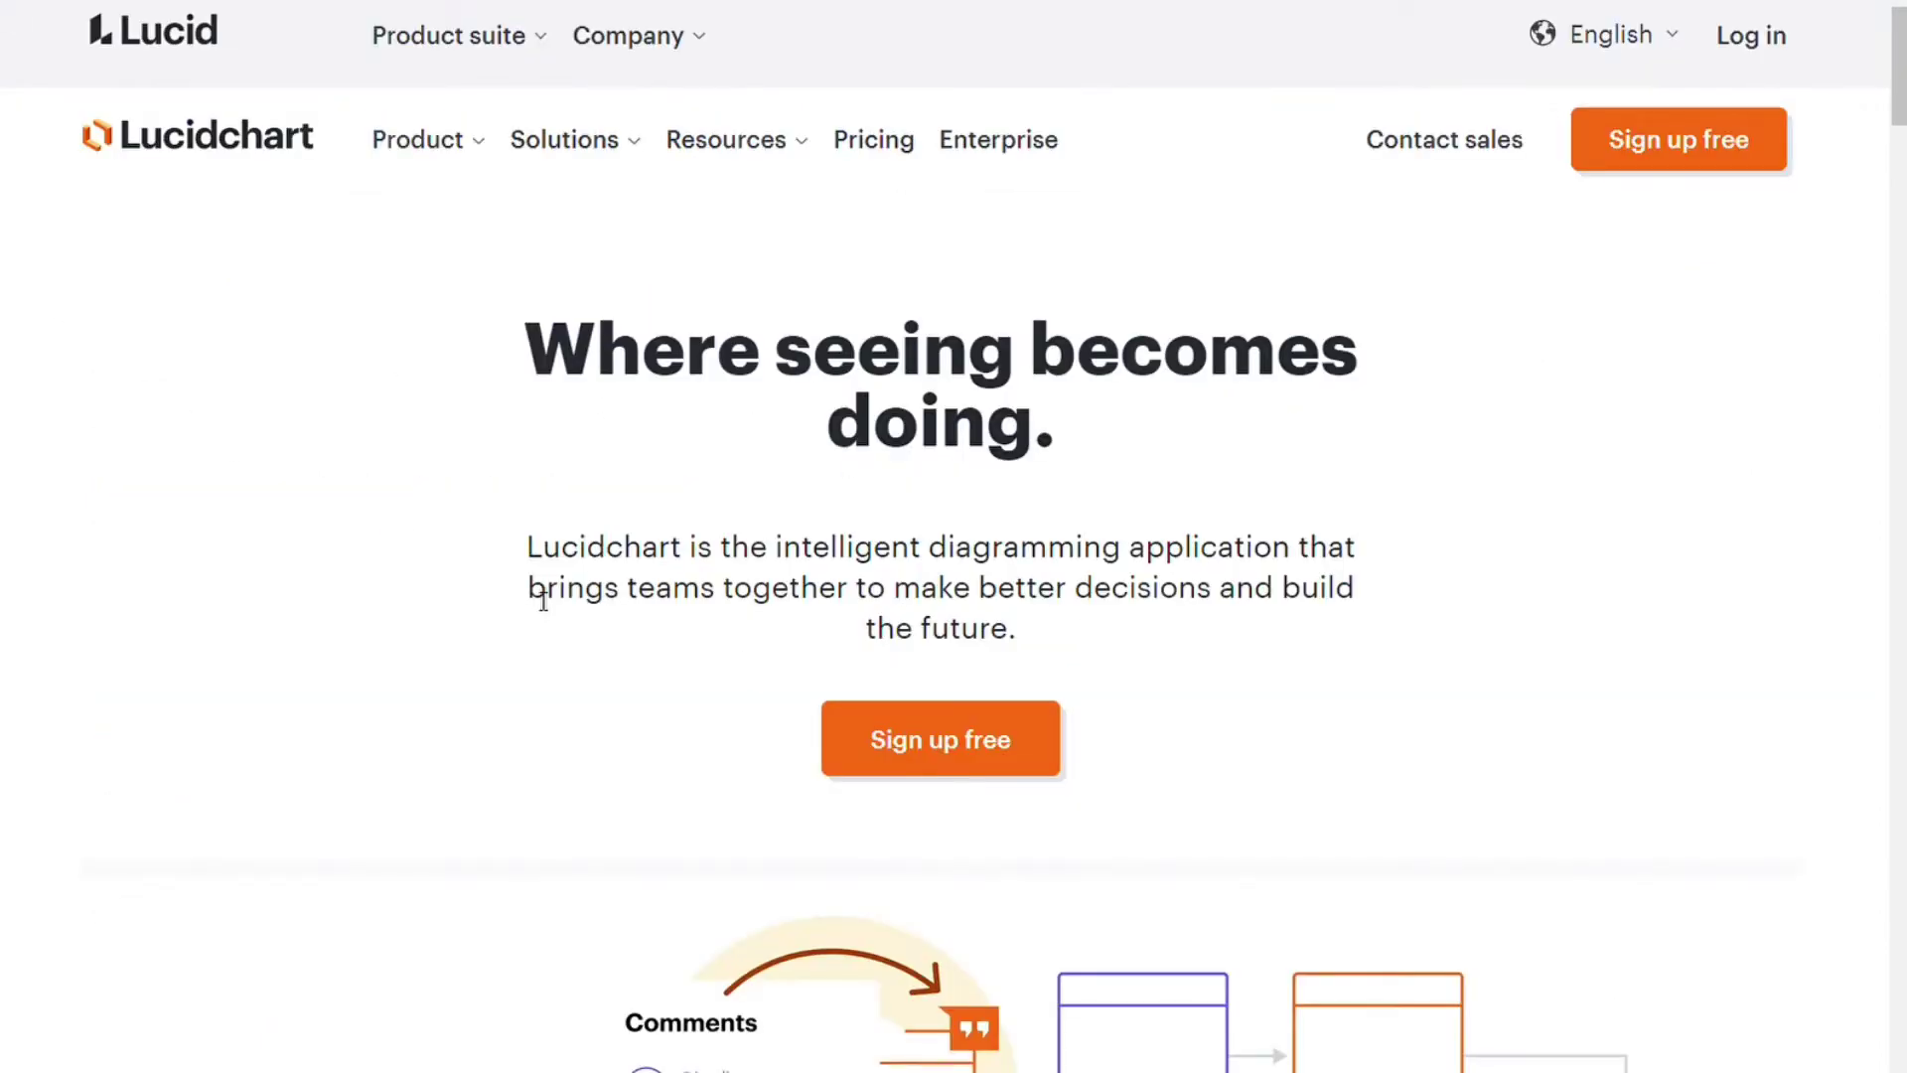
pyautogui.scroll(-7, 544, 600)
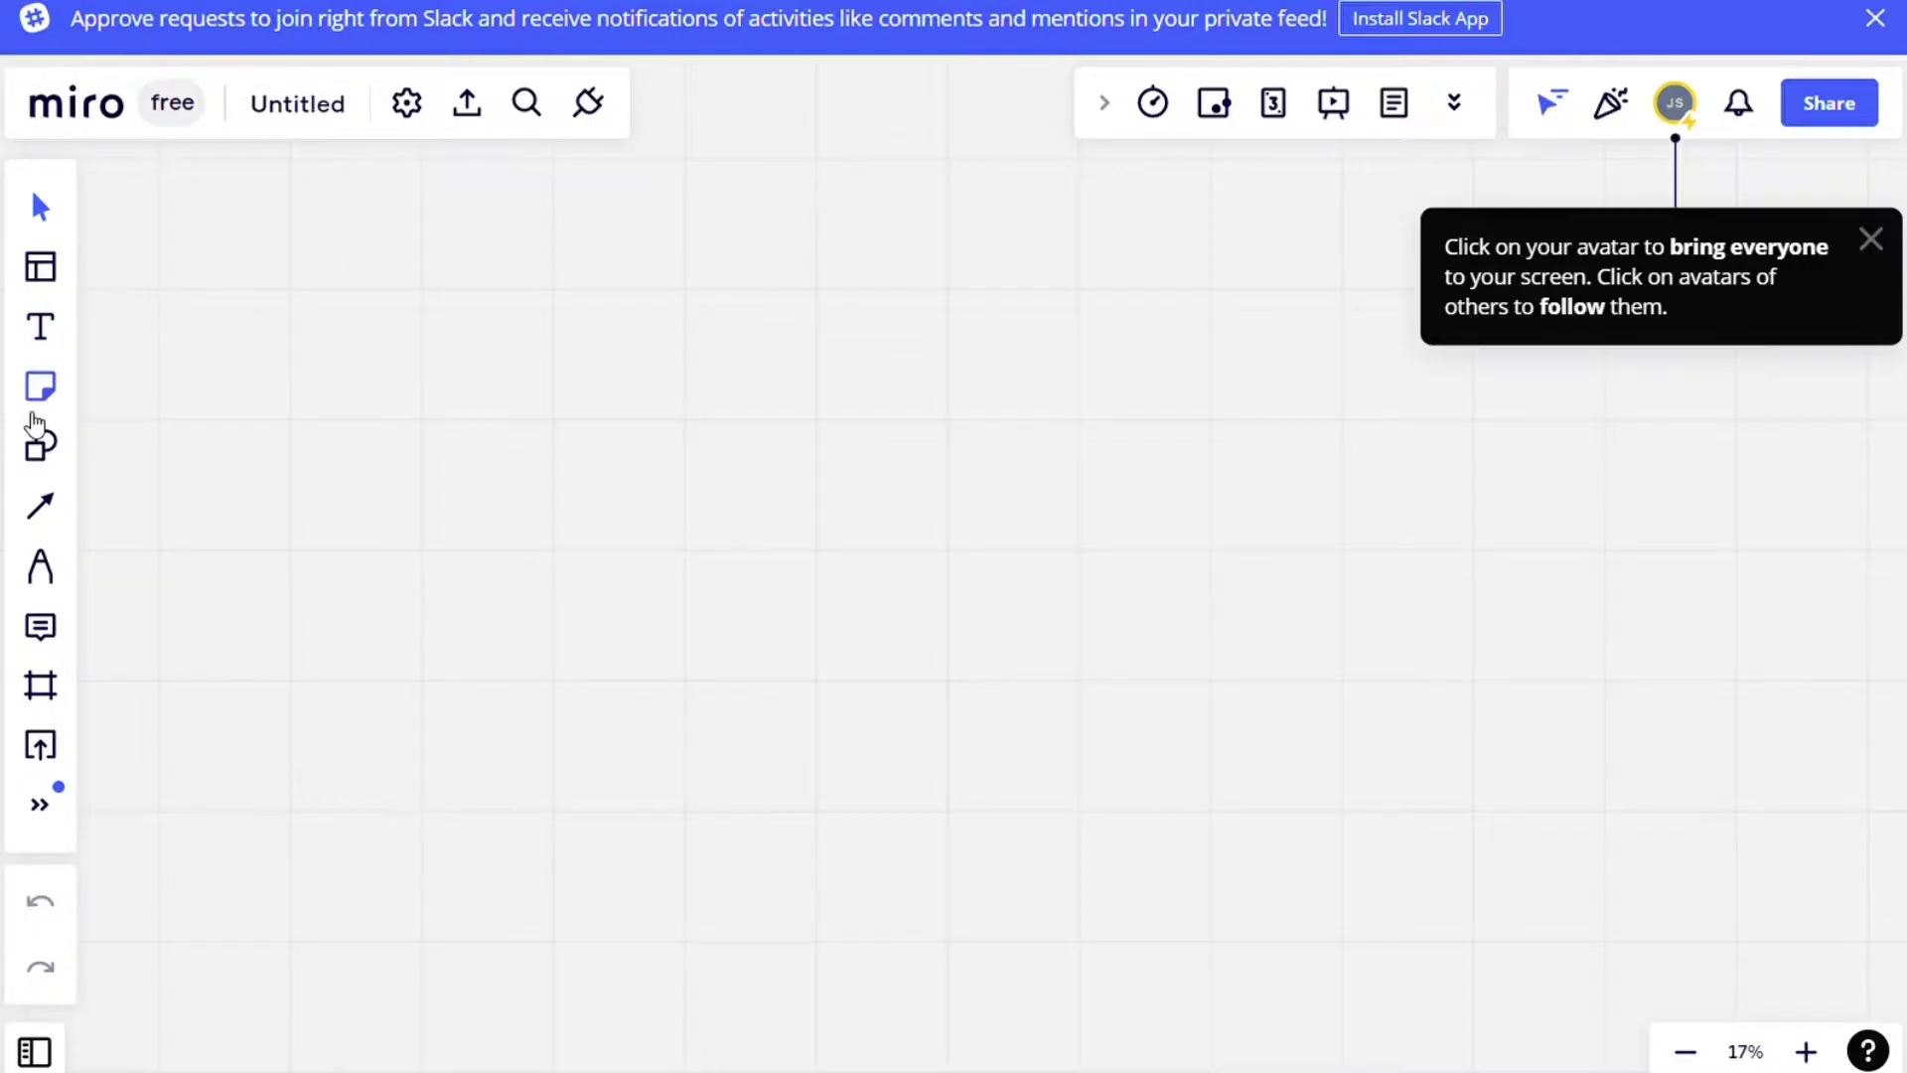
# Browse Miro's Apps panel from the >> more-tools button, then close it.
pyautogui.click(66, 820)
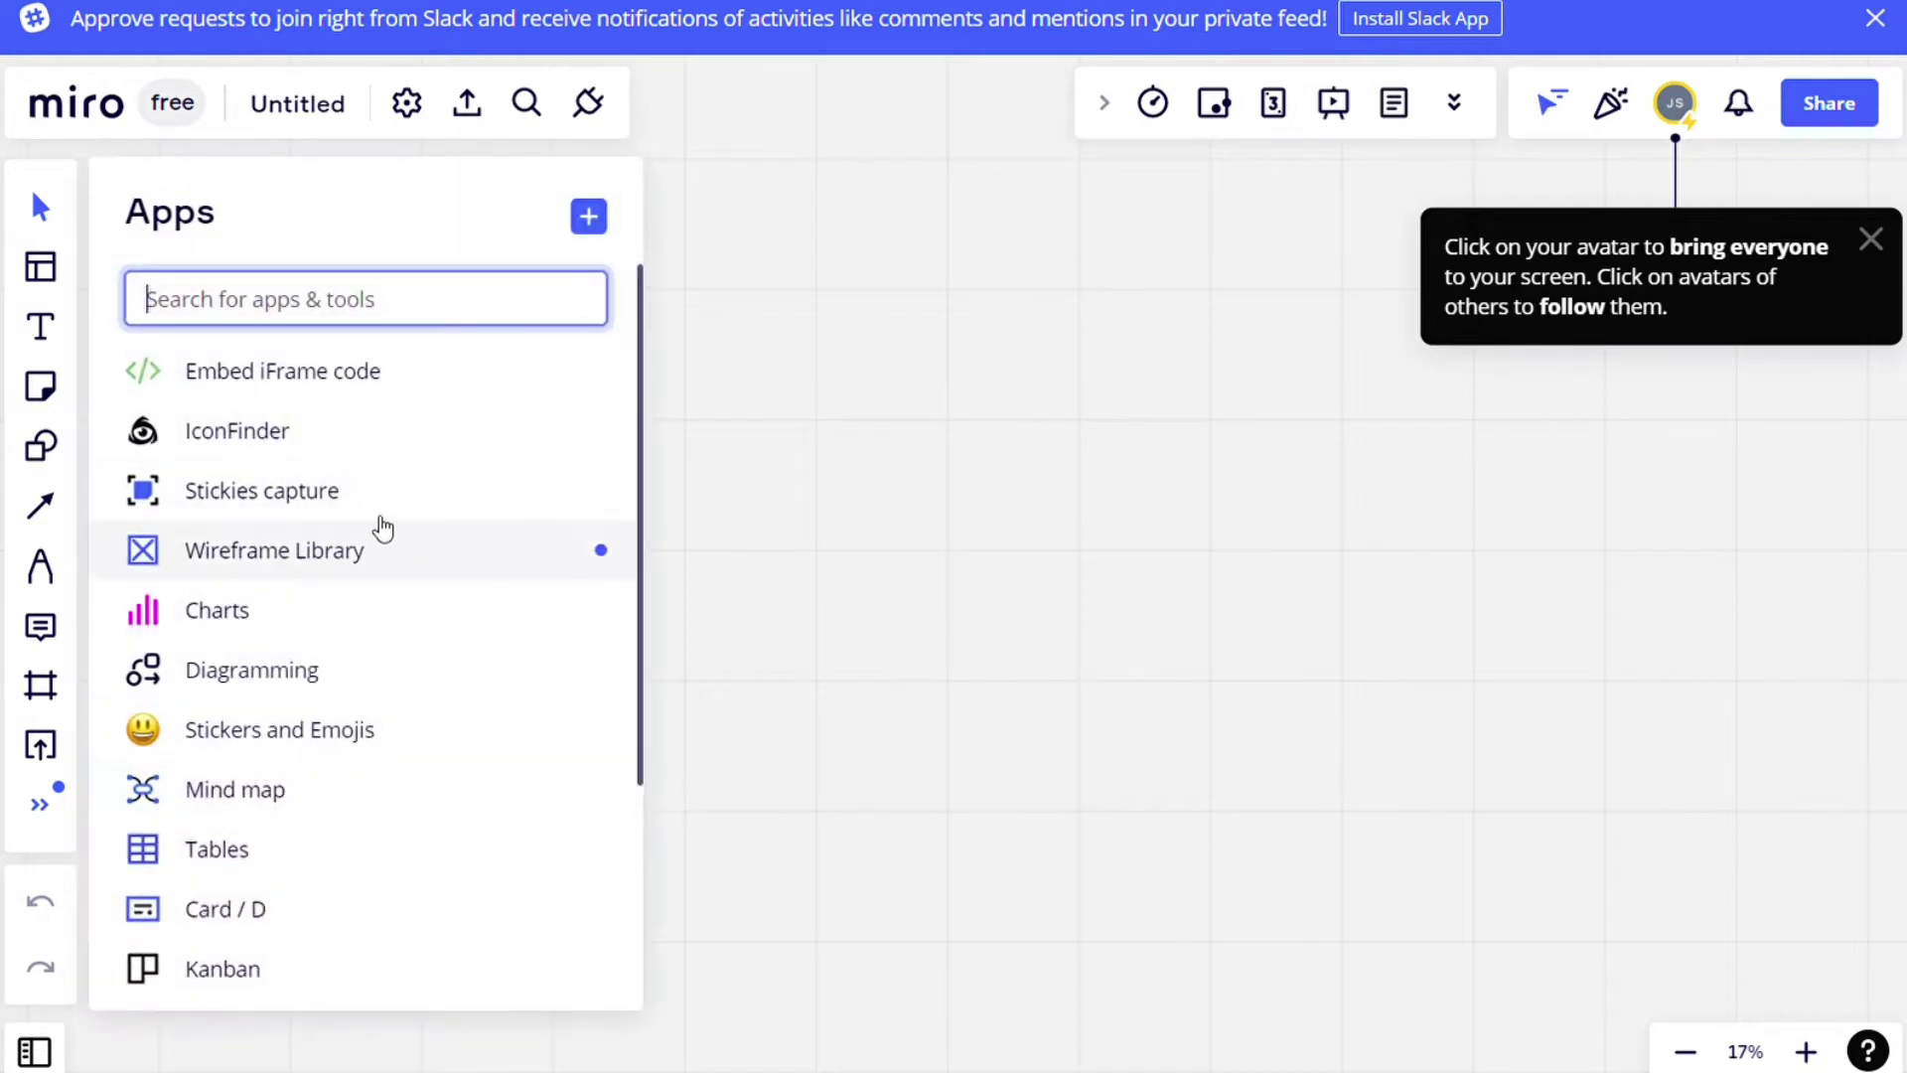
pyautogui.scroll(-3, 378, 521)
pyautogui.scroll(3, 370, 629)
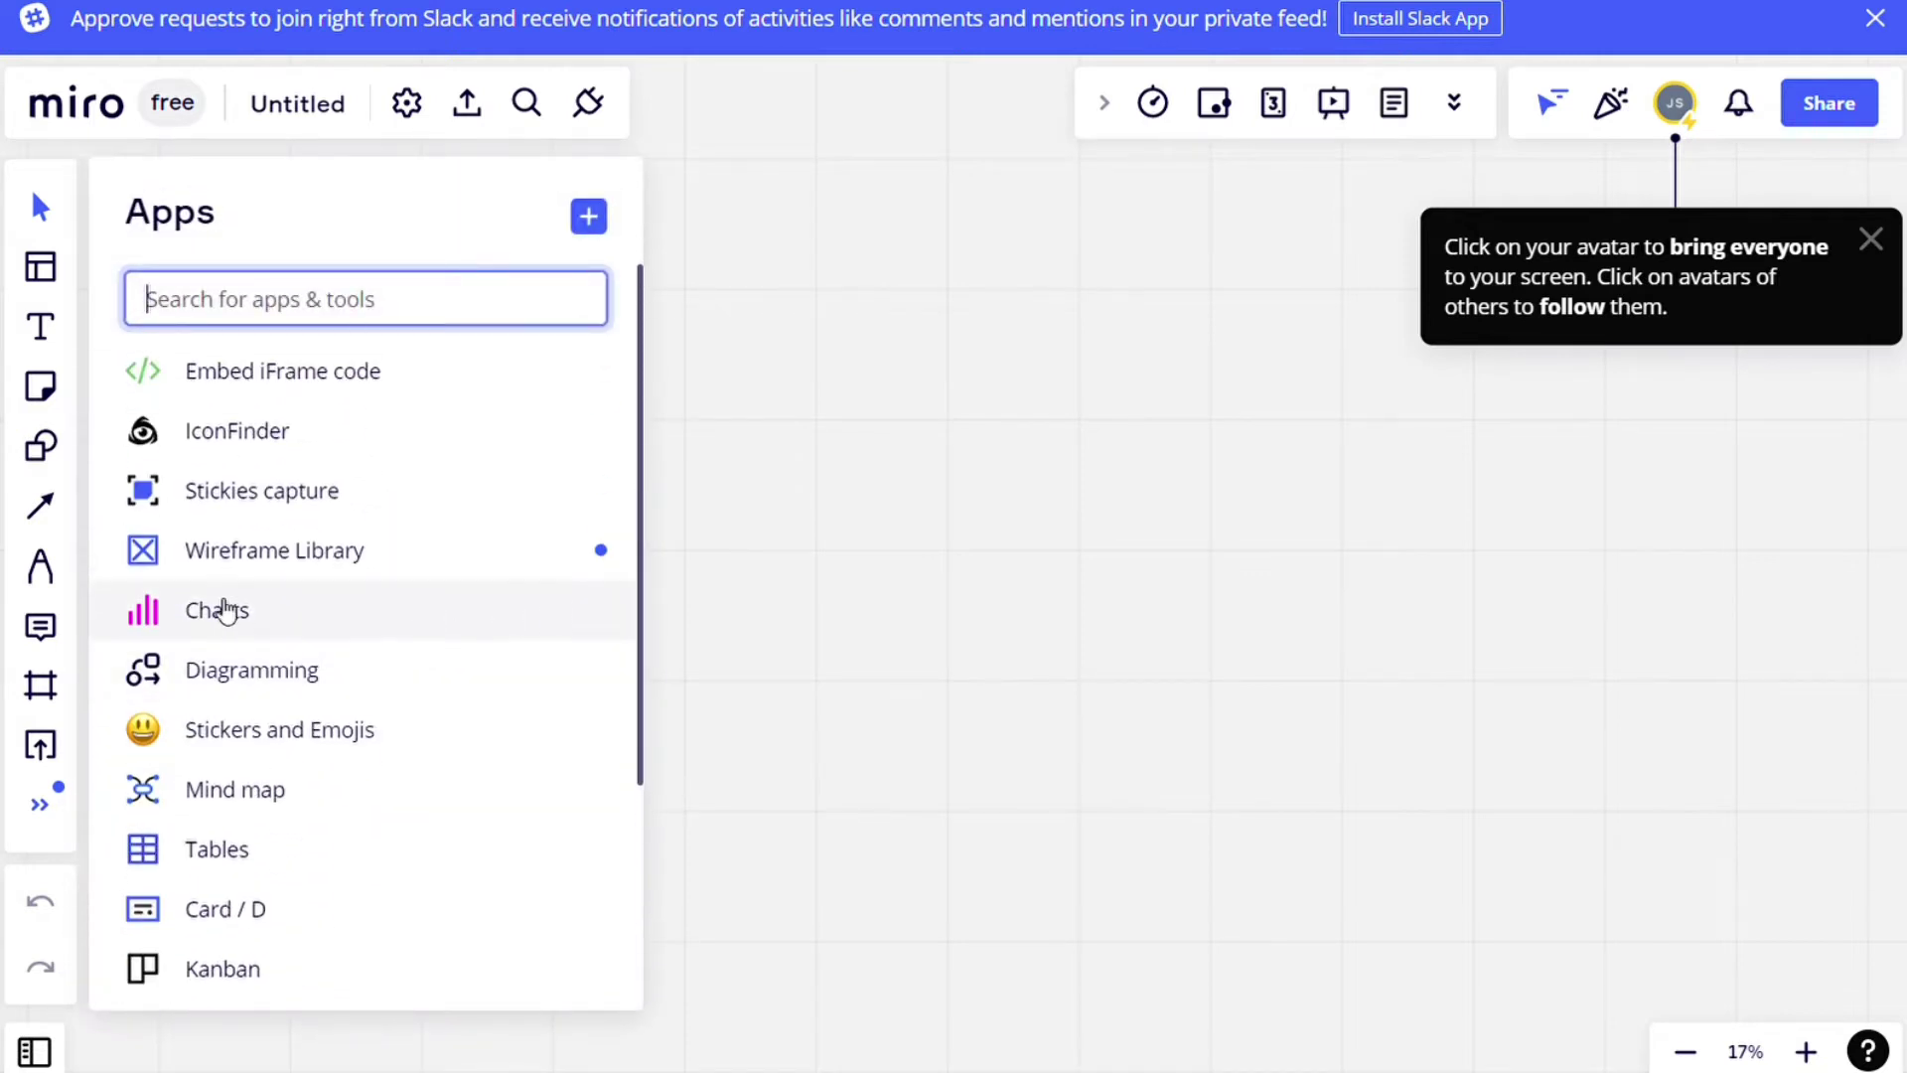
pyautogui.click(889, 424)
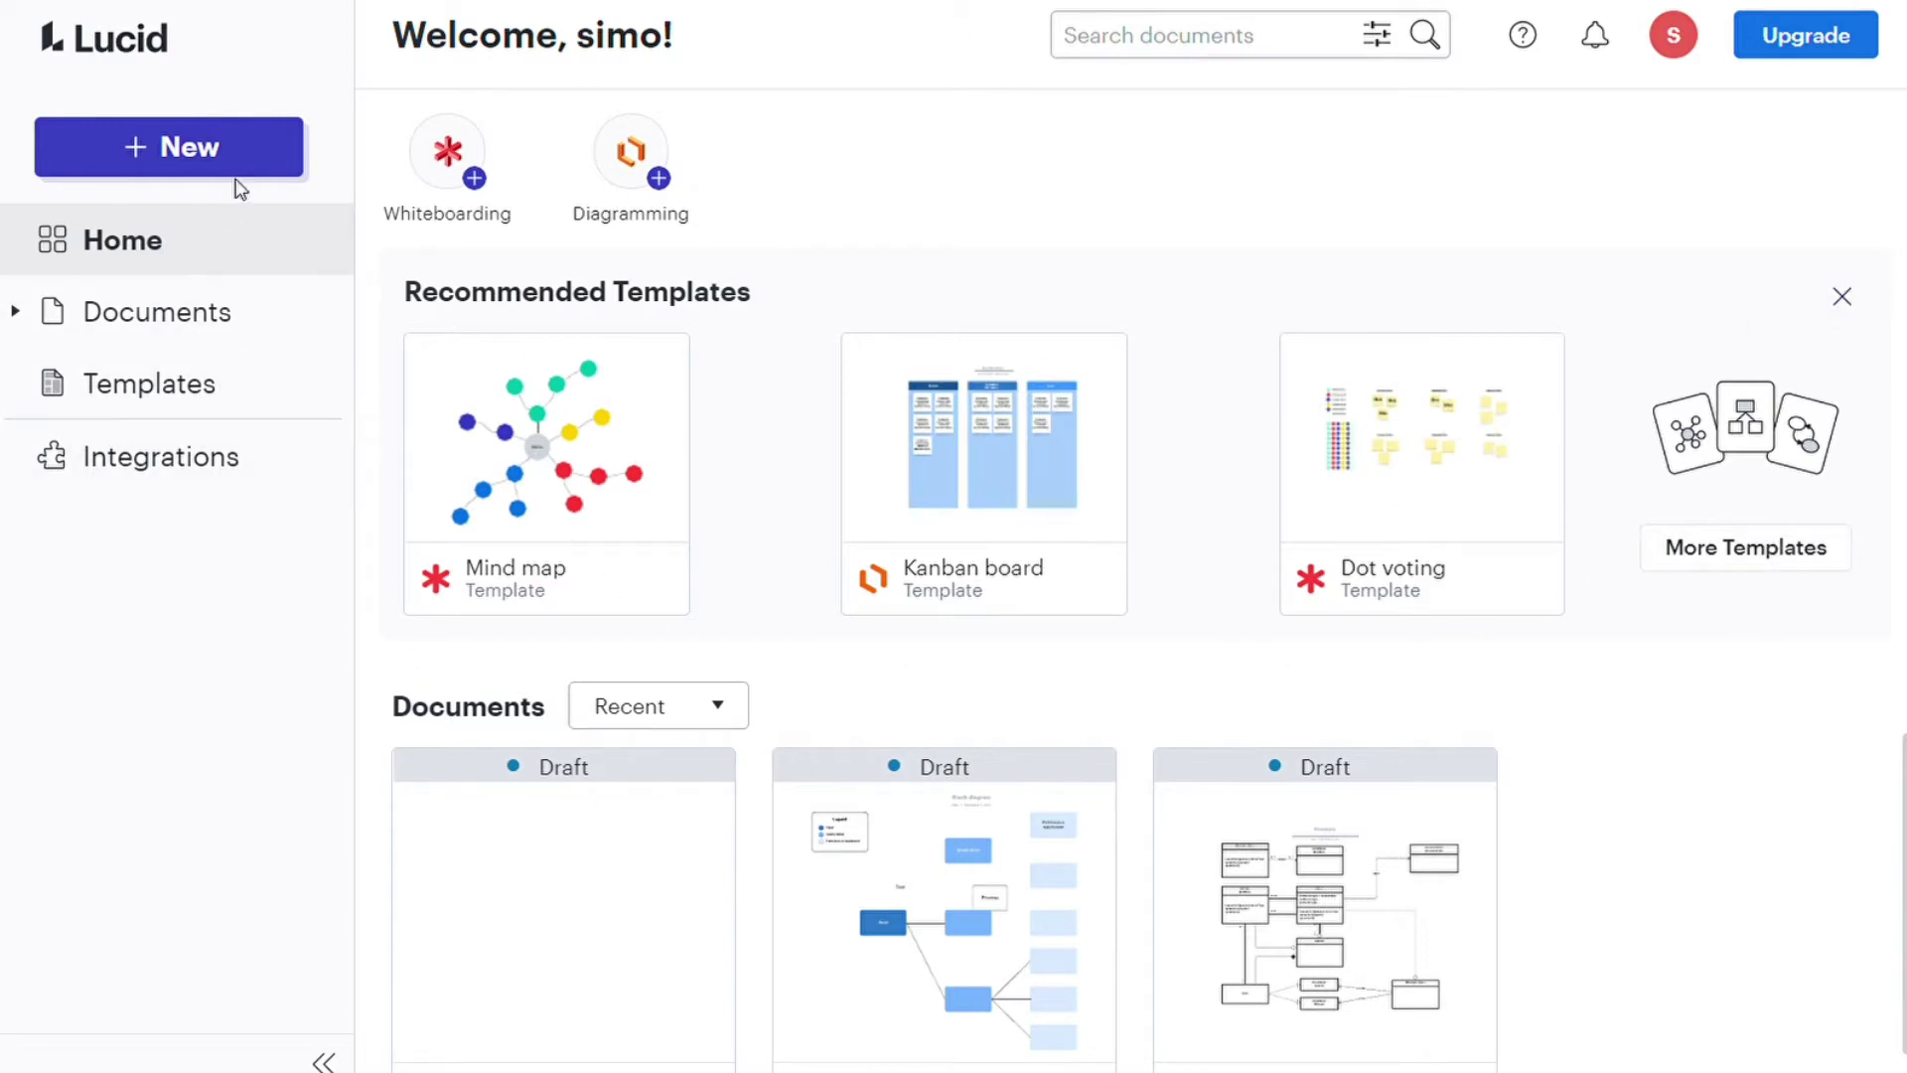
# Check and close Lucidchart's More Search Options, then show the + New Lucidchart document choices.
pyautogui.click(1378, 38)
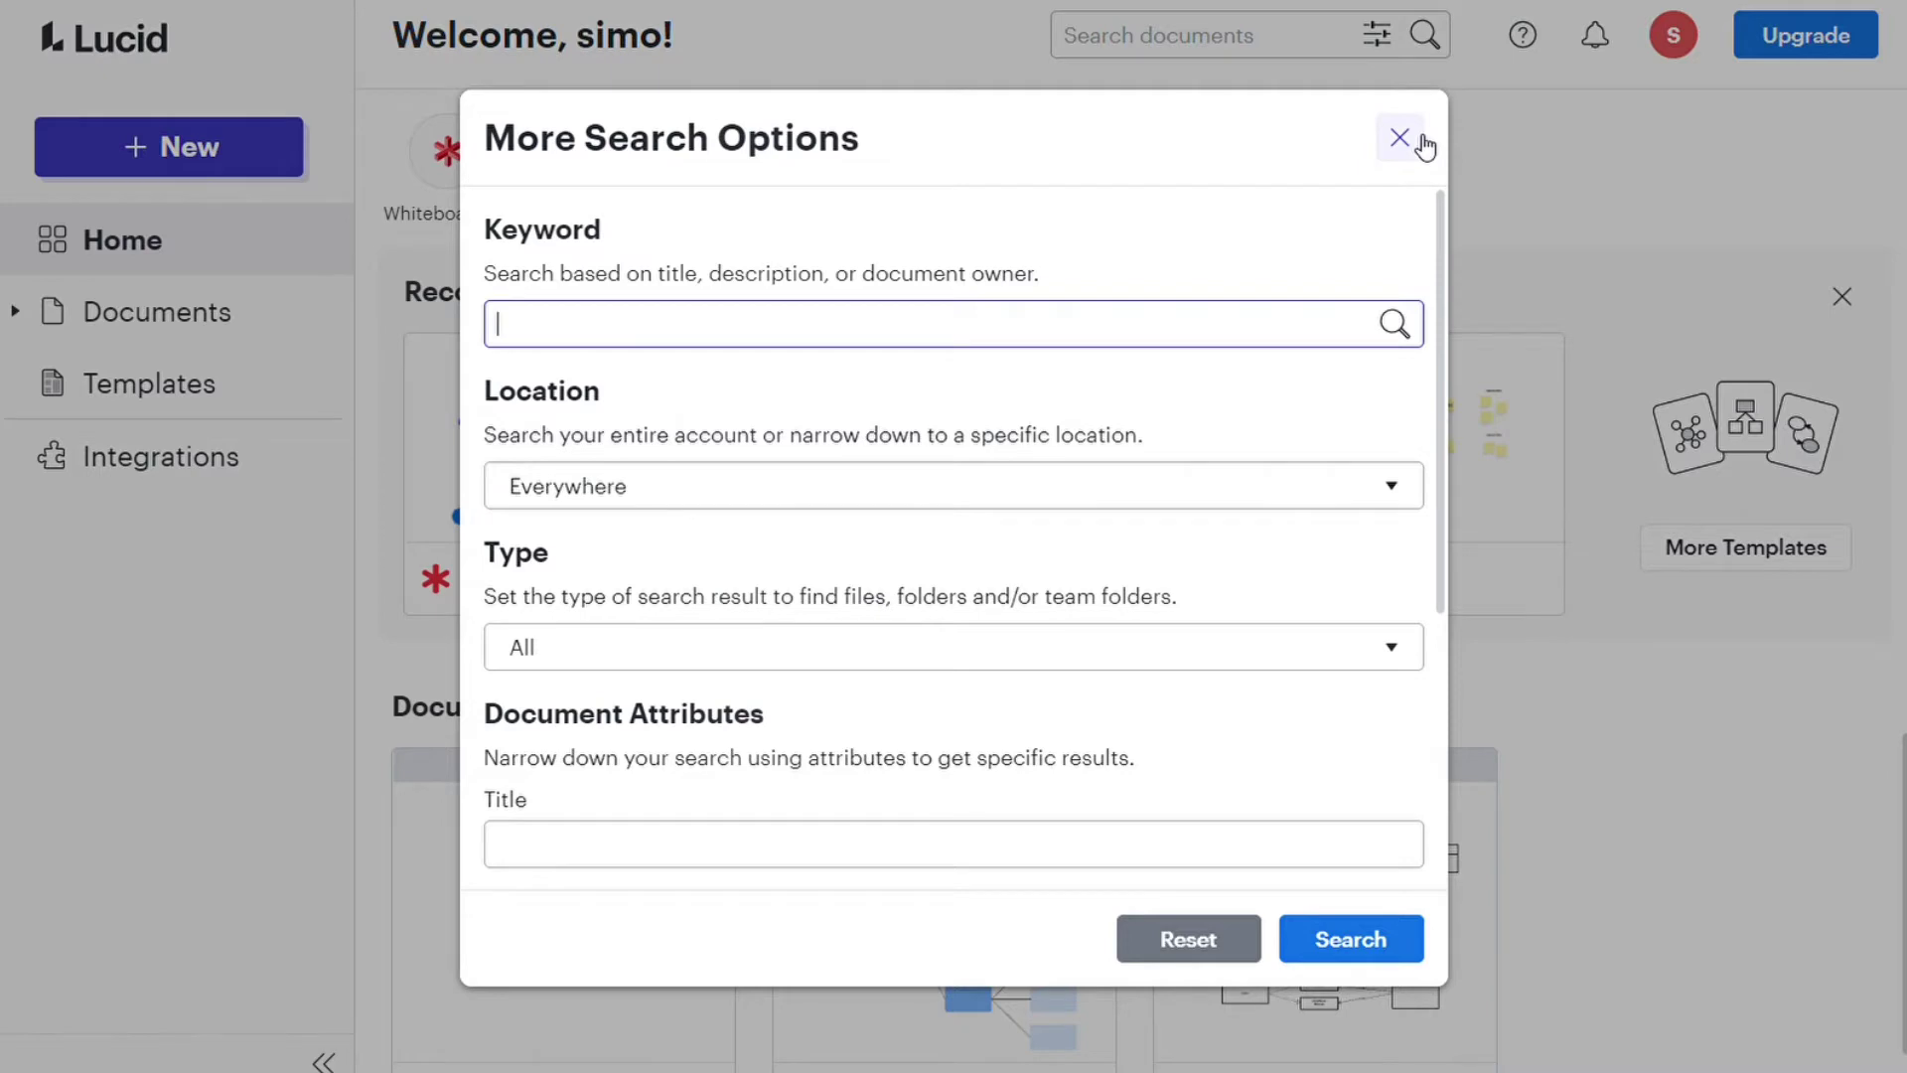
pyautogui.click(1400, 138)
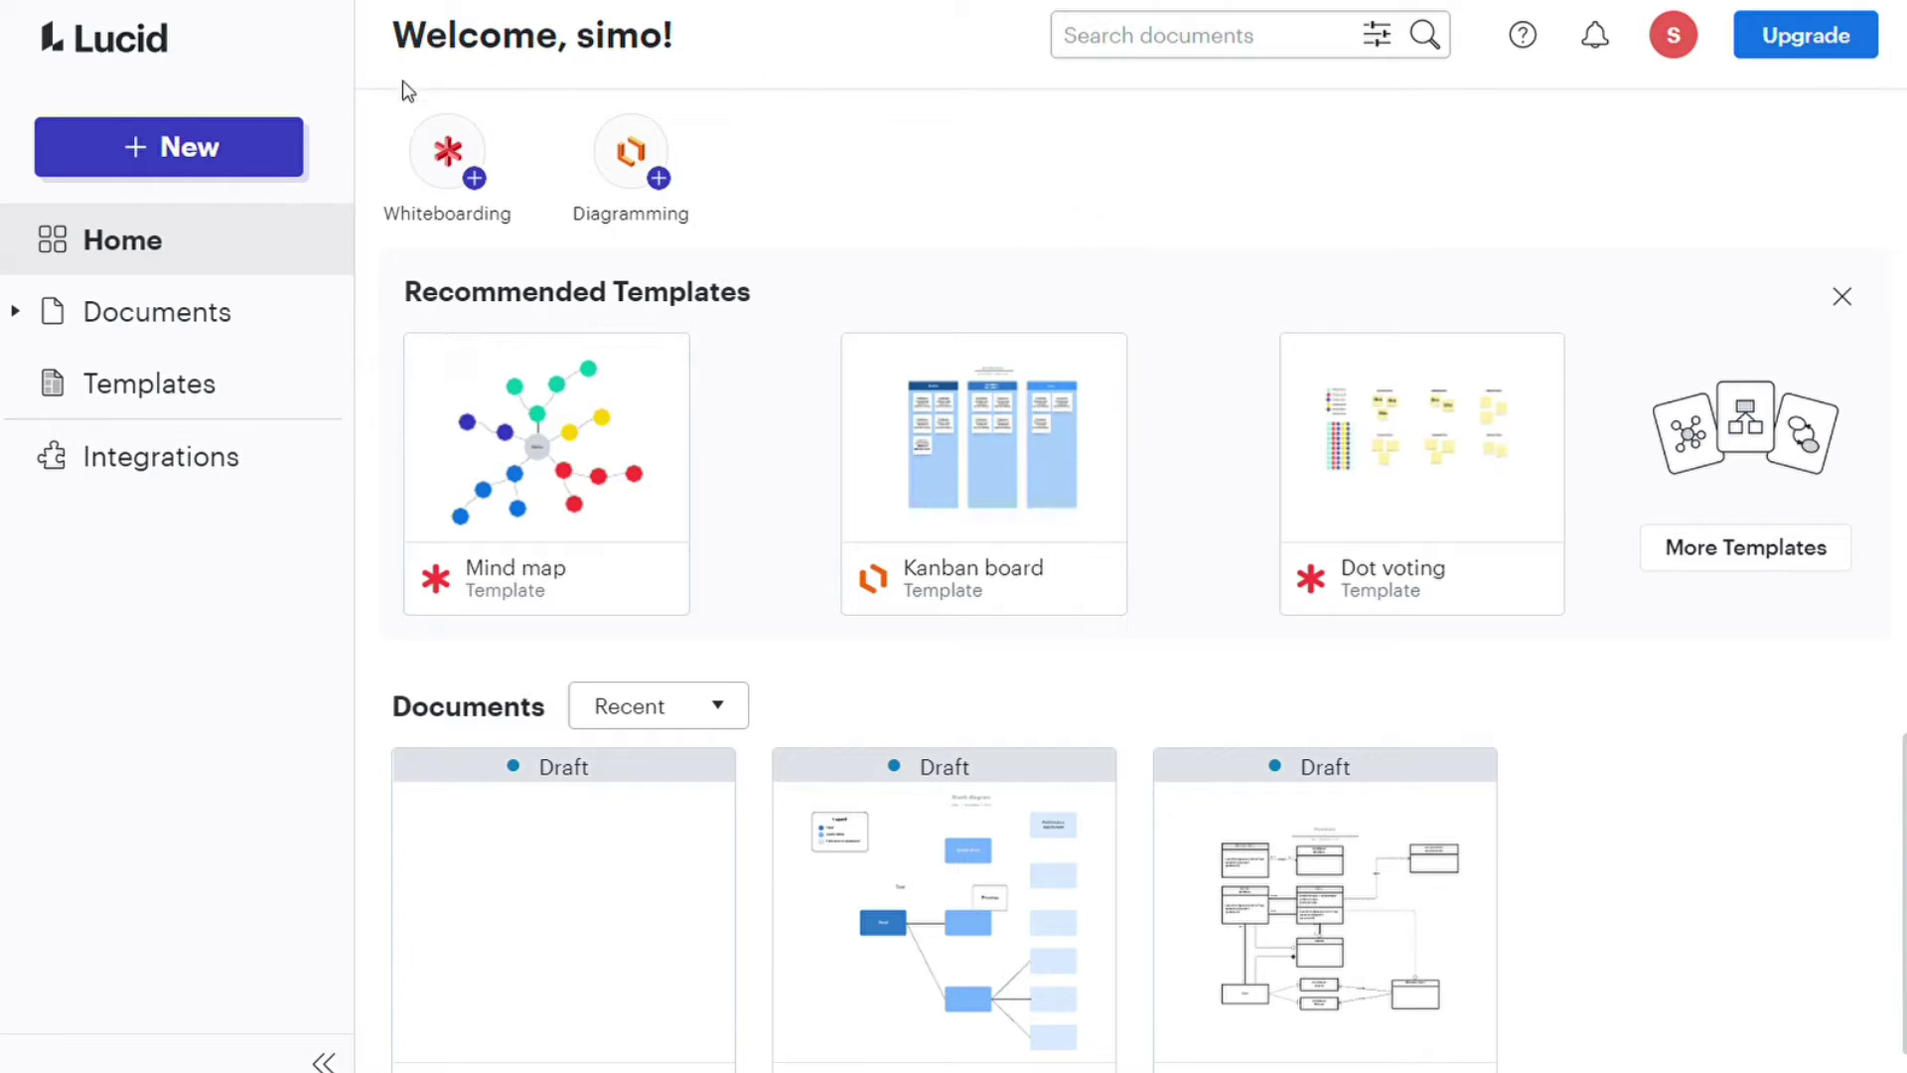
pyautogui.click(247, 153)
pyautogui.moveTo(252, 206)
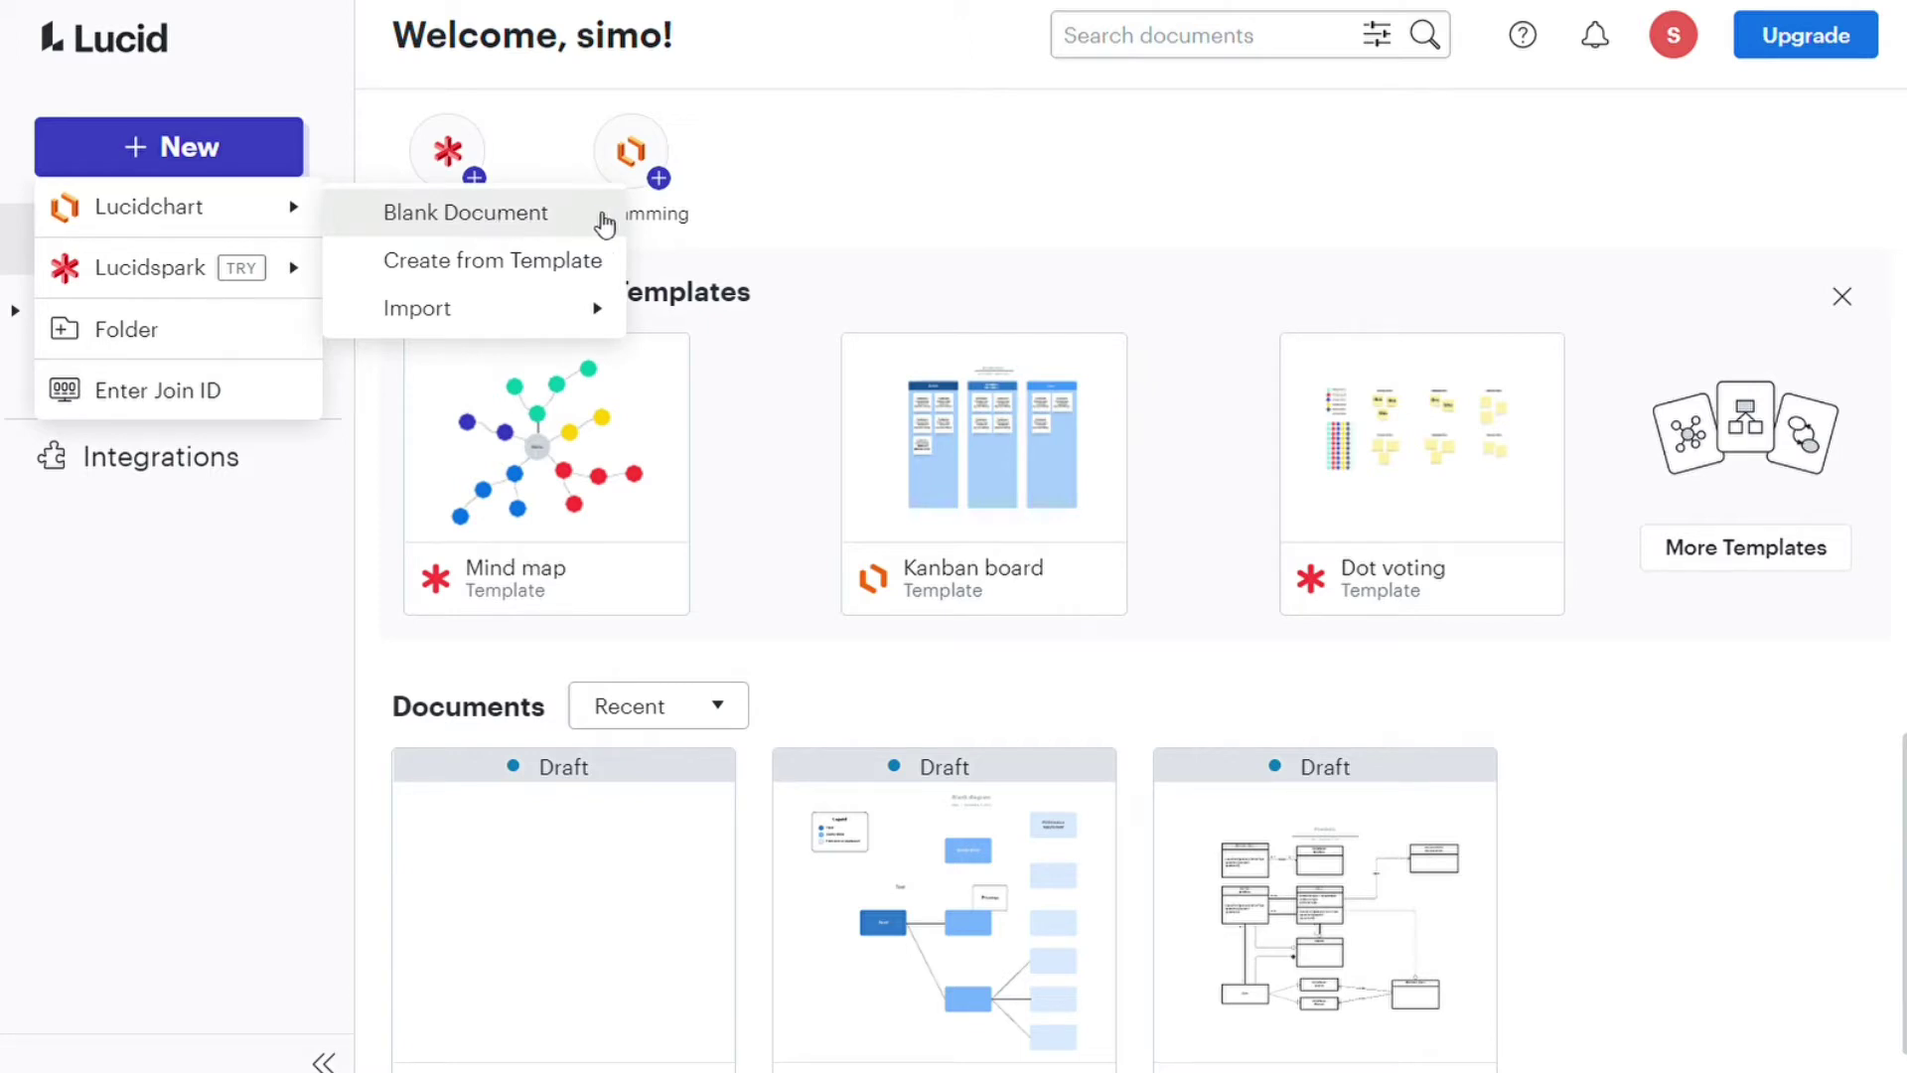
# Start a blank Lucidchart document and open Miro's full Diagramming shapes library.
pyautogui.click(969, 171)
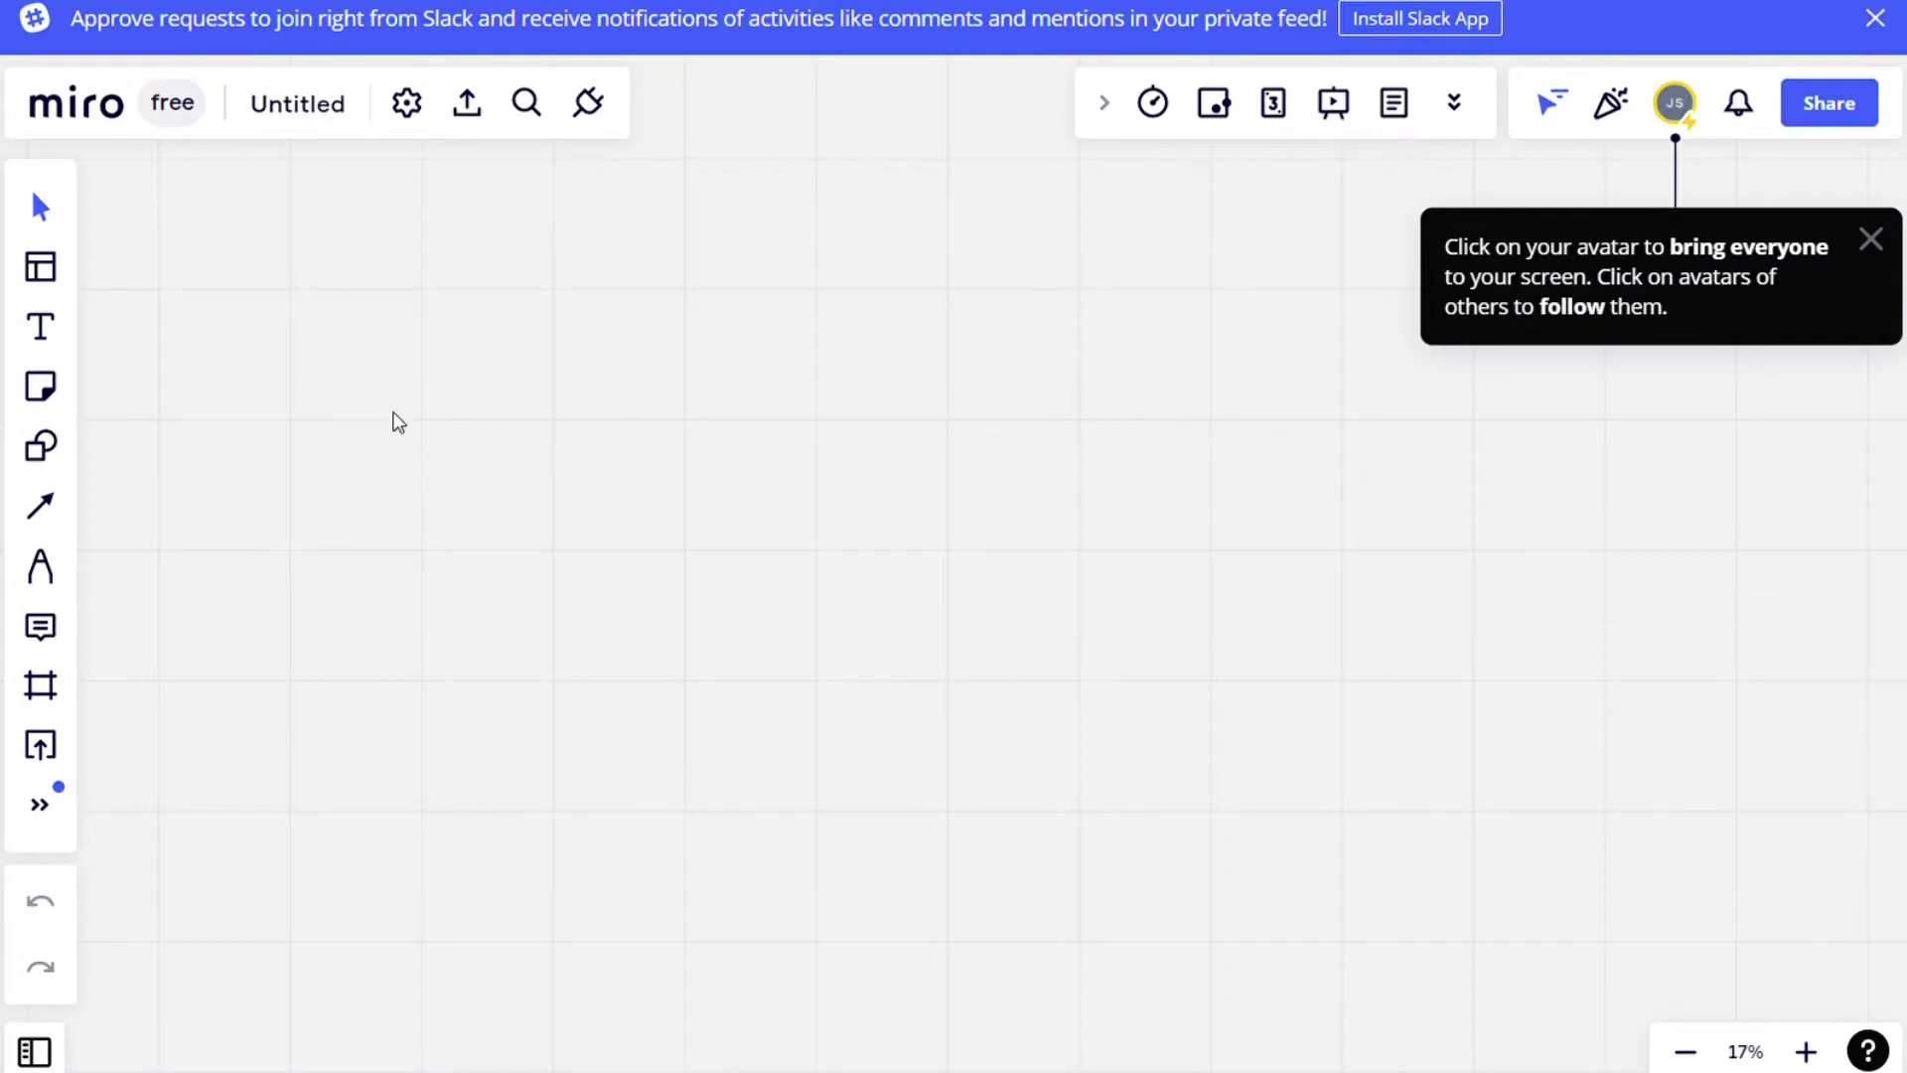
pyautogui.click(62, 449)
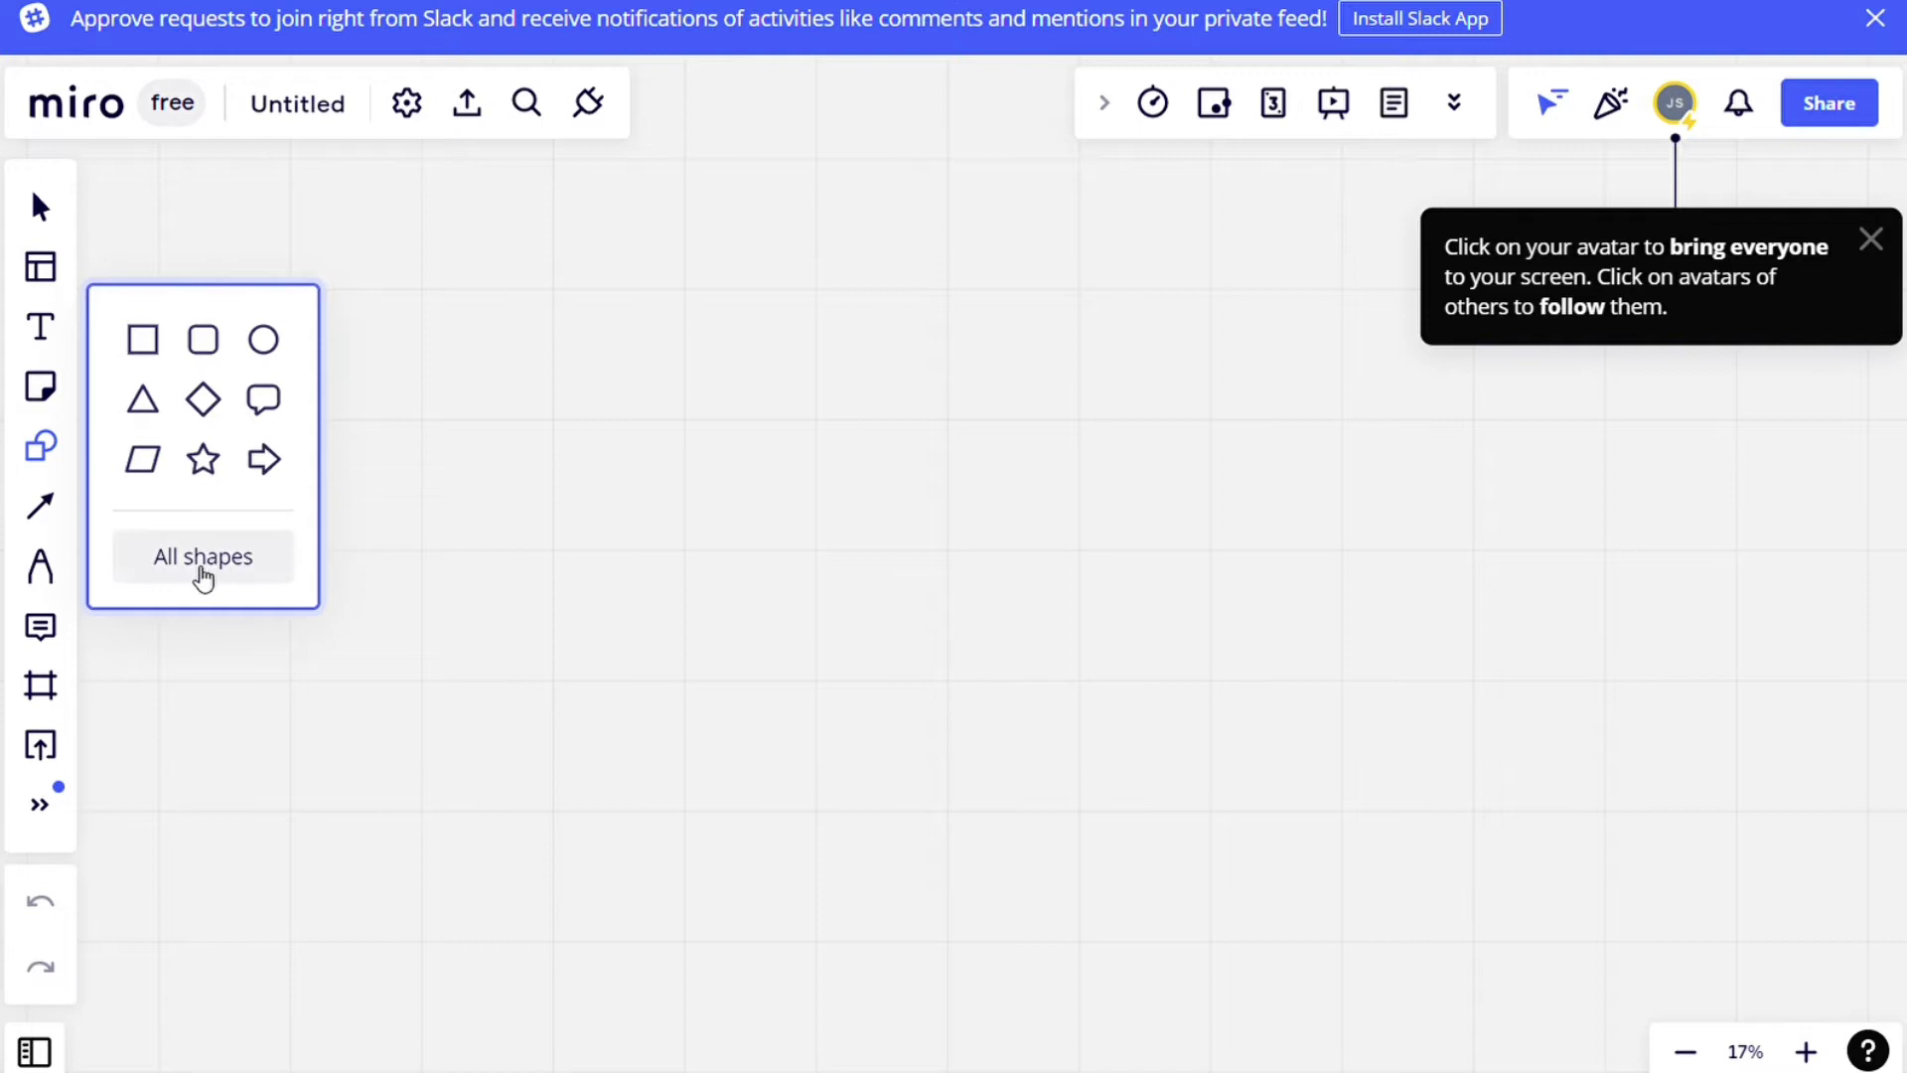
pyautogui.click(204, 576)
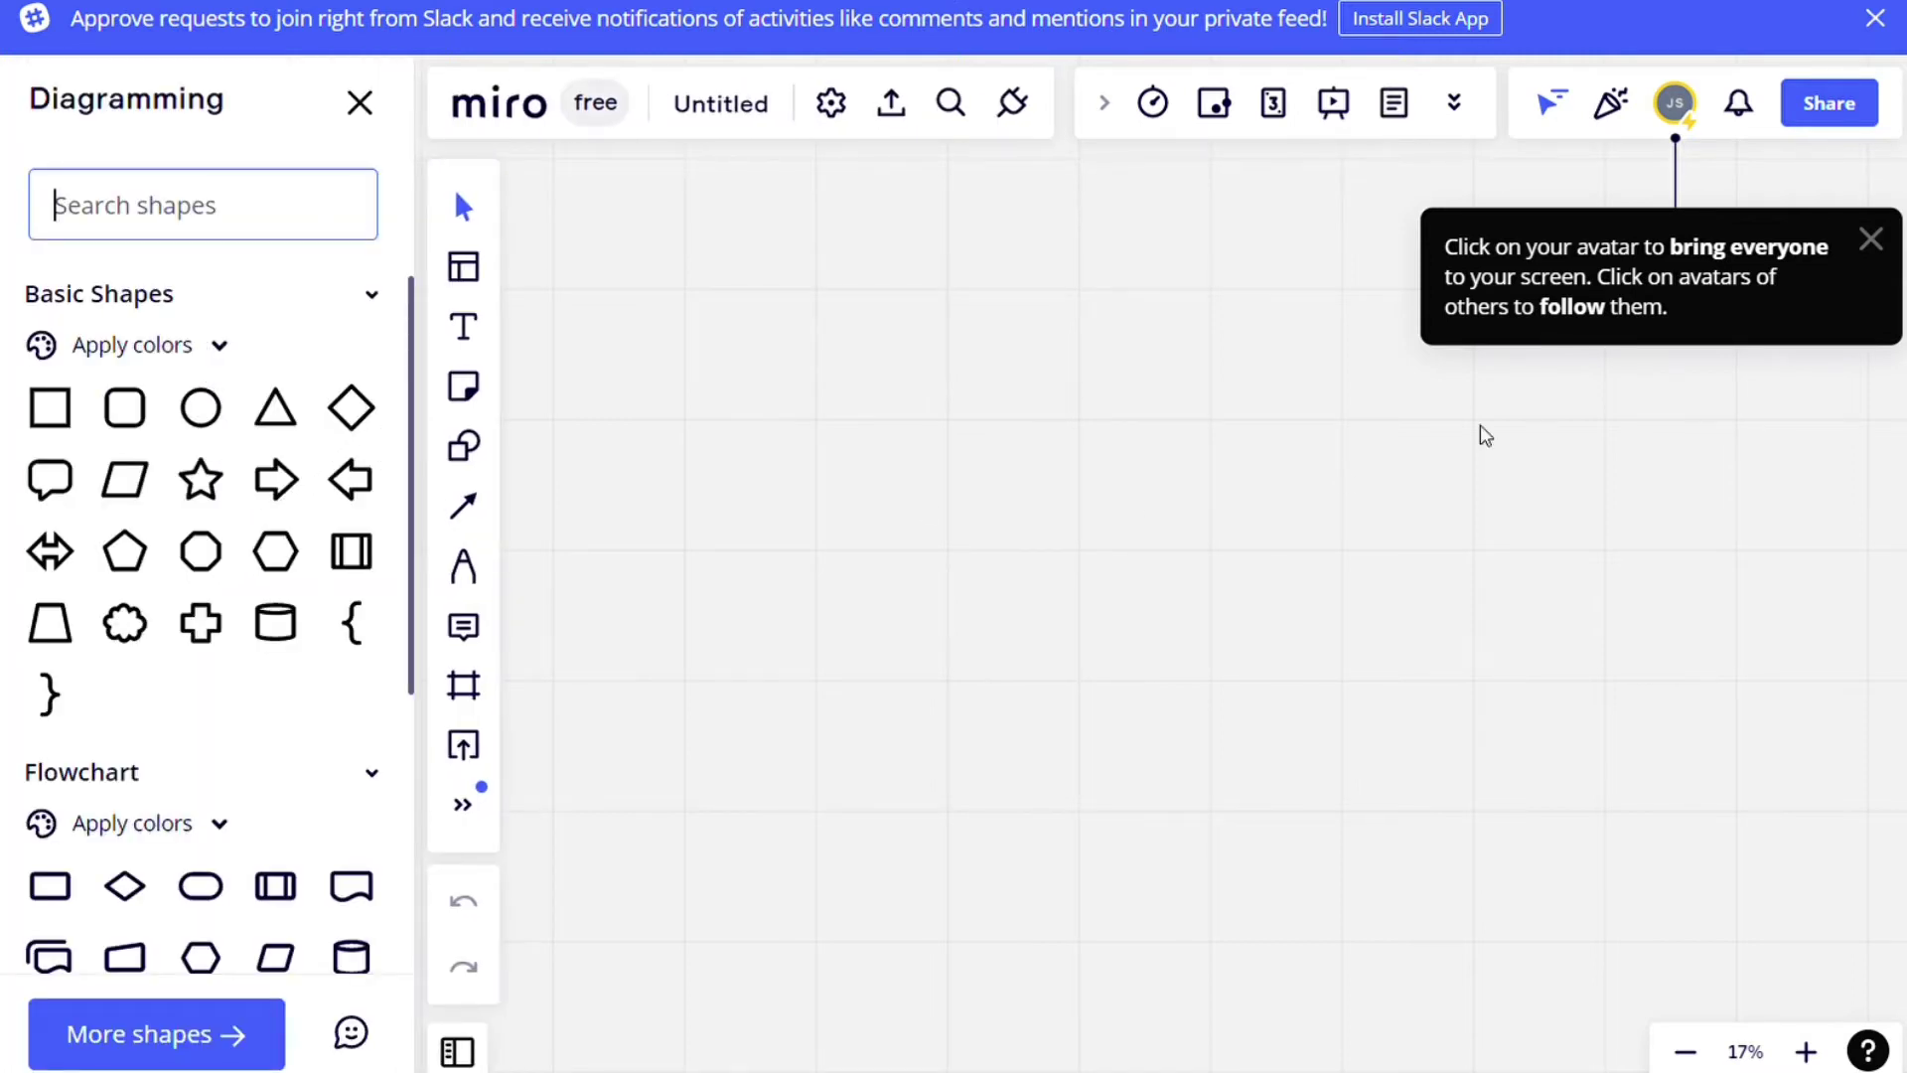
# Review Miro's Share access levels for the team and invited members, skipping the title prompt.
pyautogui.click(1828, 102)
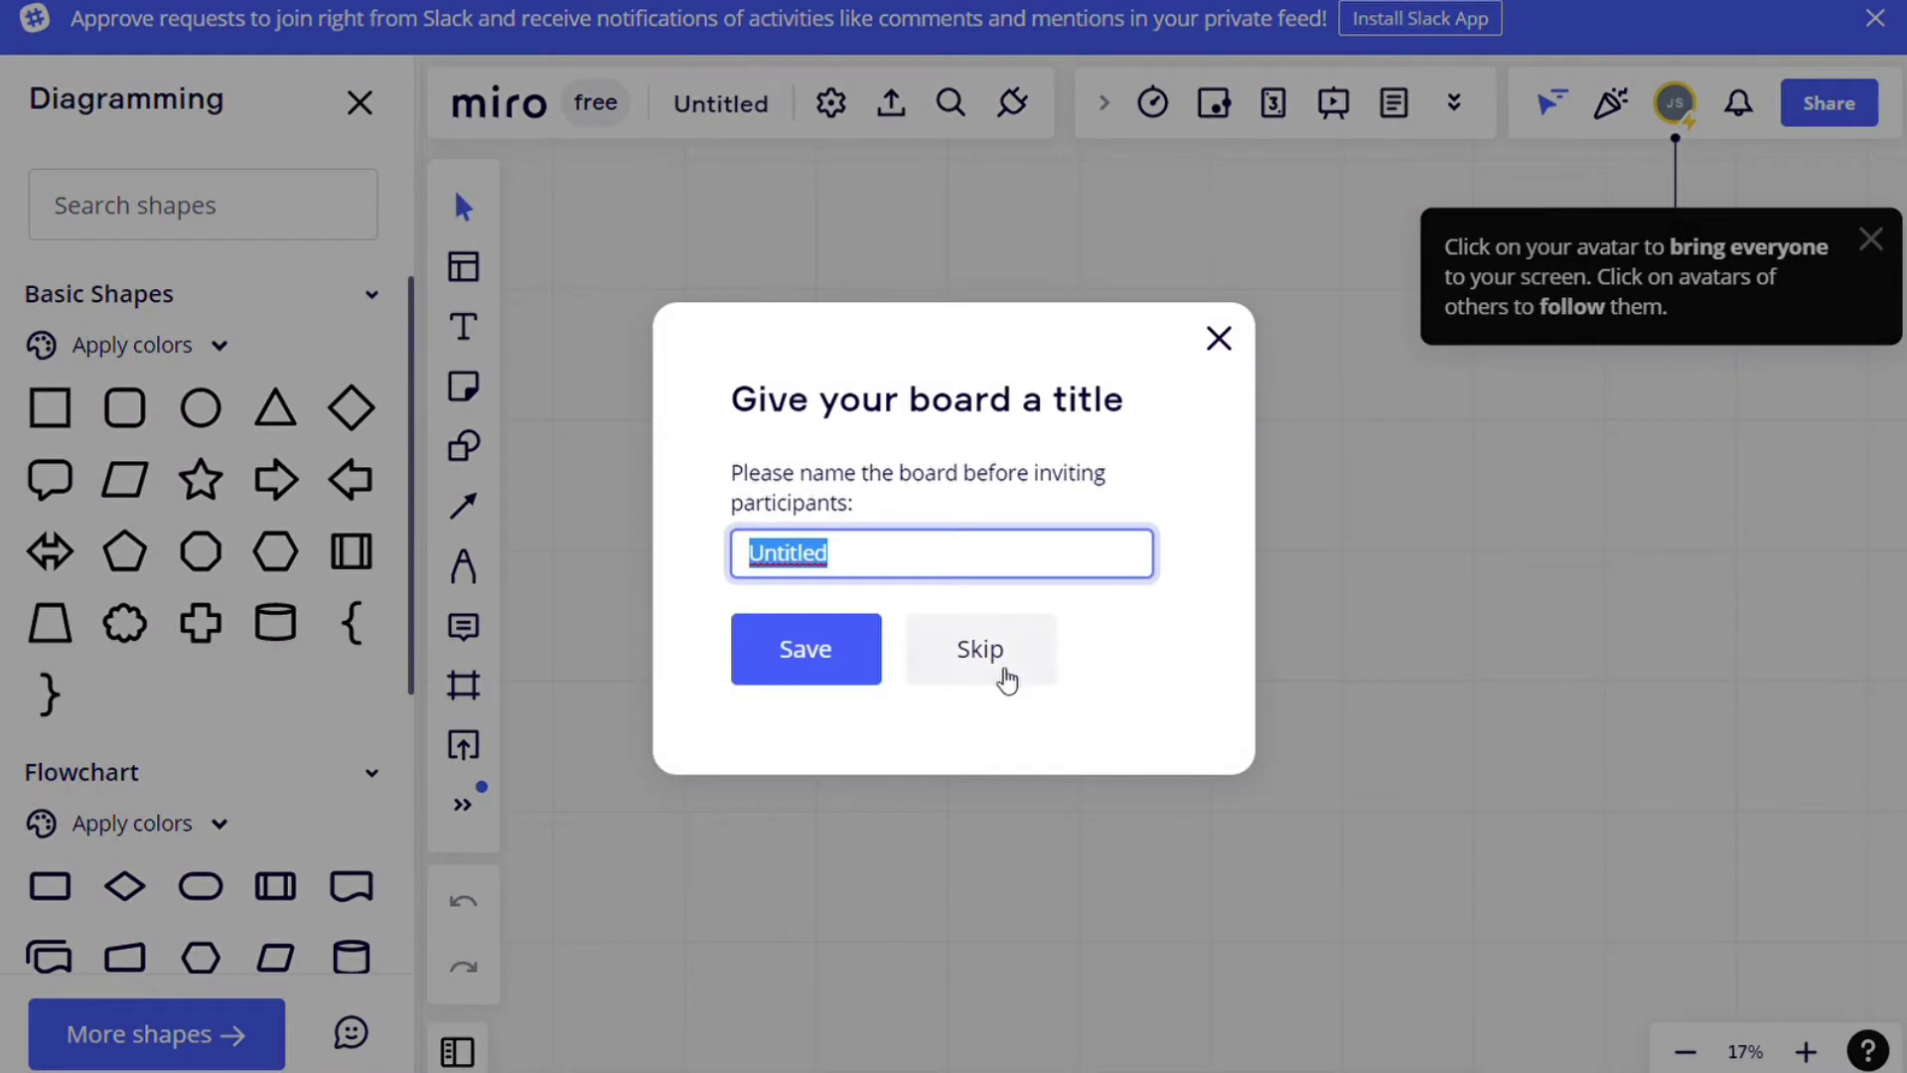
pyautogui.click(1005, 677)
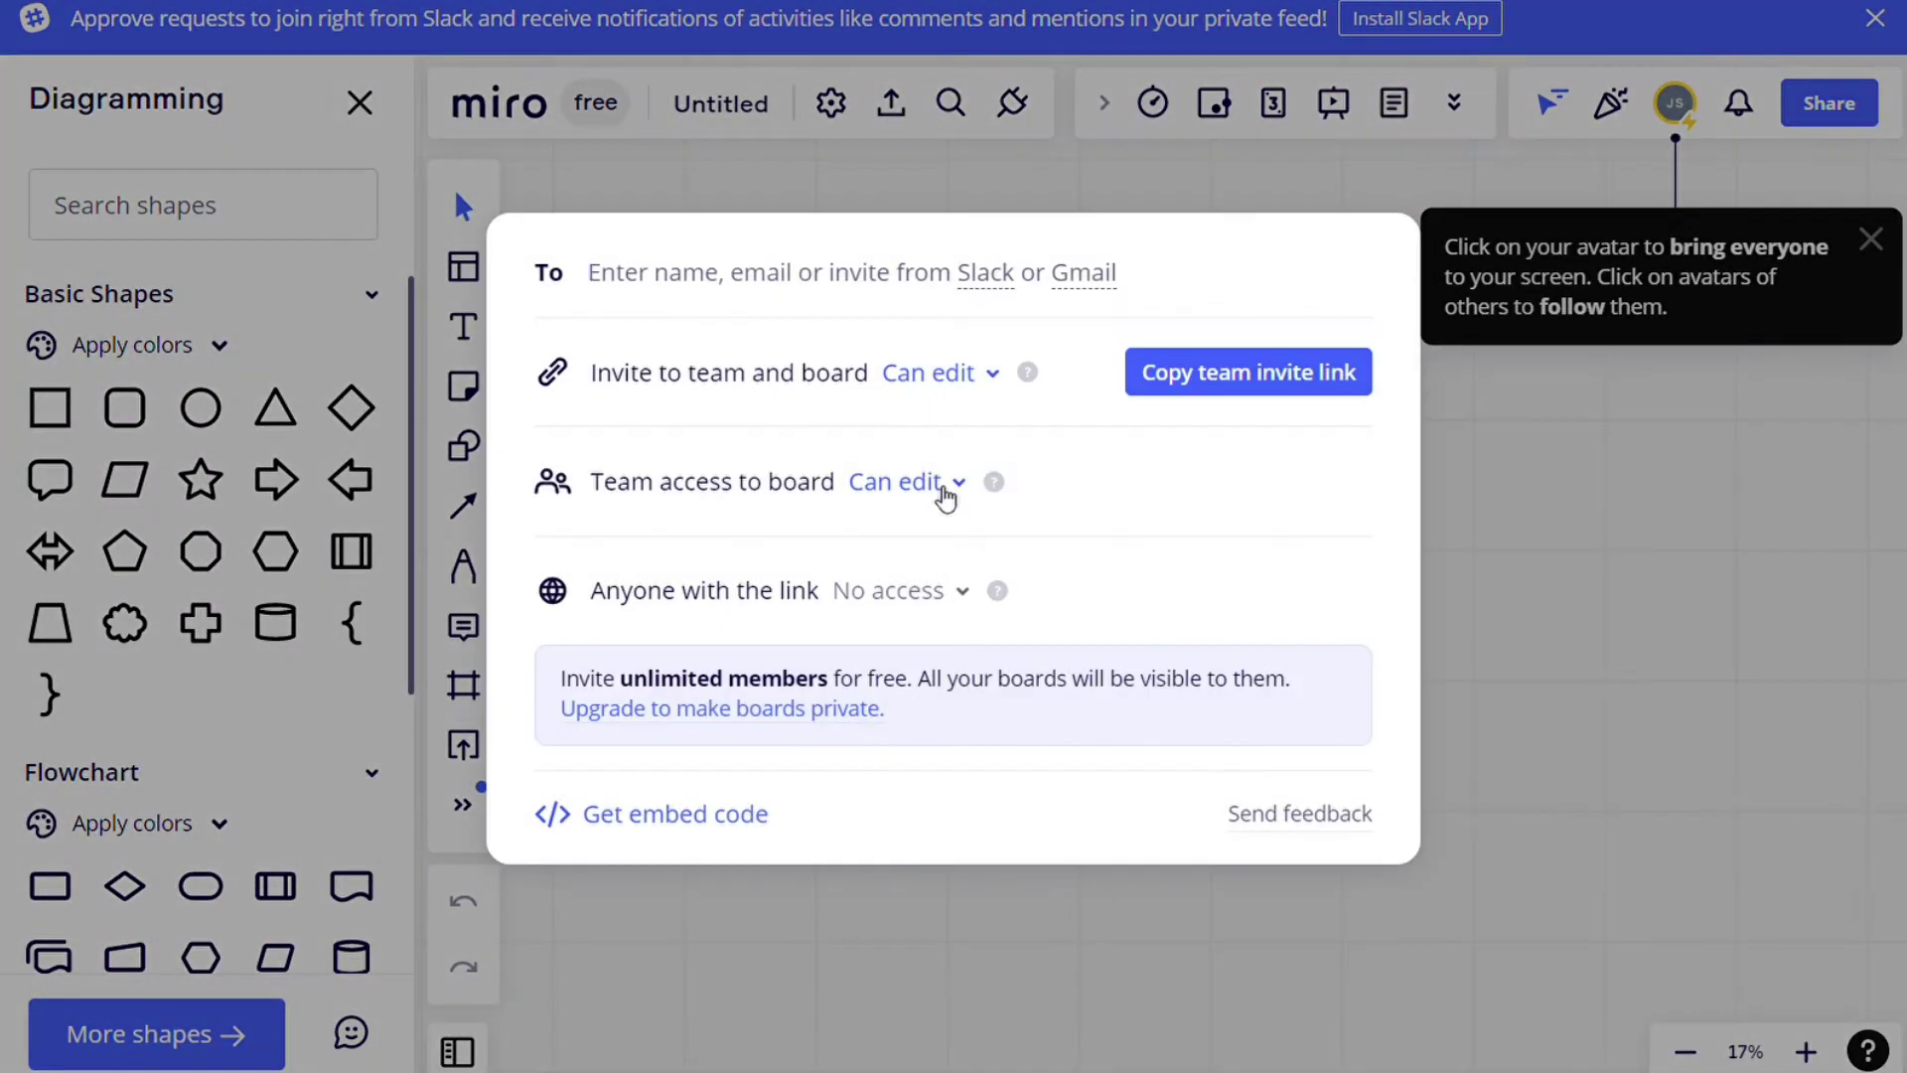
pyautogui.click(944, 498)
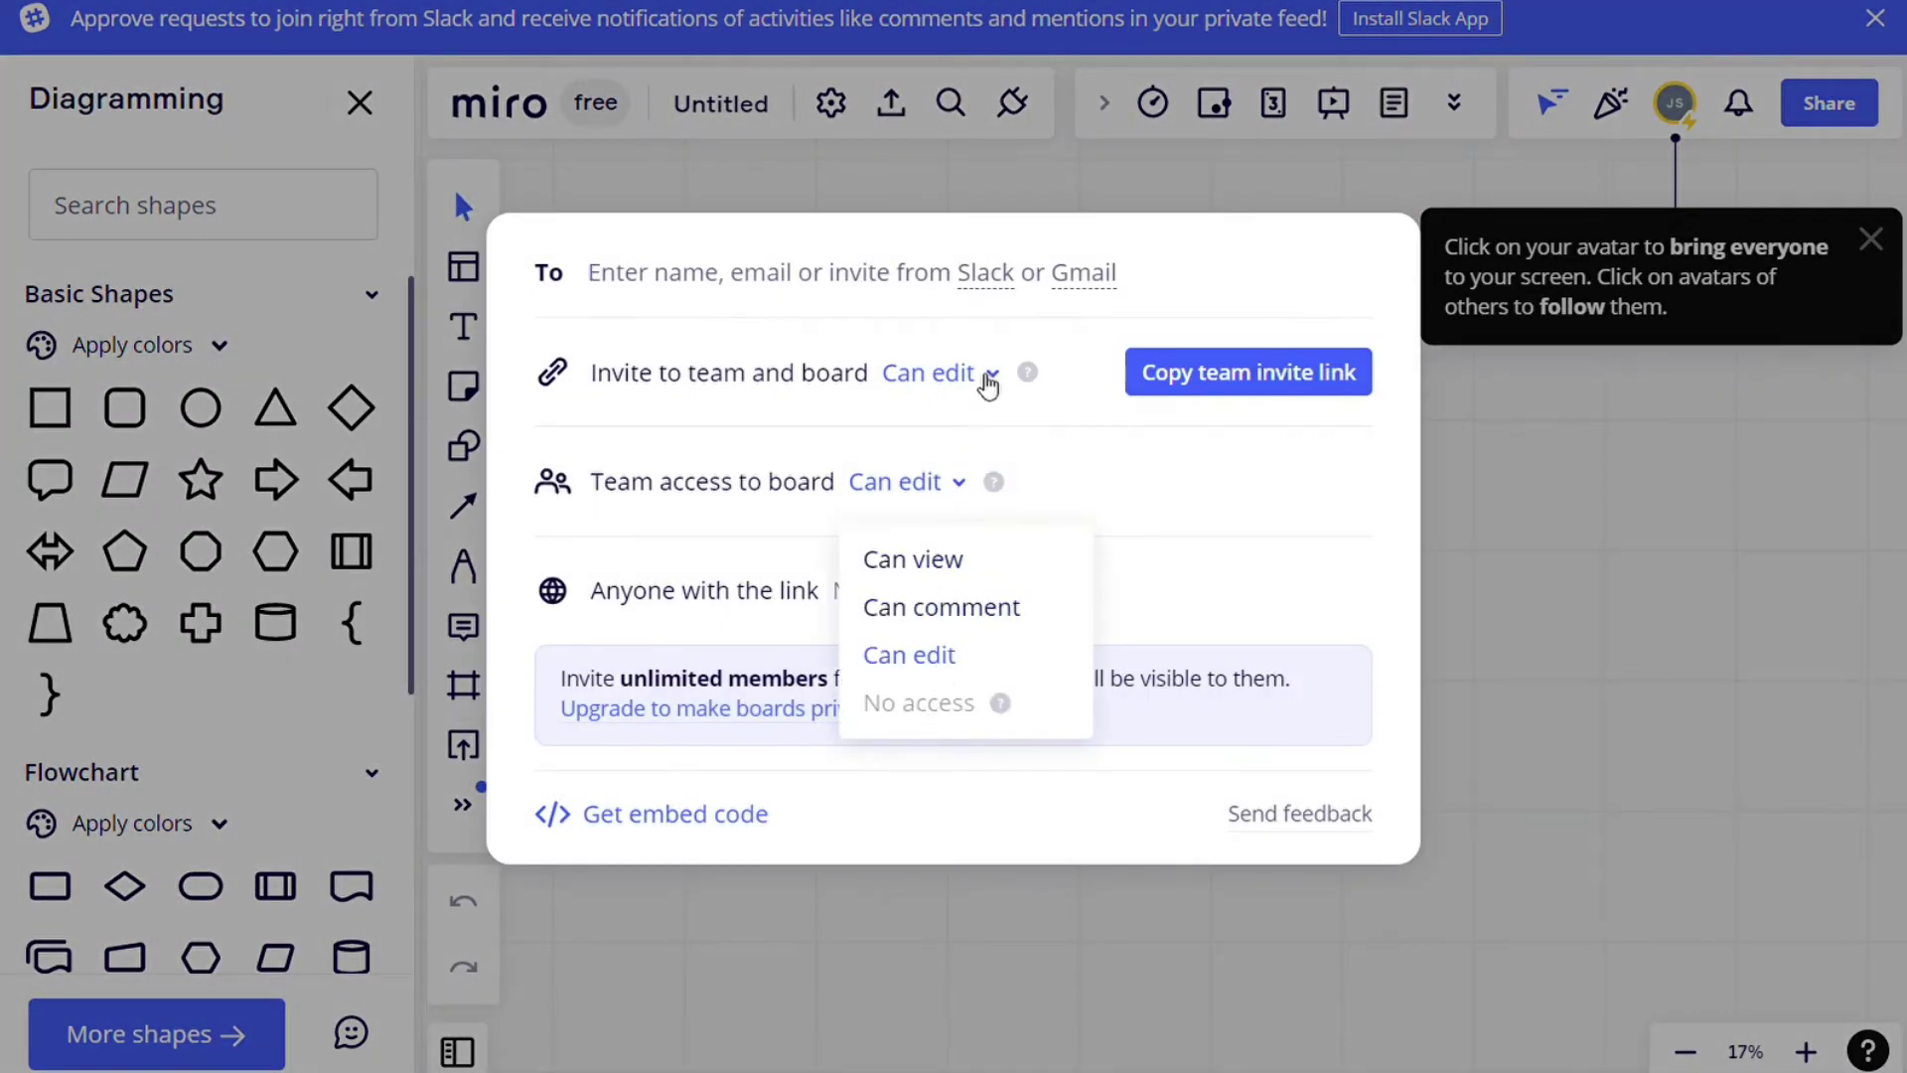
pyautogui.click(989, 386)
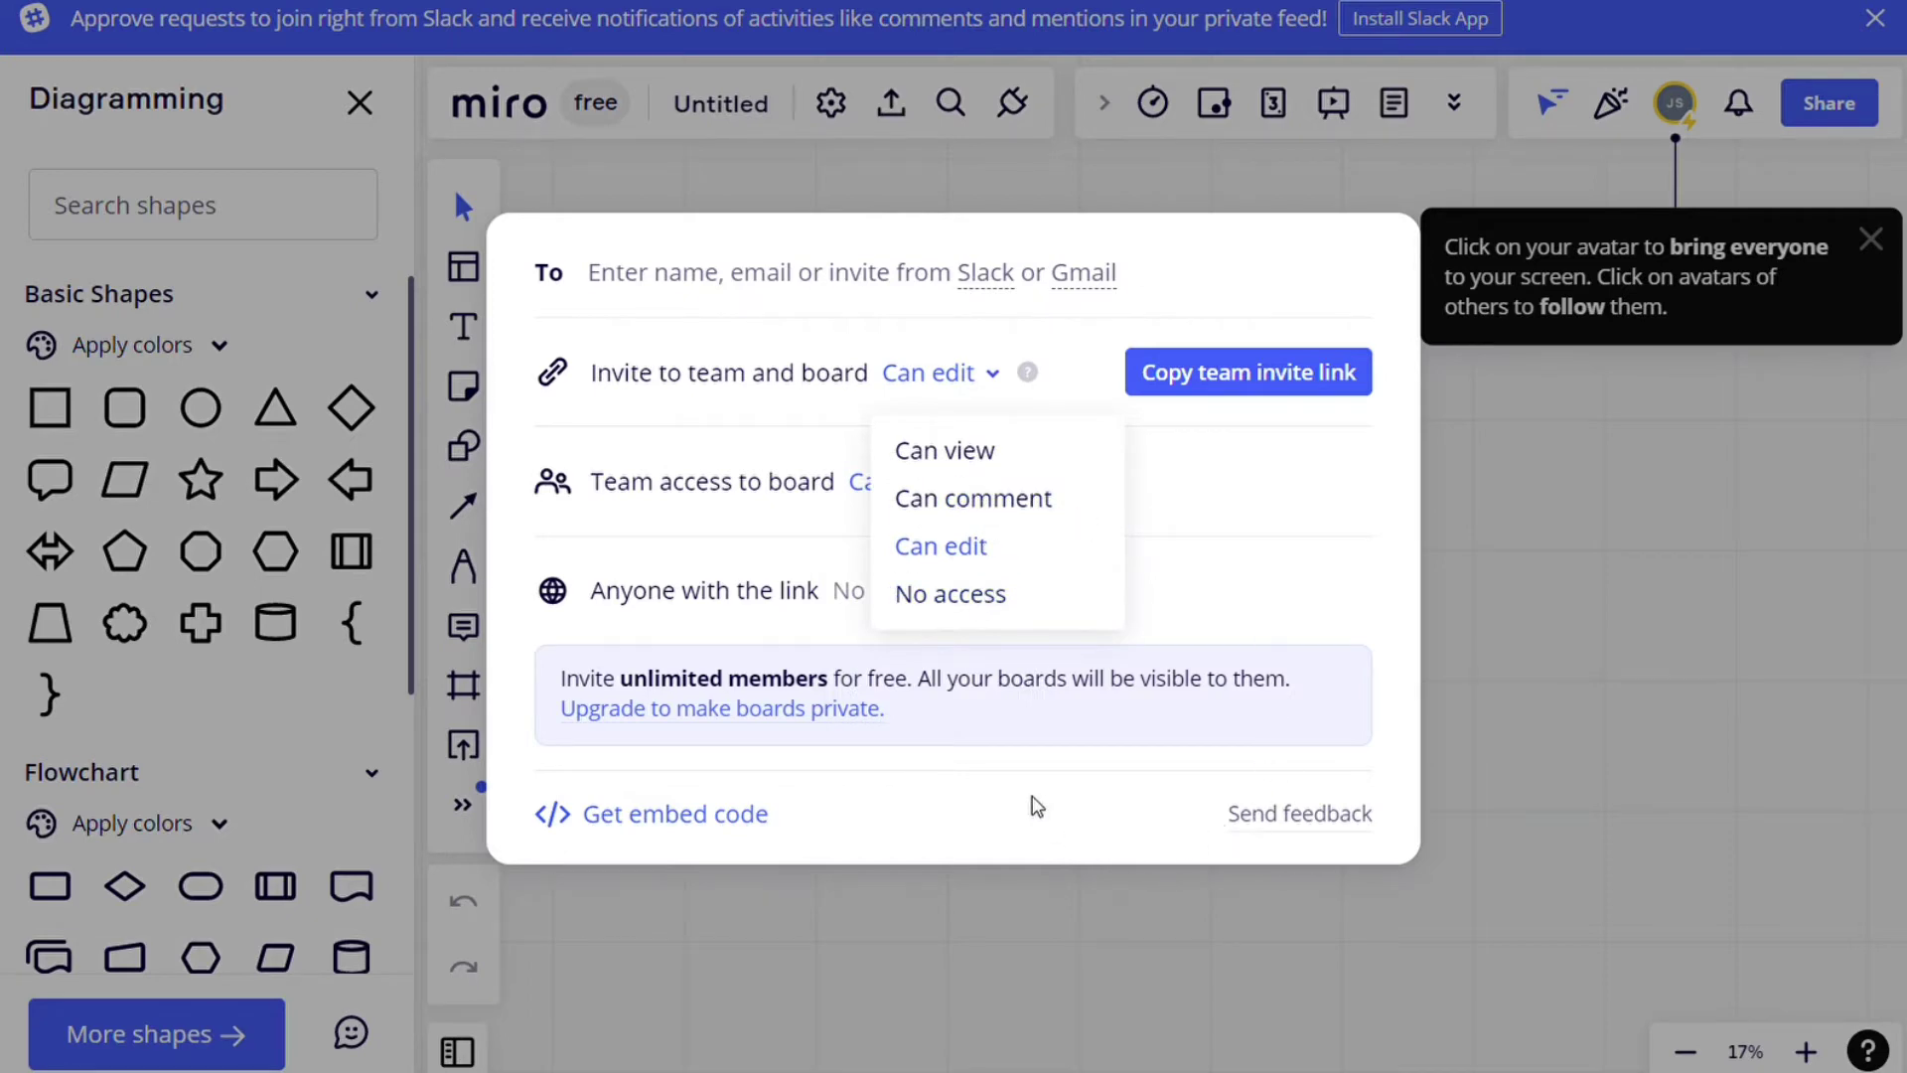
pyautogui.click(1613, 647)
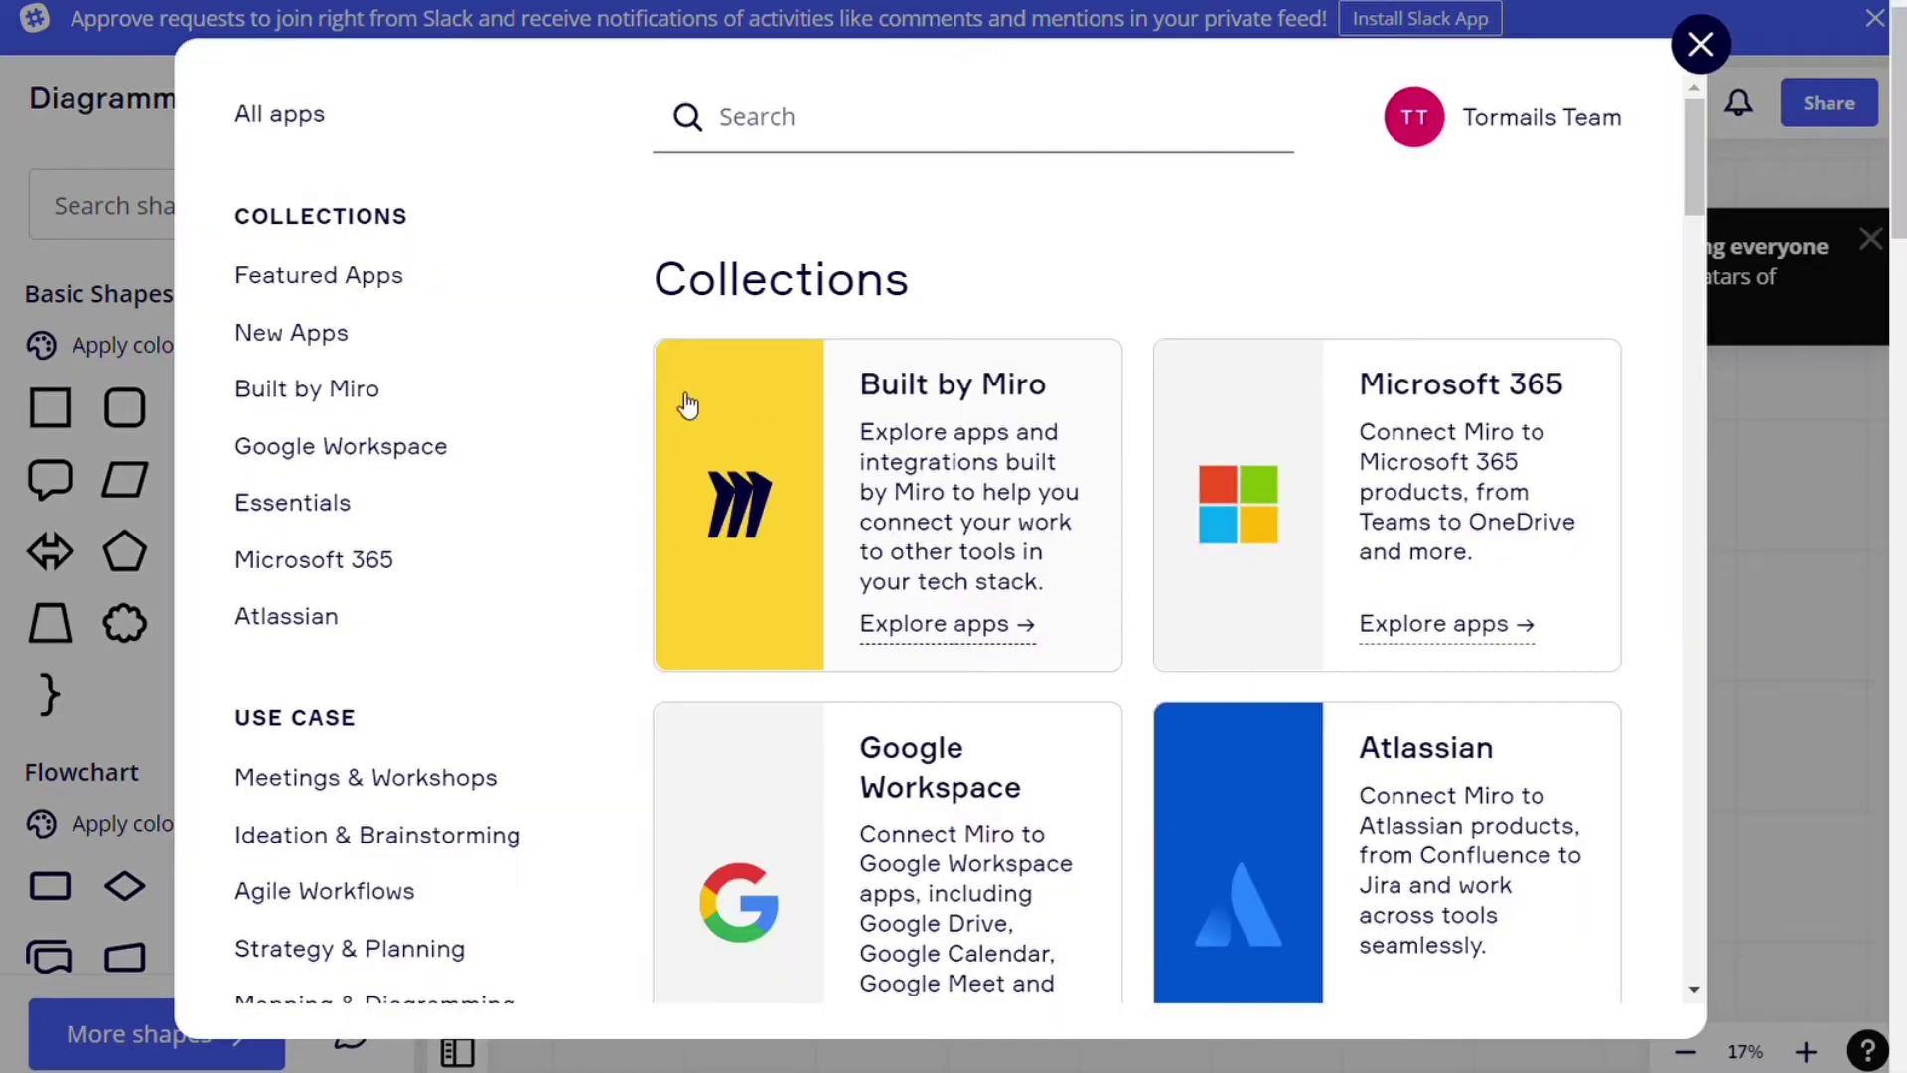
# Browse the All apps list in Miro's marketplace, then close the marketplace.
pyautogui.click(316, 132)
pyautogui.scroll(-8, 936, 427)
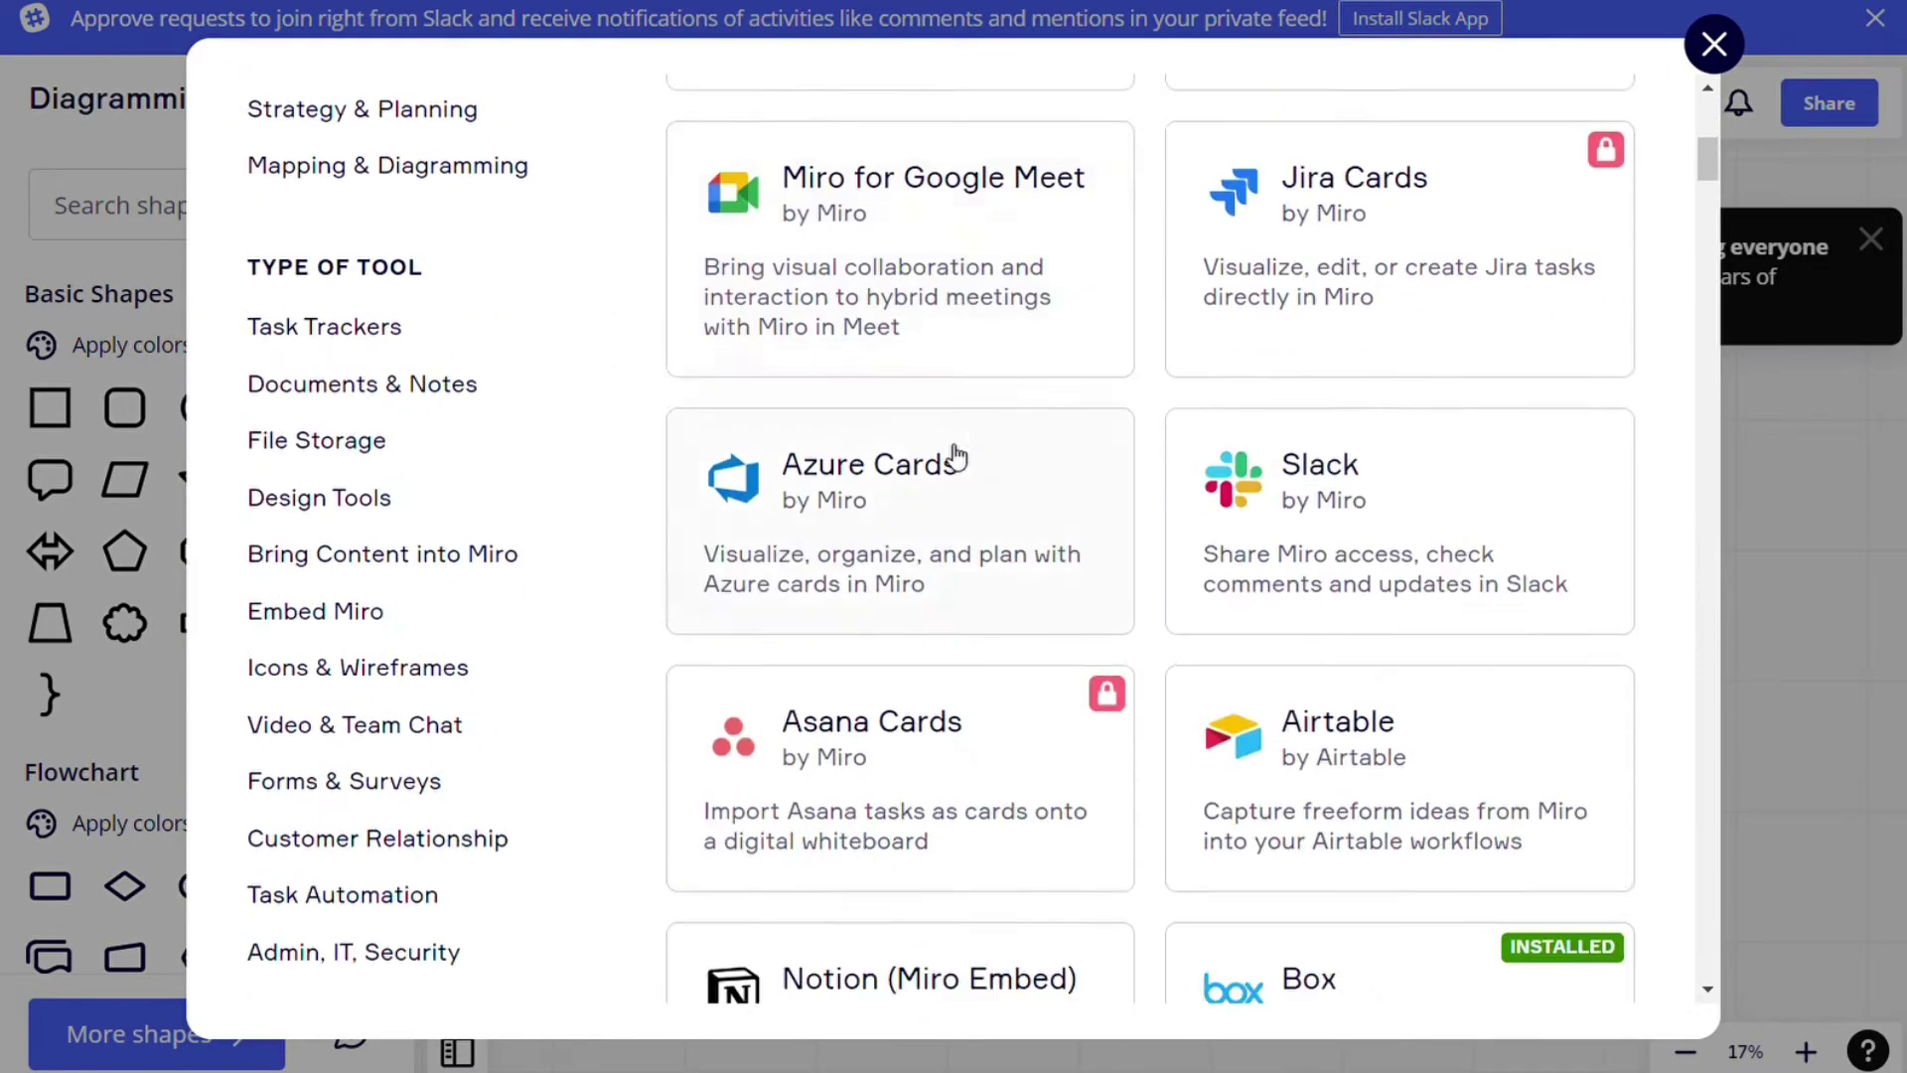
pyautogui.scroll(-15, 957, 458)
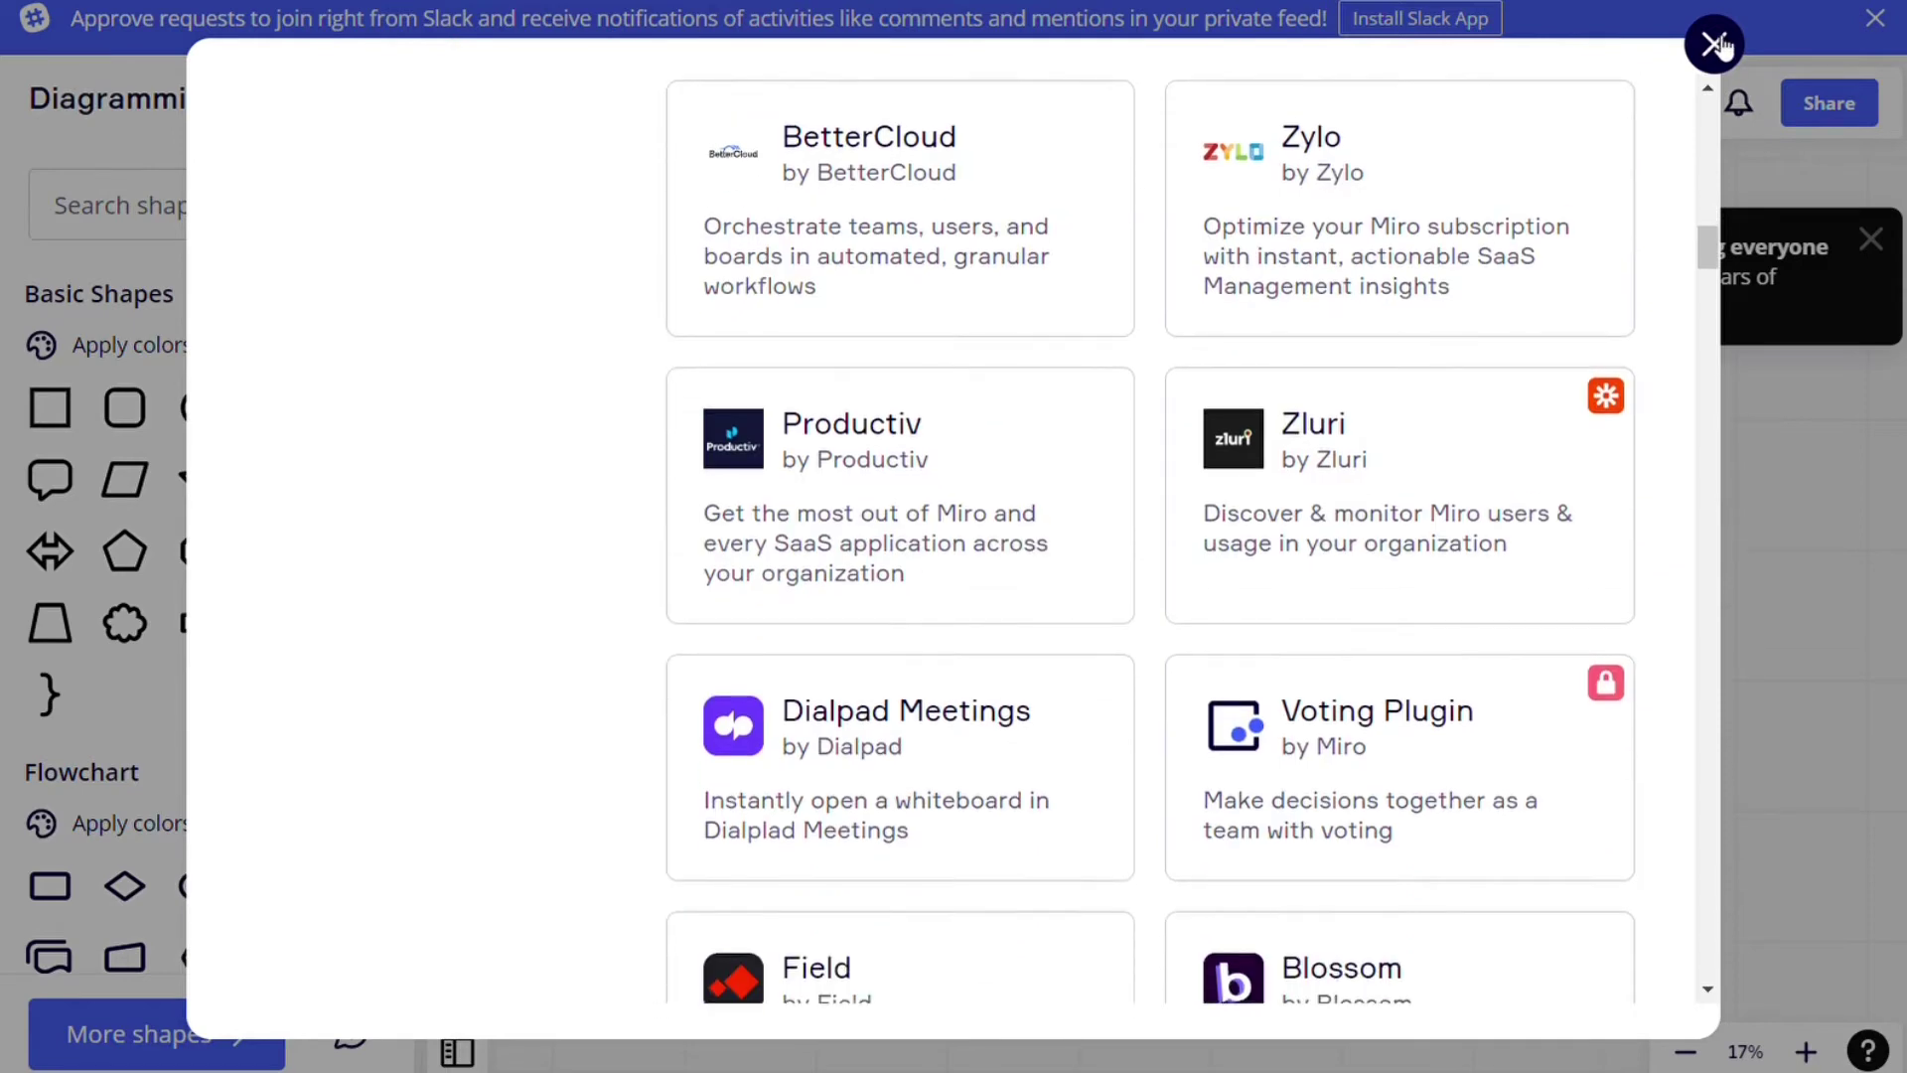
pyautogui.click(1715, 44)
# Look over Miro's Export menu, free-plan details and More shapes packs, closing each.
pyautogui.click(892, 105)
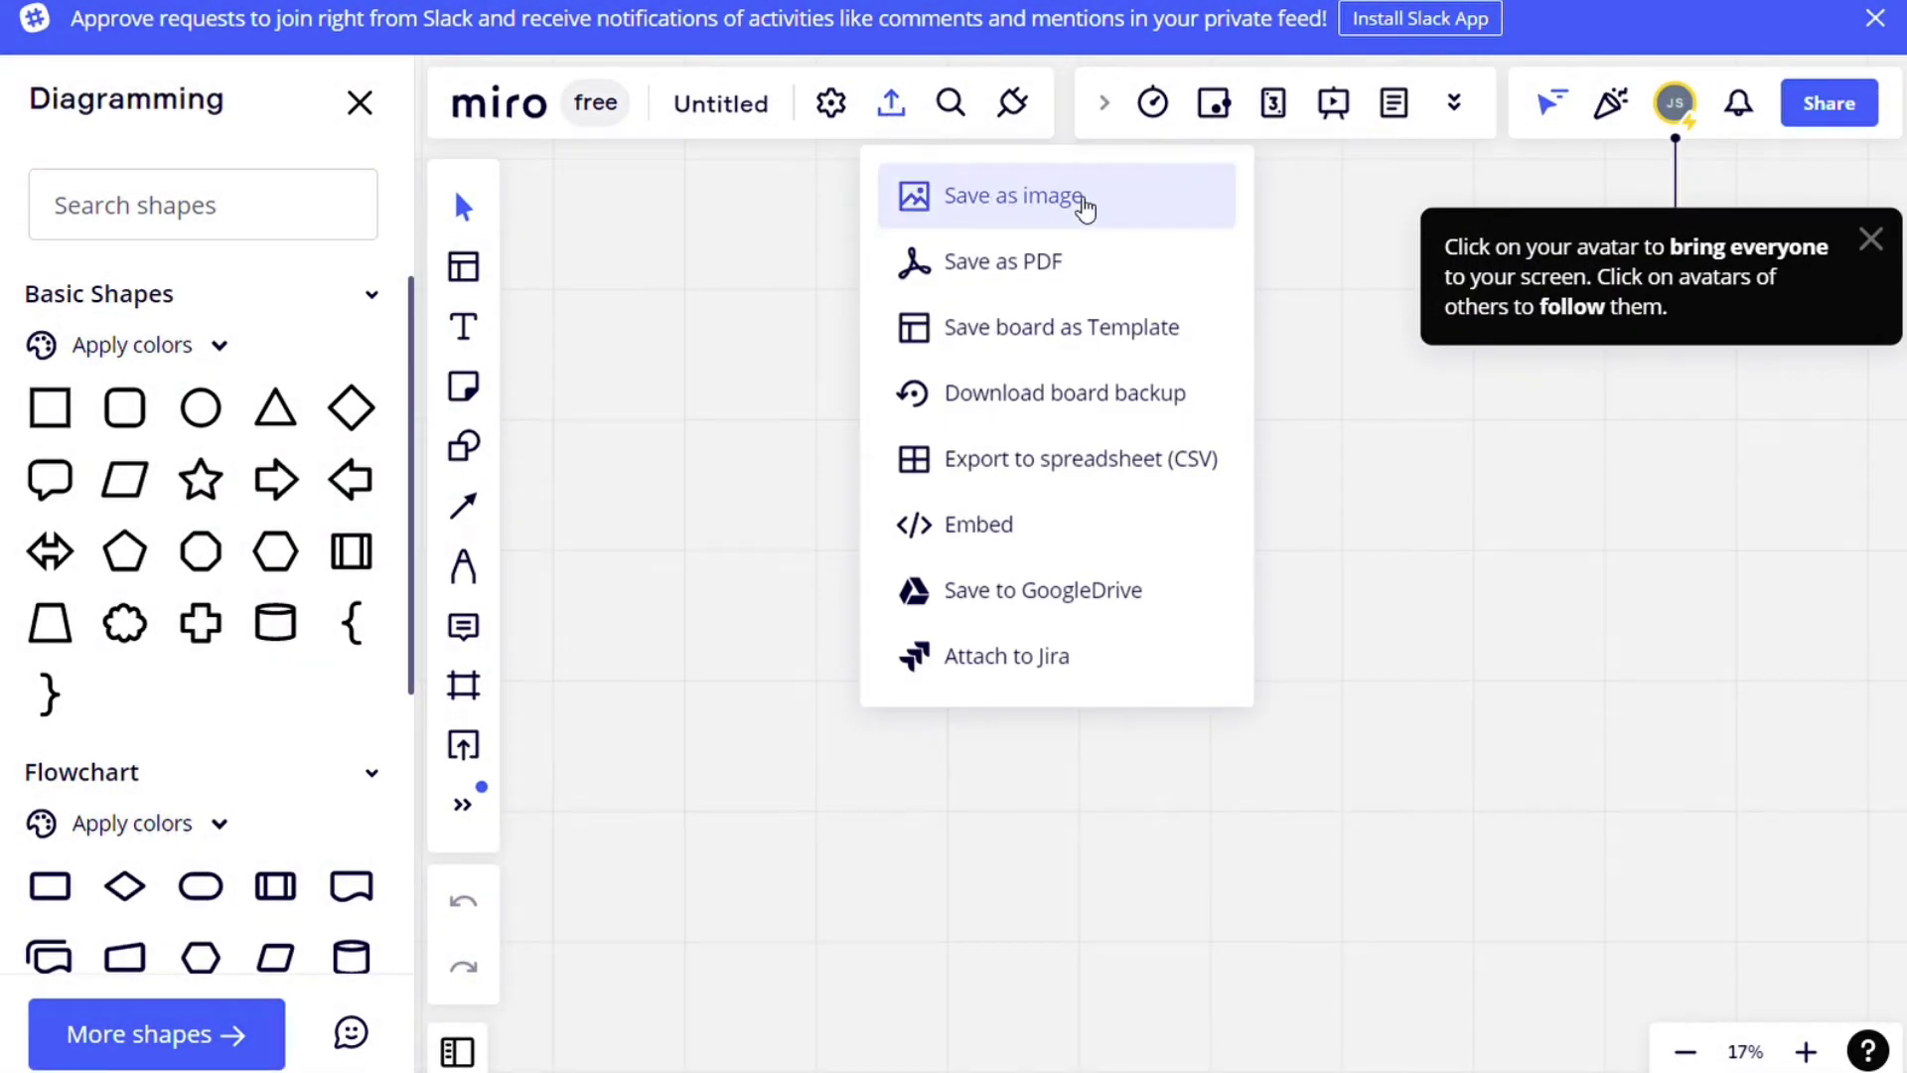
pyautogui.click(771, 302)
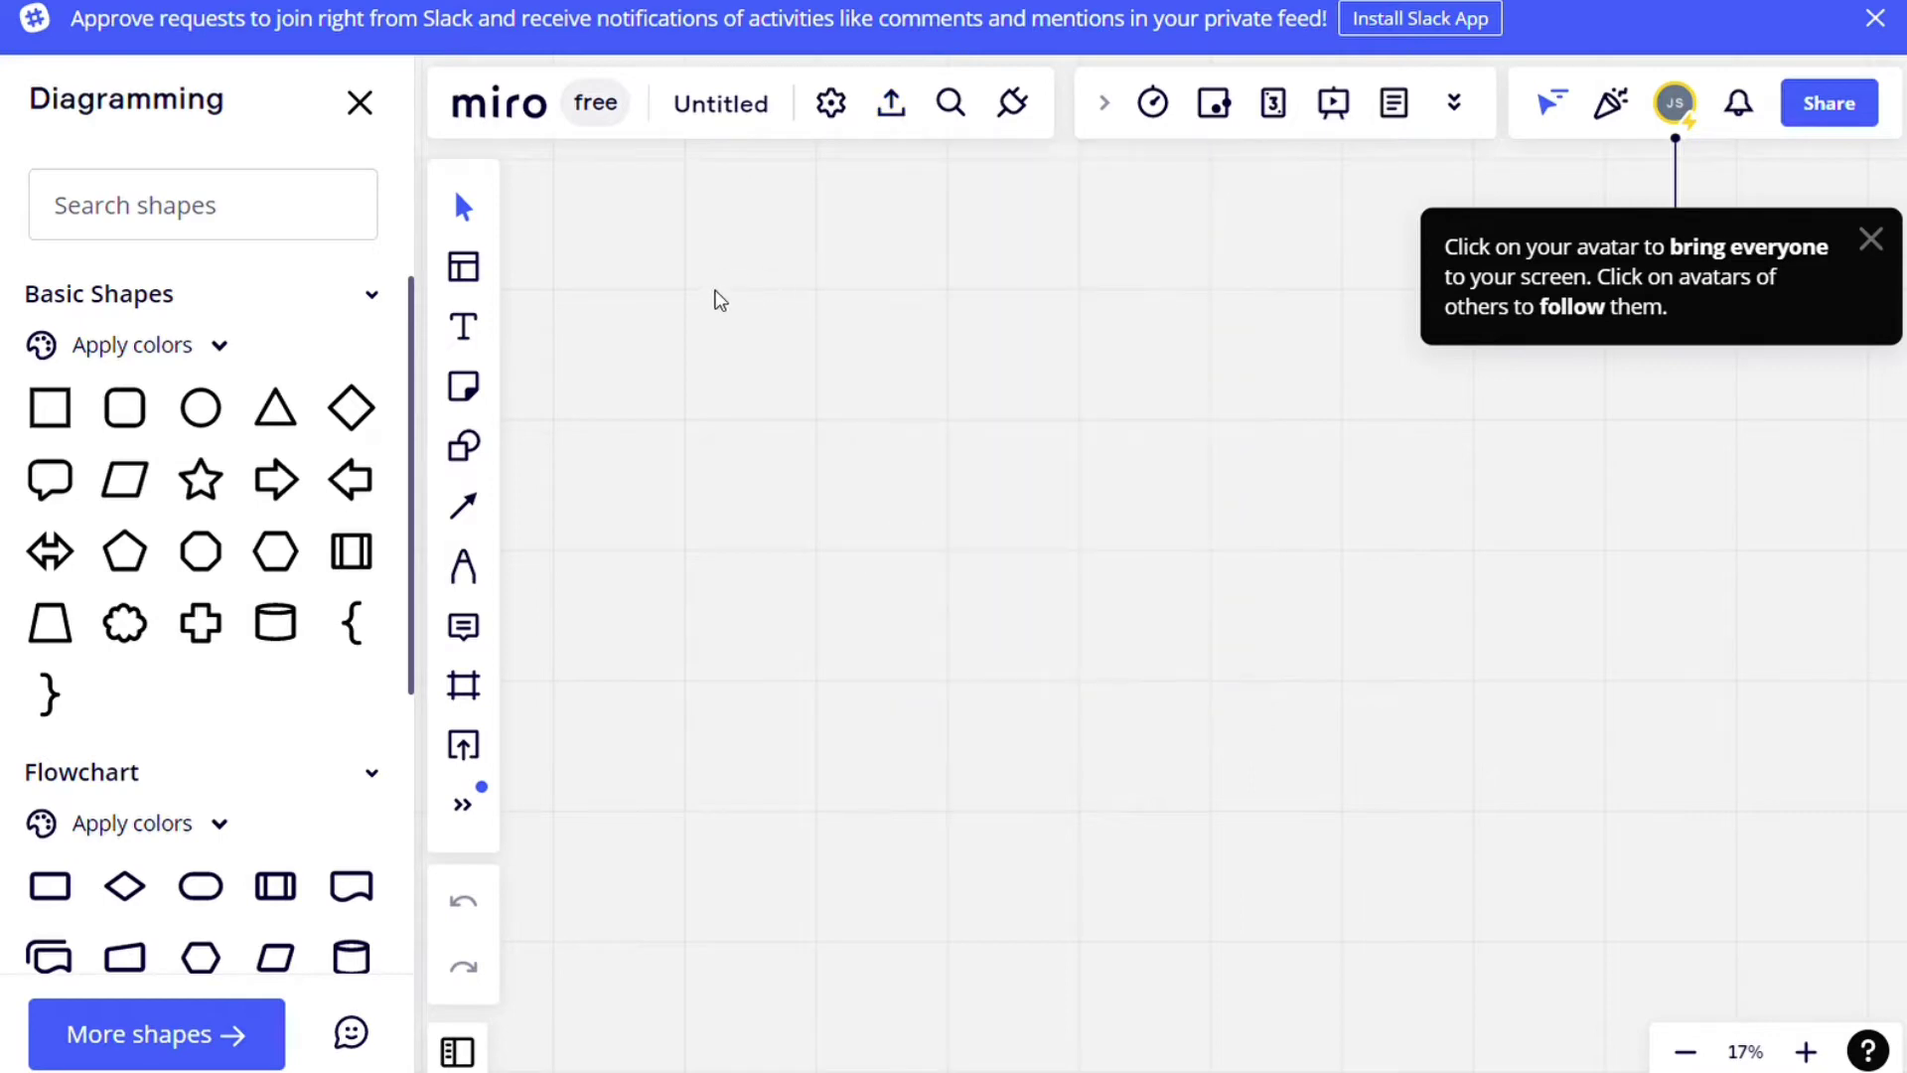
pyautogui.click(596, 108)
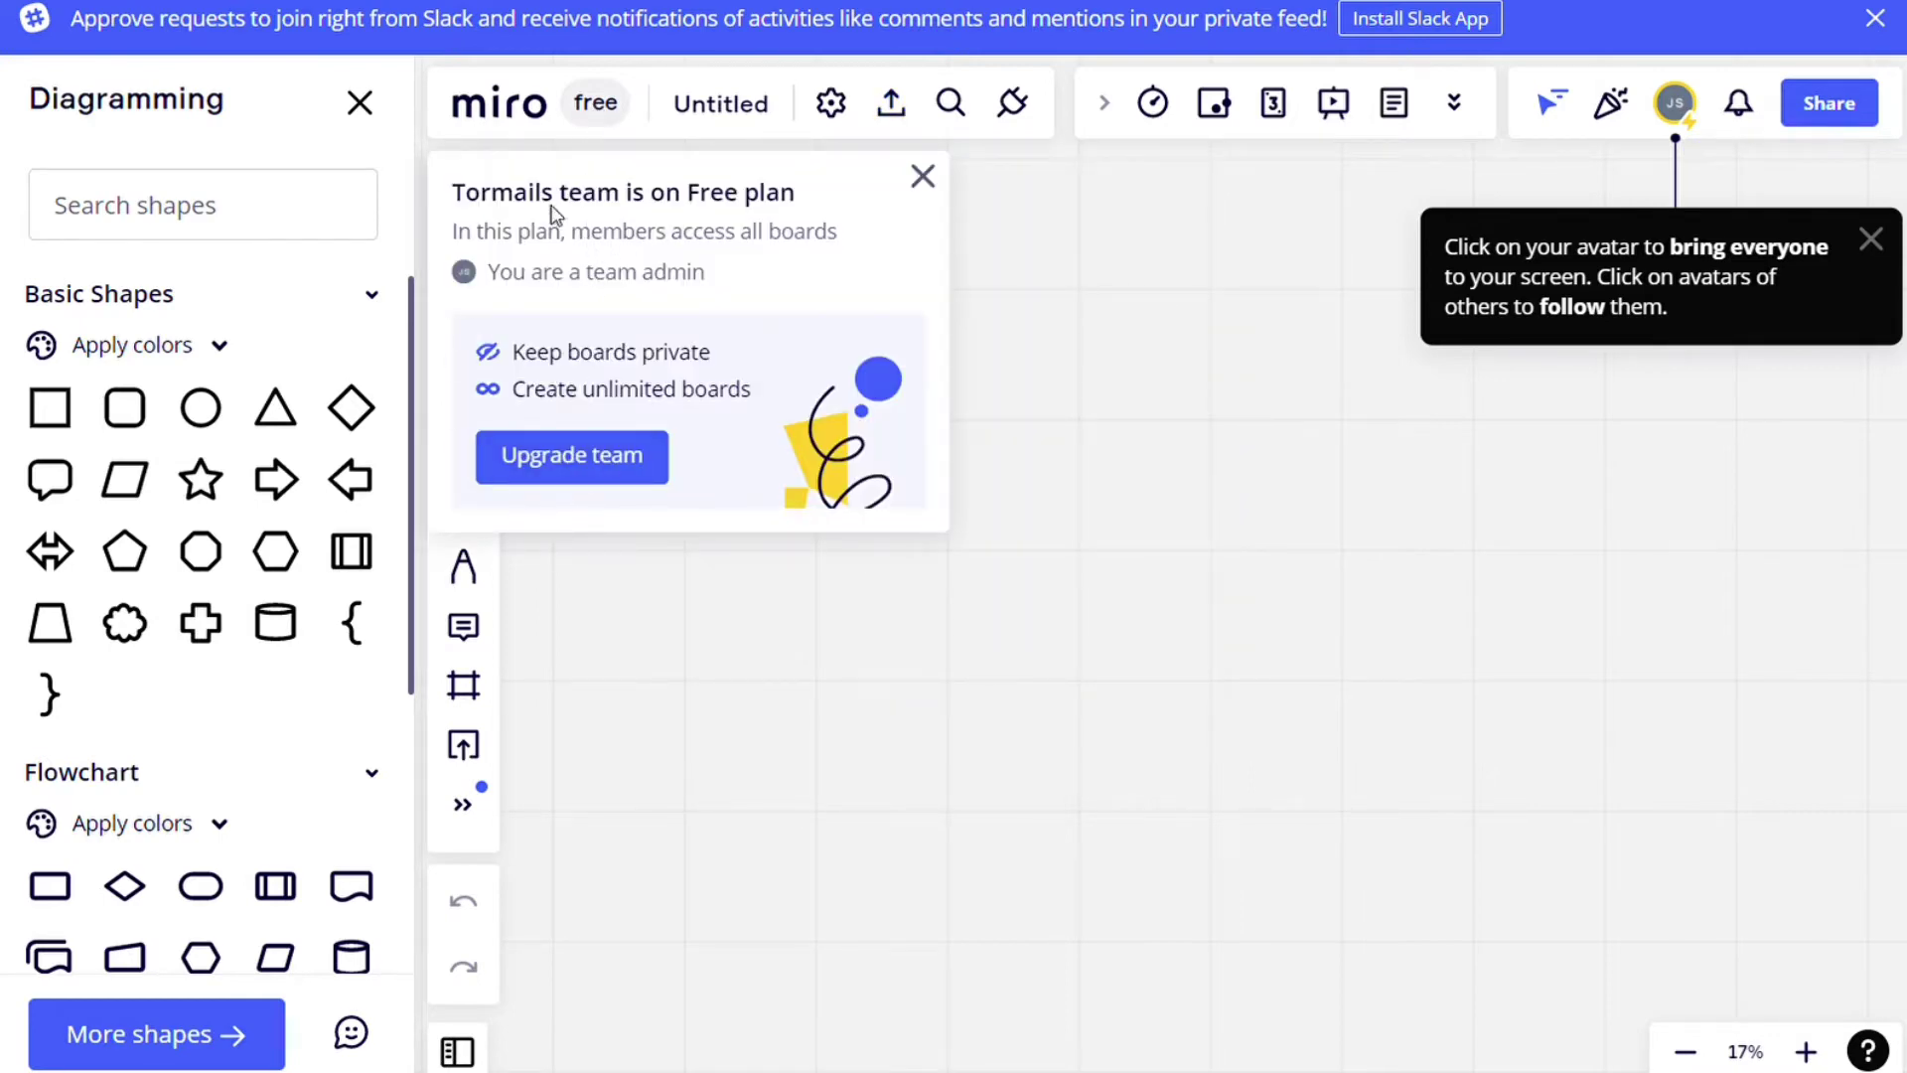
pyautogui.click(923, 177)
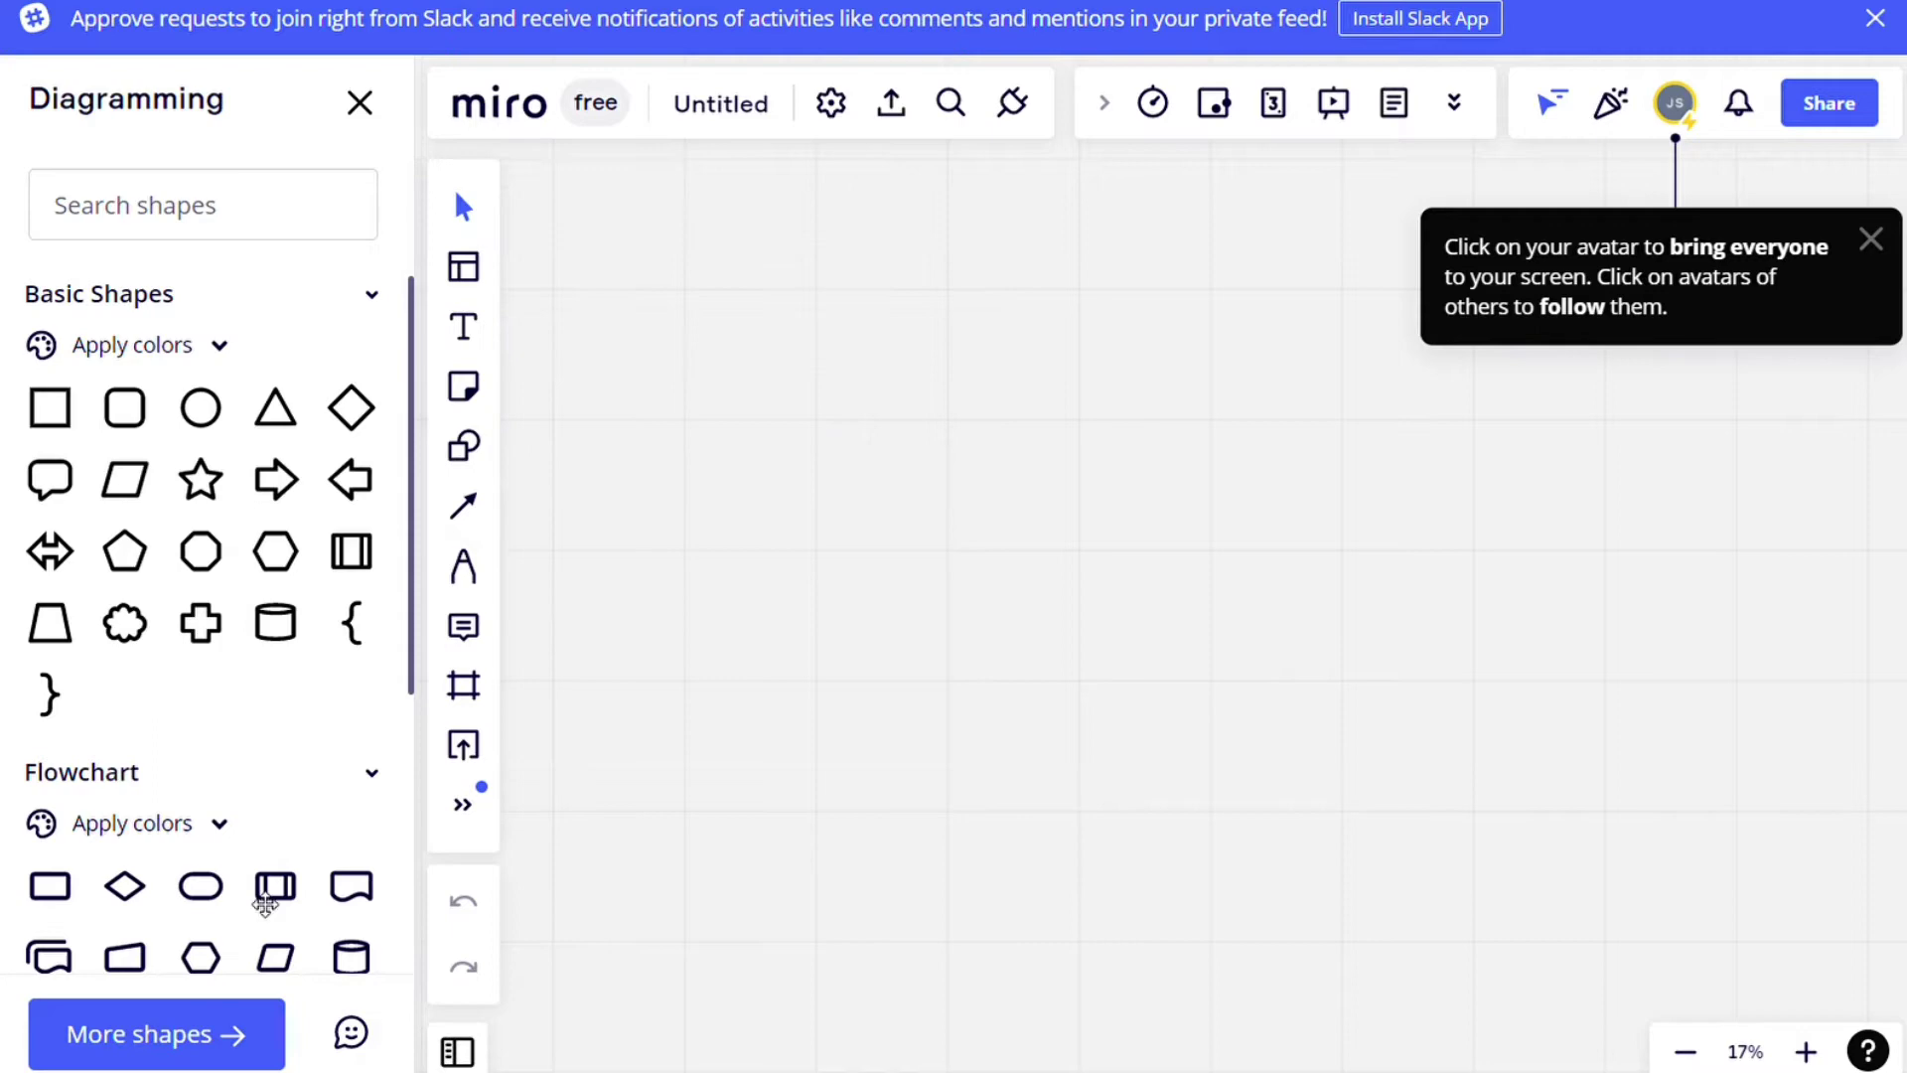
pyautogui.click(180, 1056)
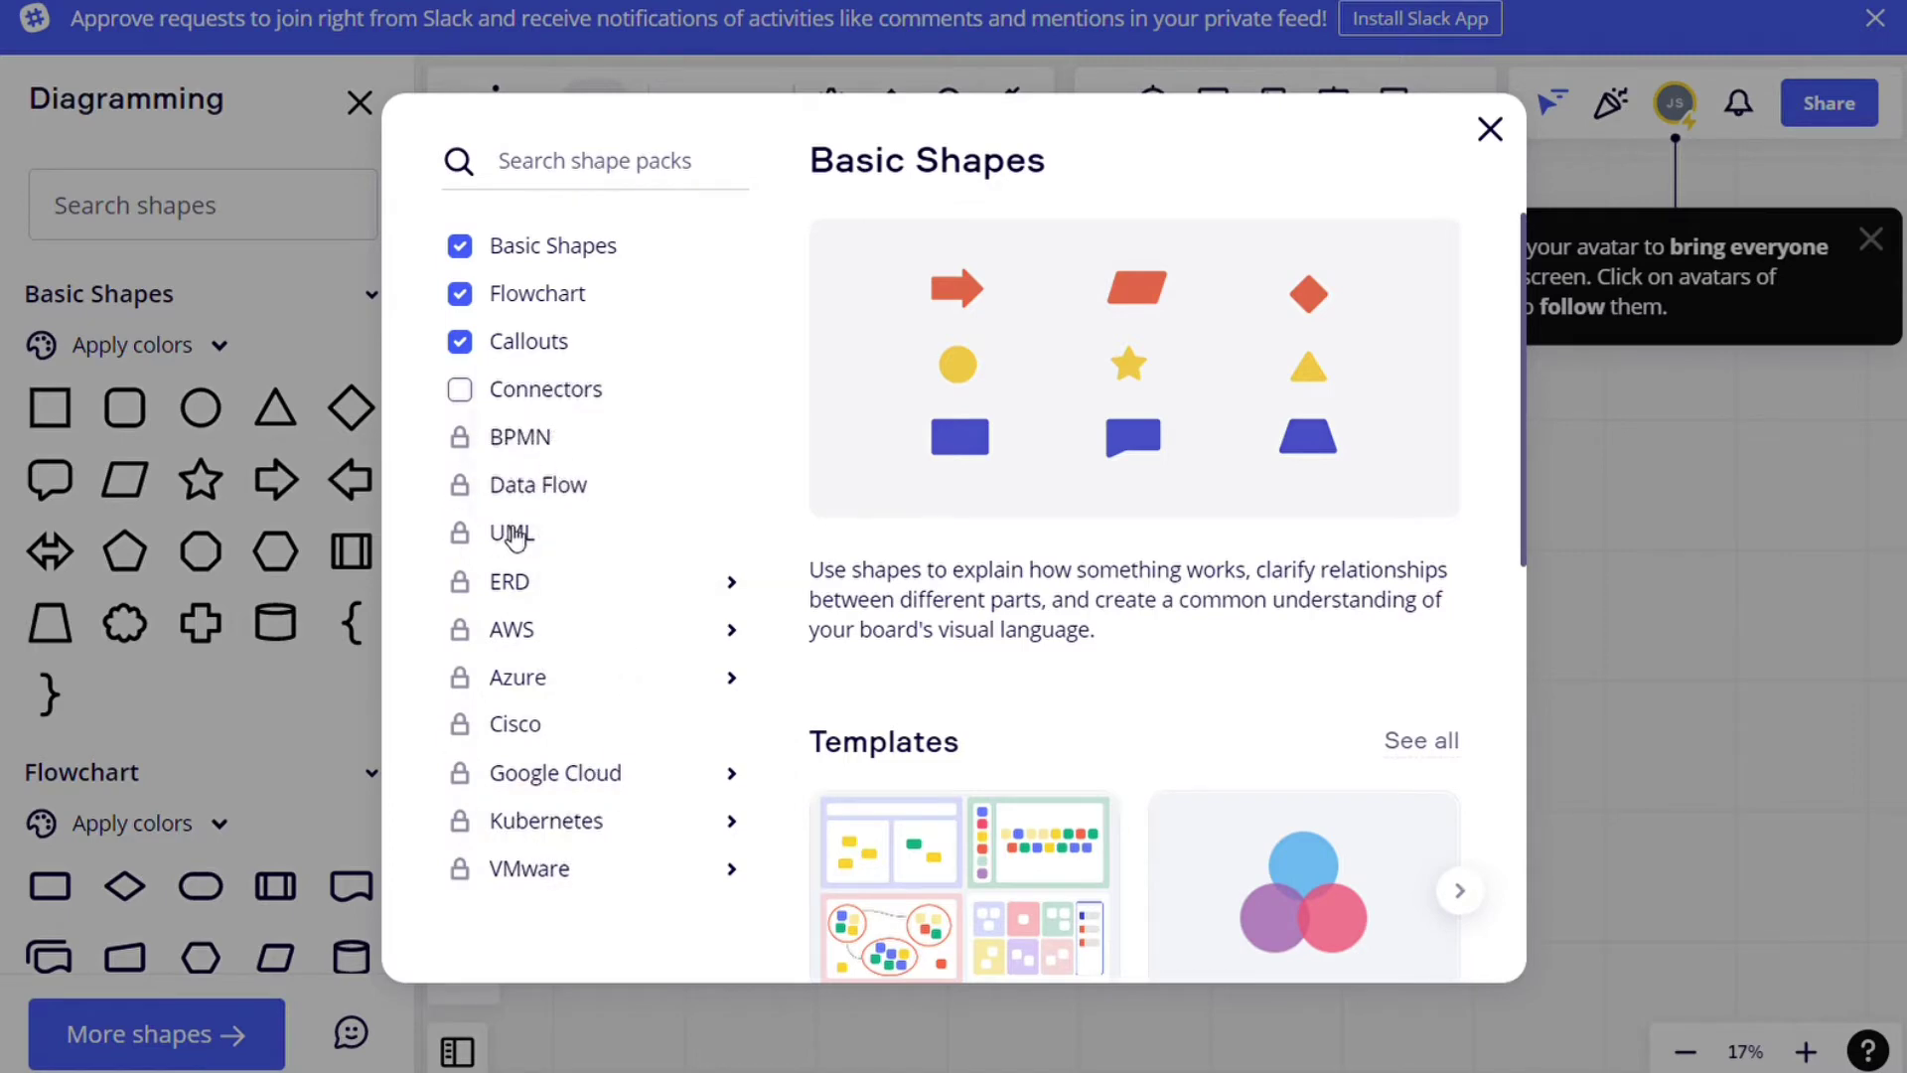
pyautogui.click(1489, 130)
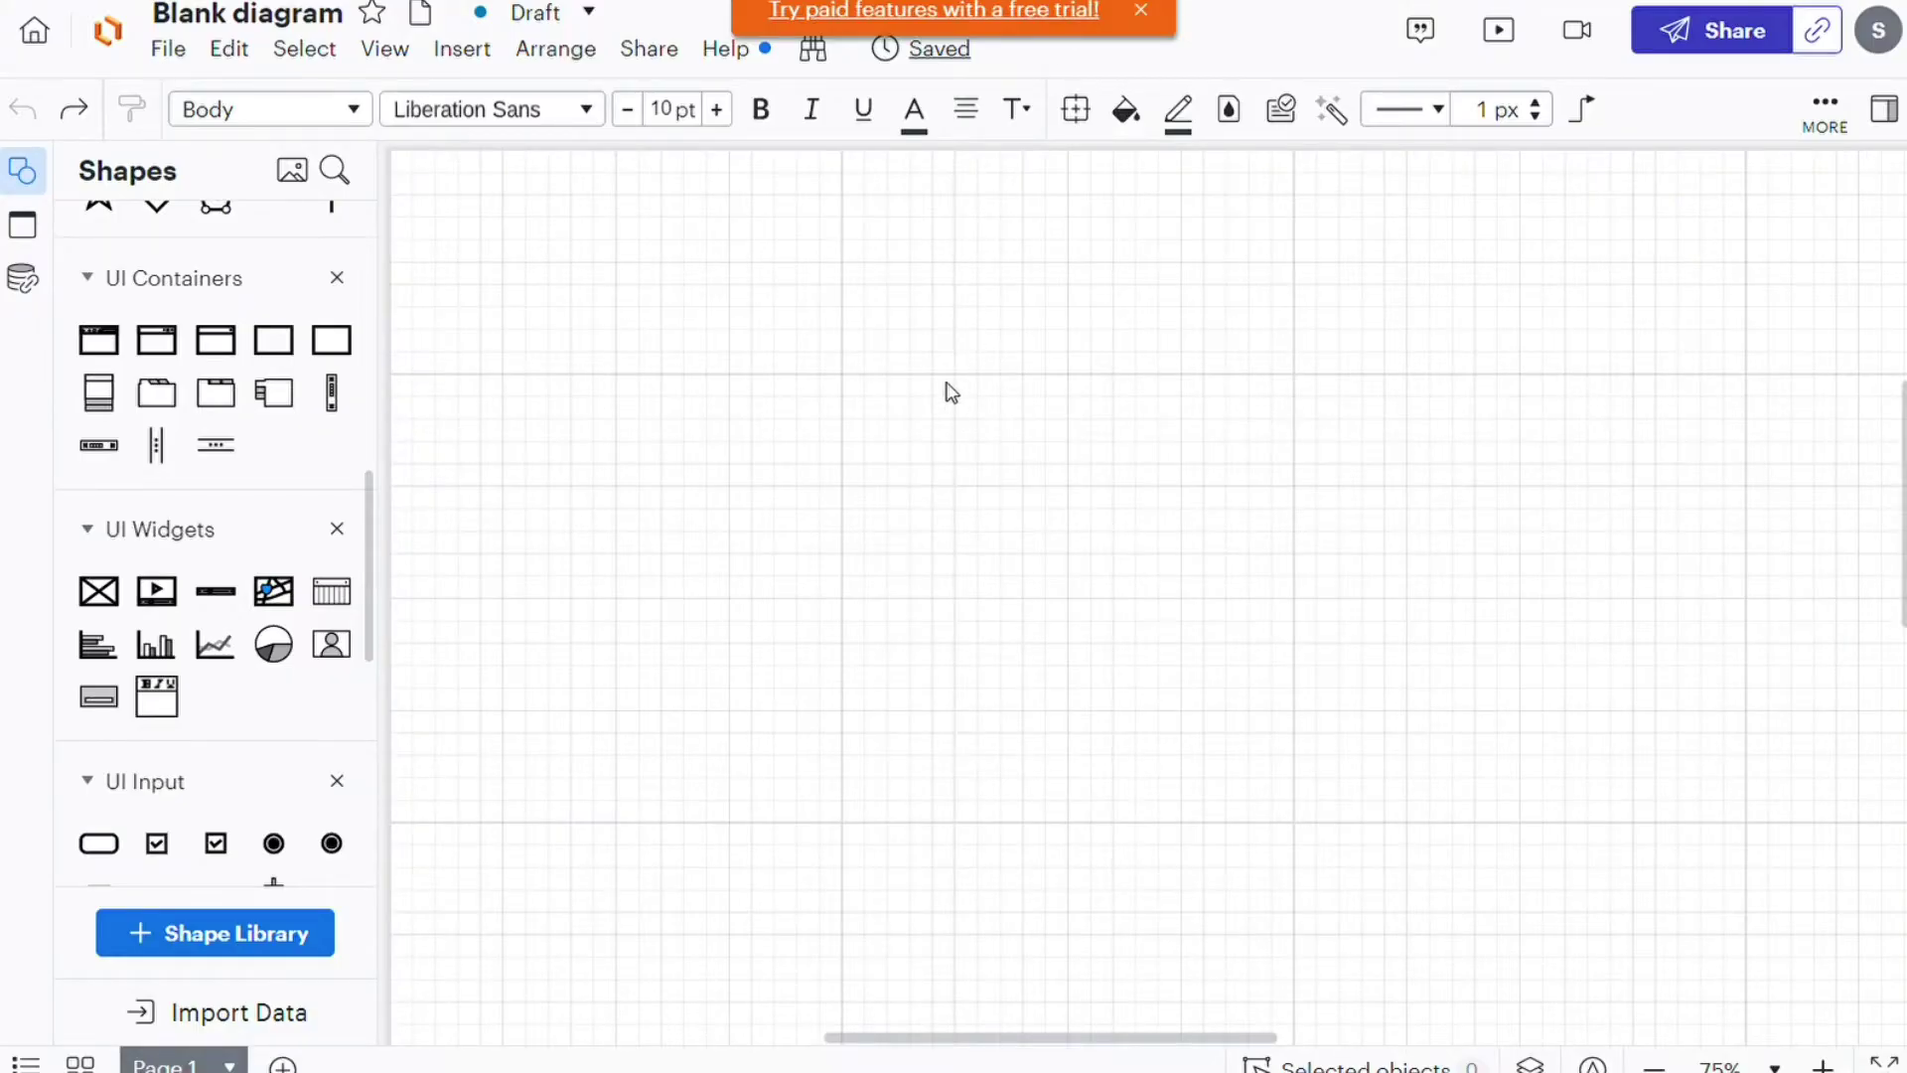
# Scroll through Lucidchart's current shape collections in the Shapes panel.
pyautogui.scroll(10, 248, 586)
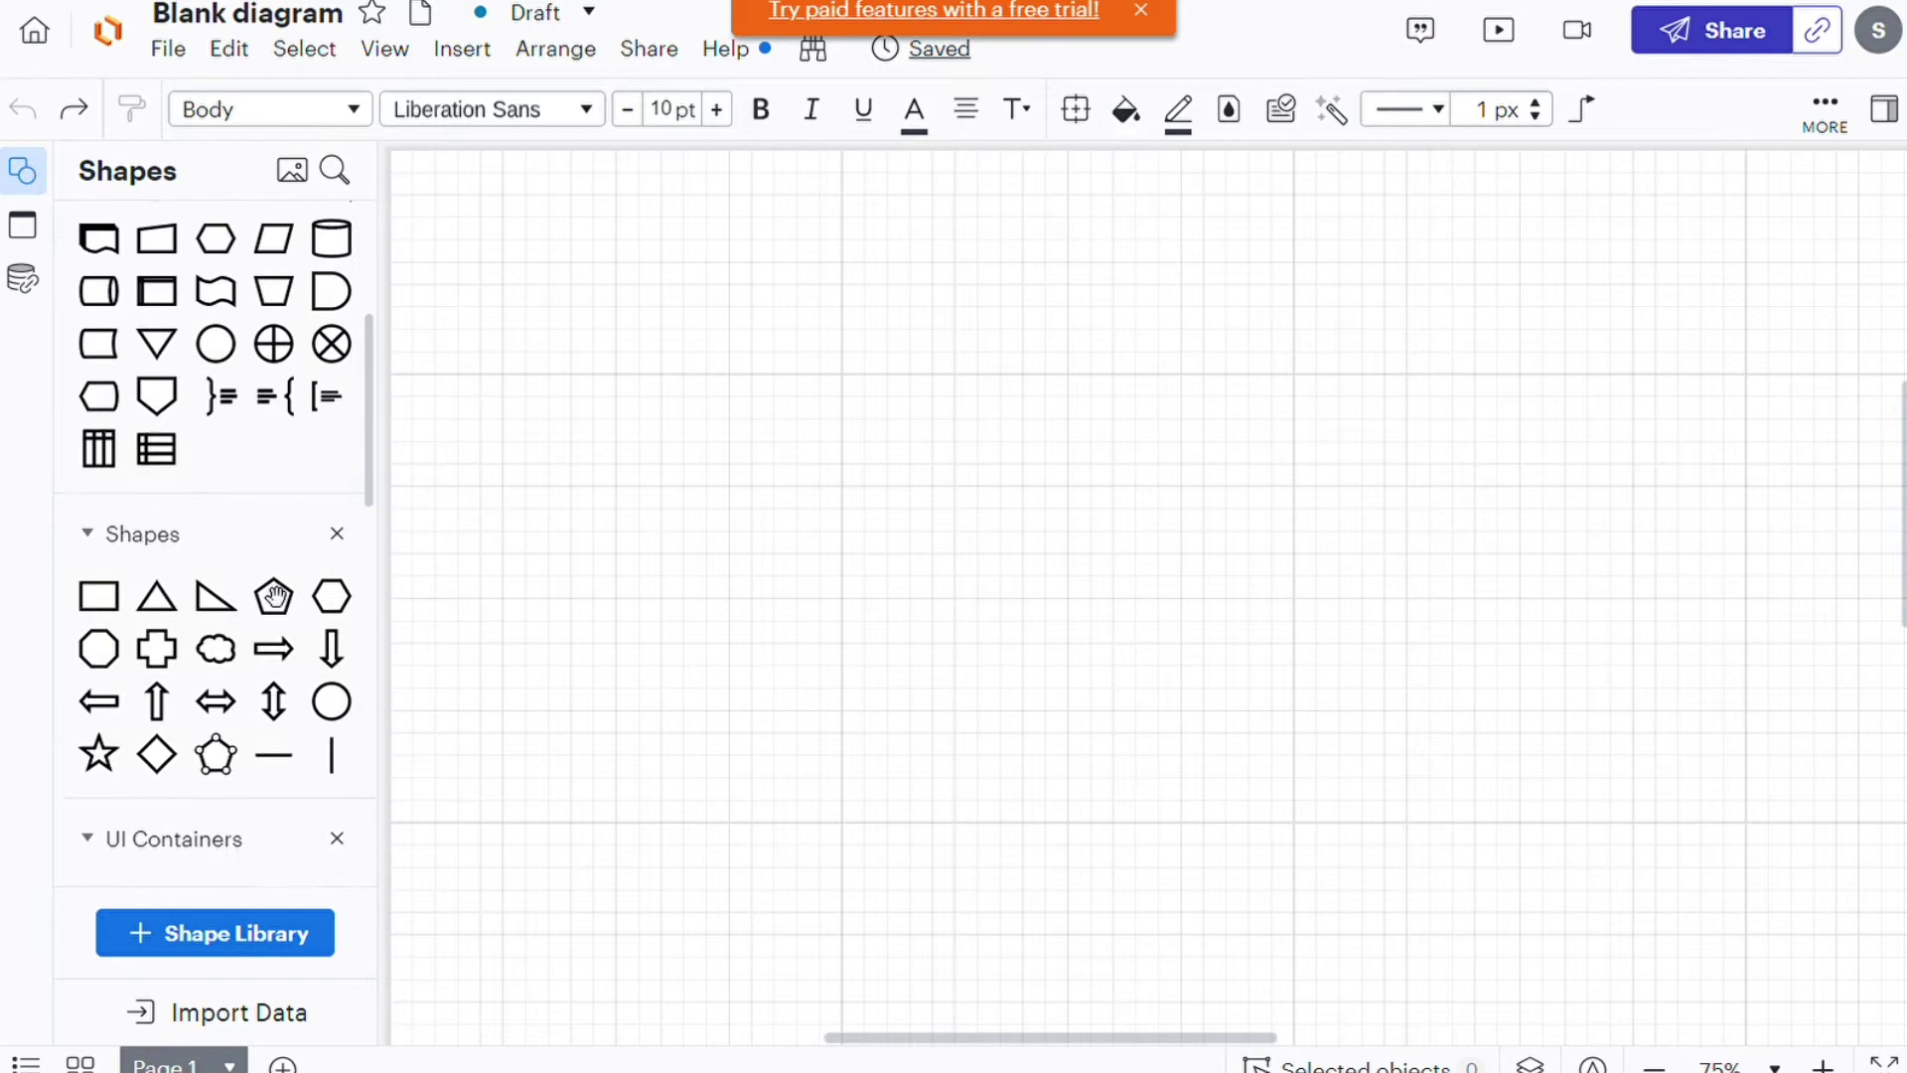
pyautogui.scroll(-9, 194, 442)
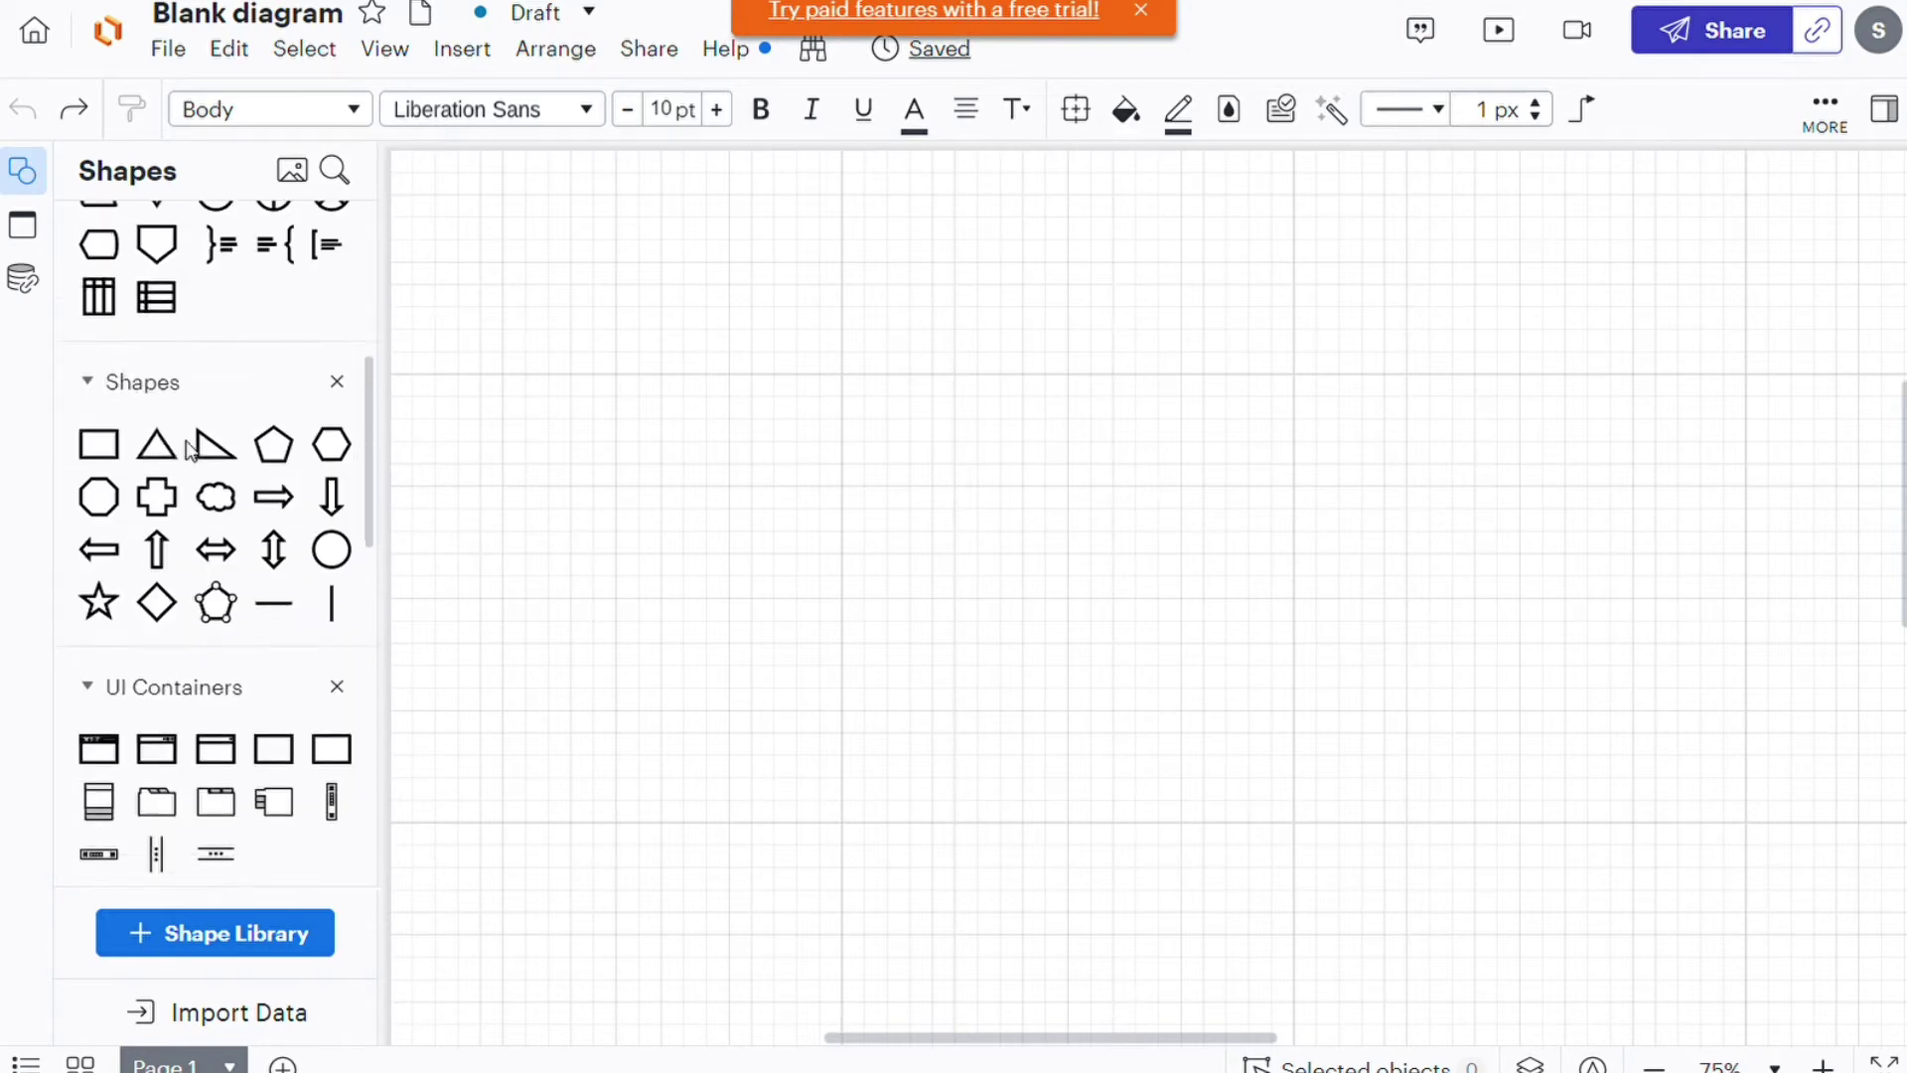
pyautogui.scroll(-8, 192, 457)
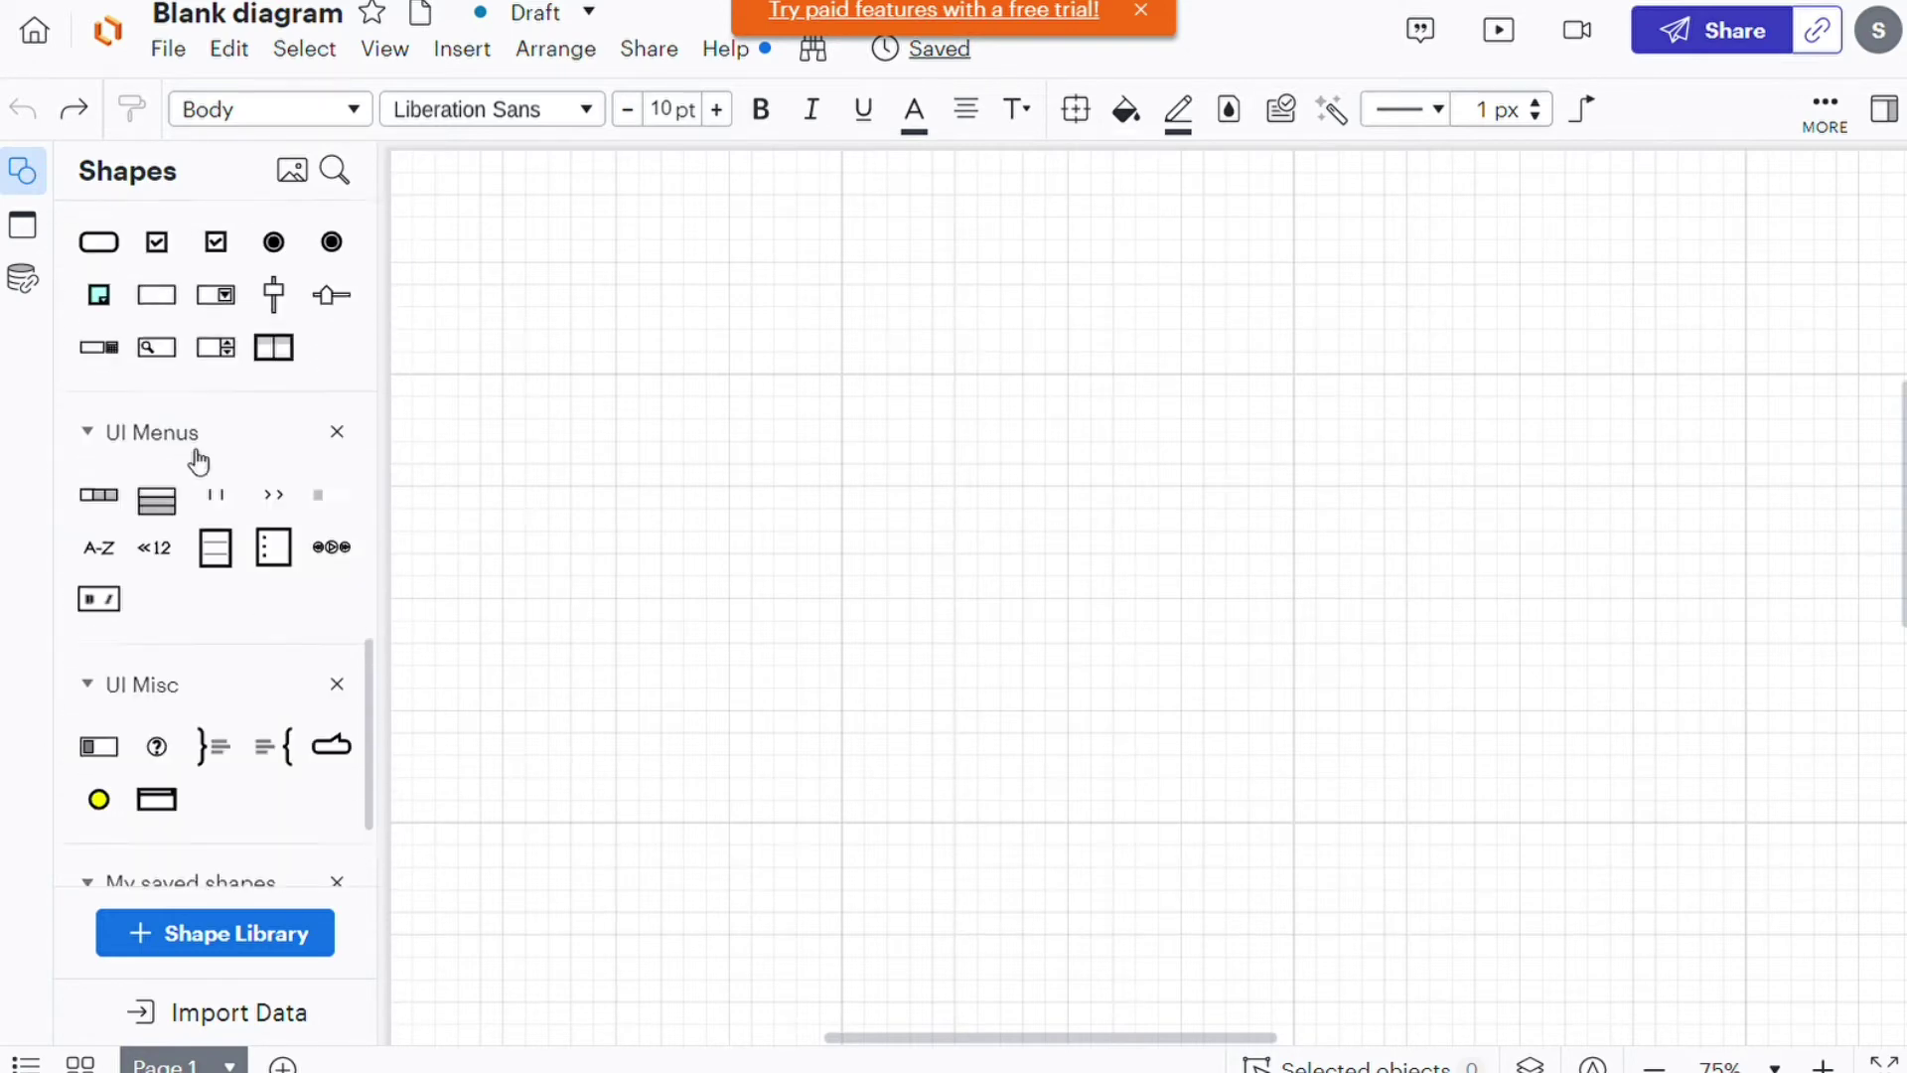
pyautogui.scroll(10, 189, 452)
pyautogui.scroll(7, 189, 480)
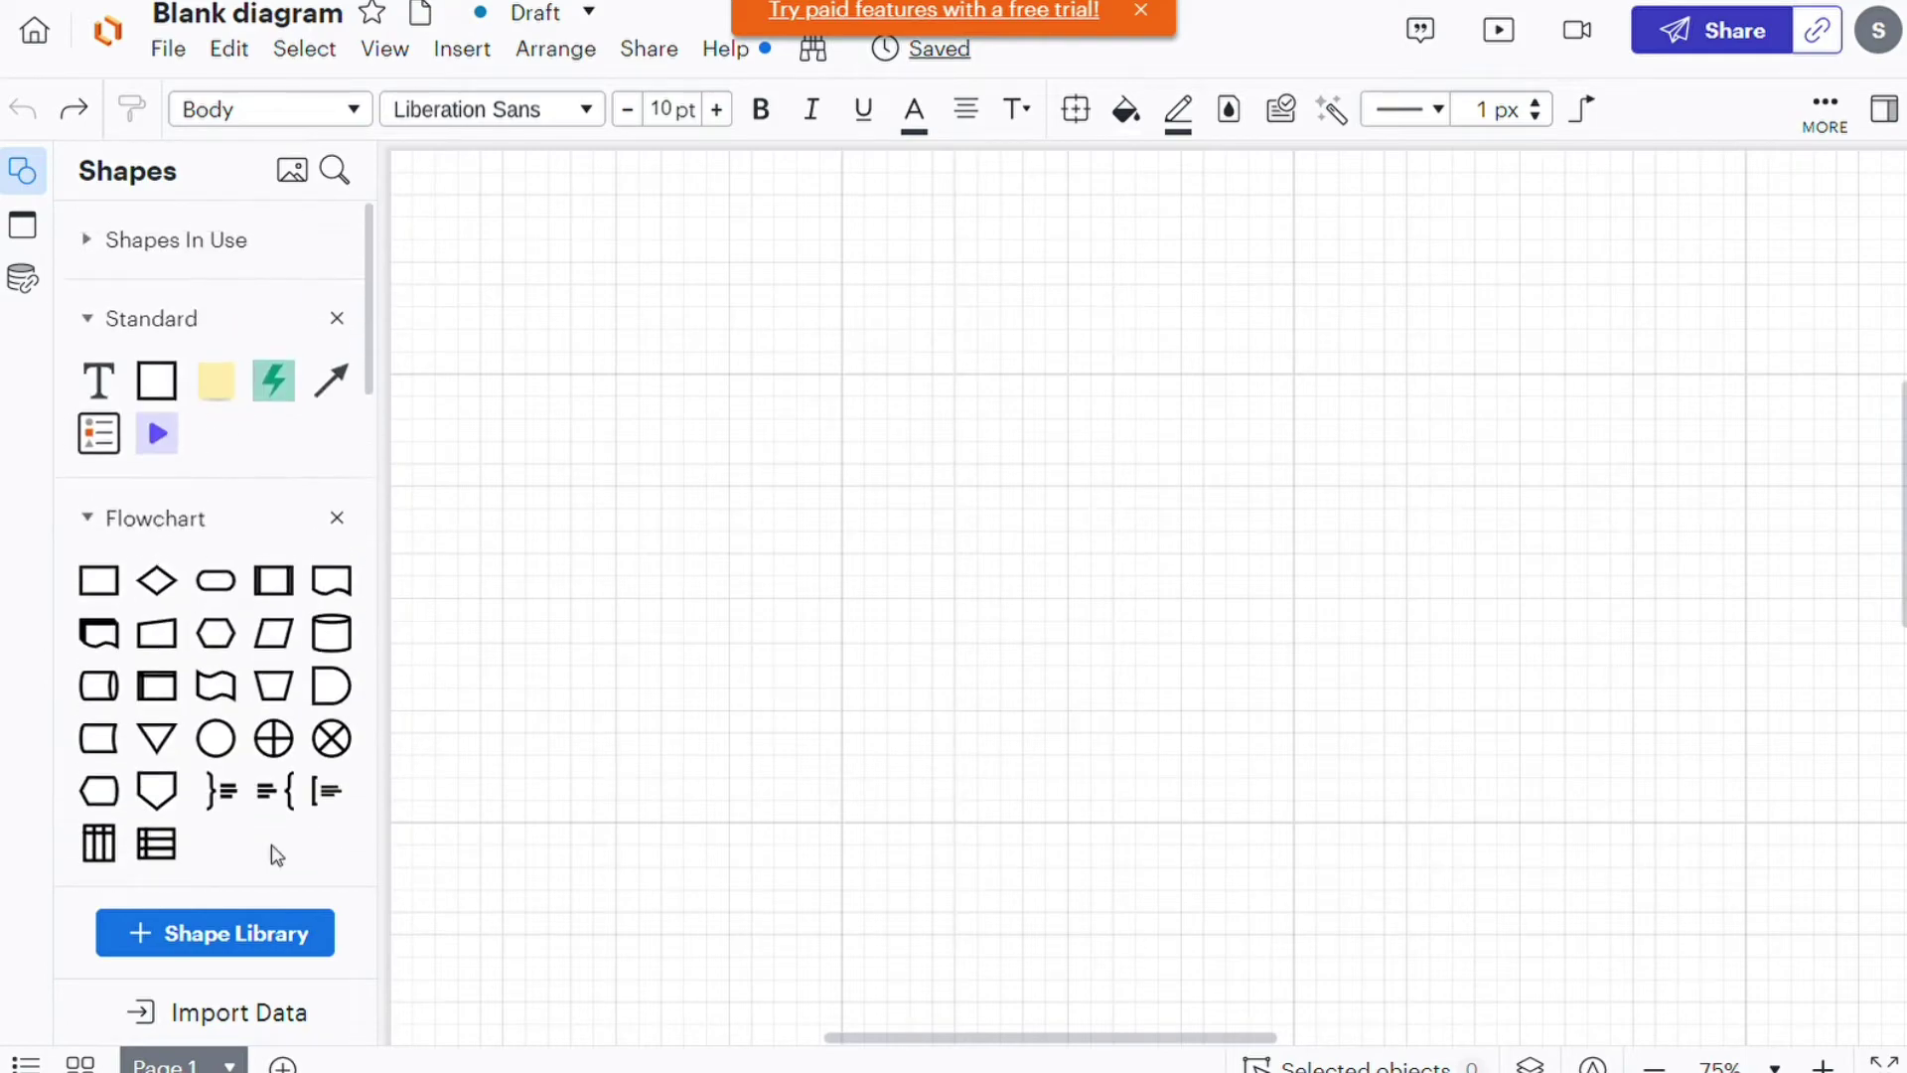
# Browse the Shape Library's Shapes tab, including Value Stream, UML and AWS Architecture 2019.
pyautogui.click(300, 944)
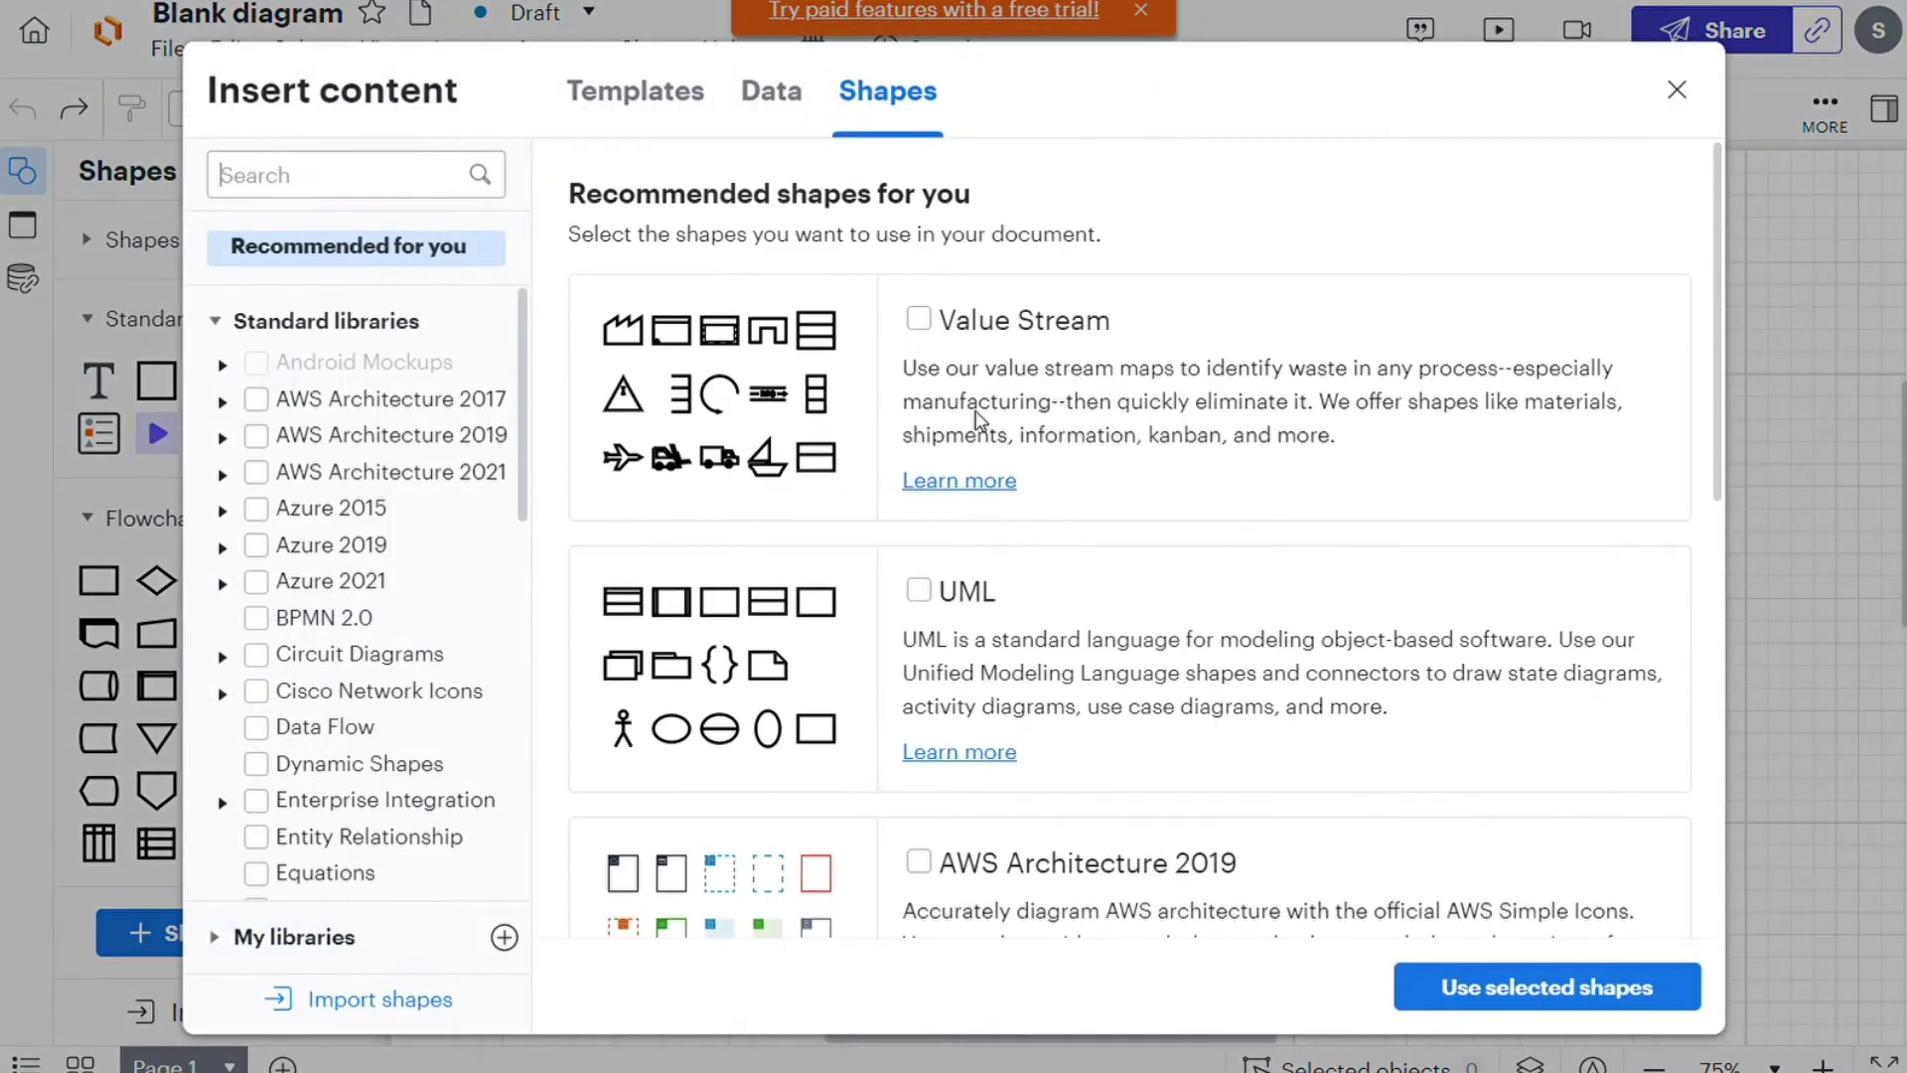
pyautogui.scroll(-7, 988, 402)
pyautogui.scroll(-2, 983, 407)
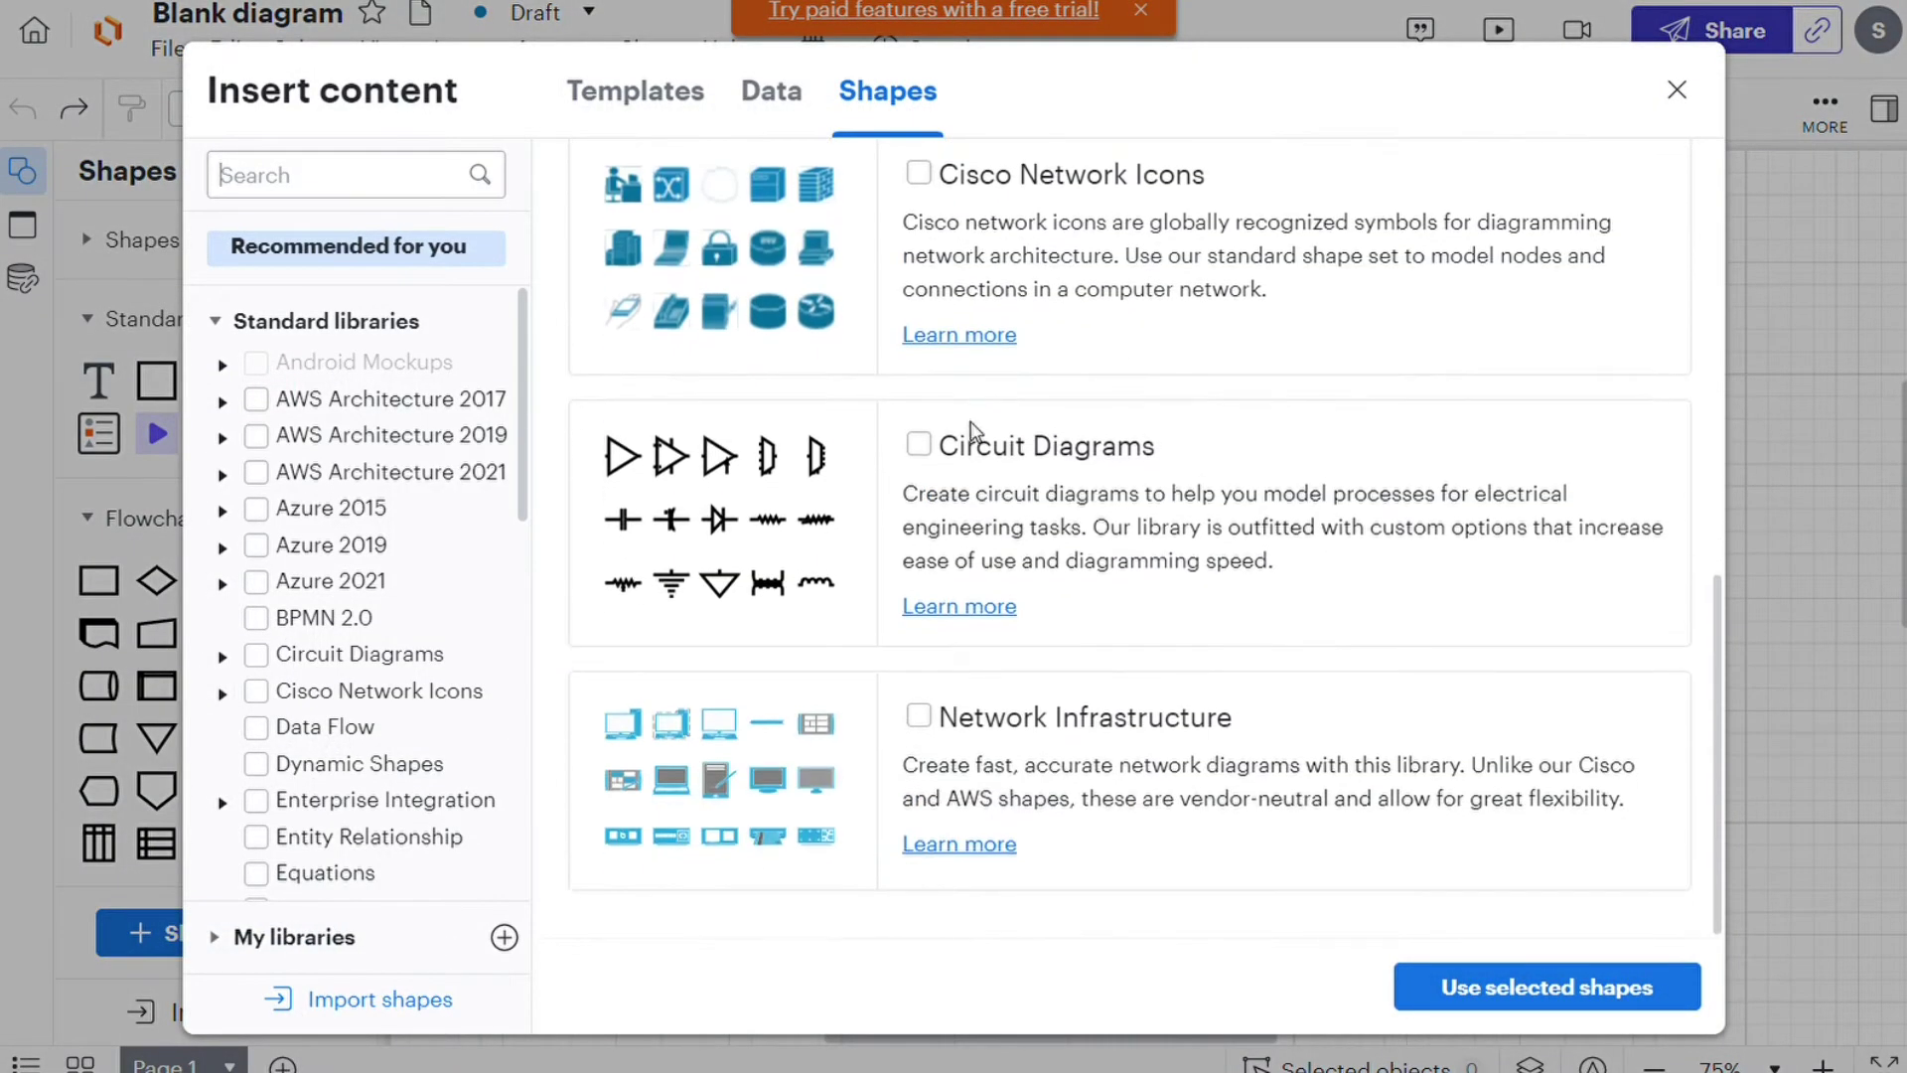
pyautogui.scroll(9, 914, 533)
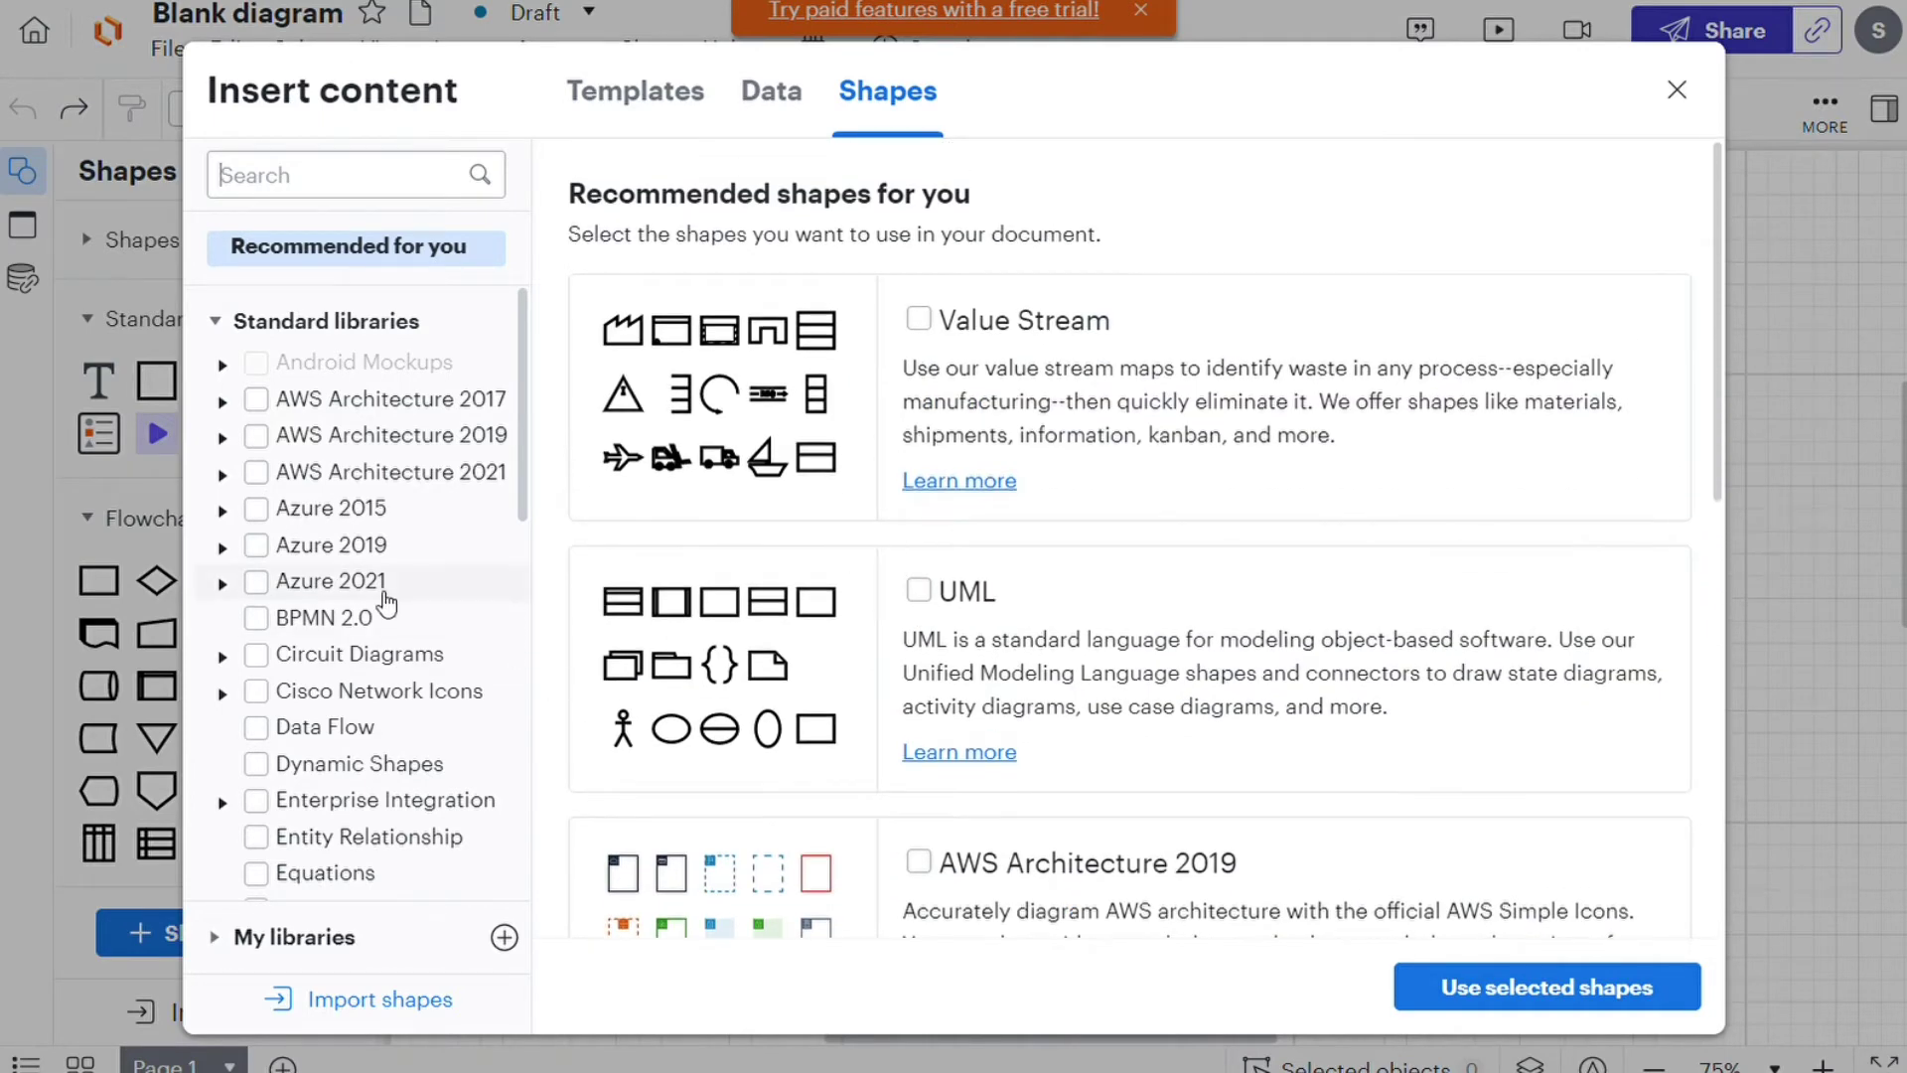
pyautogui.scroll(-5, 382, 600)
pyautogui.scroll(-4, 387, 526)
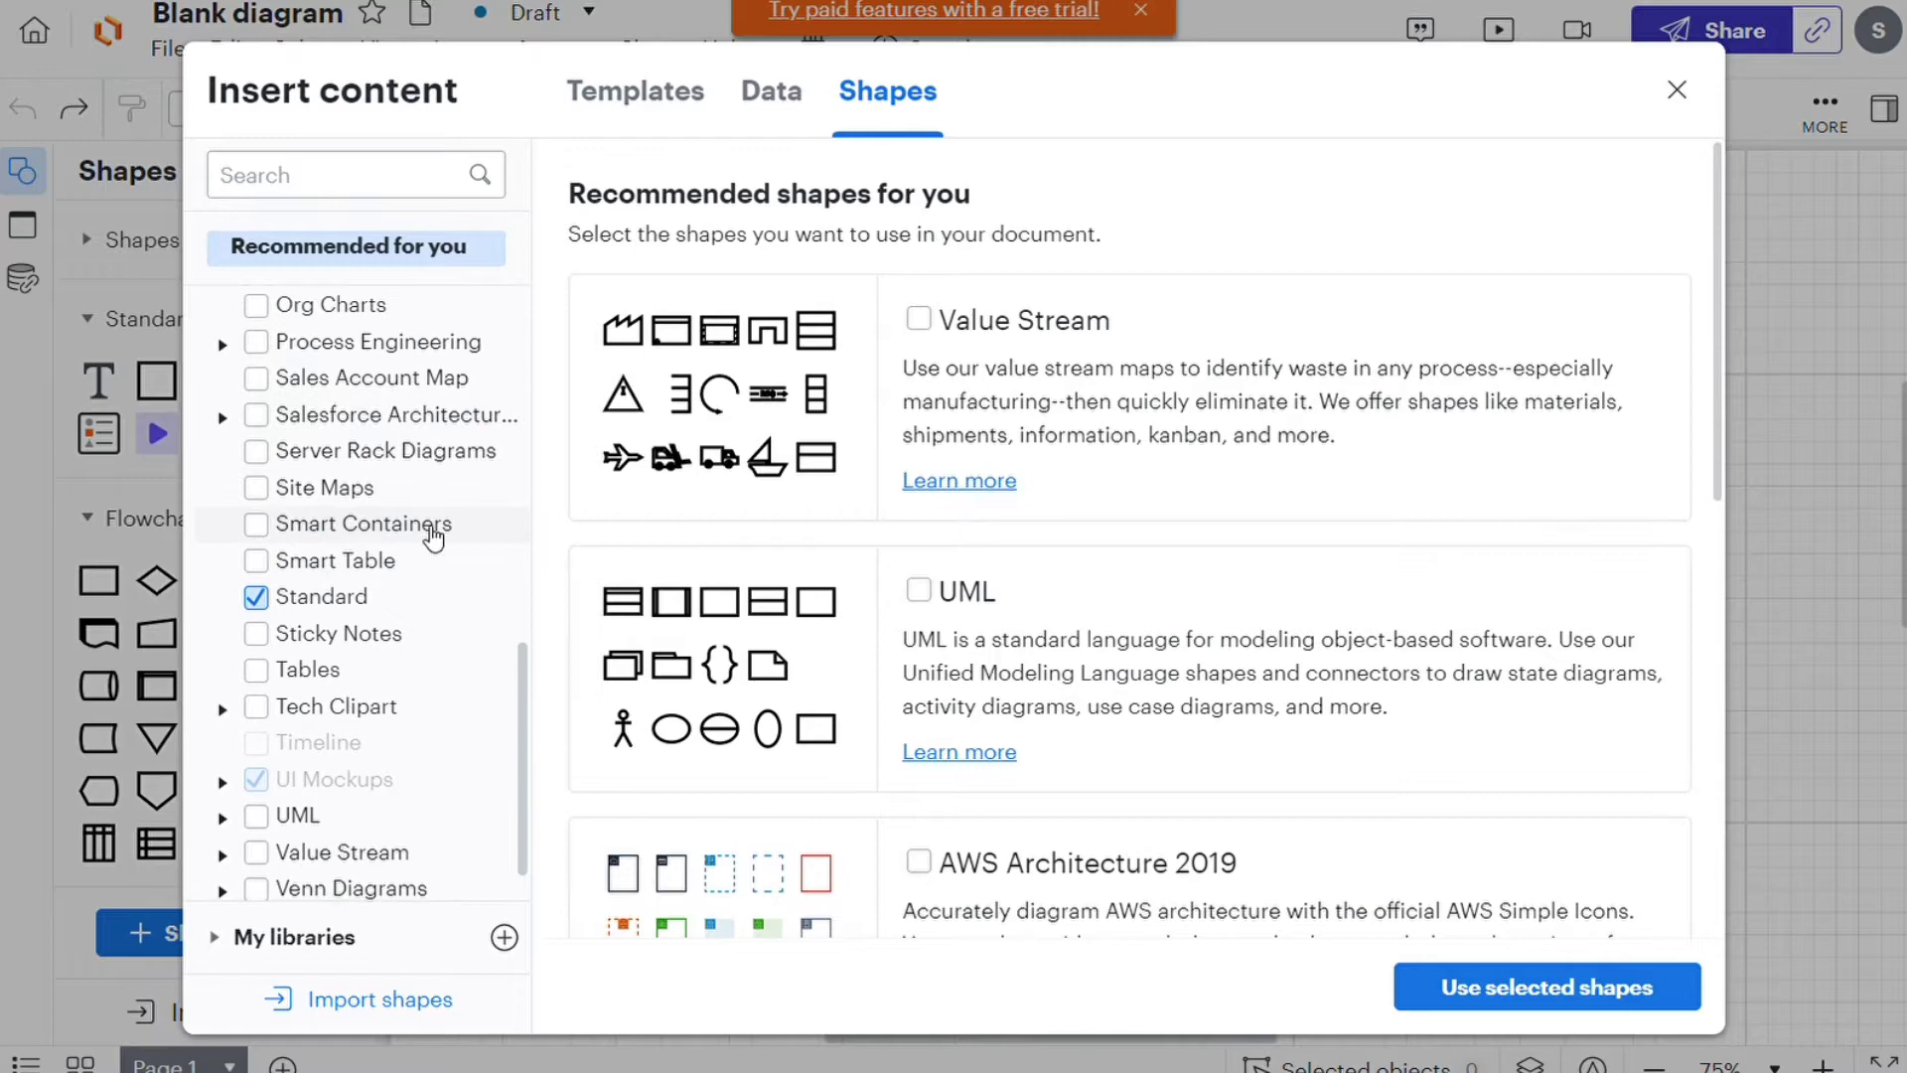
pyautogui.scroll(10, 393, 591)
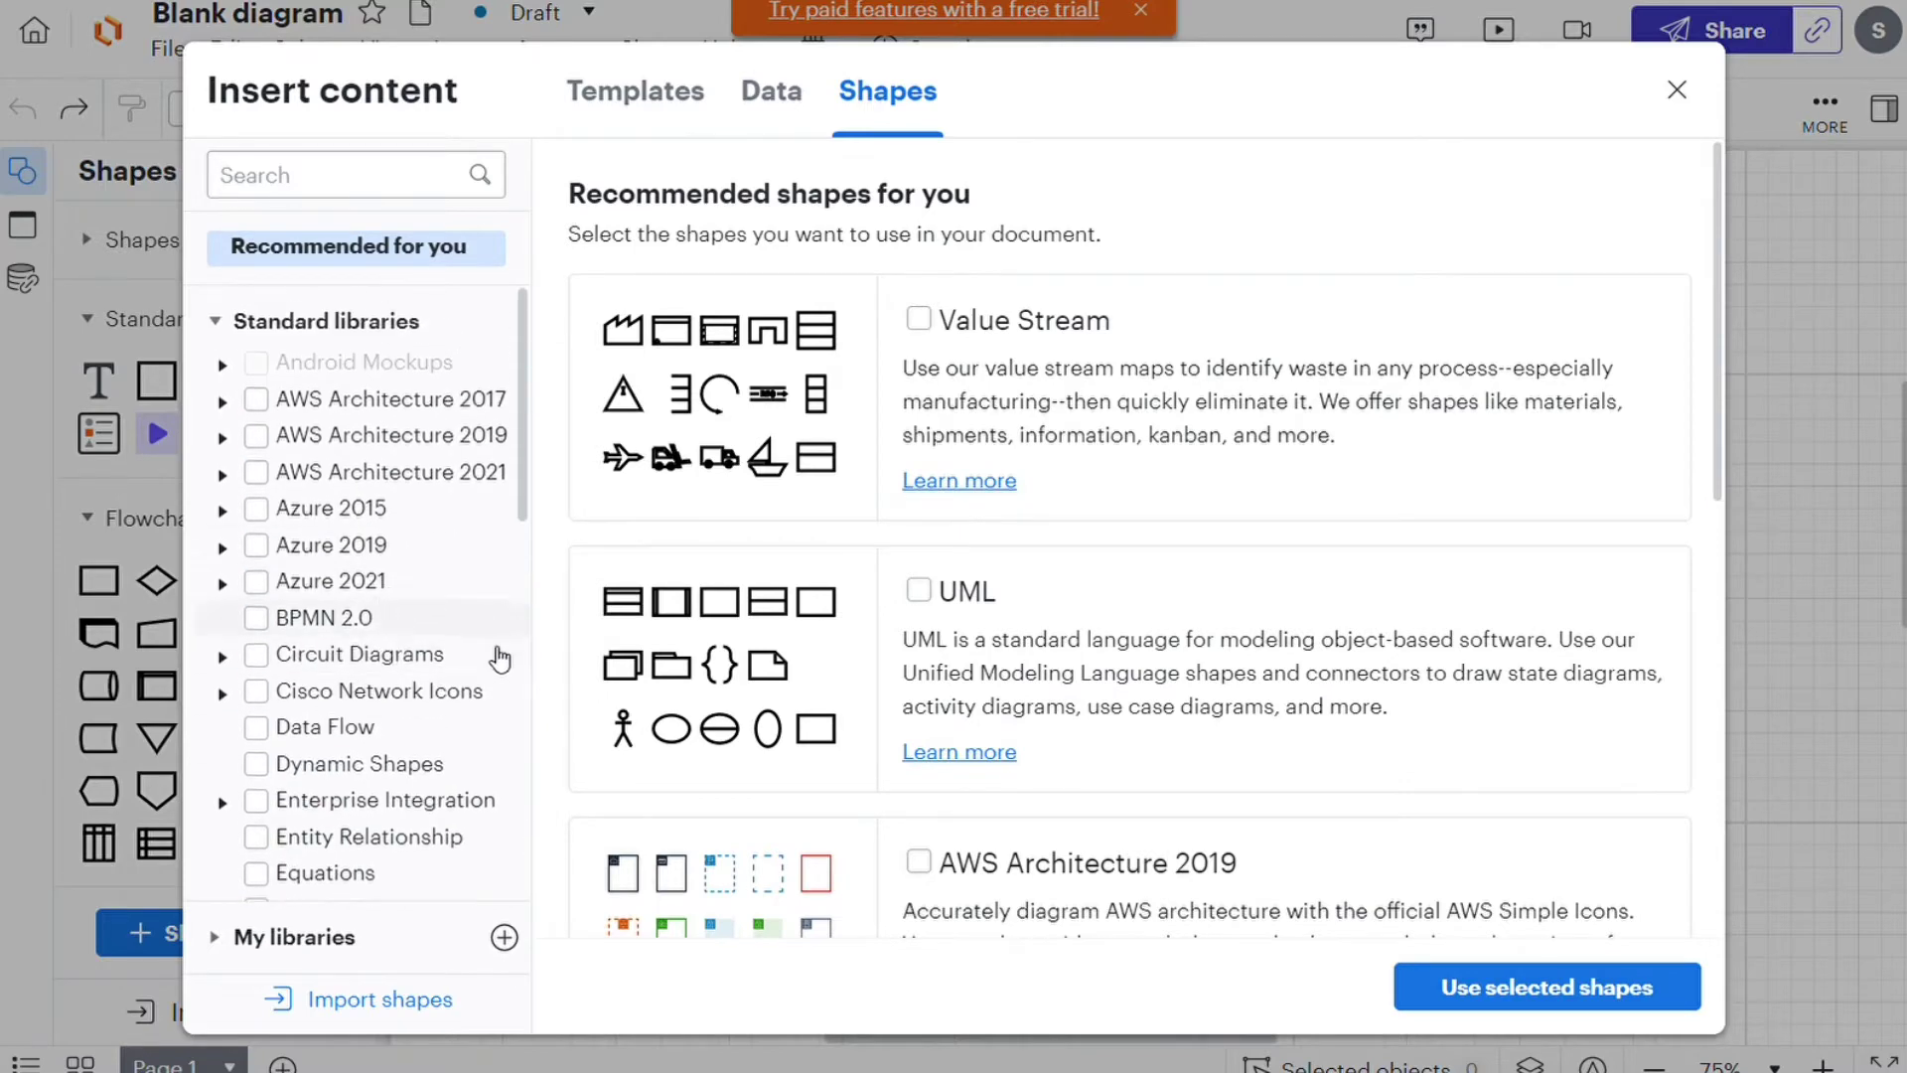
# Filter the Data tab's sources to Google Sheets, then back to All Data Sources.
pyautogui.click(785, 87)
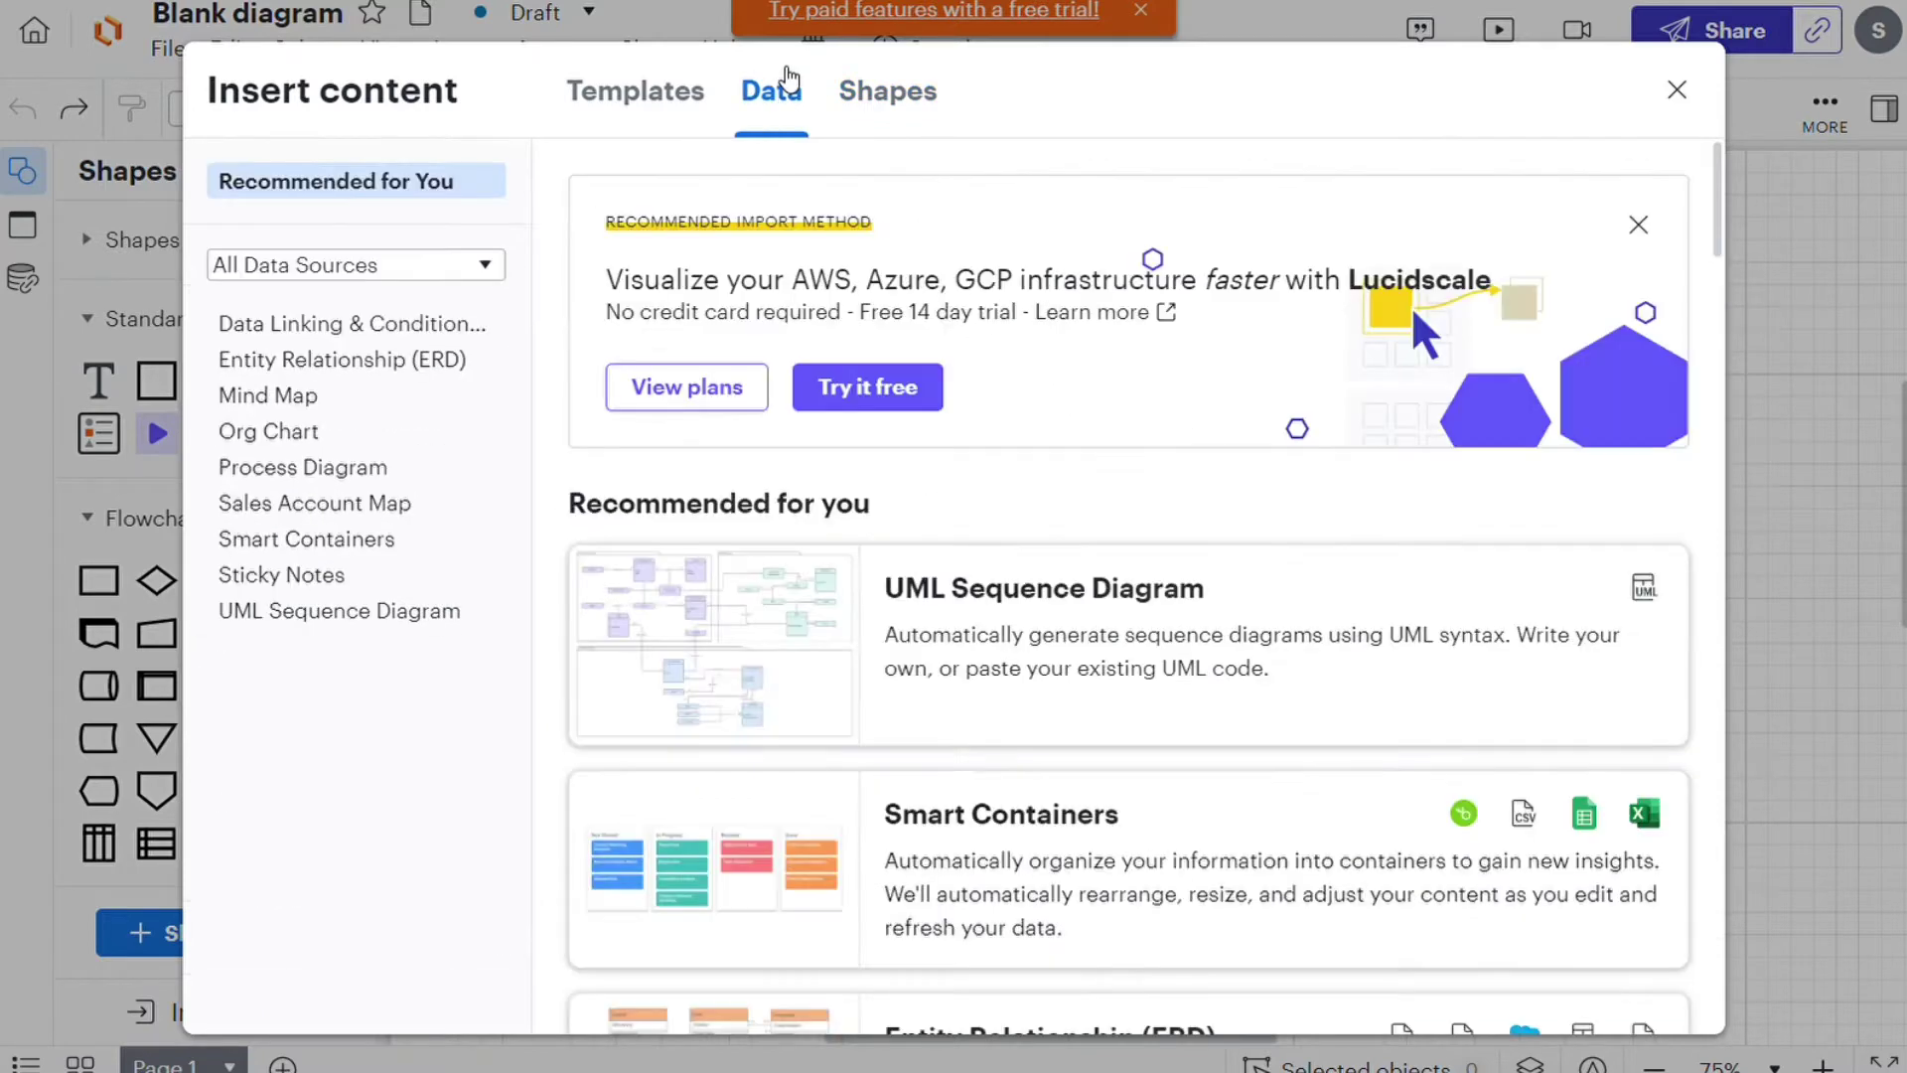
pyautogui.scroll(-10, 909, 640)
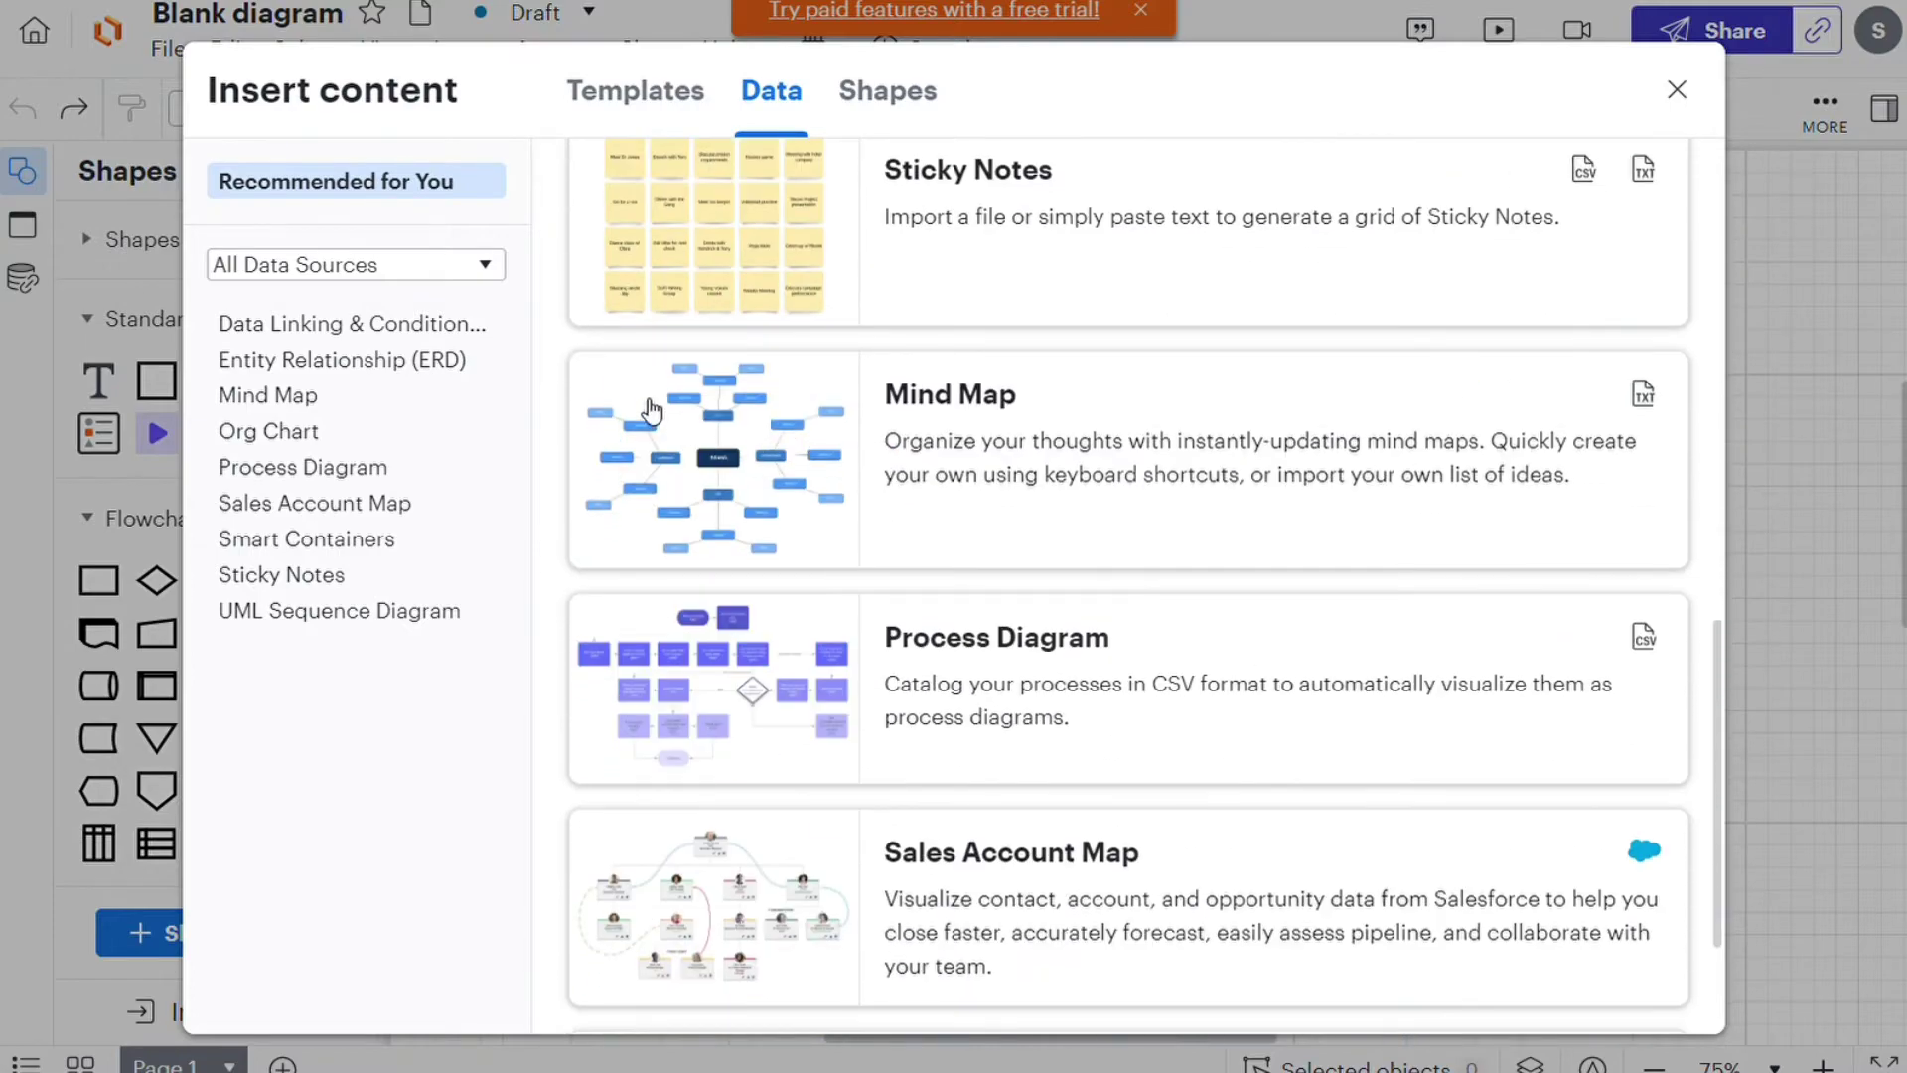
pyautogui.click(493, 270)
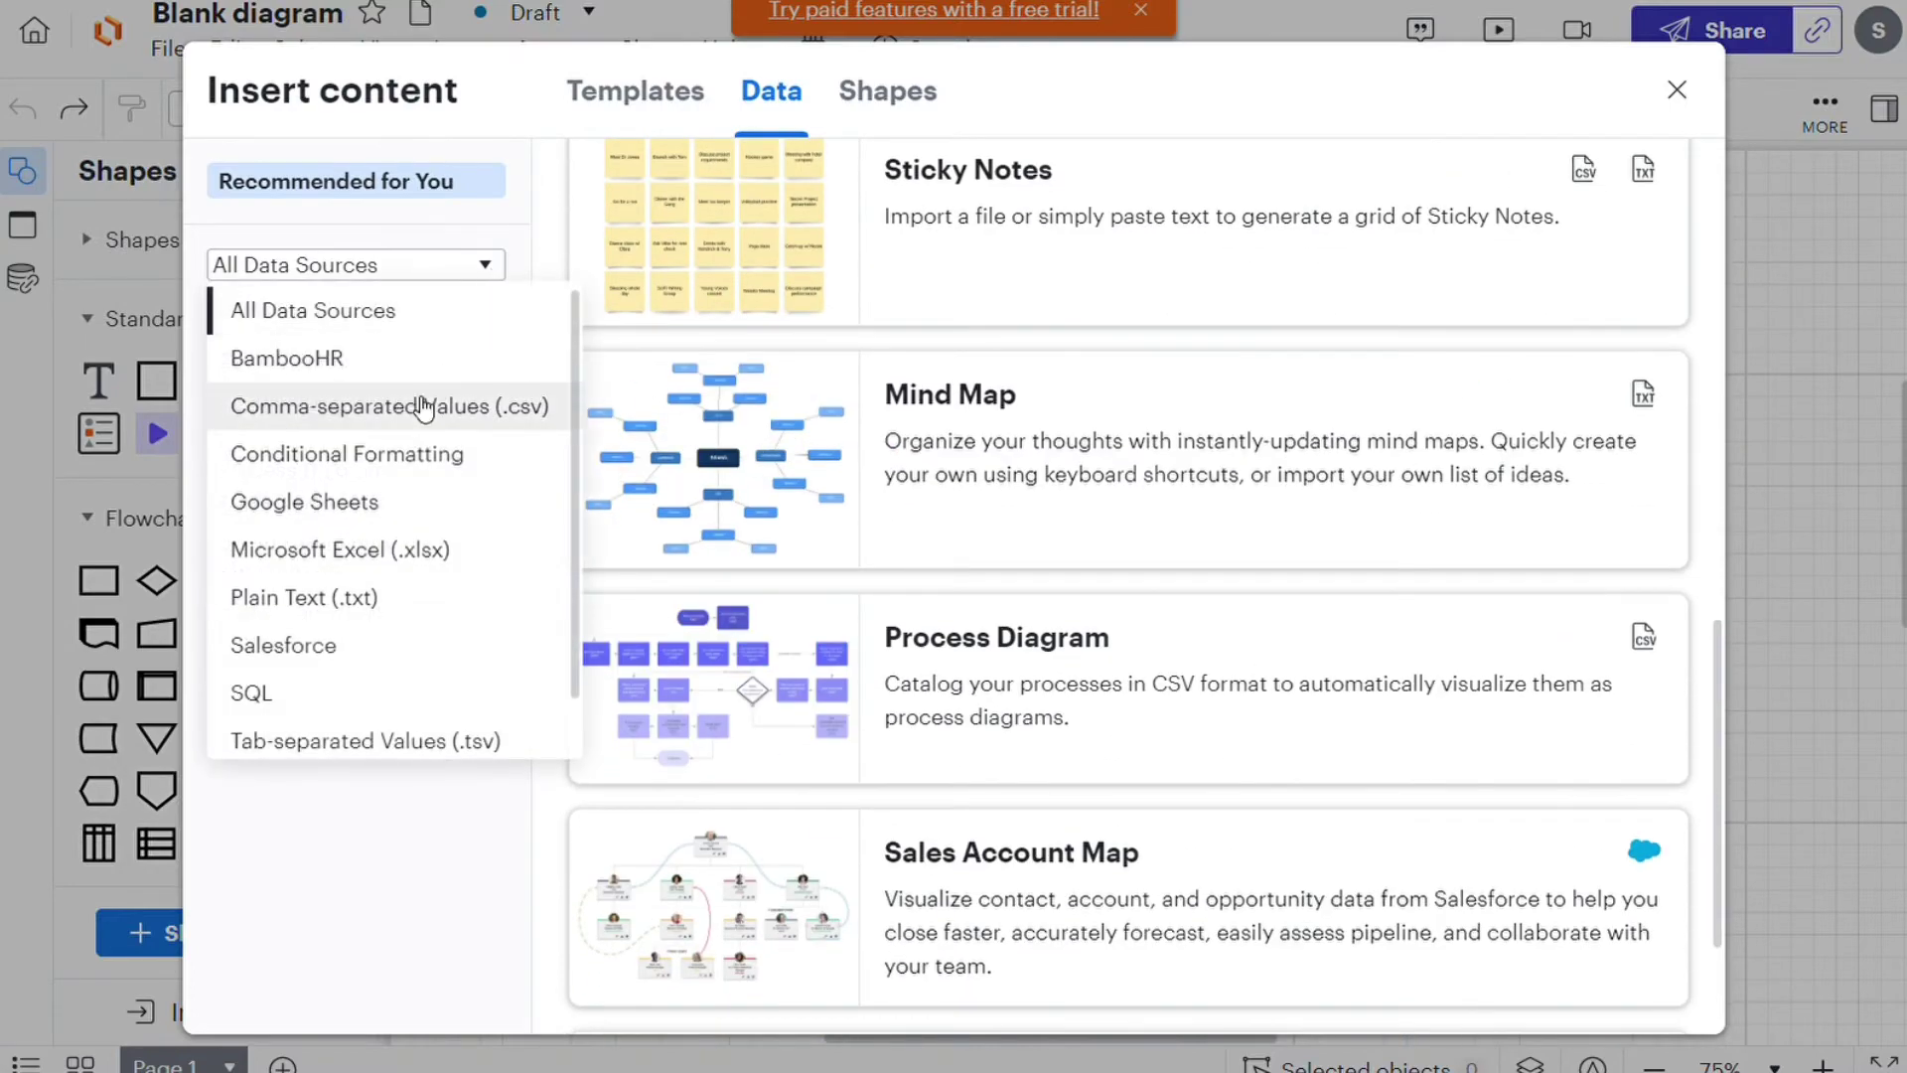
pyautogui.click(373, 510)
pyautogui.click(481, 267)
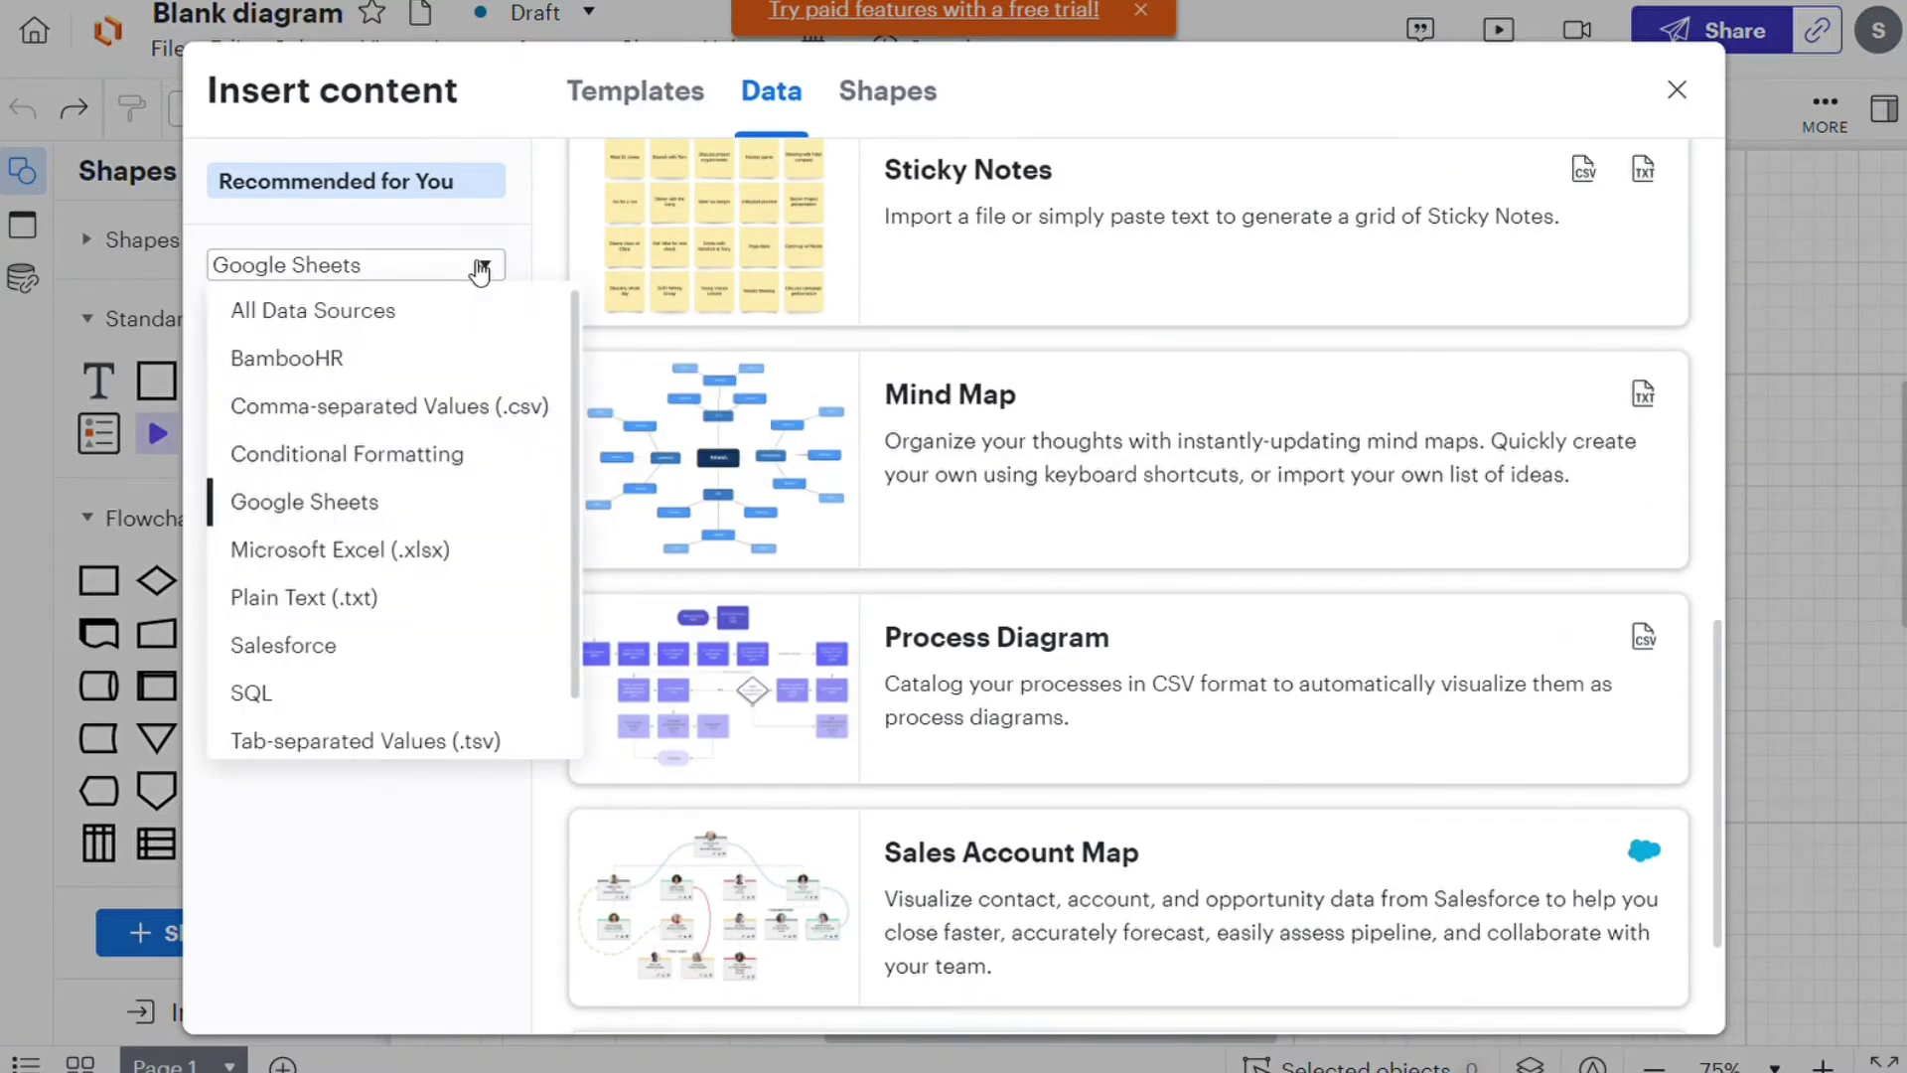
pyautogui.click(451, 313)
# Glance at the Templates tab, then close the Insert content dialog.
pyautogui.scroll(-3, 975, 363)
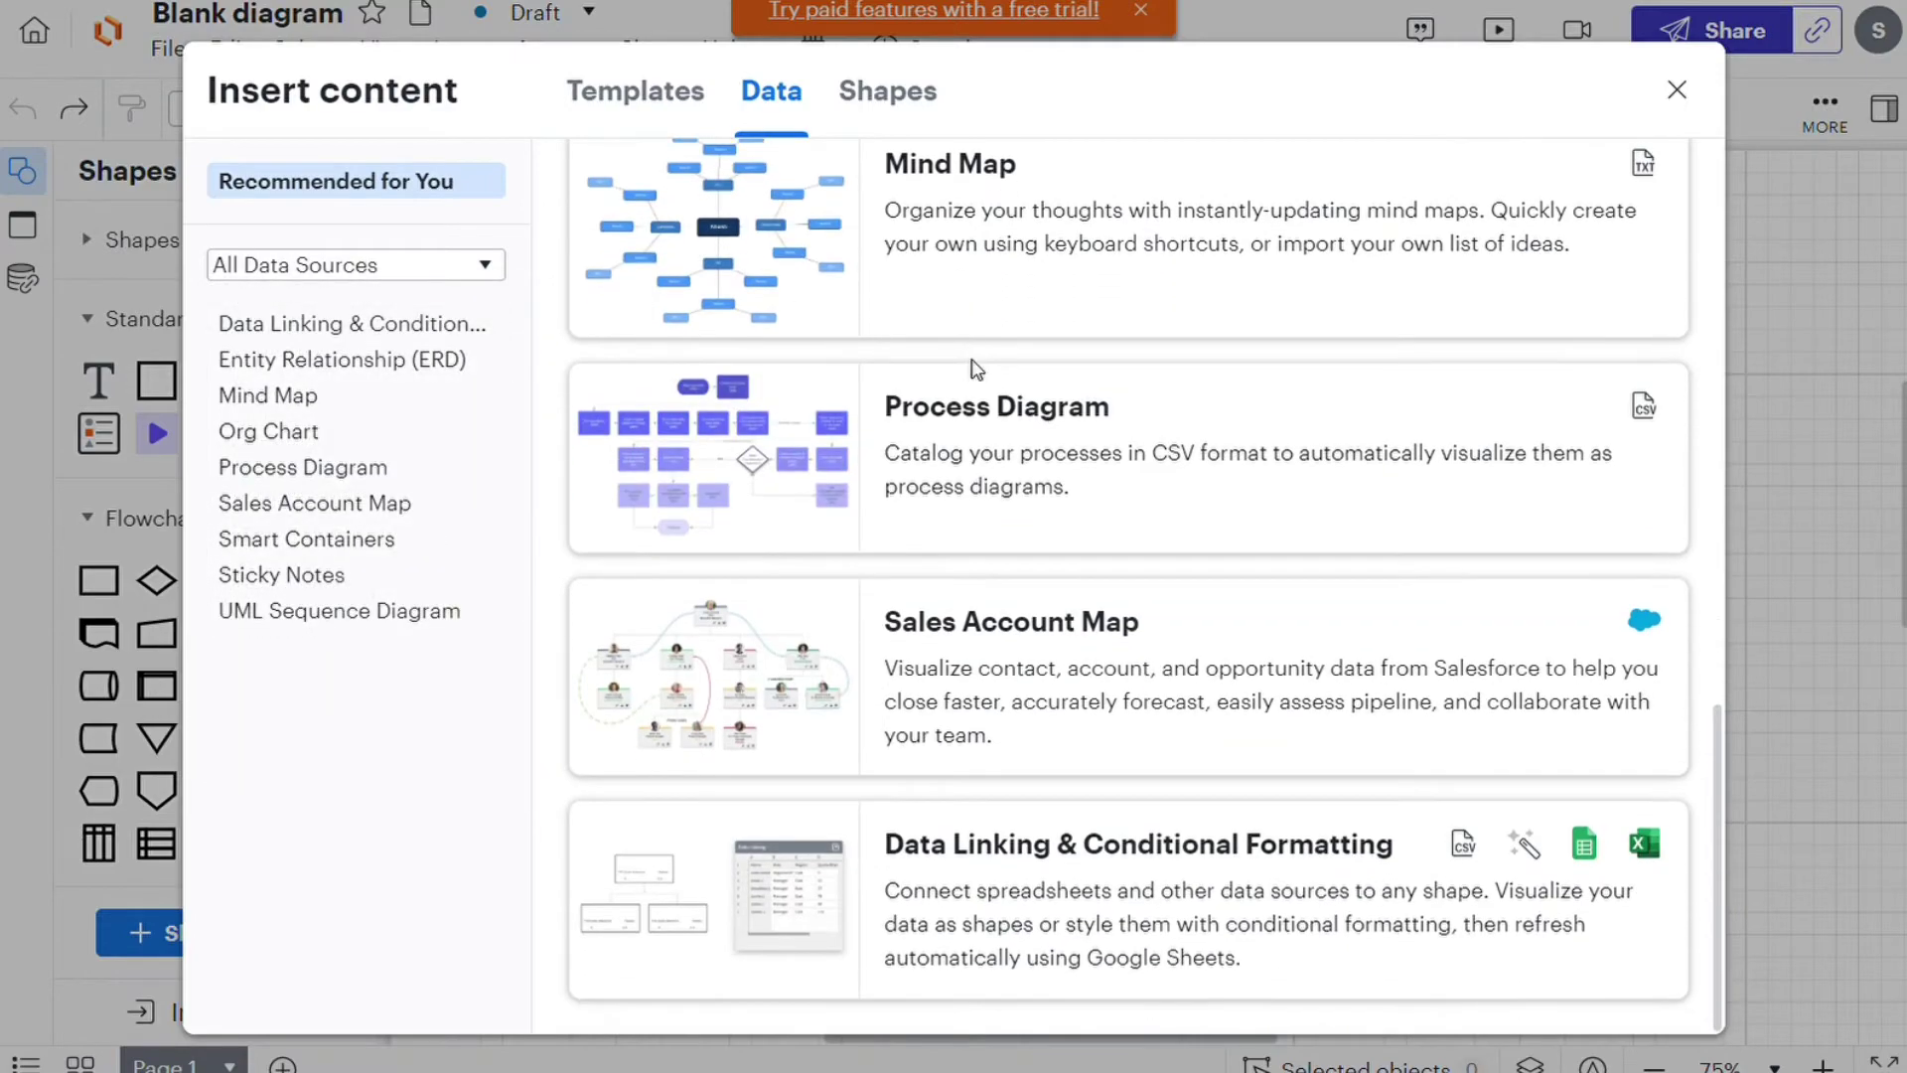
pyautogui.scroll(7, 1000, 443)
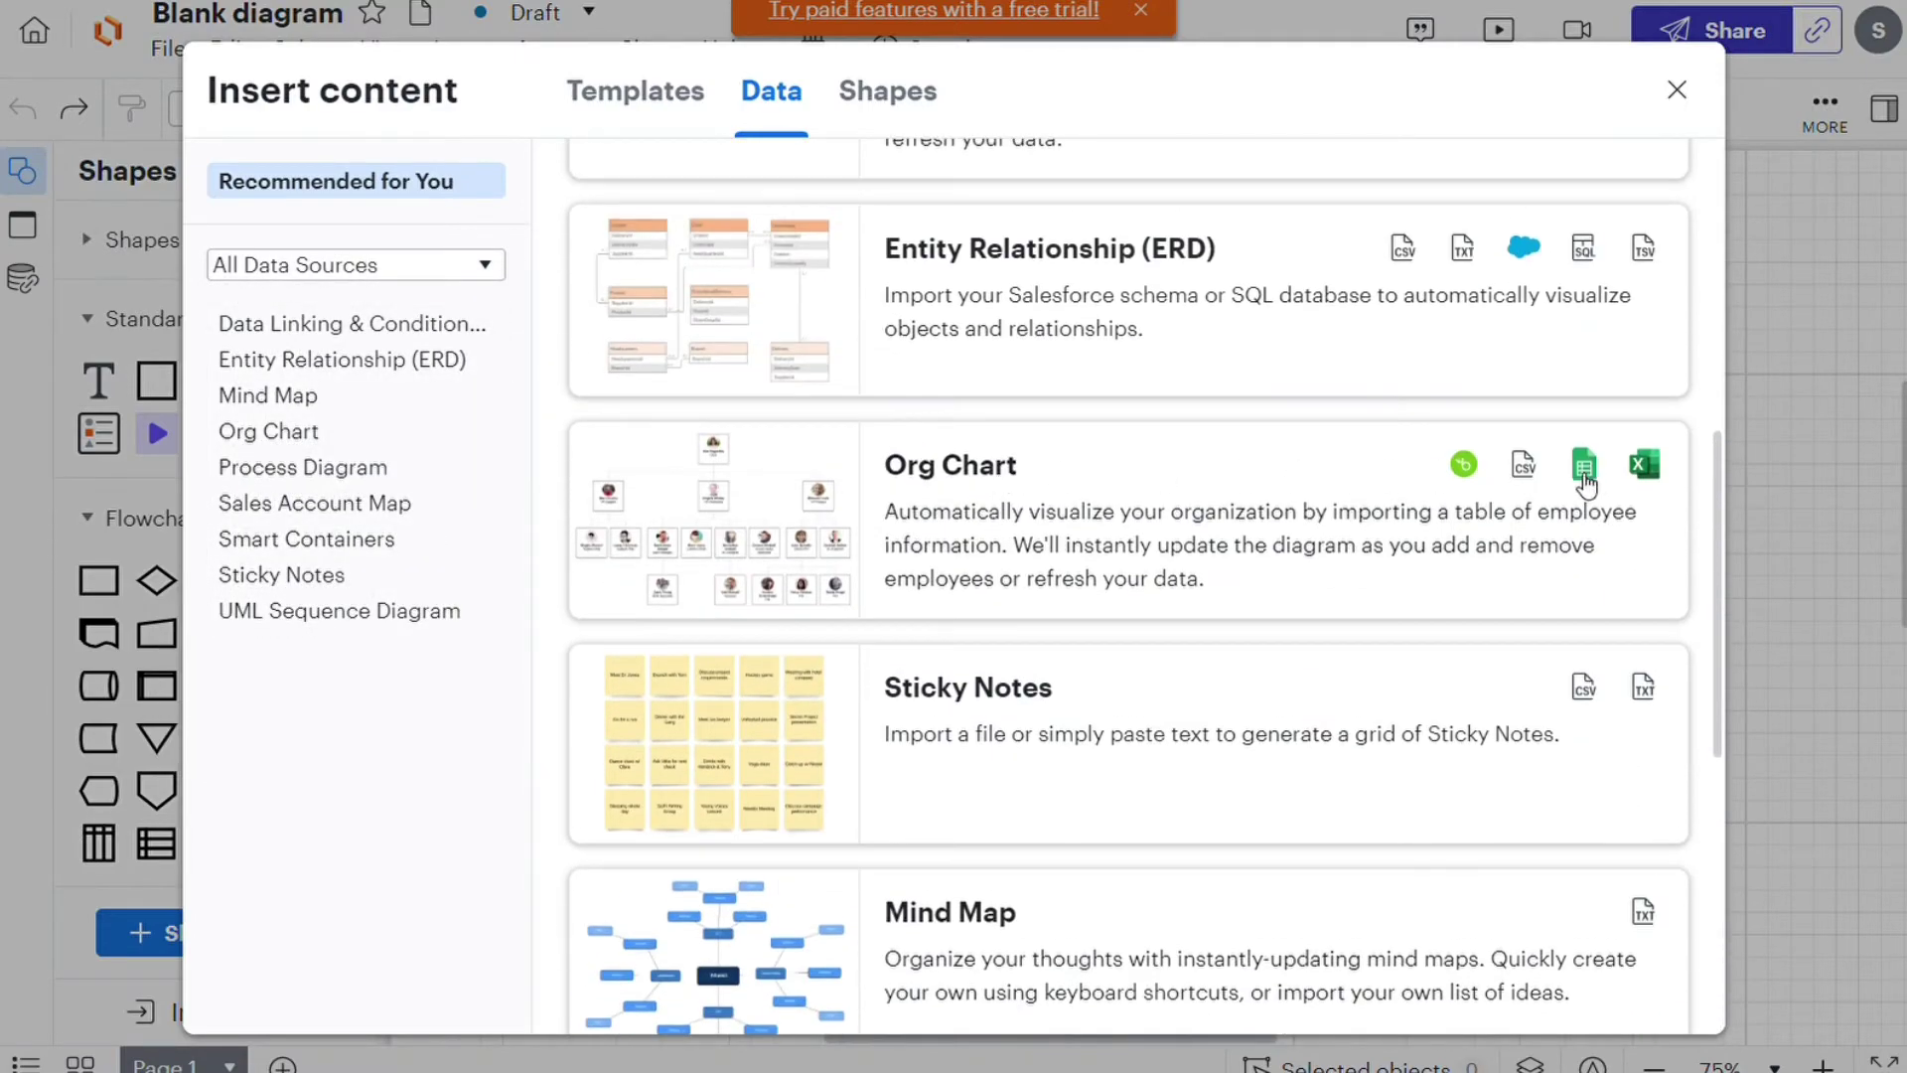
pyautogui.scroll(8, 1162, 502)
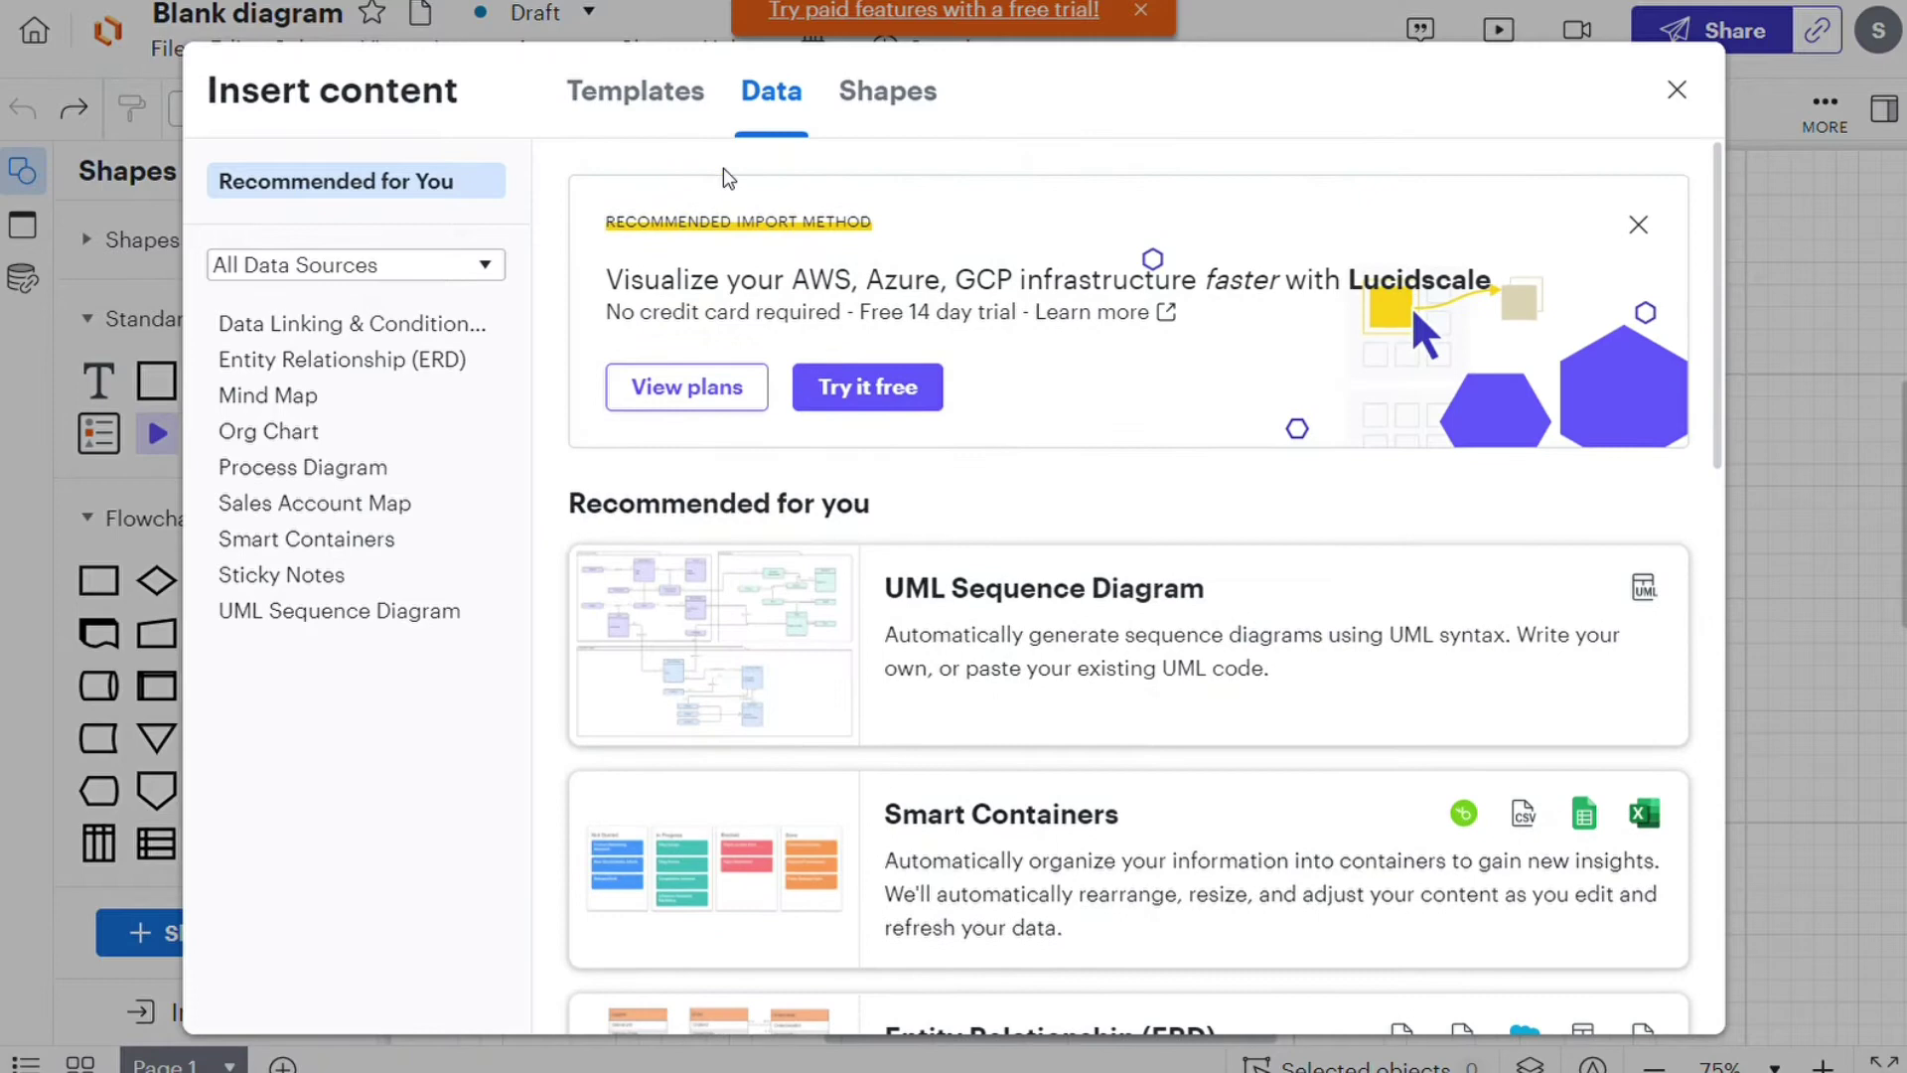
pyautogui.click(635, 114)
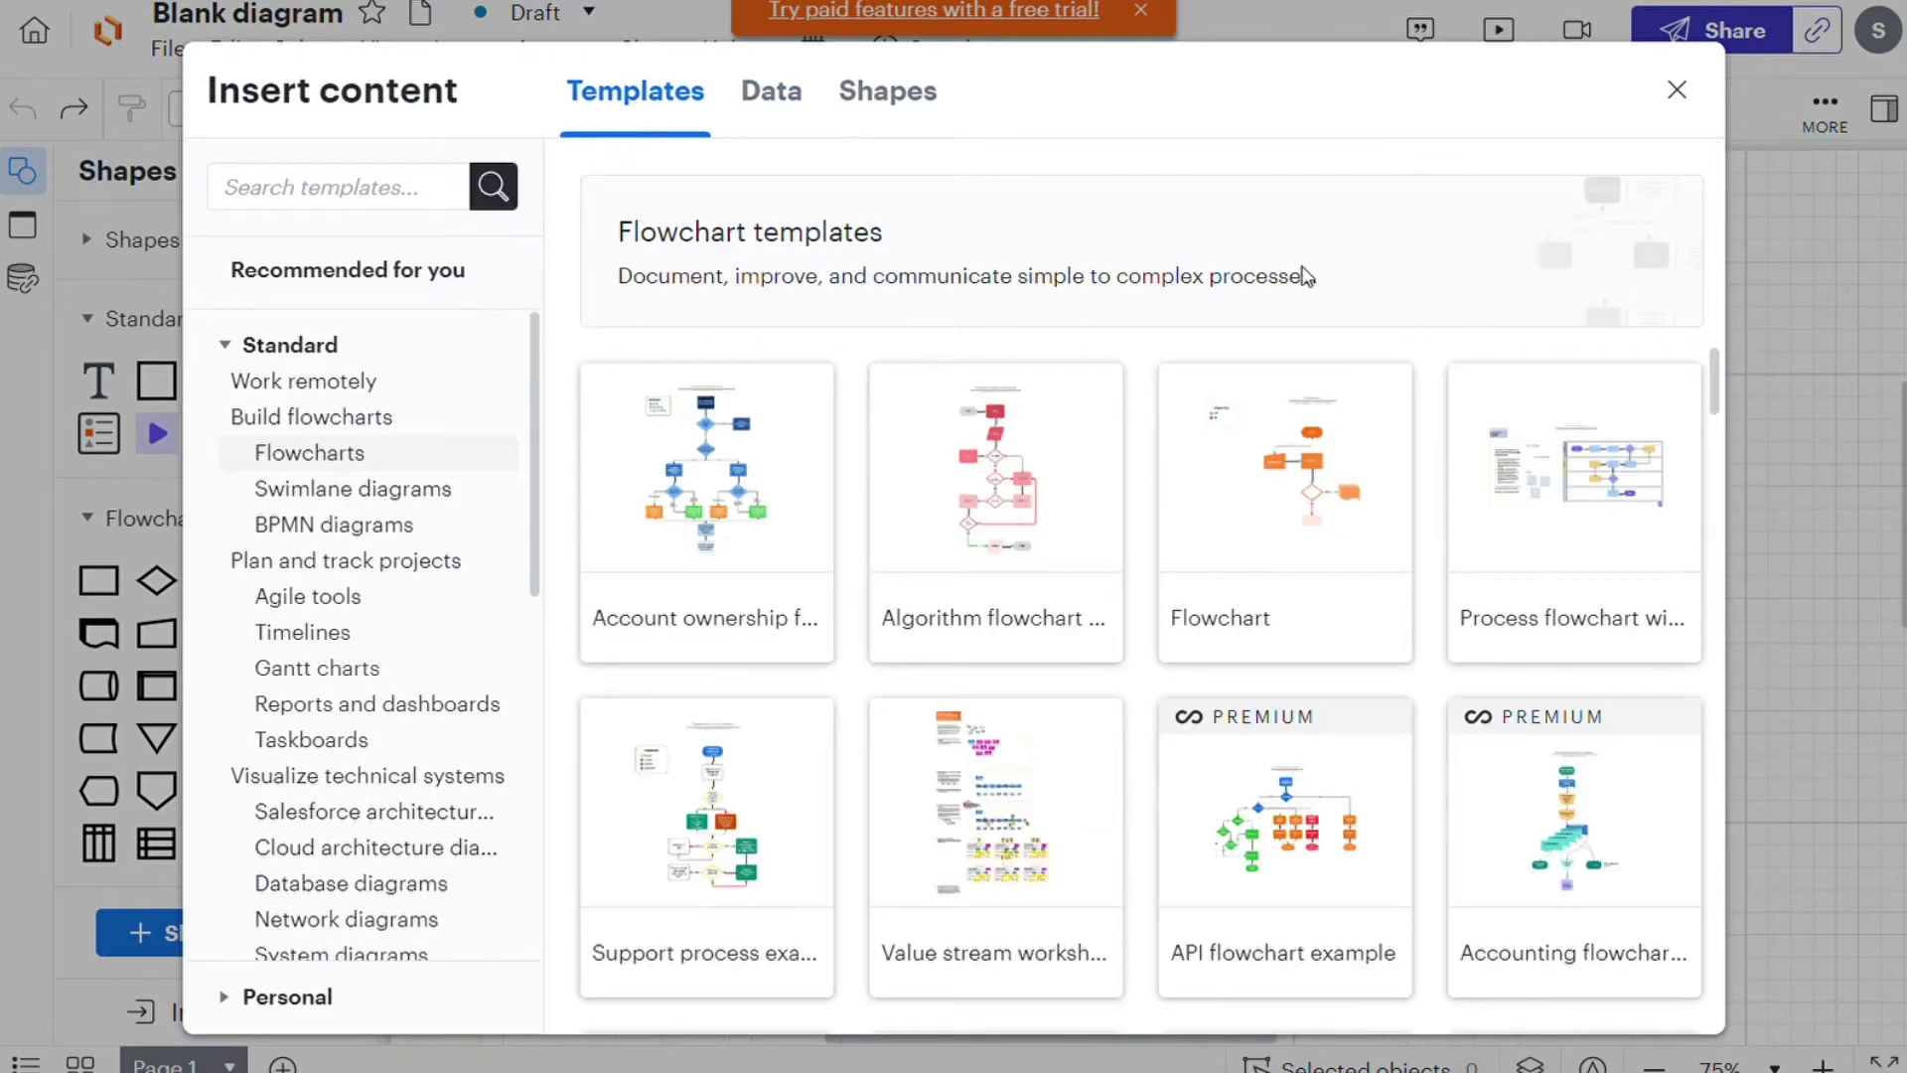
pyautogui.click(1677, 91)
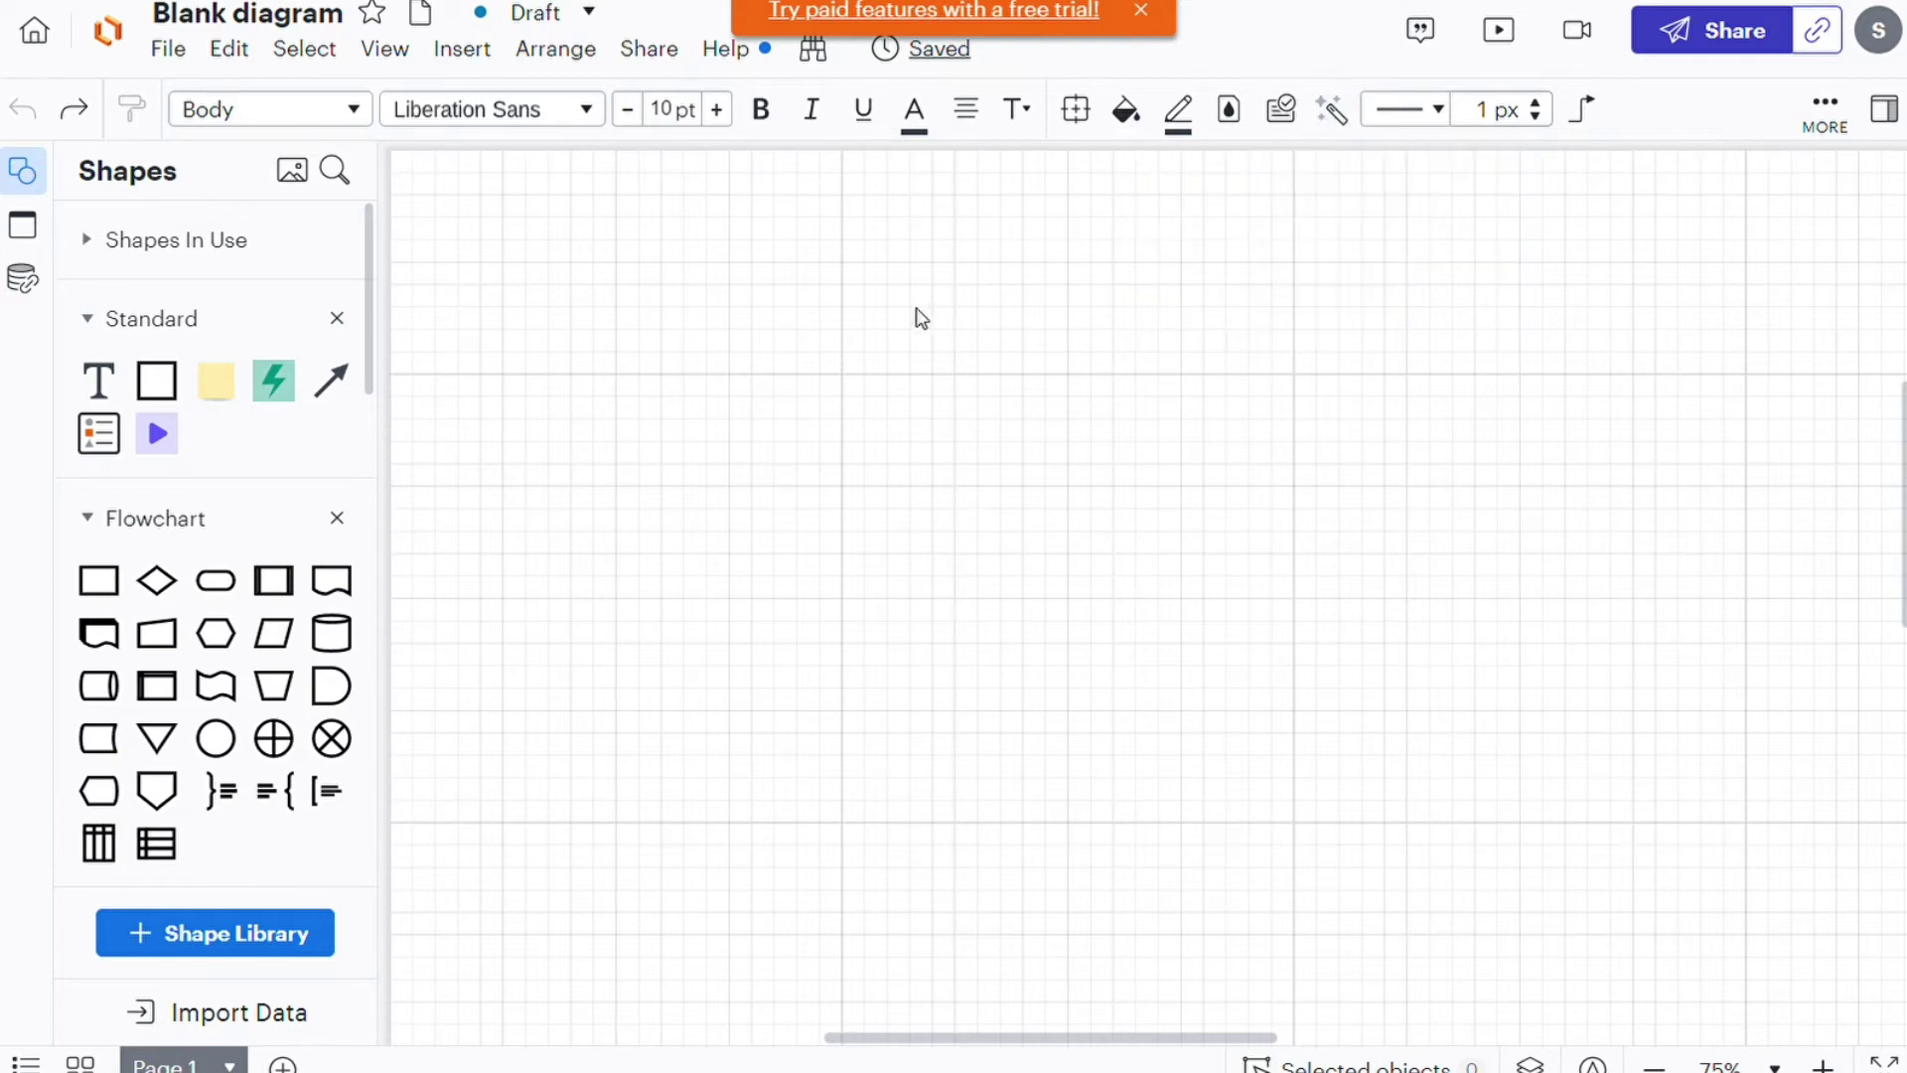
# Look through Lucidchart's File menu, then open Blank diagram's Share panel.
pyautogui.click(169, 51)
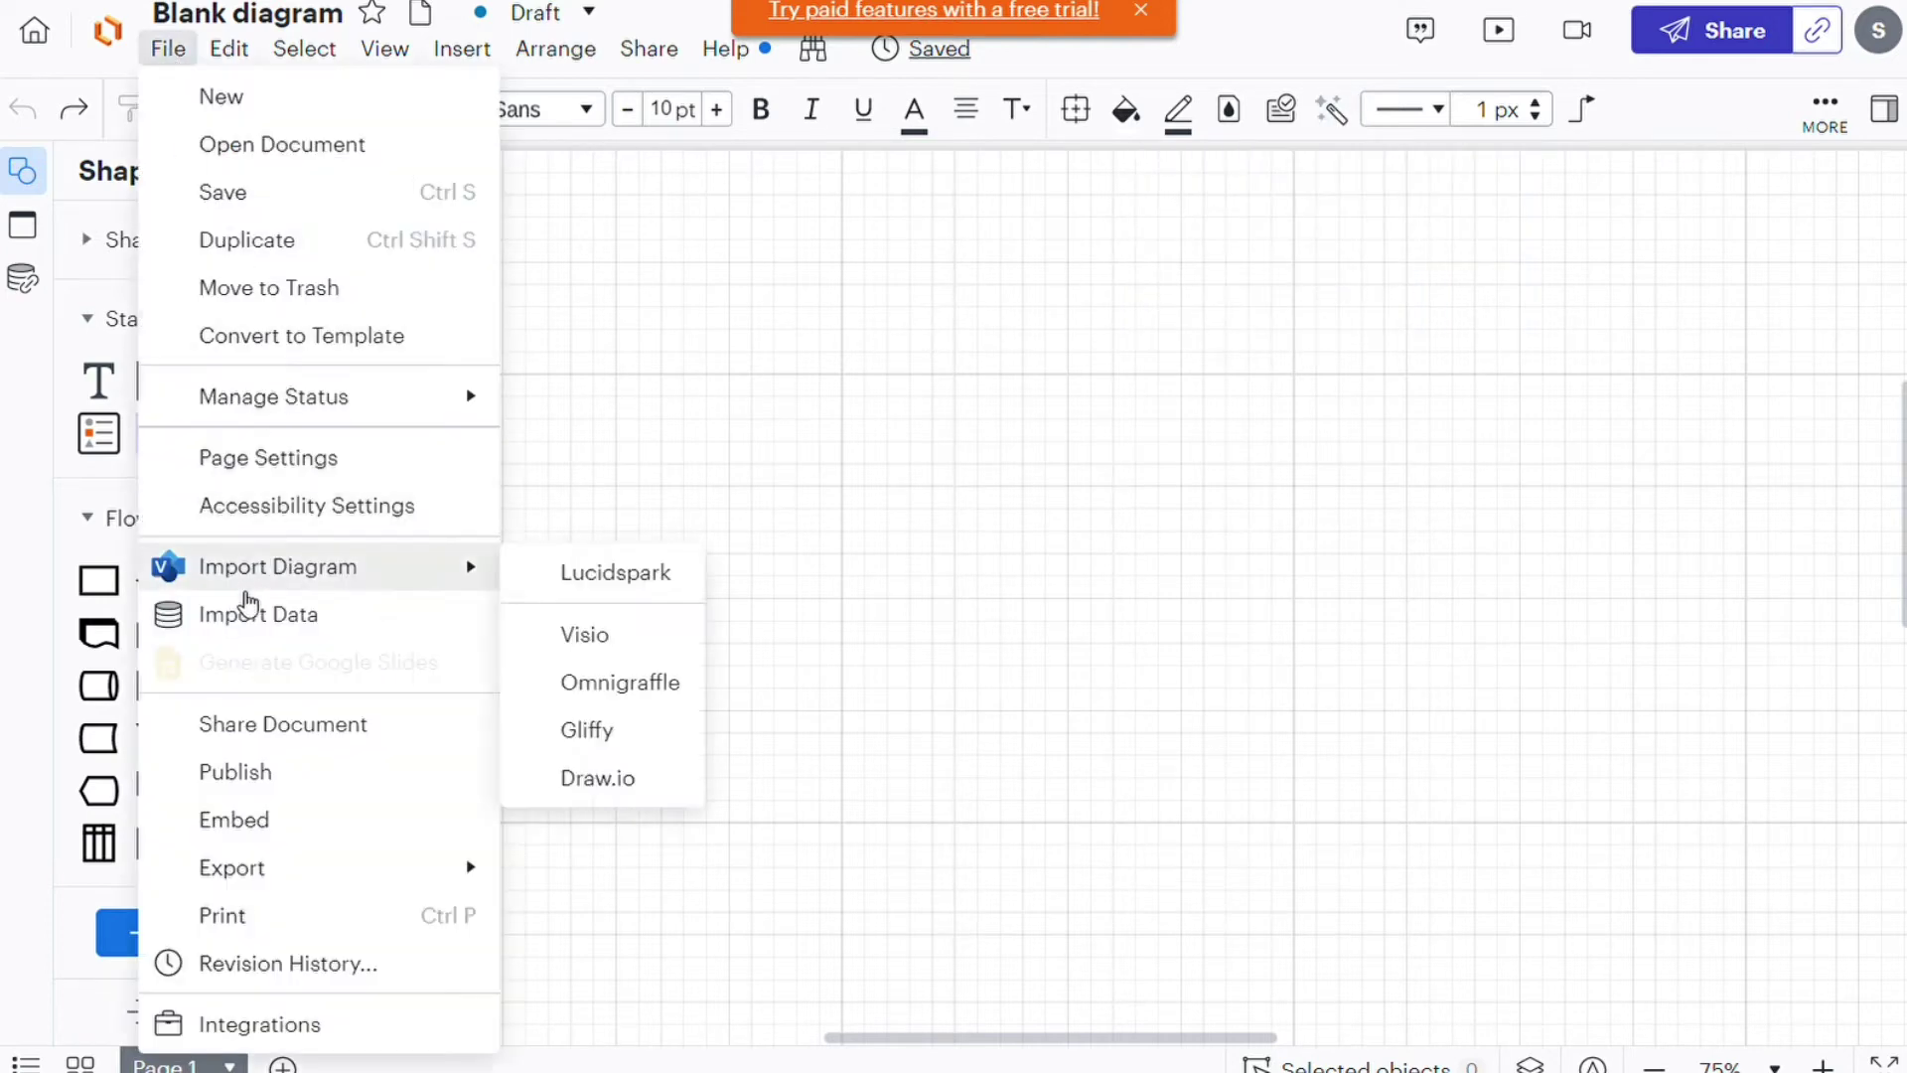
pyautogui.moveTo(408, 887)
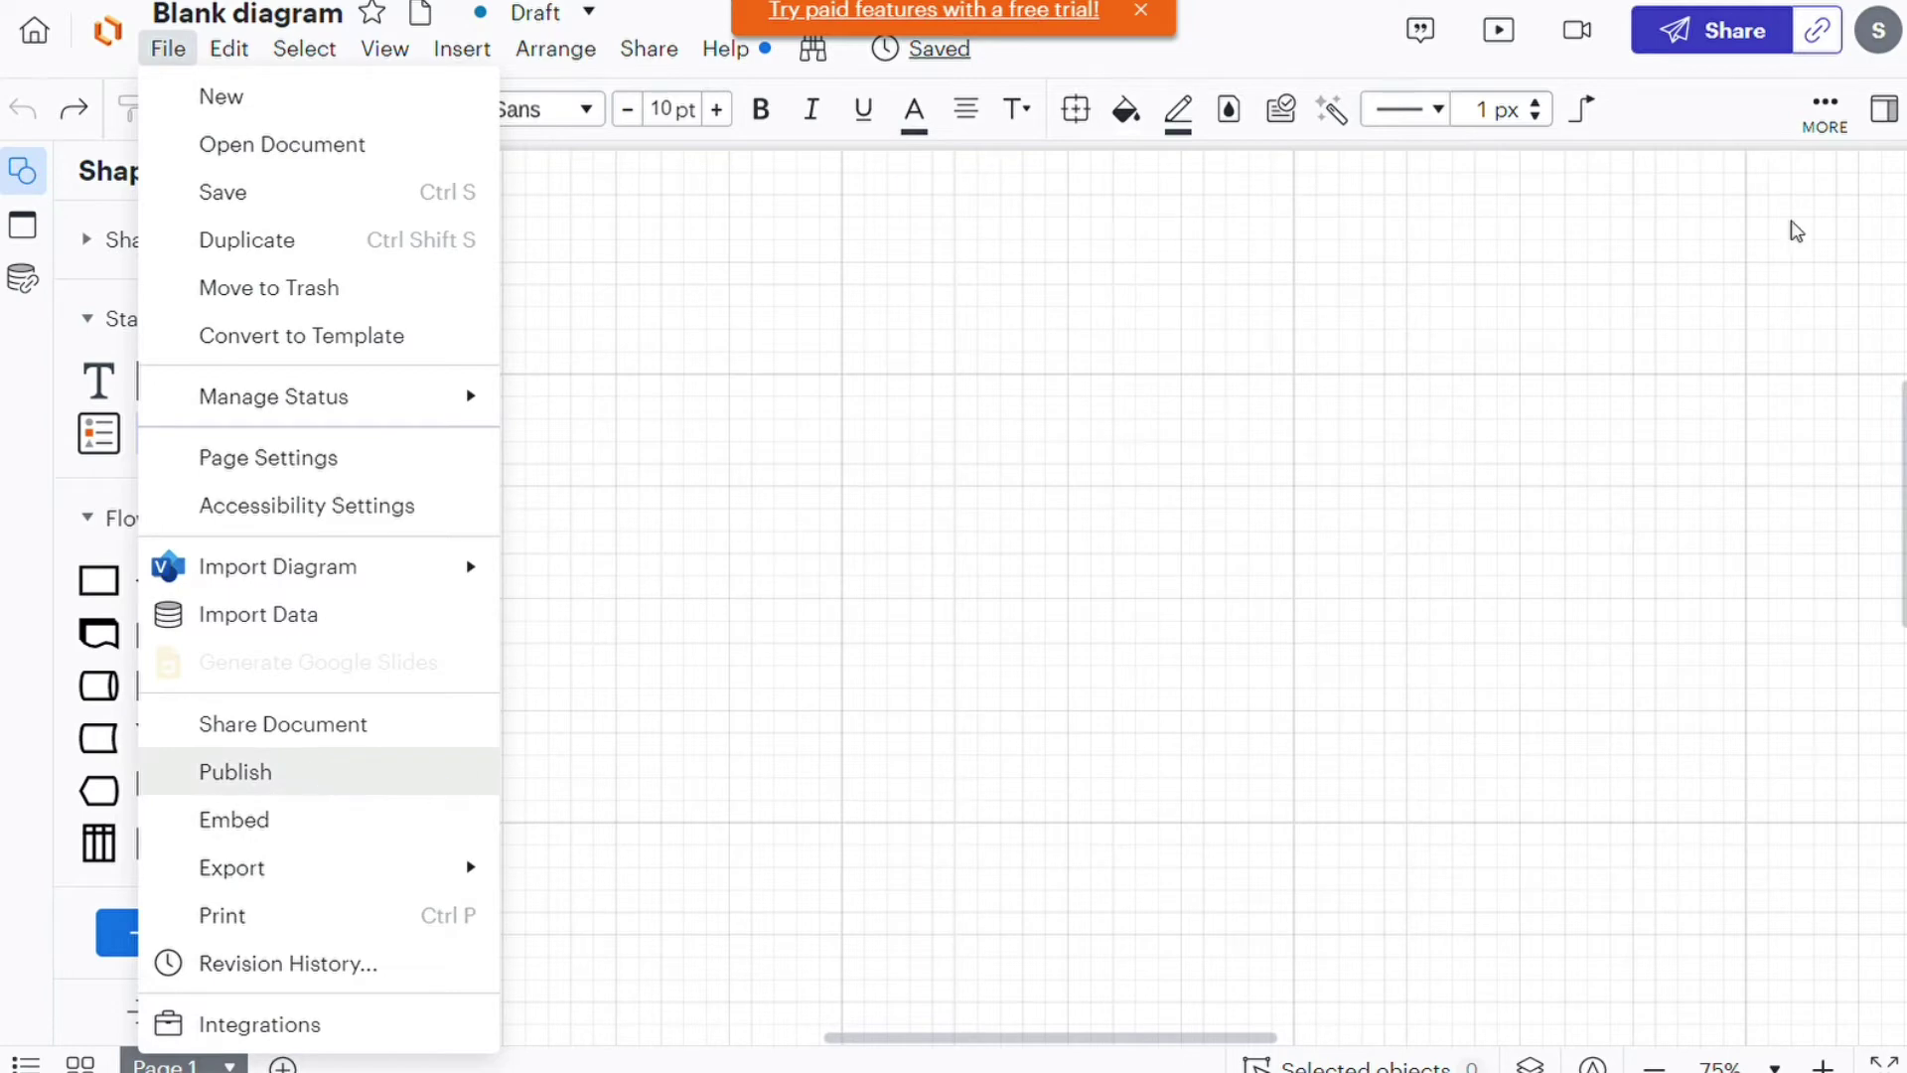
pyautogui.click(1749, 32)
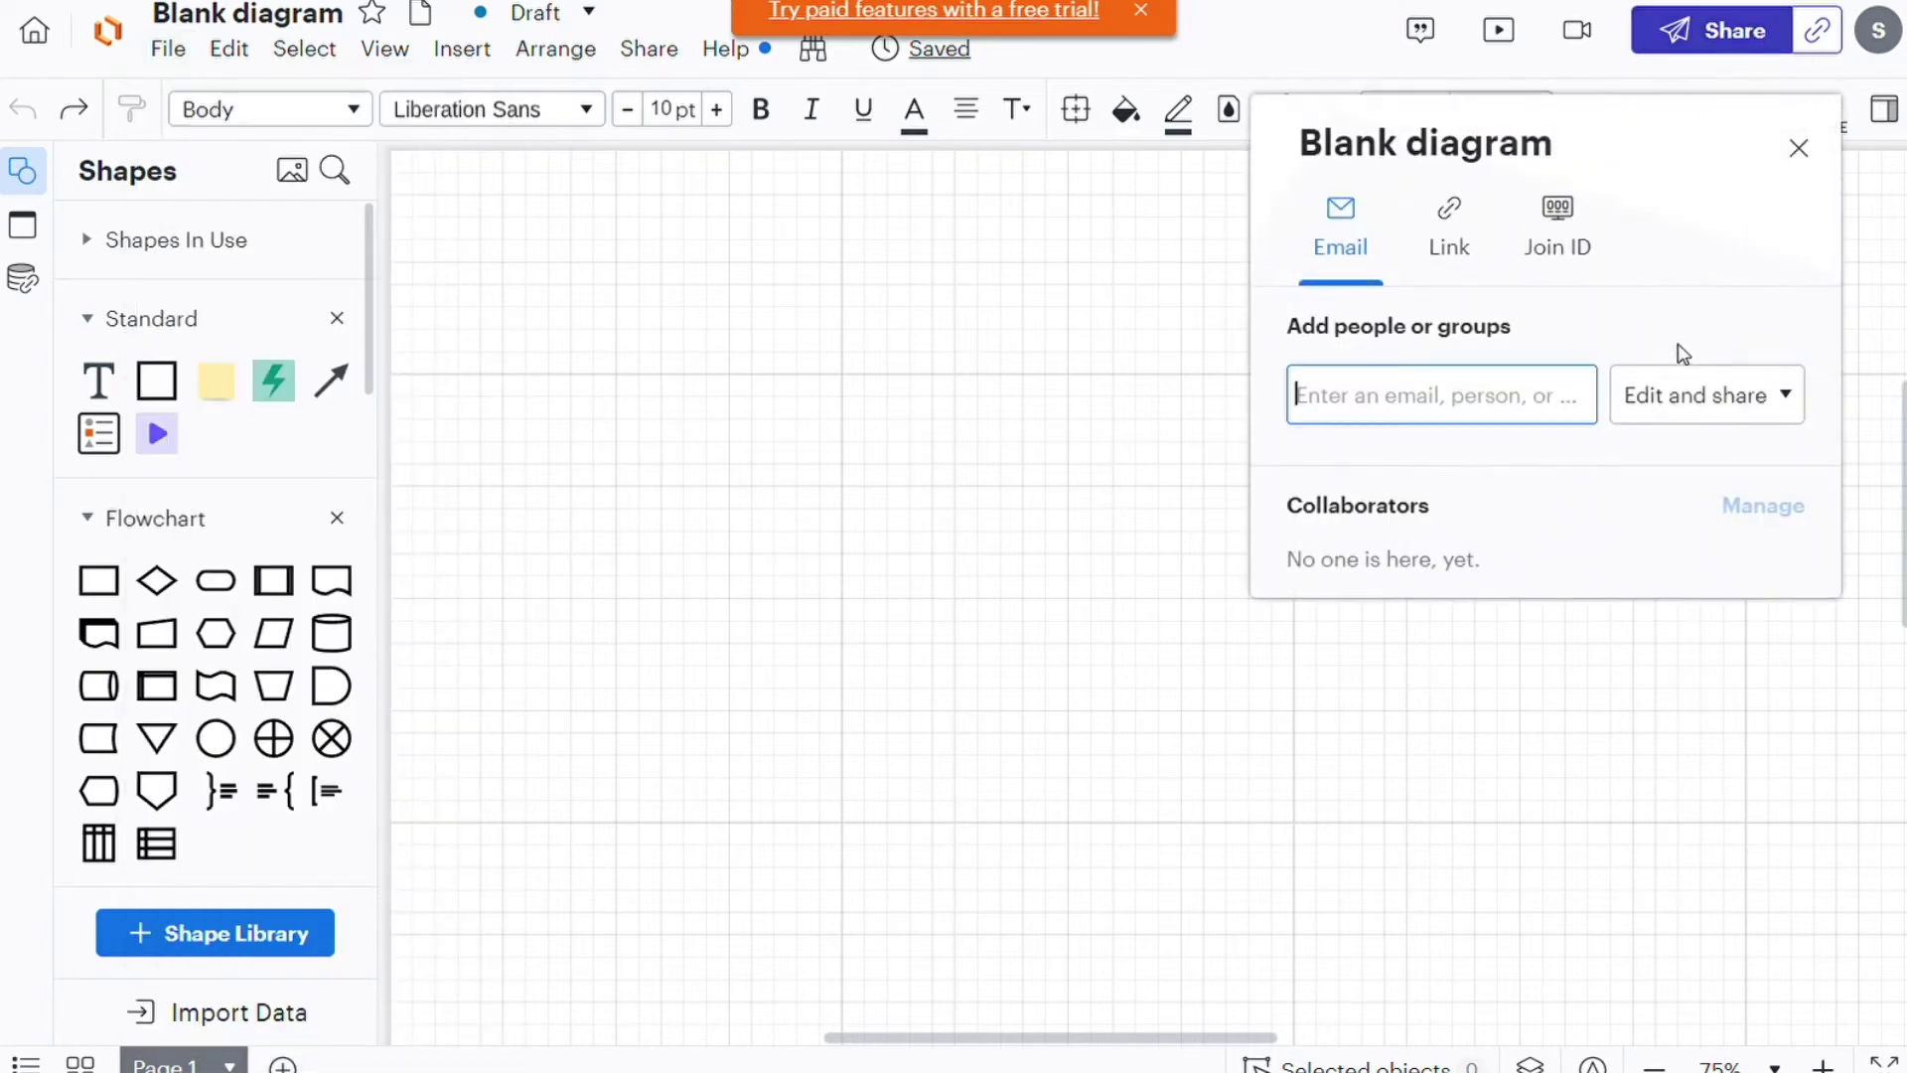
# Check the 'Edit and share' permission levels without changing them, then close the share panel.
pyautogui.click(1754, 417)
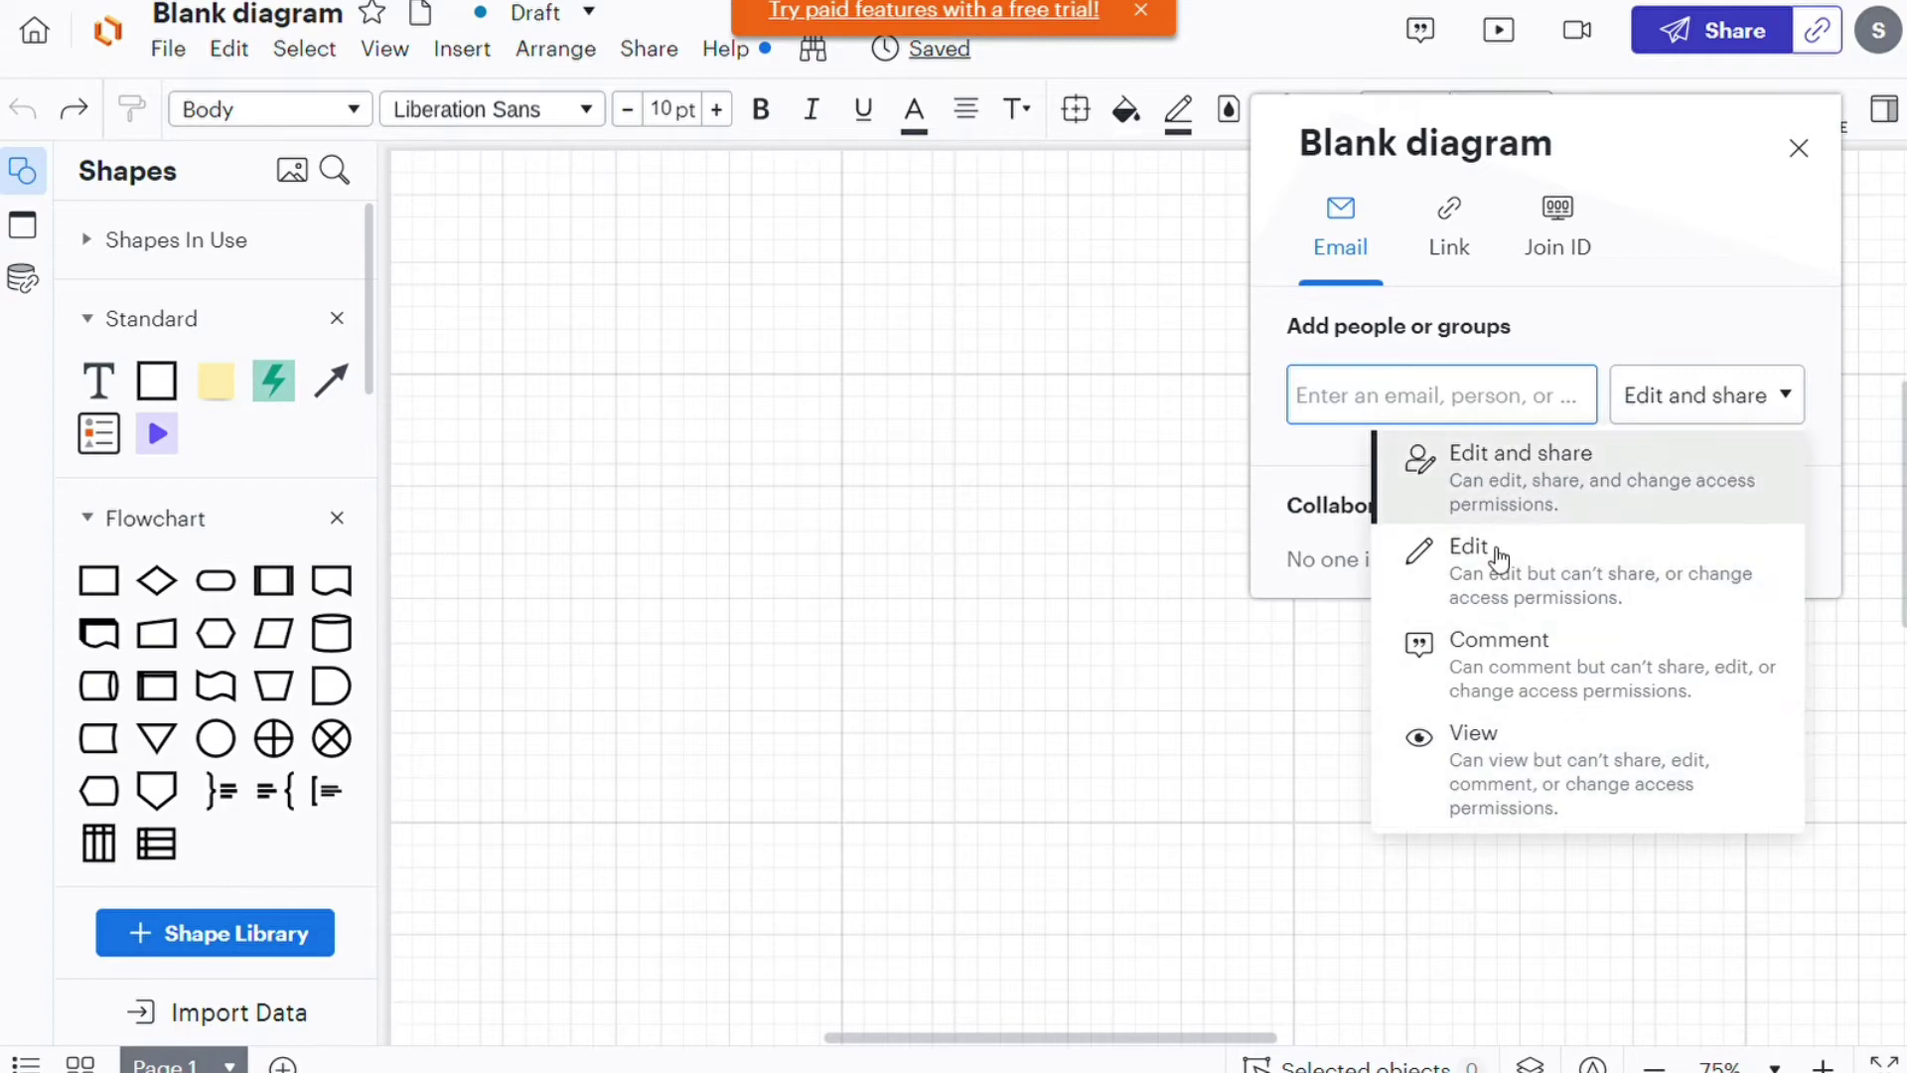
pyautogui.click(1309, 463)
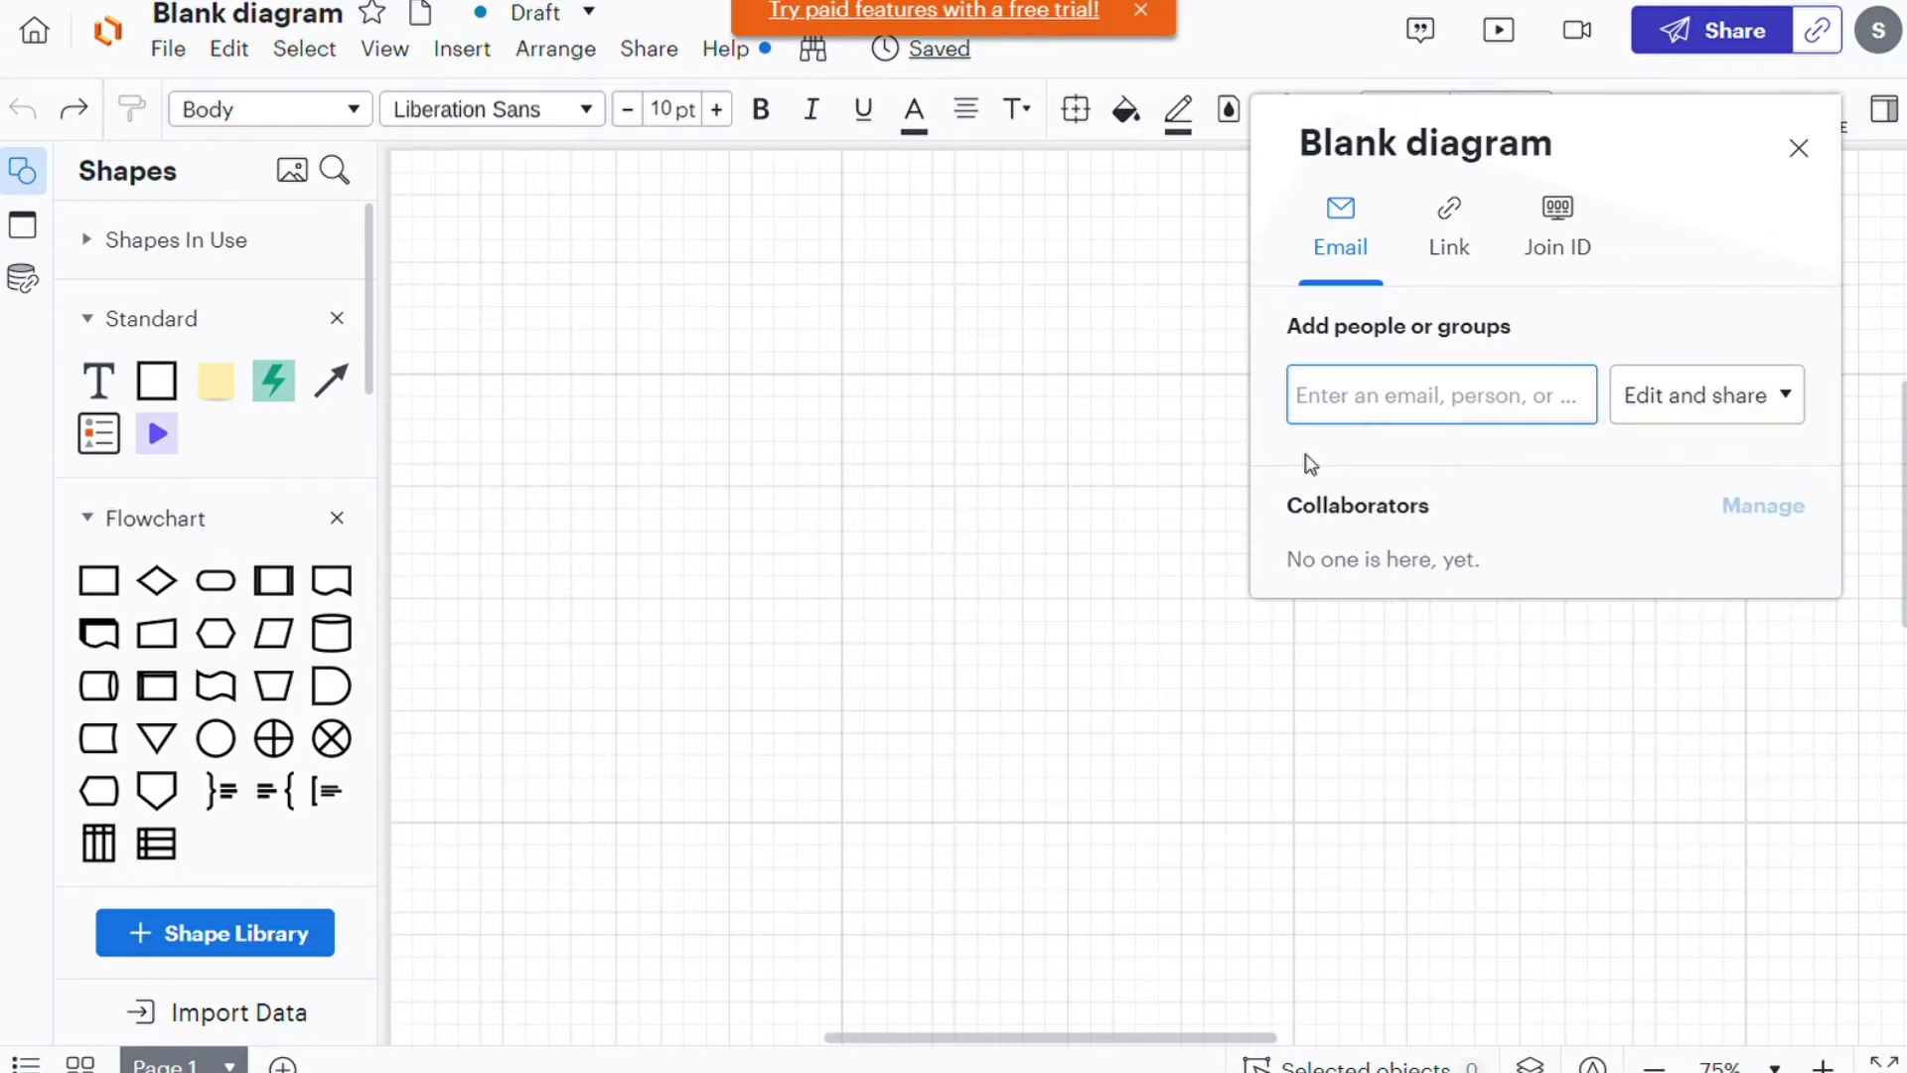
pyautogui.click(1164, 415)
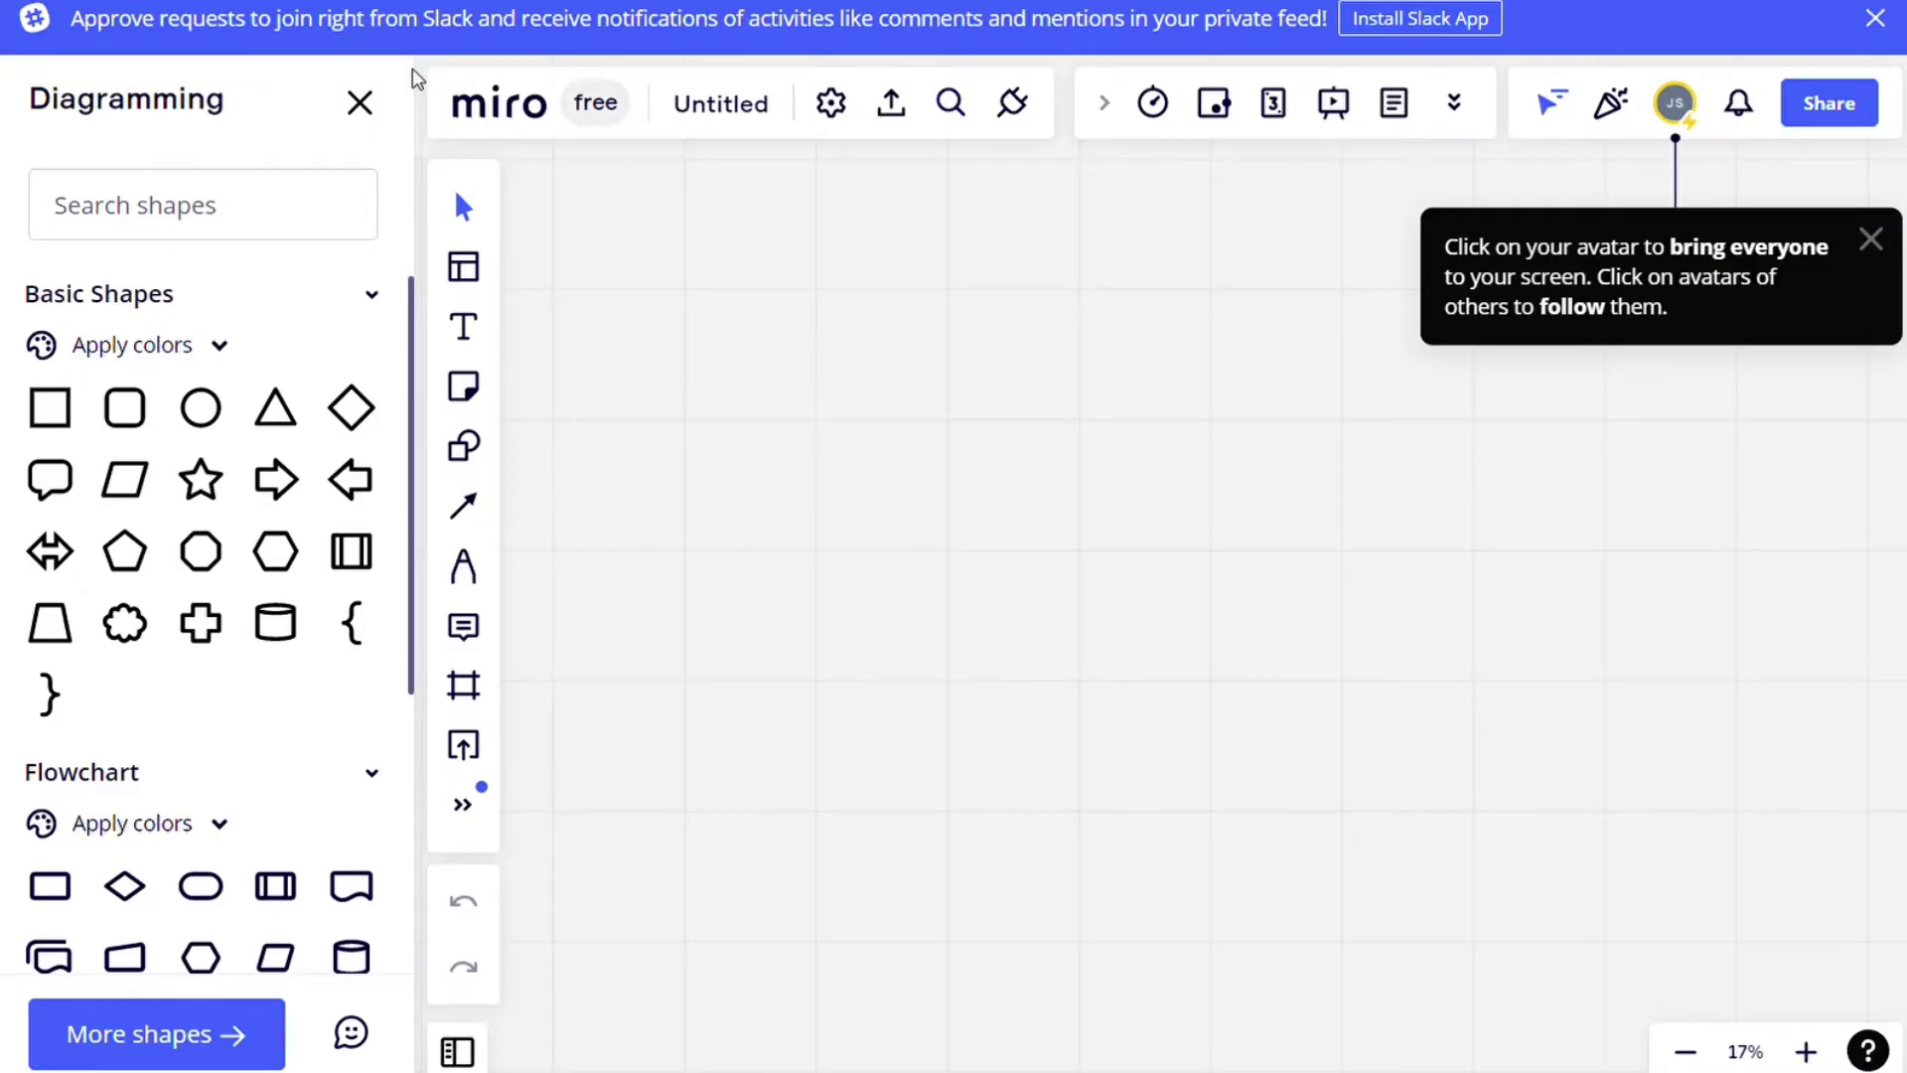
# Close Miro's Diagramming shapes library, leaving the empty Untitled board in full view.
pyautogui.click(359, 102)
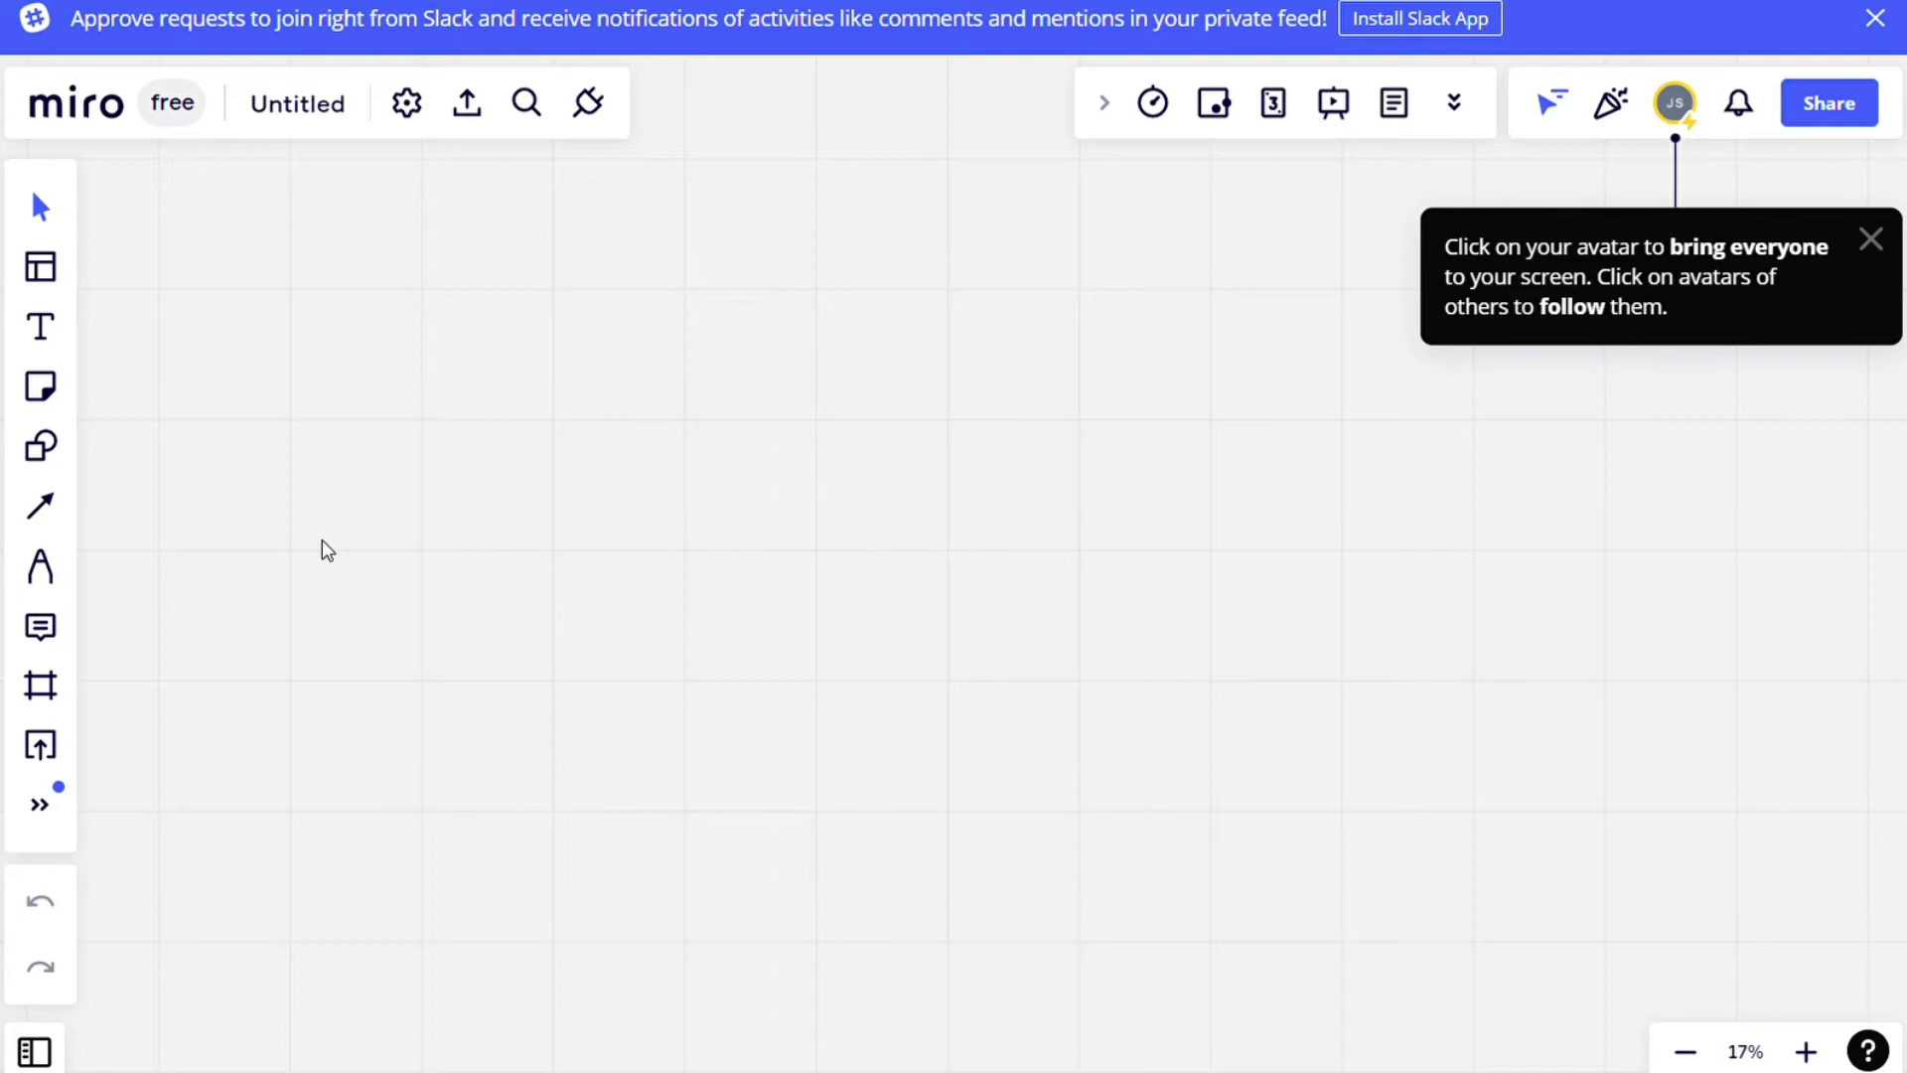
# Draw a small rectangle on the Miro board and make its text highlight red.
pyautogui.click(39, 445)
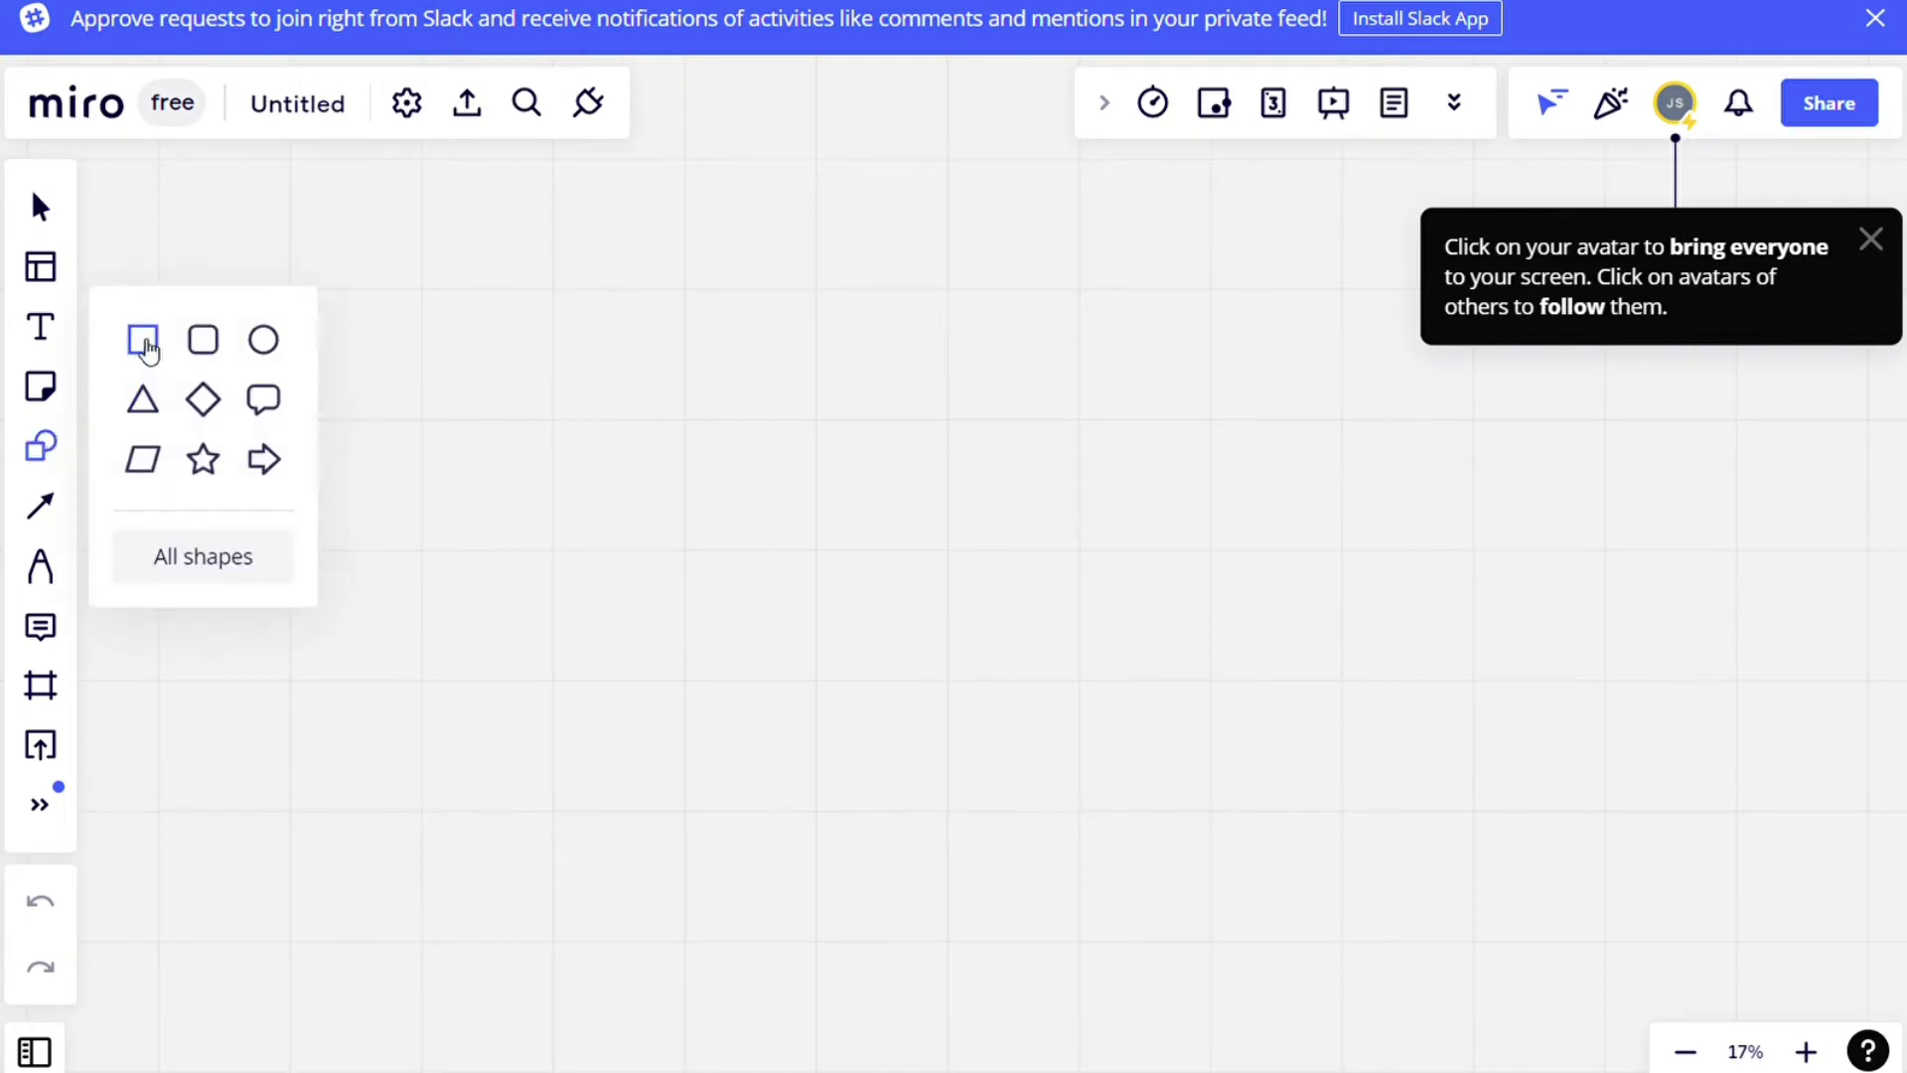
pyautogui.click(146, 347)
pyautogui.click(708, 365)
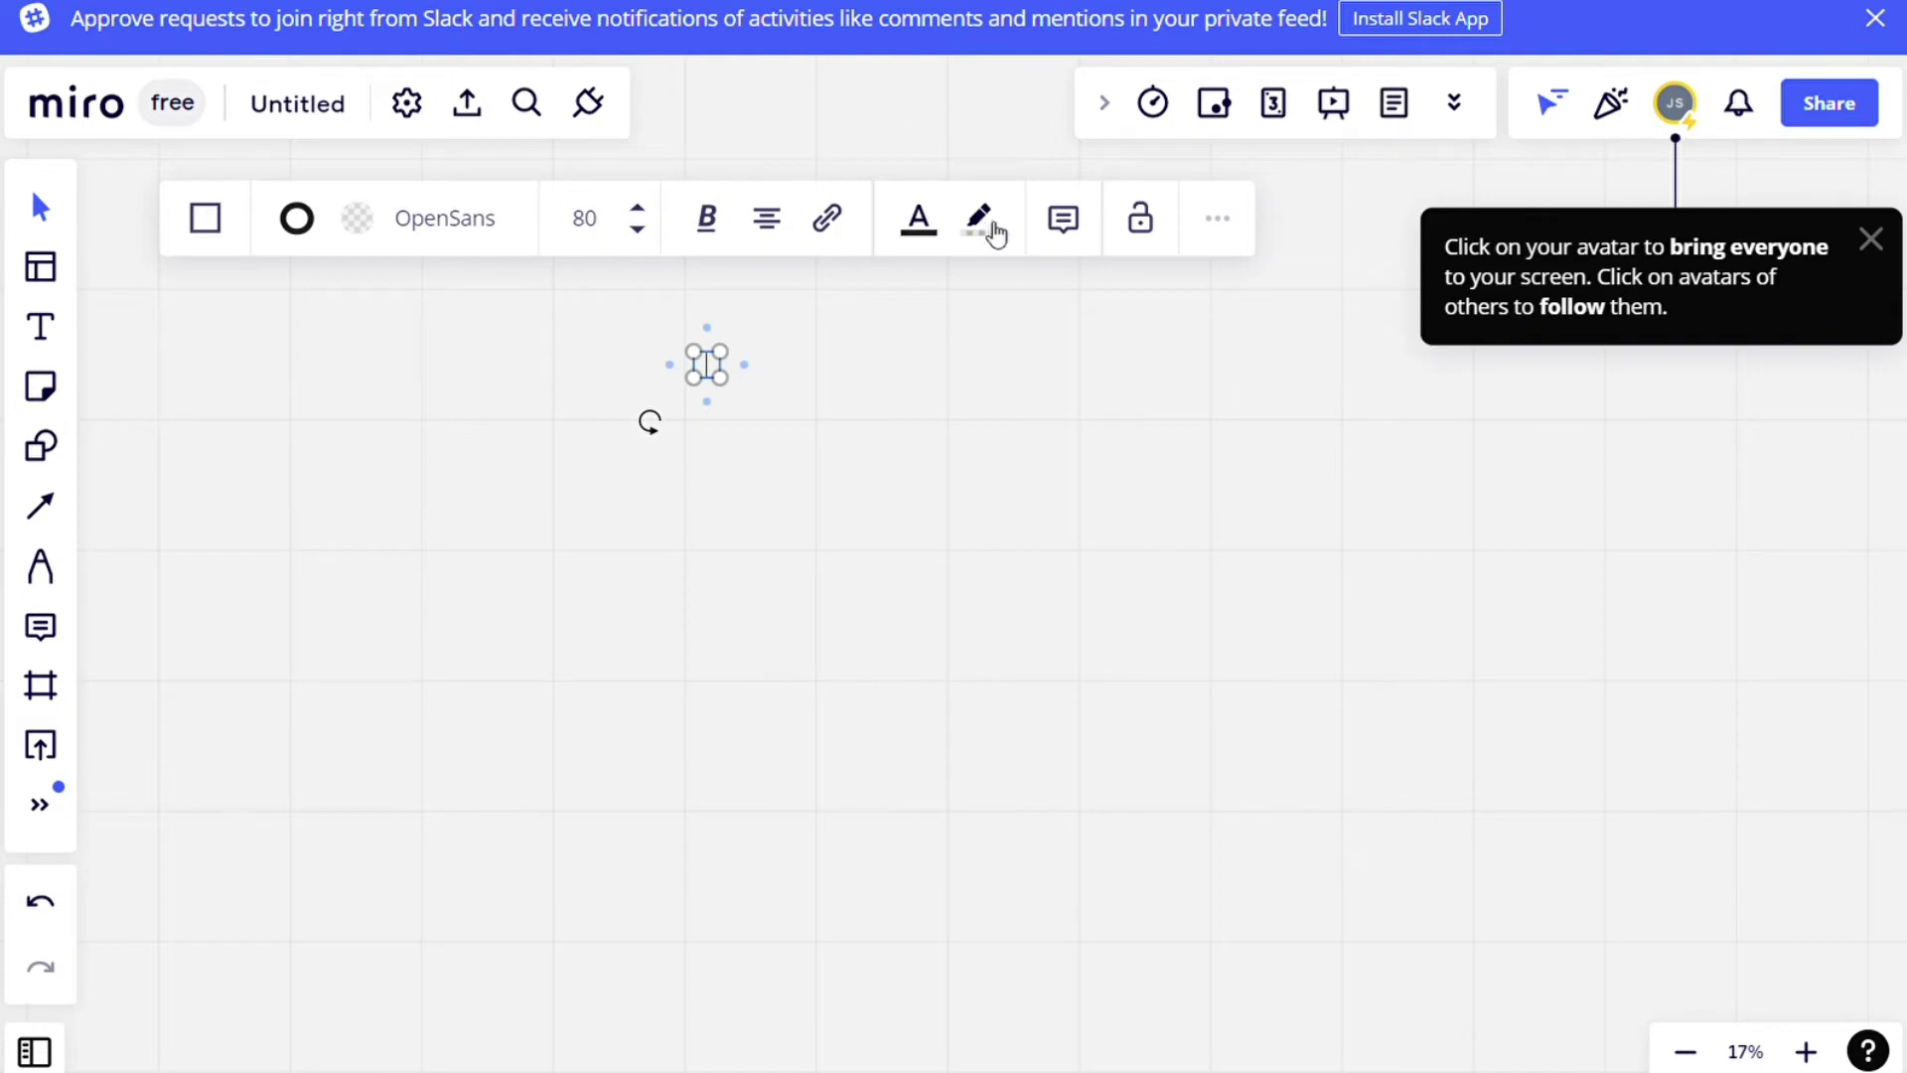
pyautogui.click(990, 236)
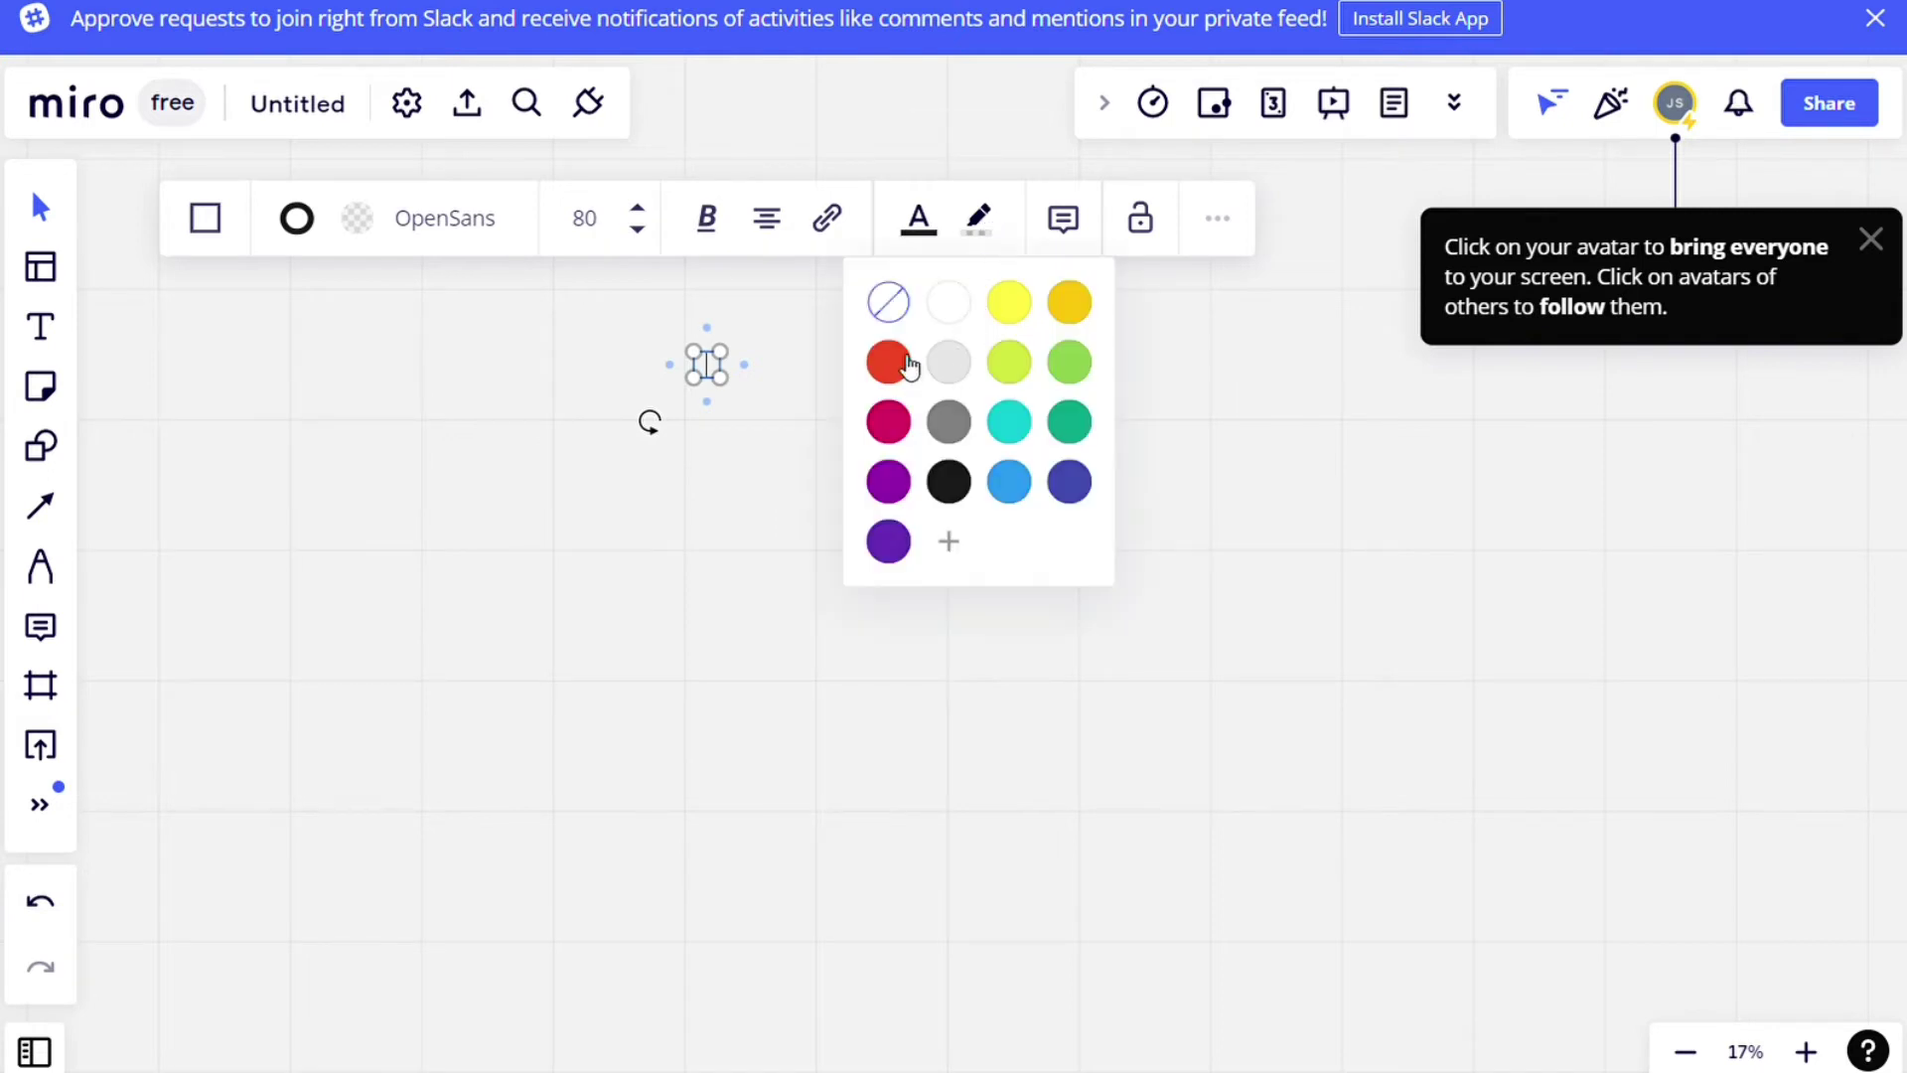
pyautogui.click(904, 363)
# Deselect, then select the small square and delete it.
pyautogui.click(887, 502)
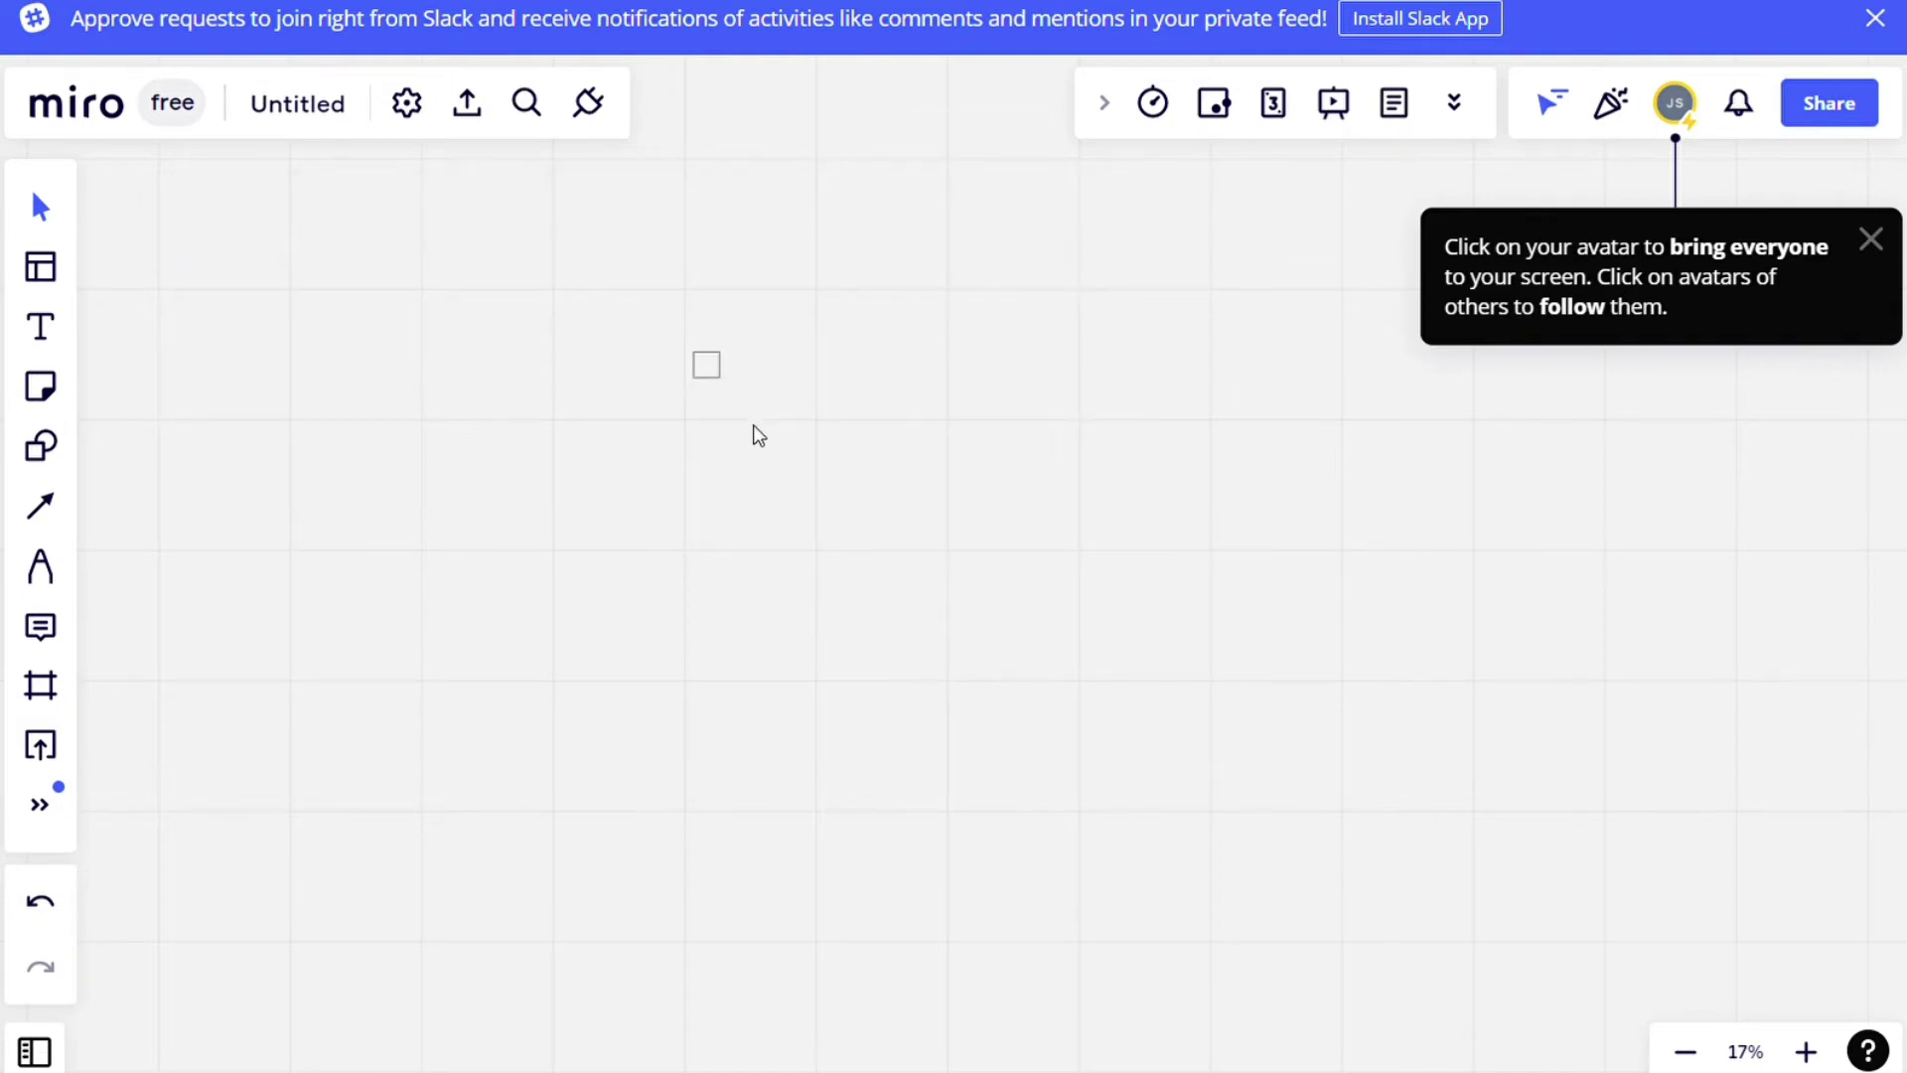
pyautogui.click(709, 371)
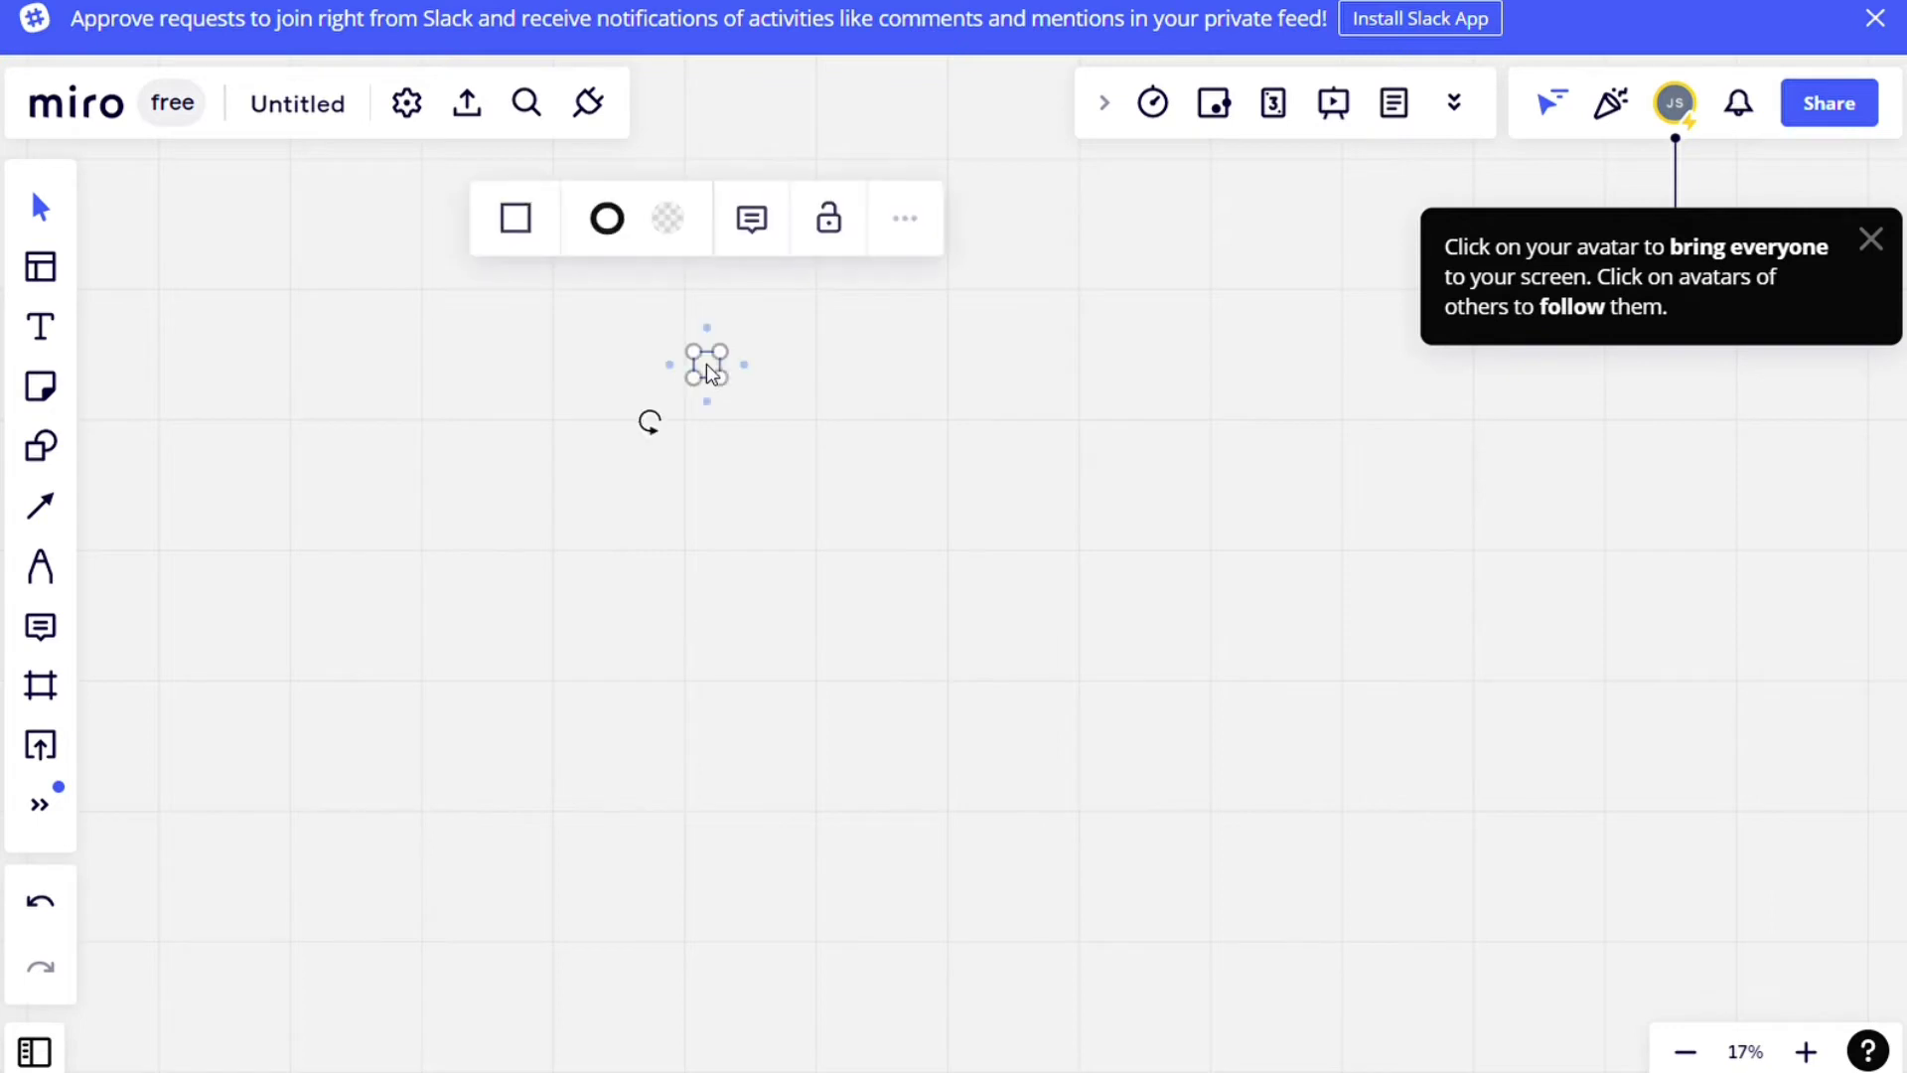
pyautogui.press('Delete')
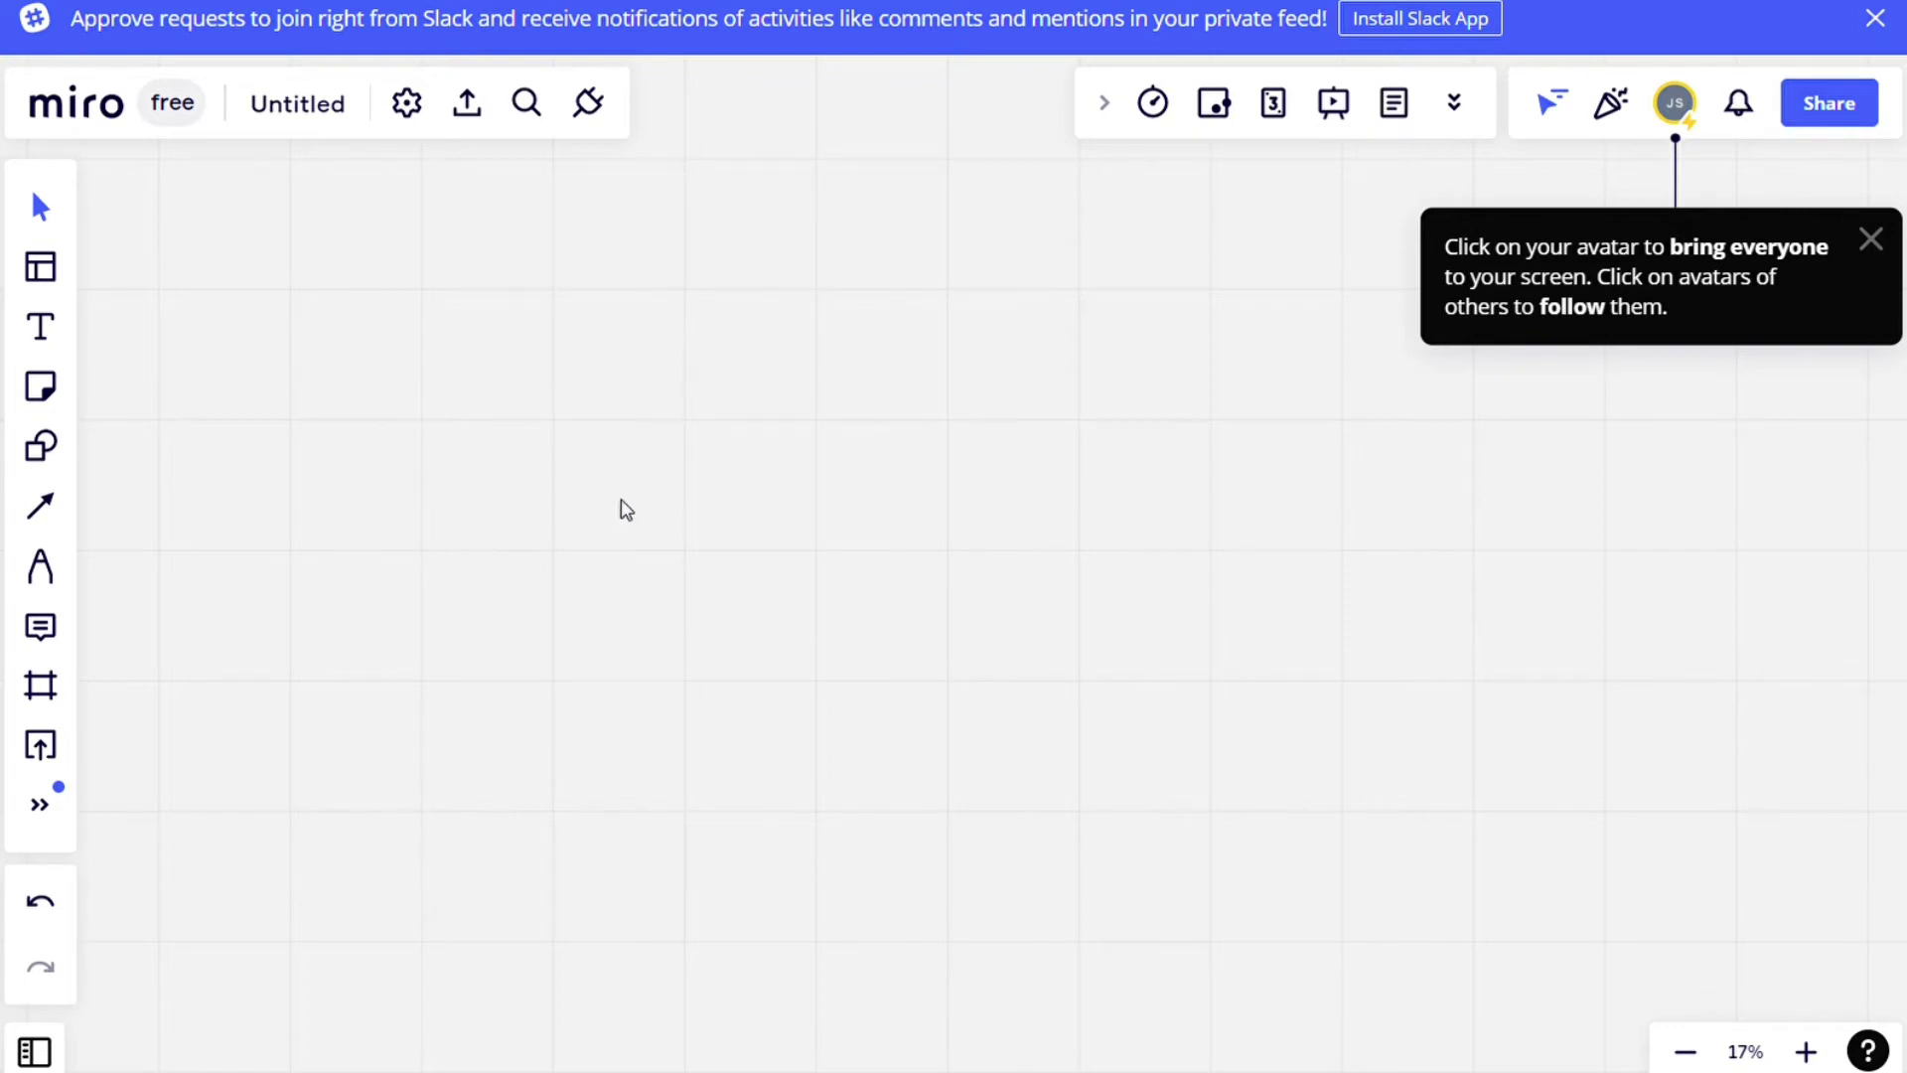
pyautogui.click(39, 566)
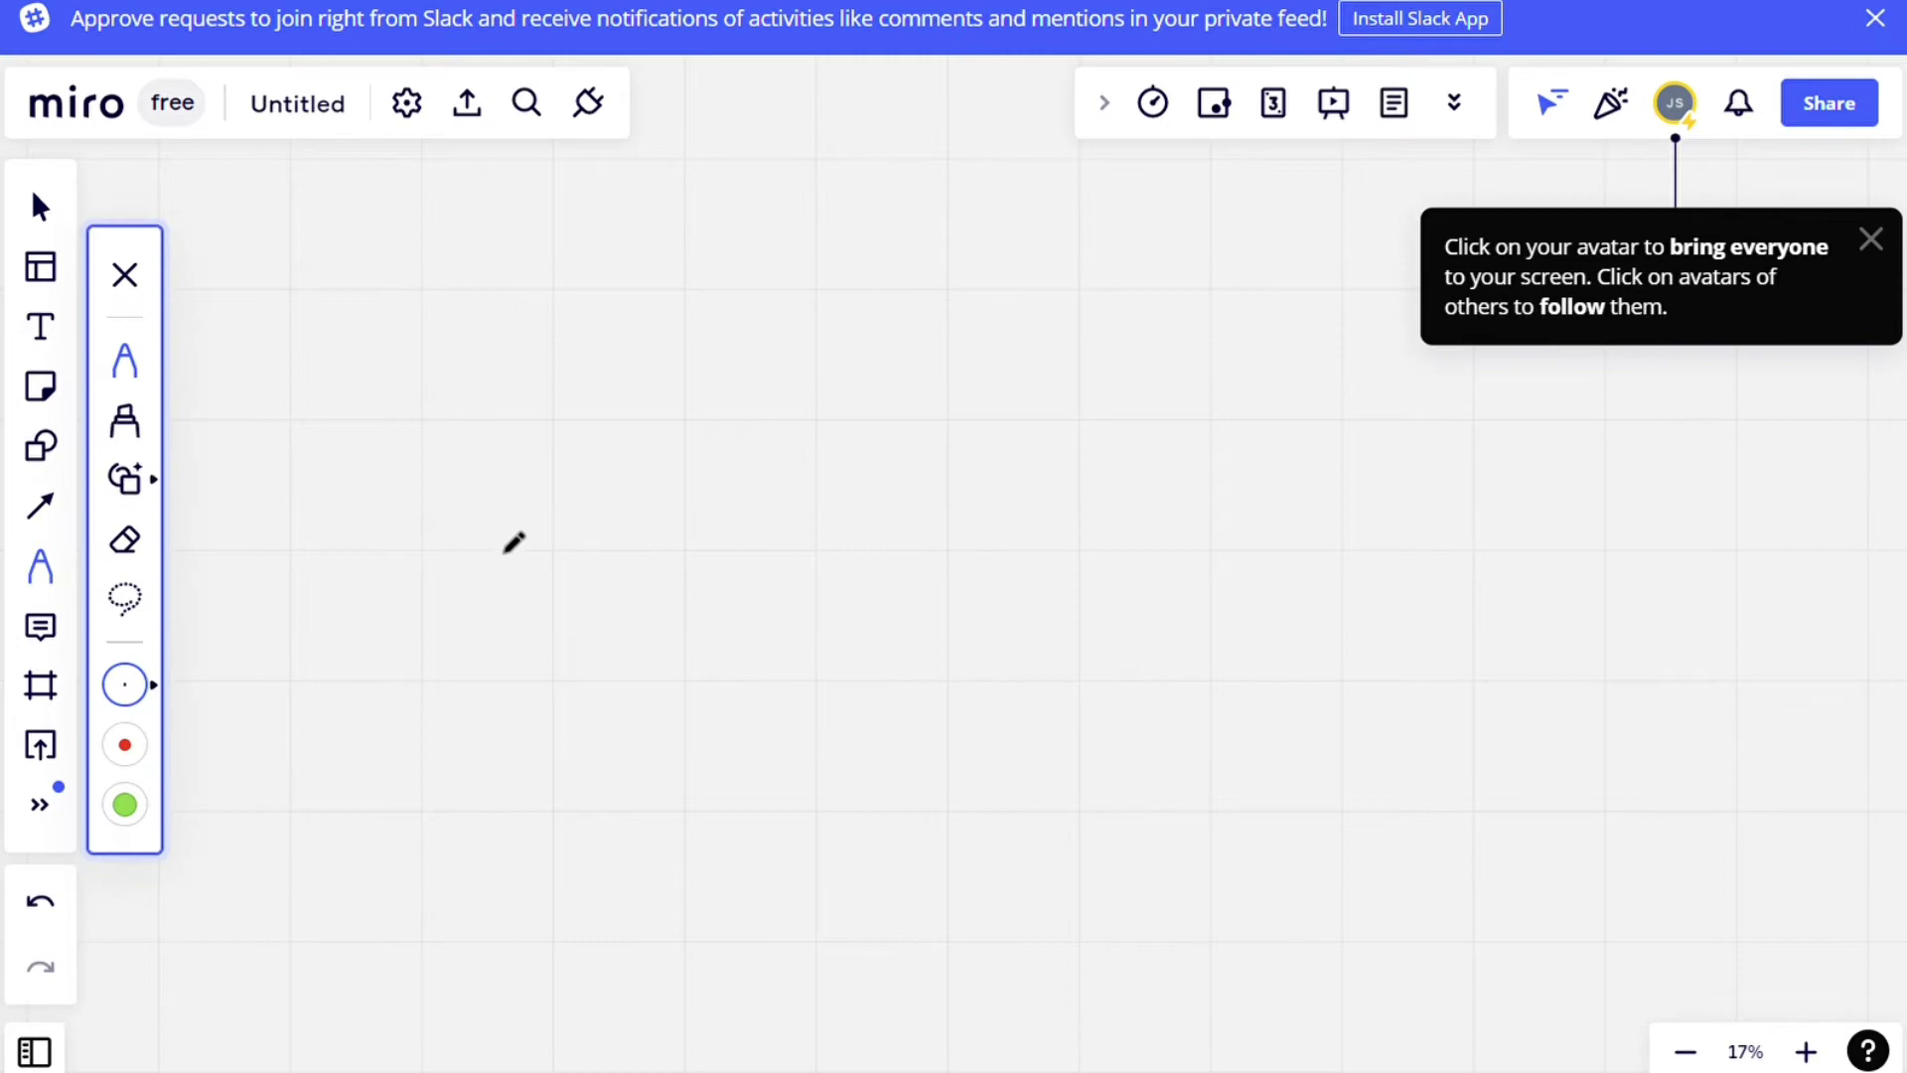
pyautogui.moveTo(552, 454)
pyautogui.mouseDown()
pyautogui.moveTo(970, 532)
pyautogui.moveTo(583, 404)
pyautogui.moveTo(549, 447)
pyautogui.mouseUp()
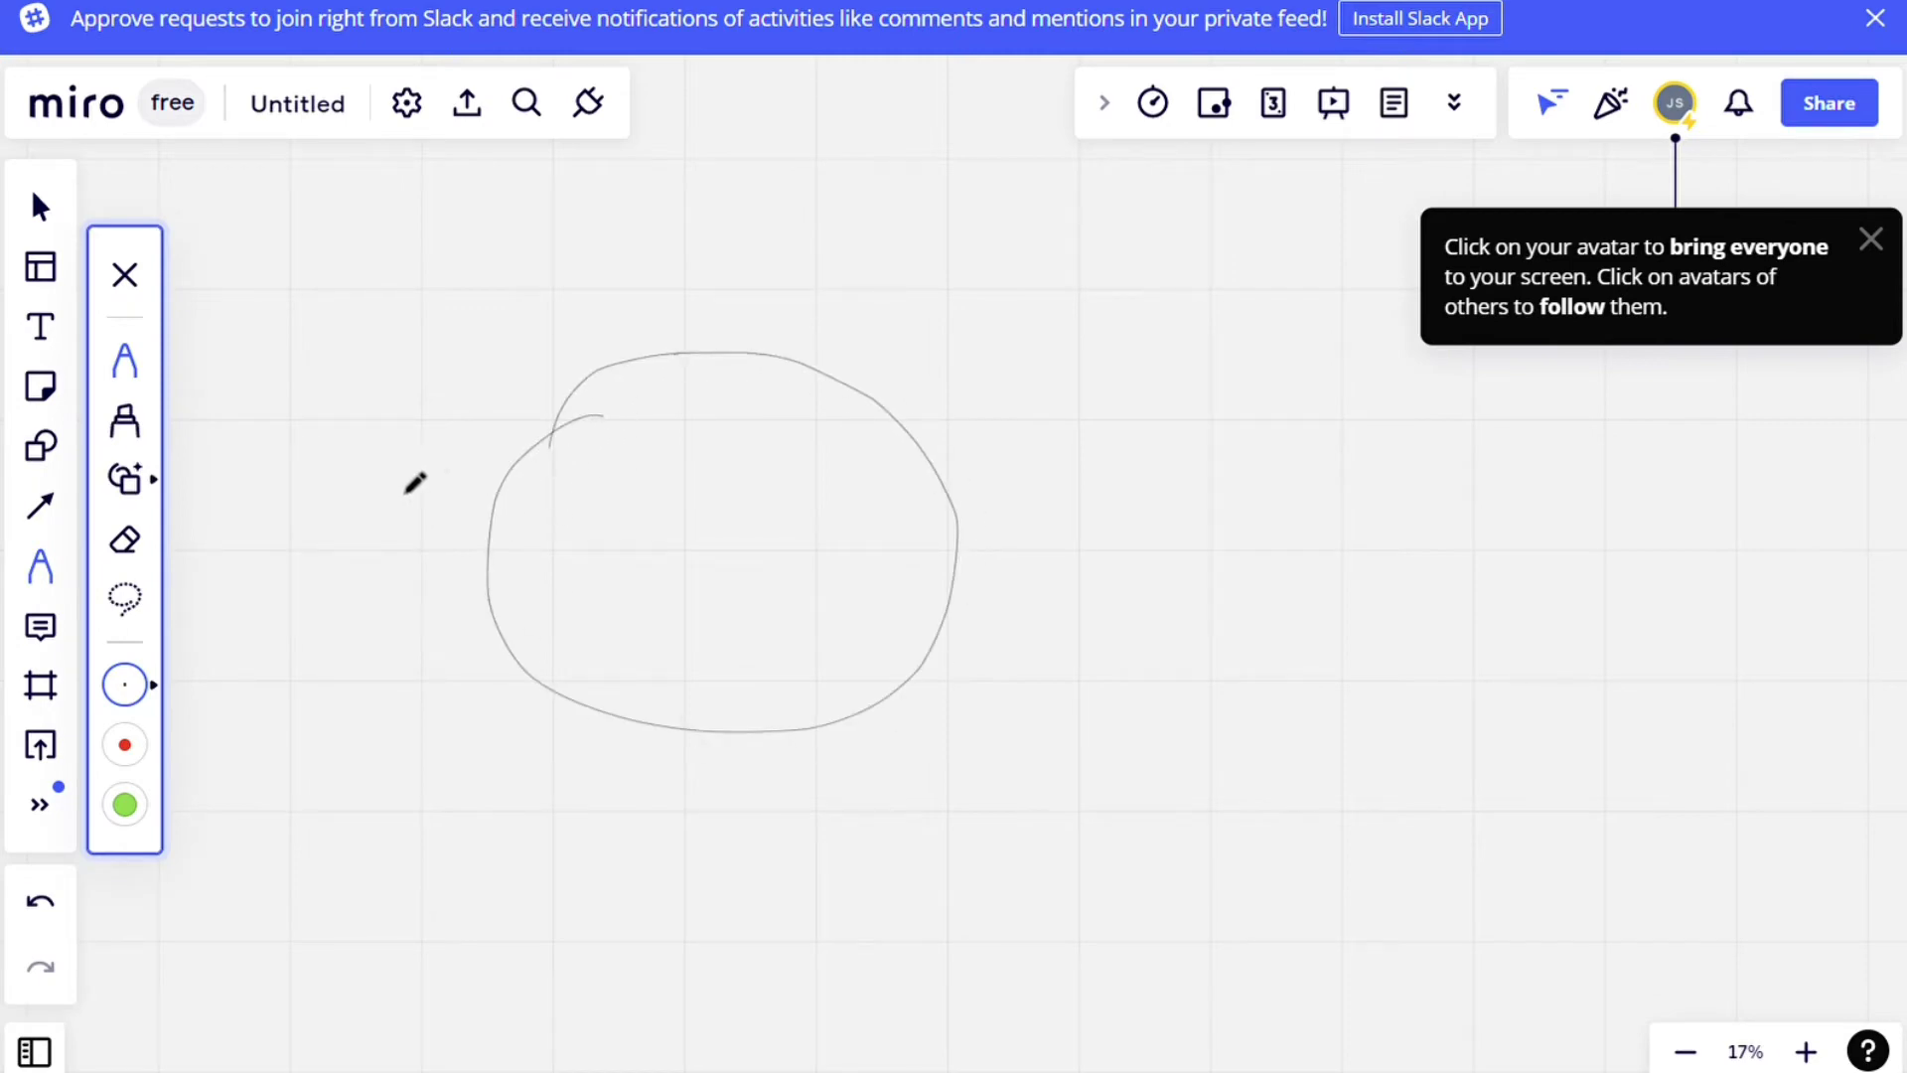
pyautogui.click(155, 437)
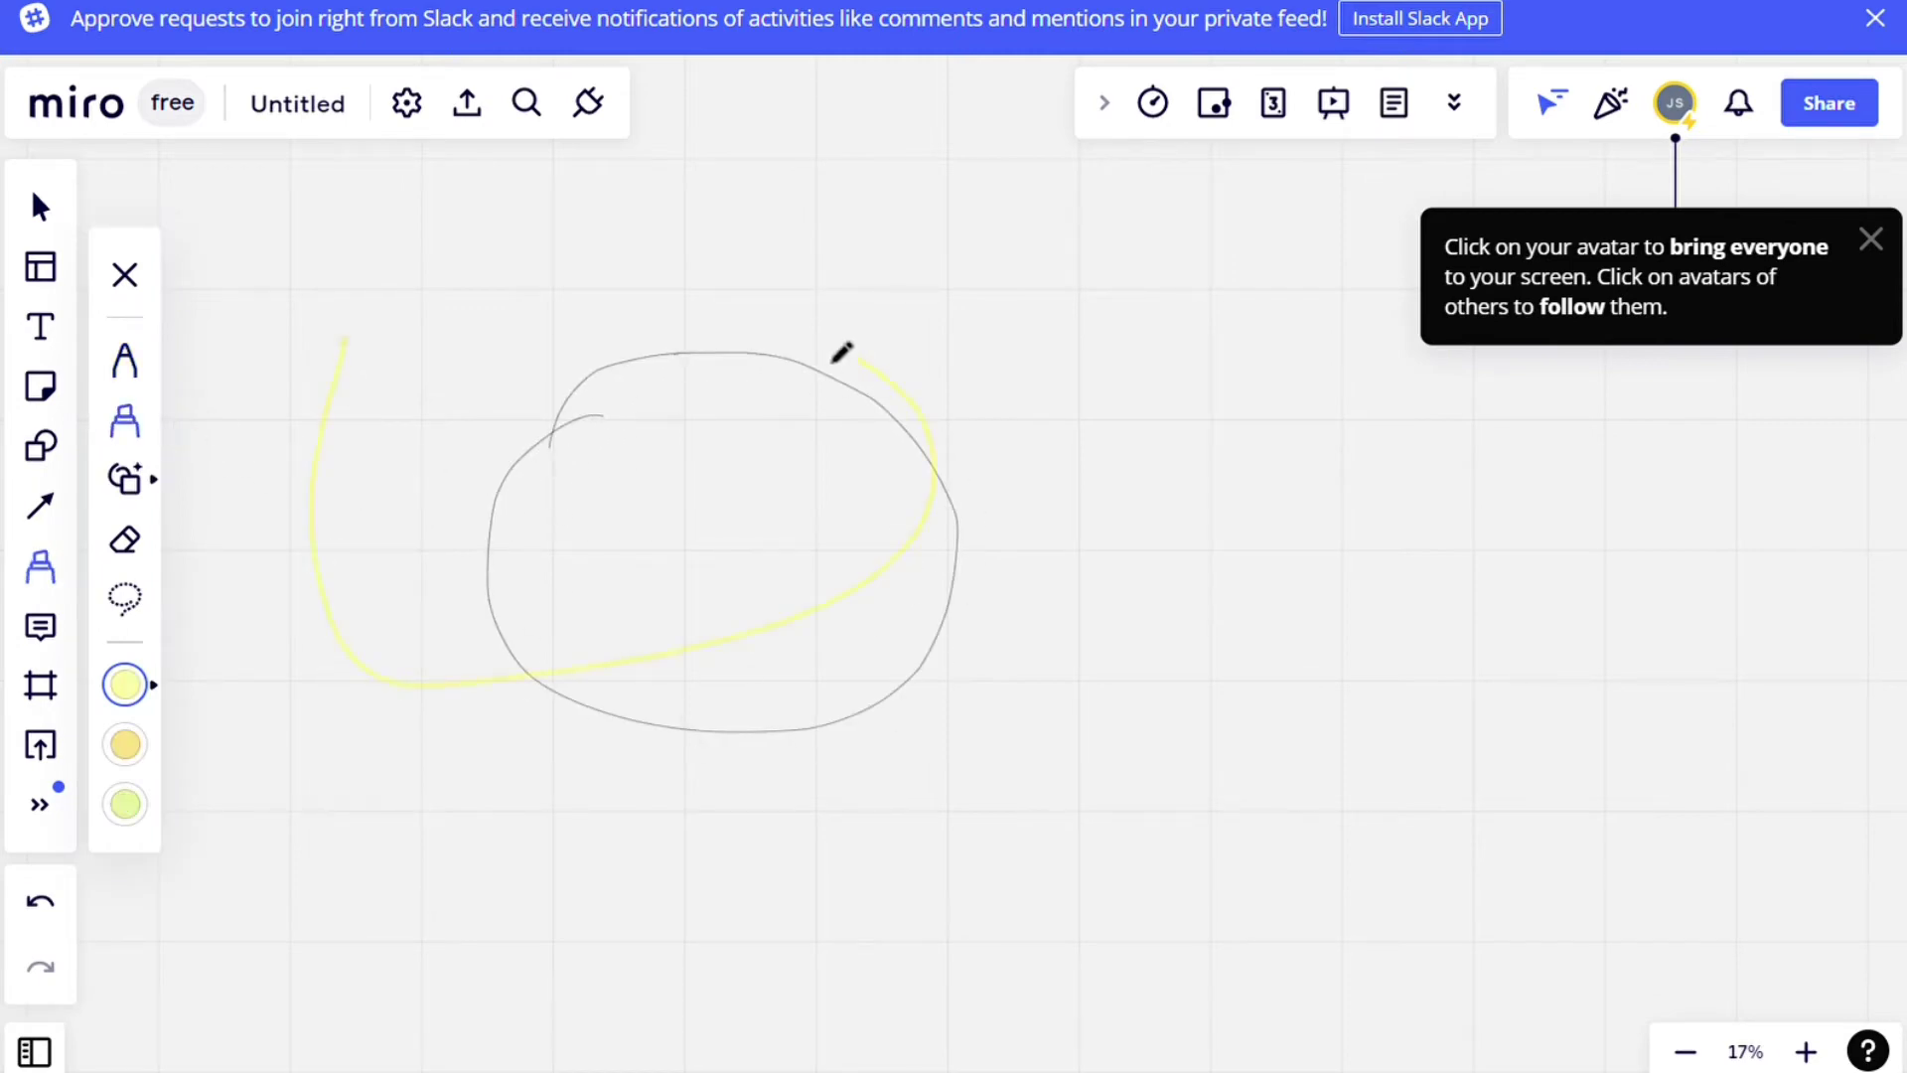
pyautogui.click(62, 900)
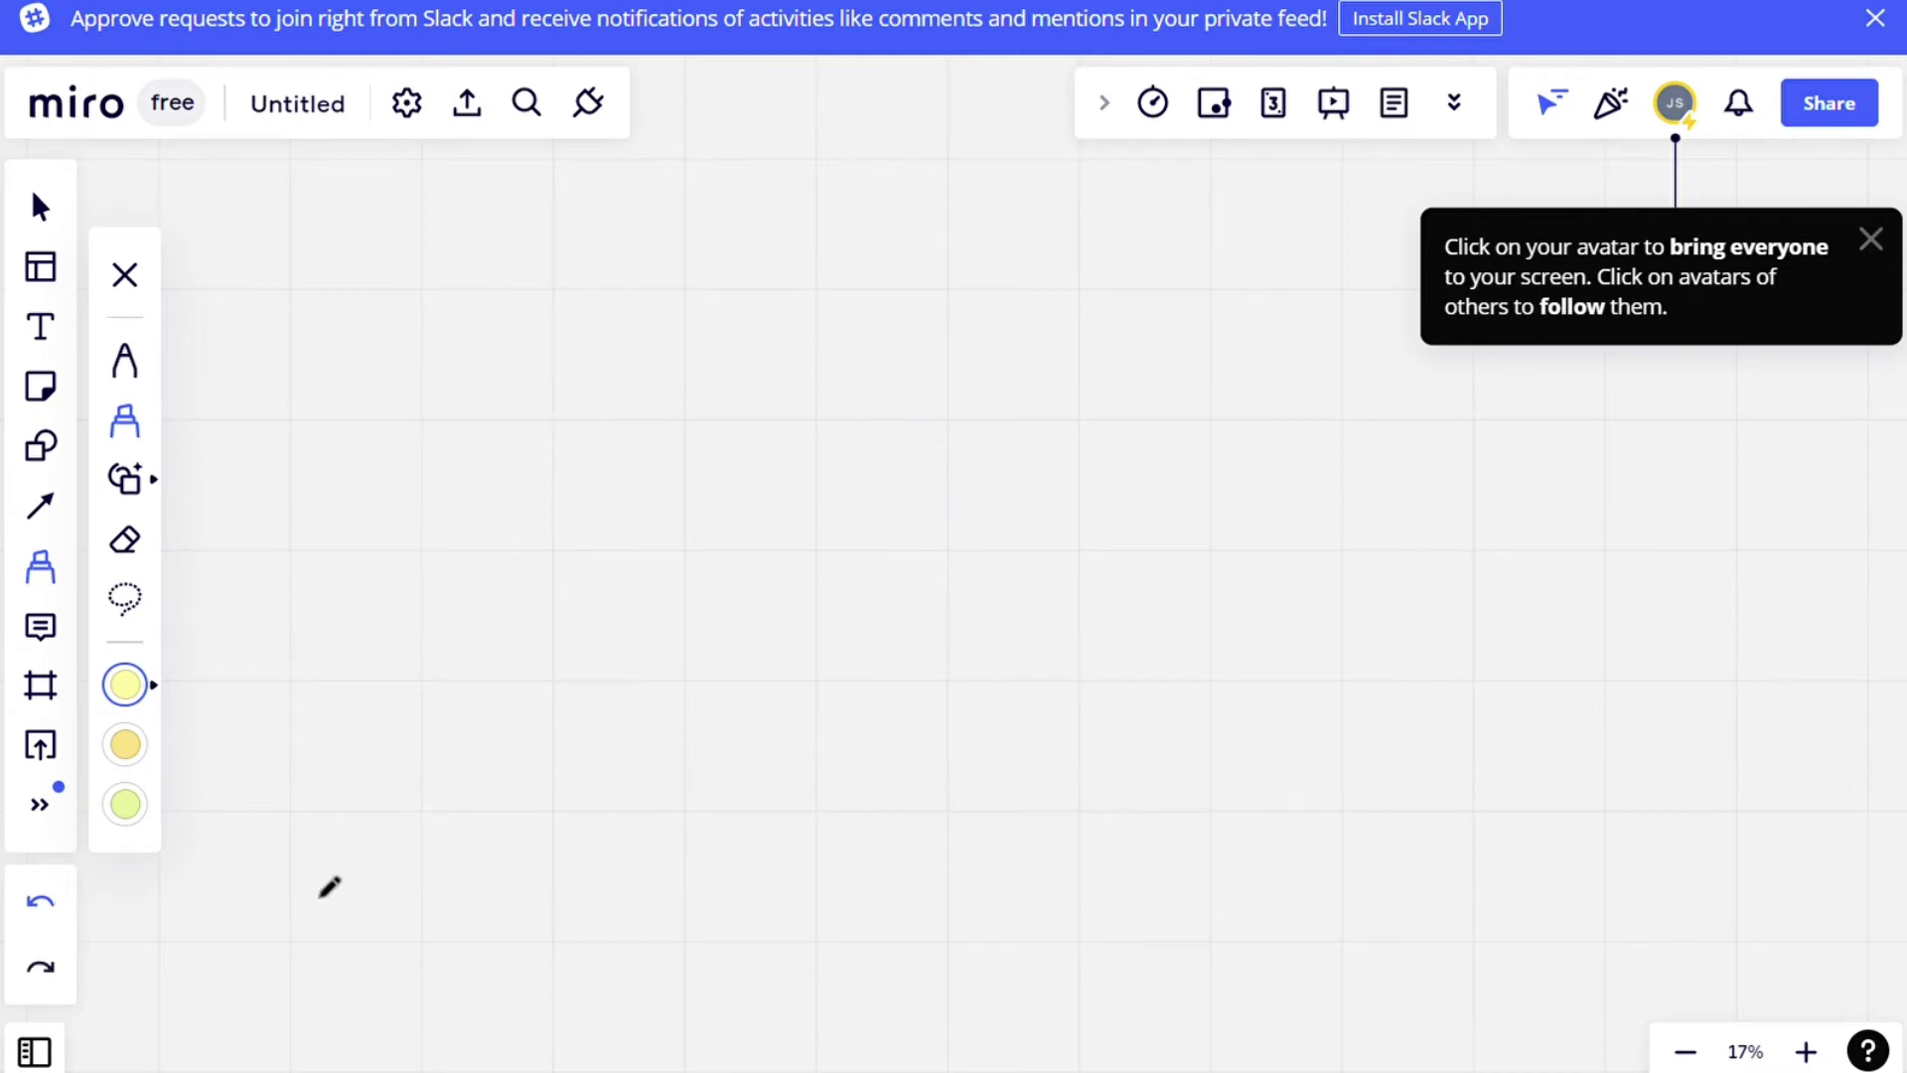
pyautogui.scroll(5, 717, 482)
pyautogui.scroll(-5, 785, 487)
pyautogui.click(50, 337)
pyautogui.click(616, 382)
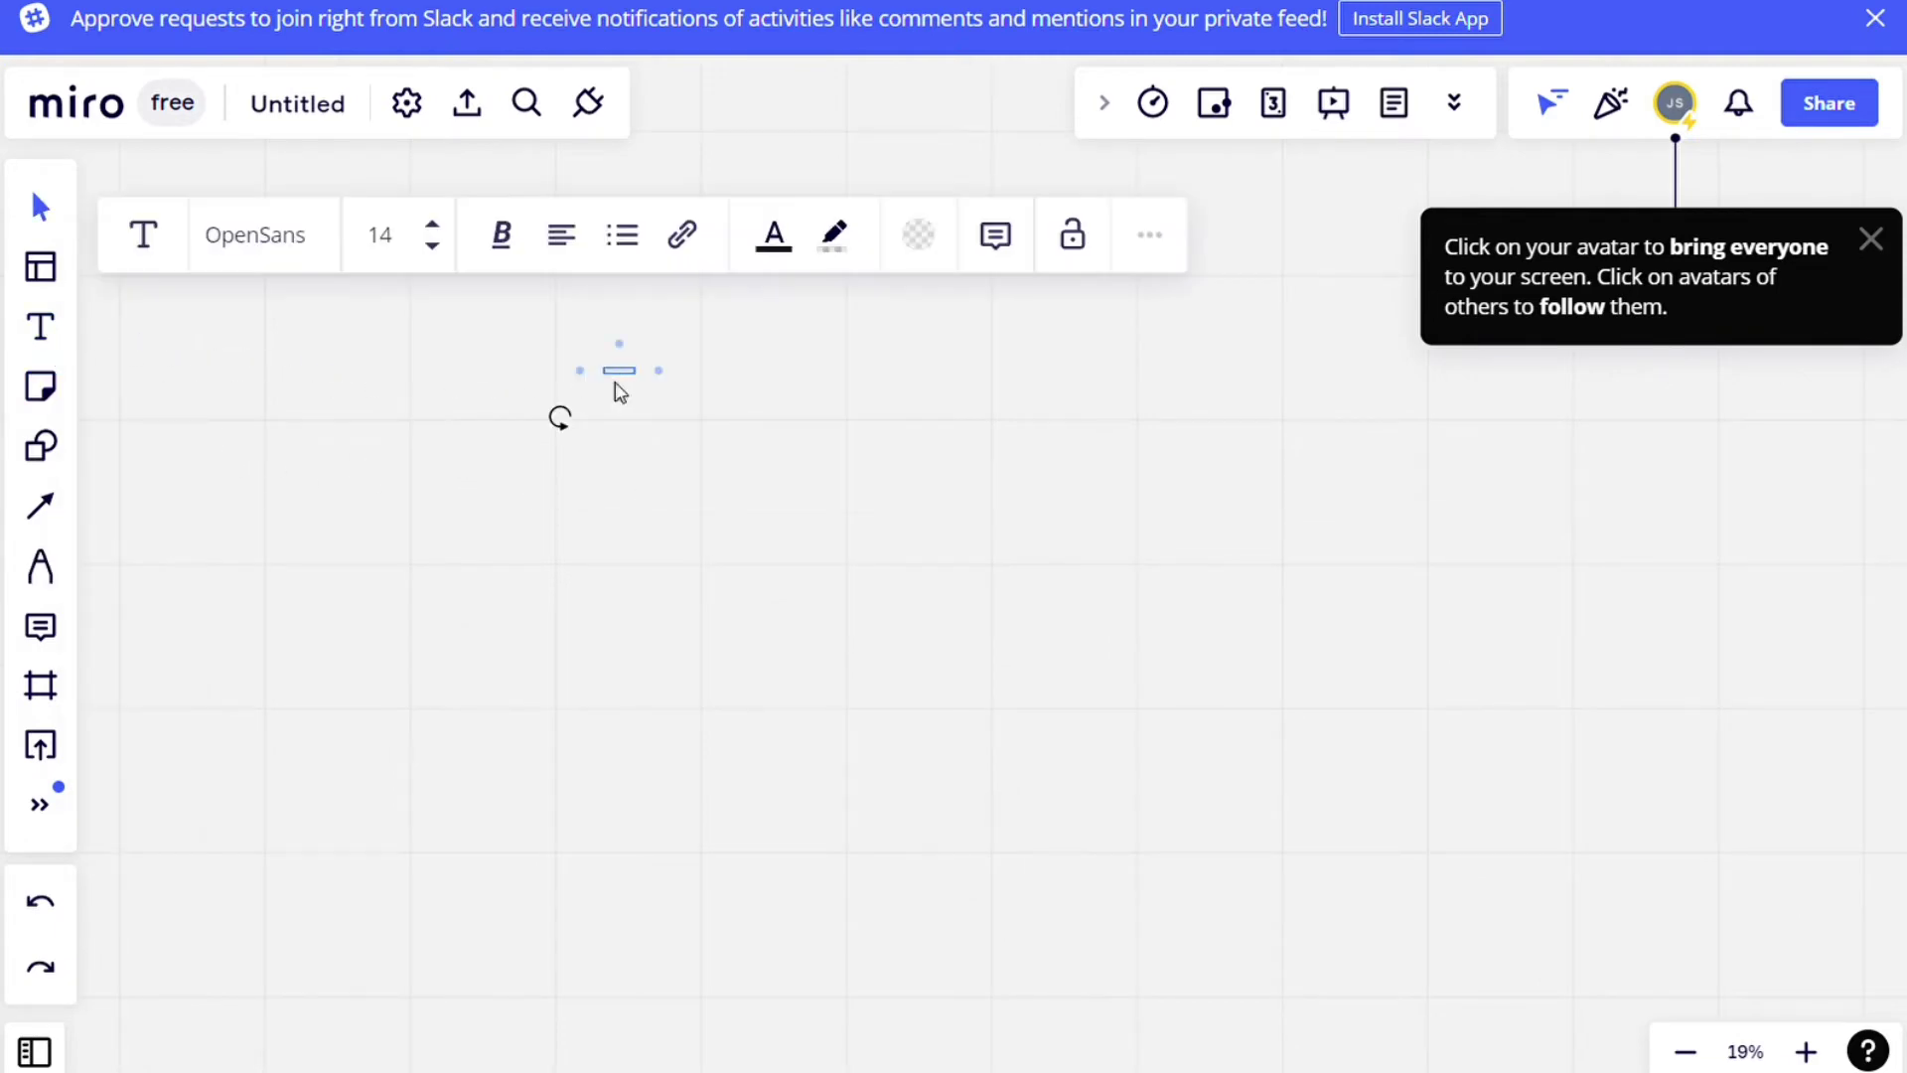
pyautogui.moveTo(619, 402); pyautogui.dragTo(920, 356)
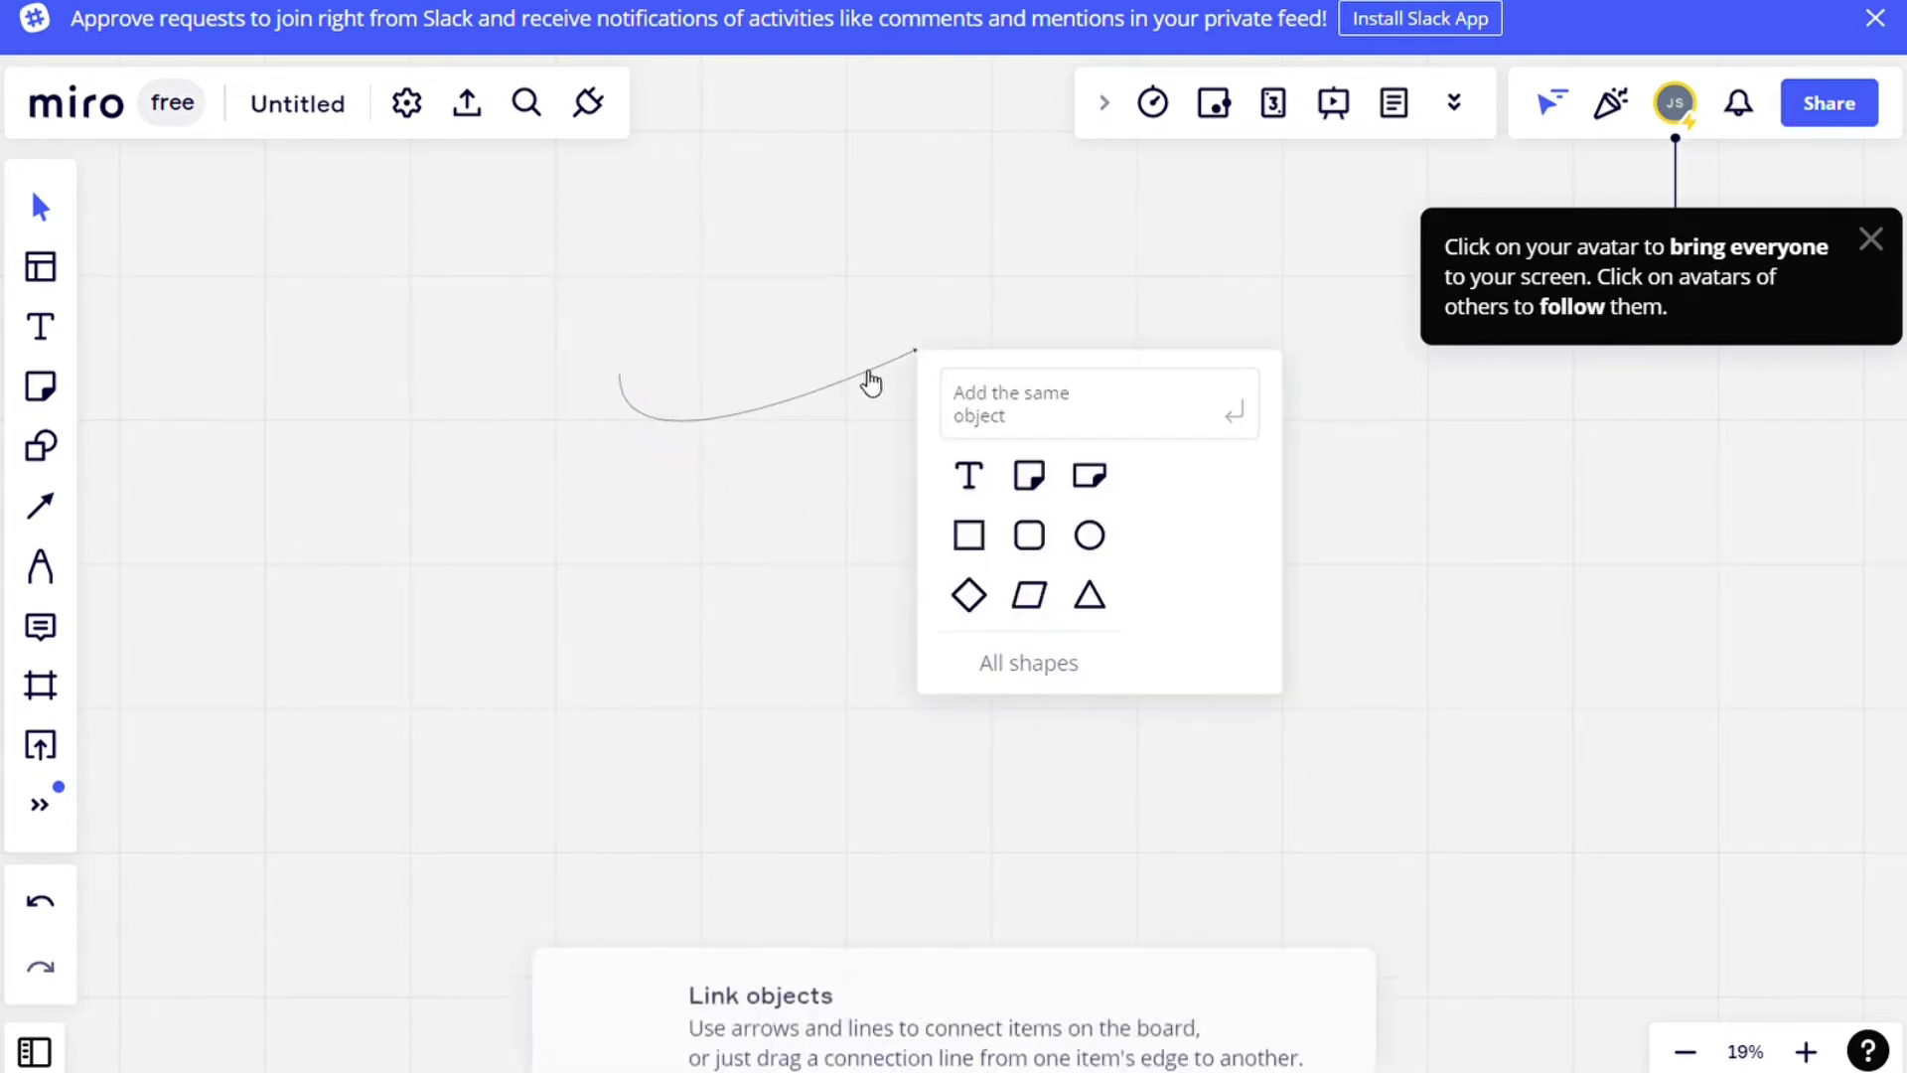
pyautogui.click(971, 476)
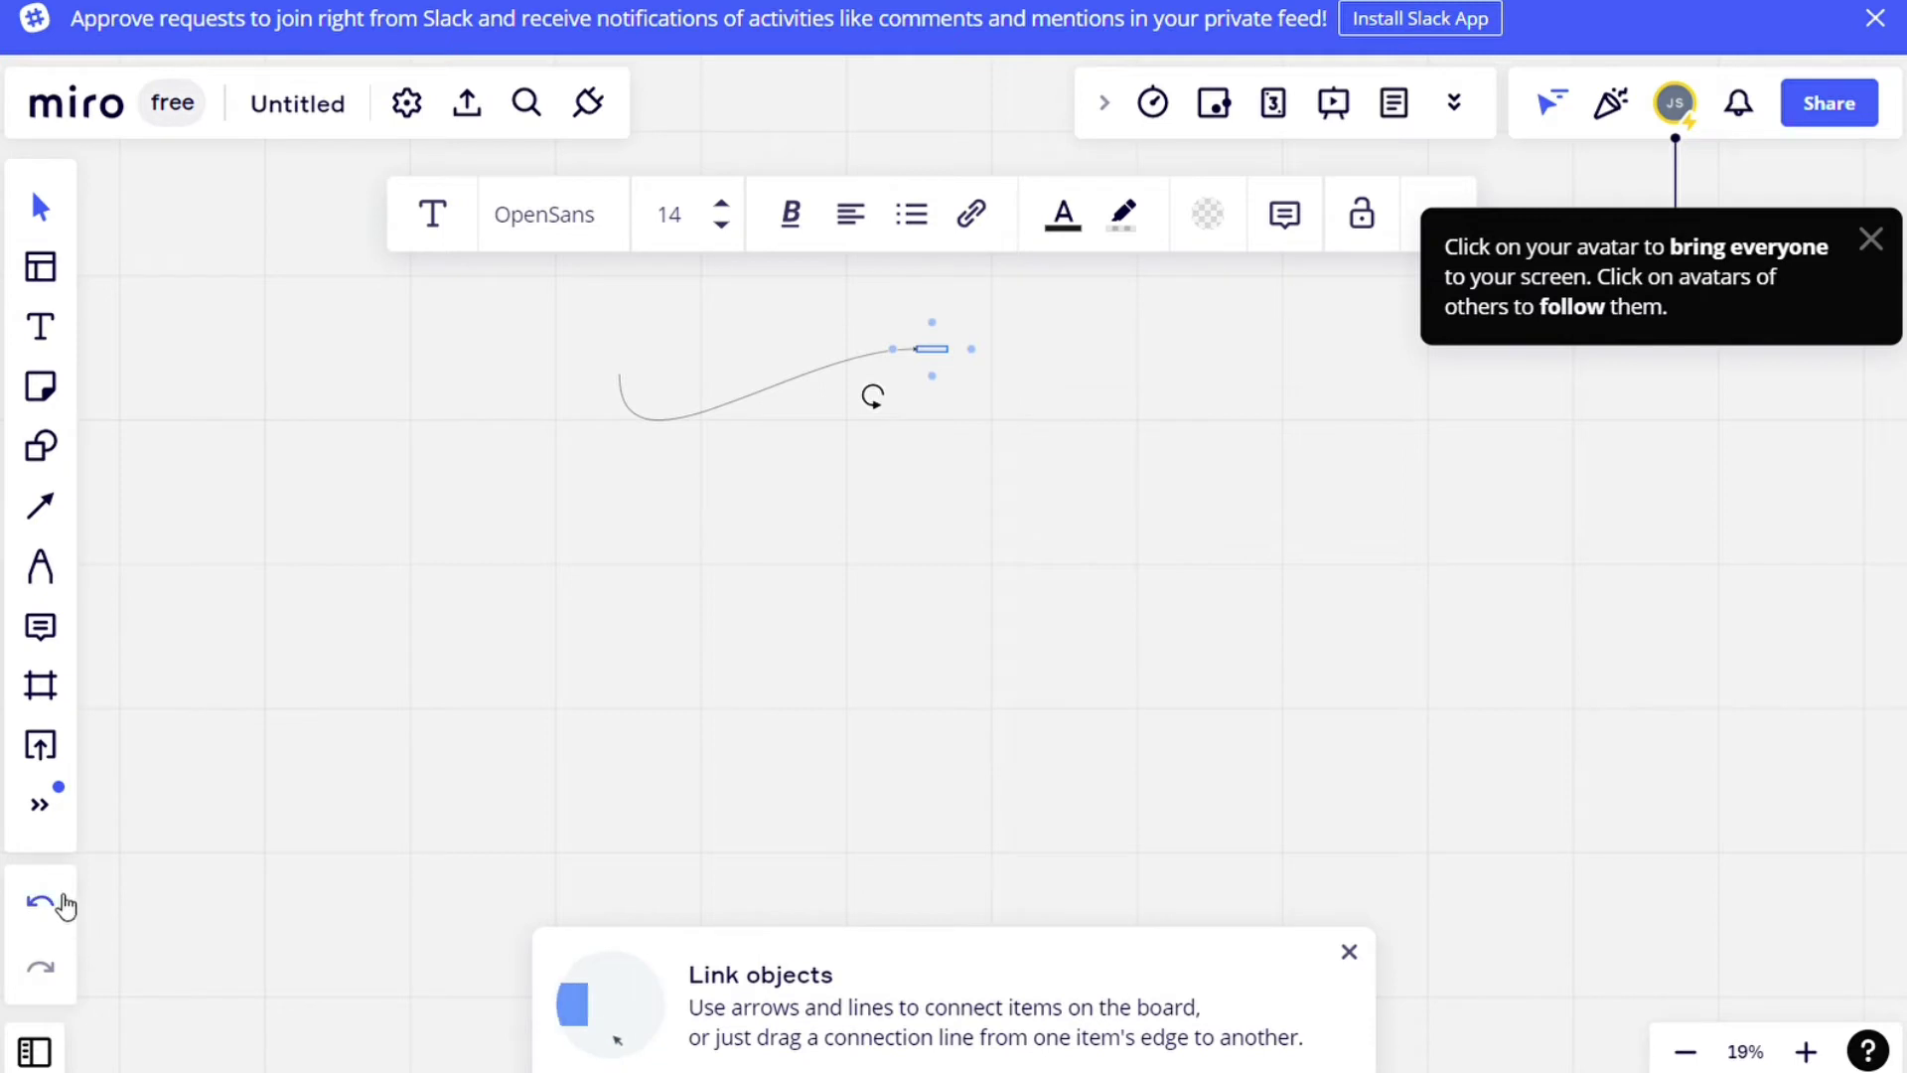
pyautogui.click(62, 900)
pyautogui.click(62, 899)
pyautogui.click(39, 566)
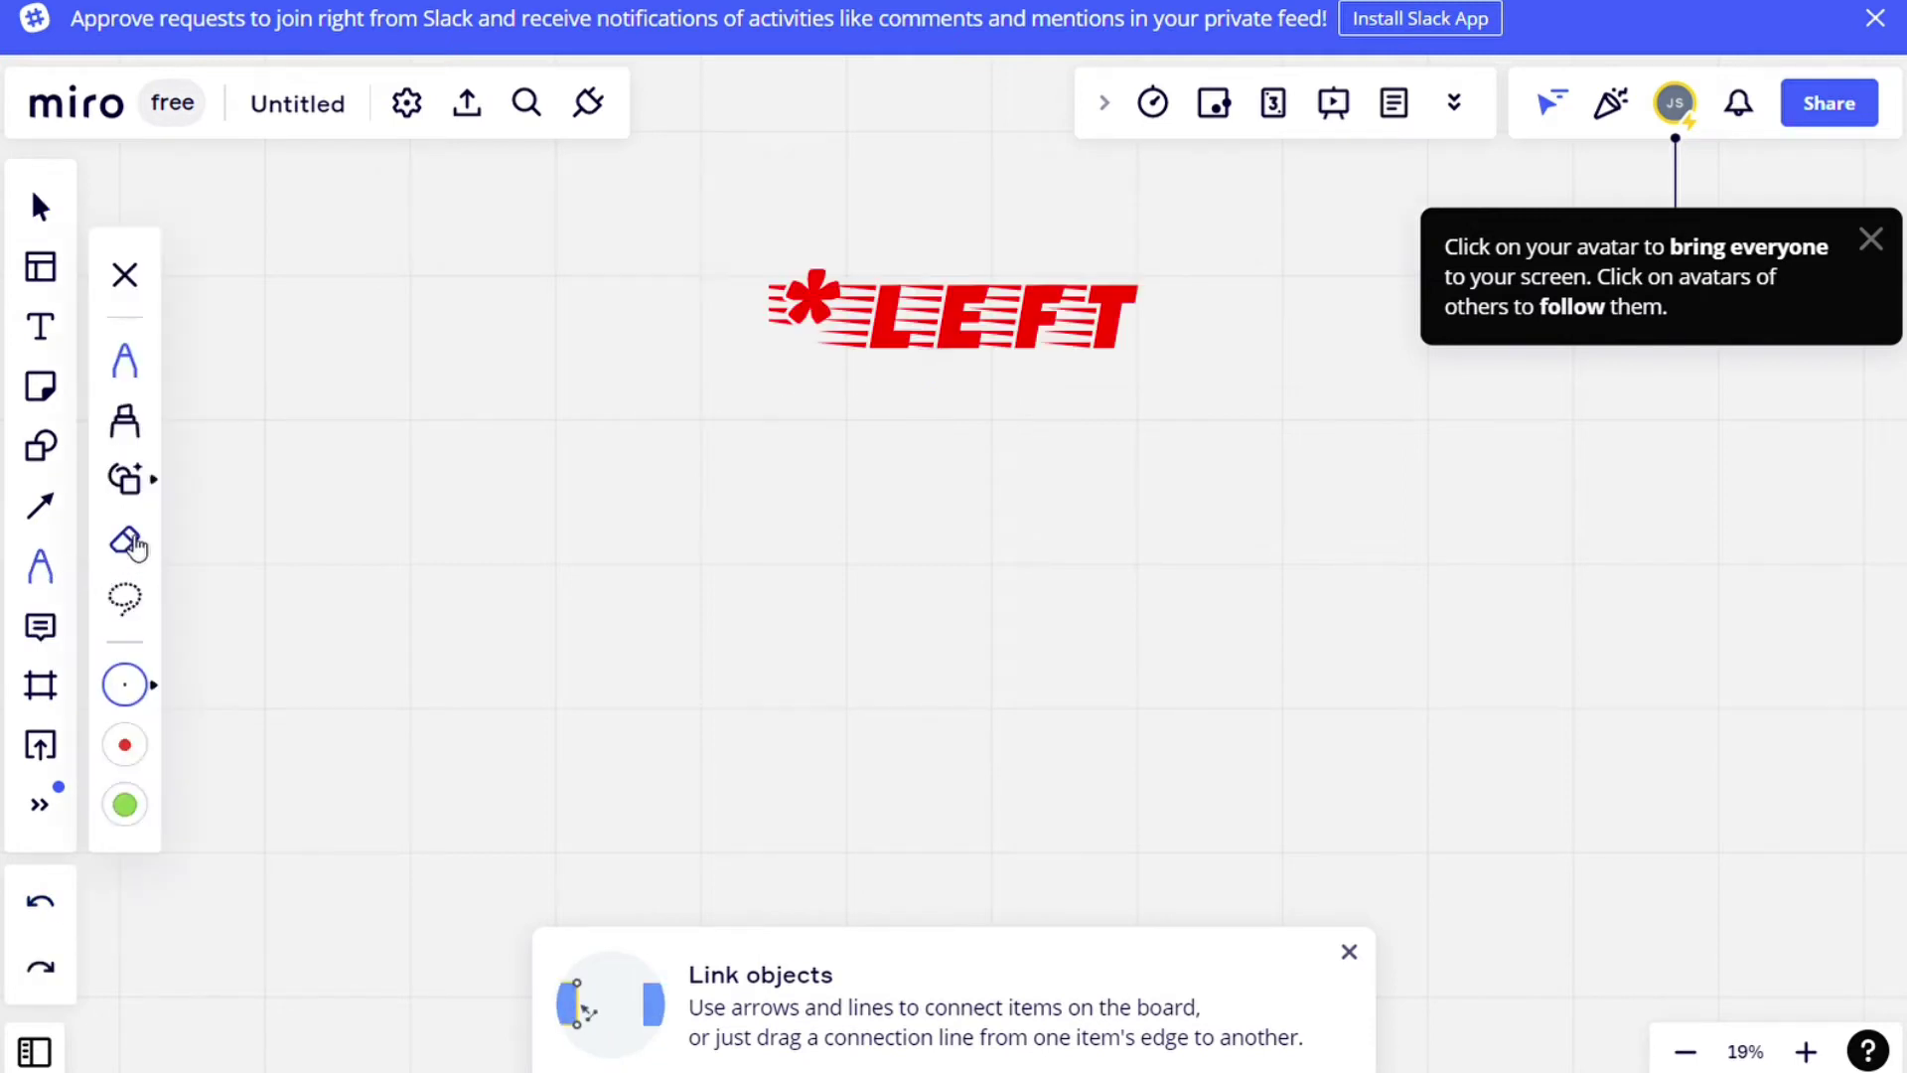
pyautogui.click(137, 433)
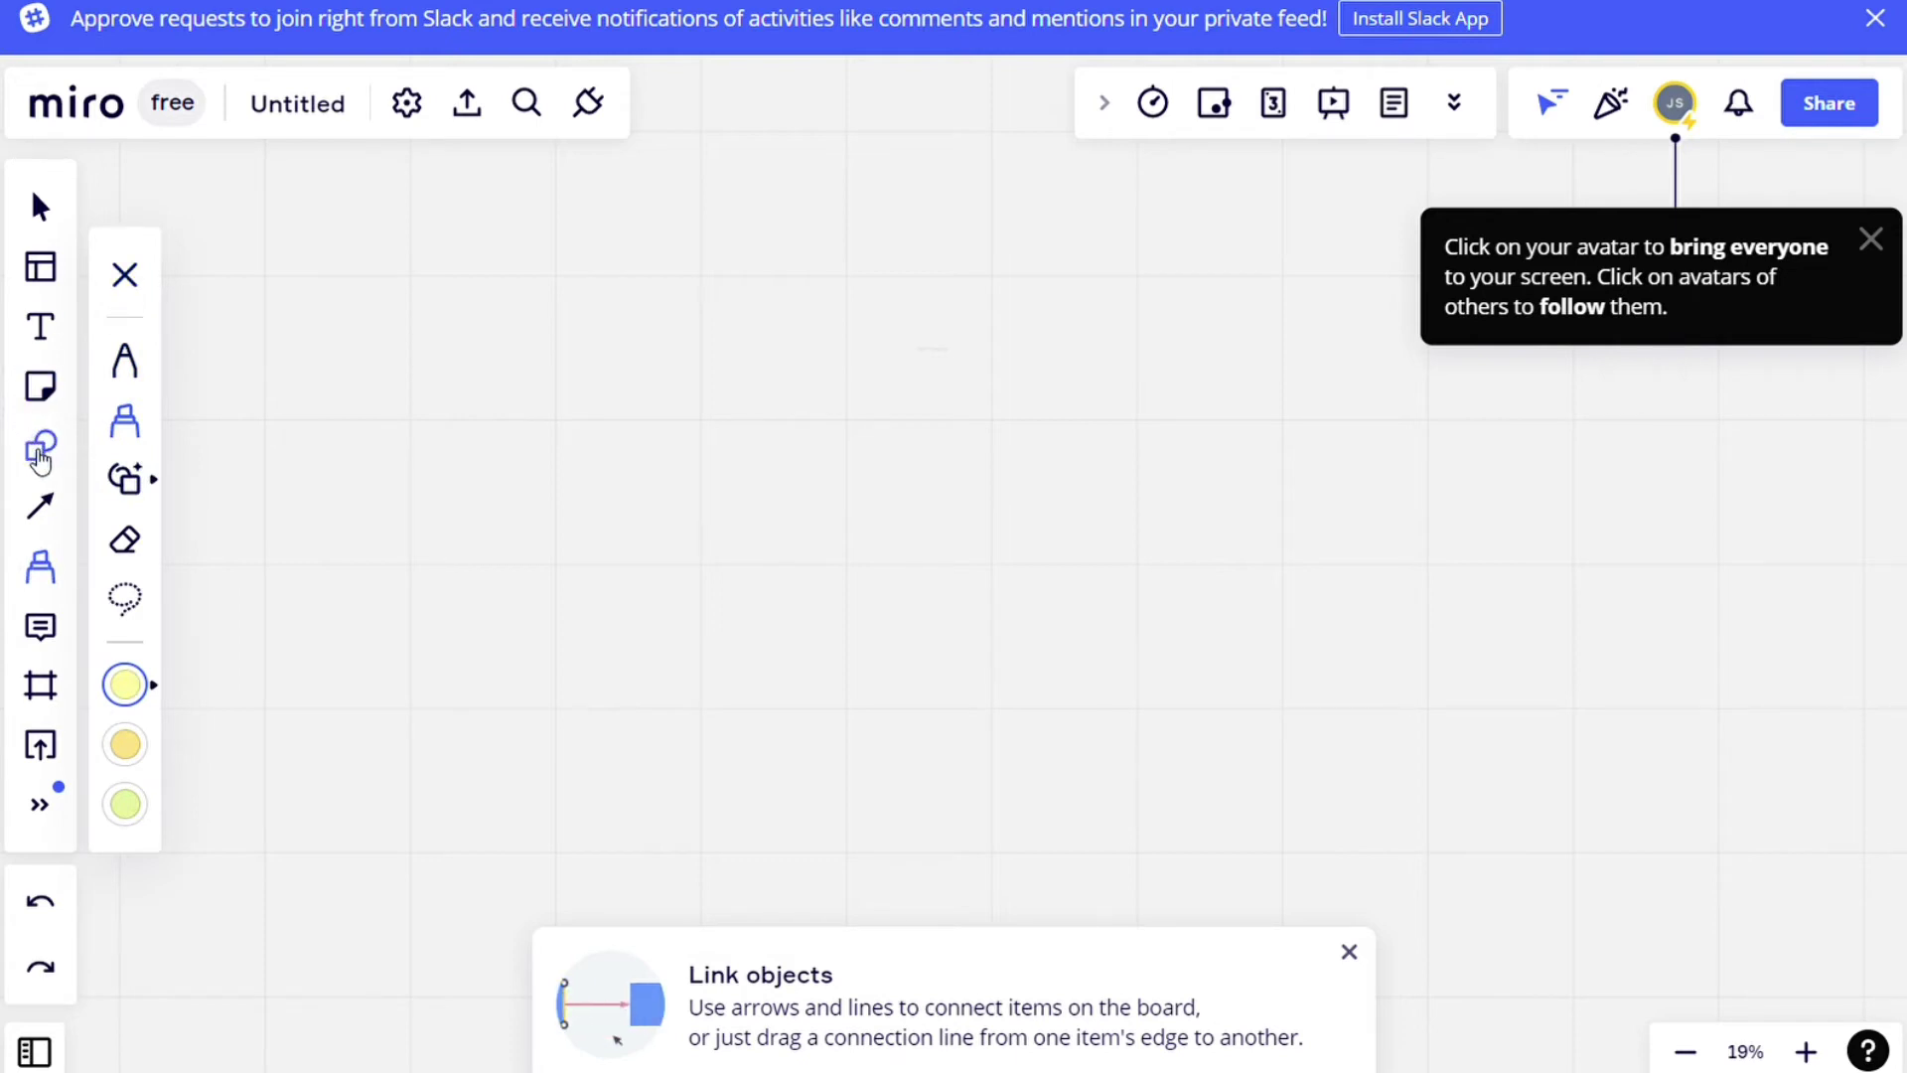
pyautogui.click(40, 446)
pyautogui.click(142, 400)
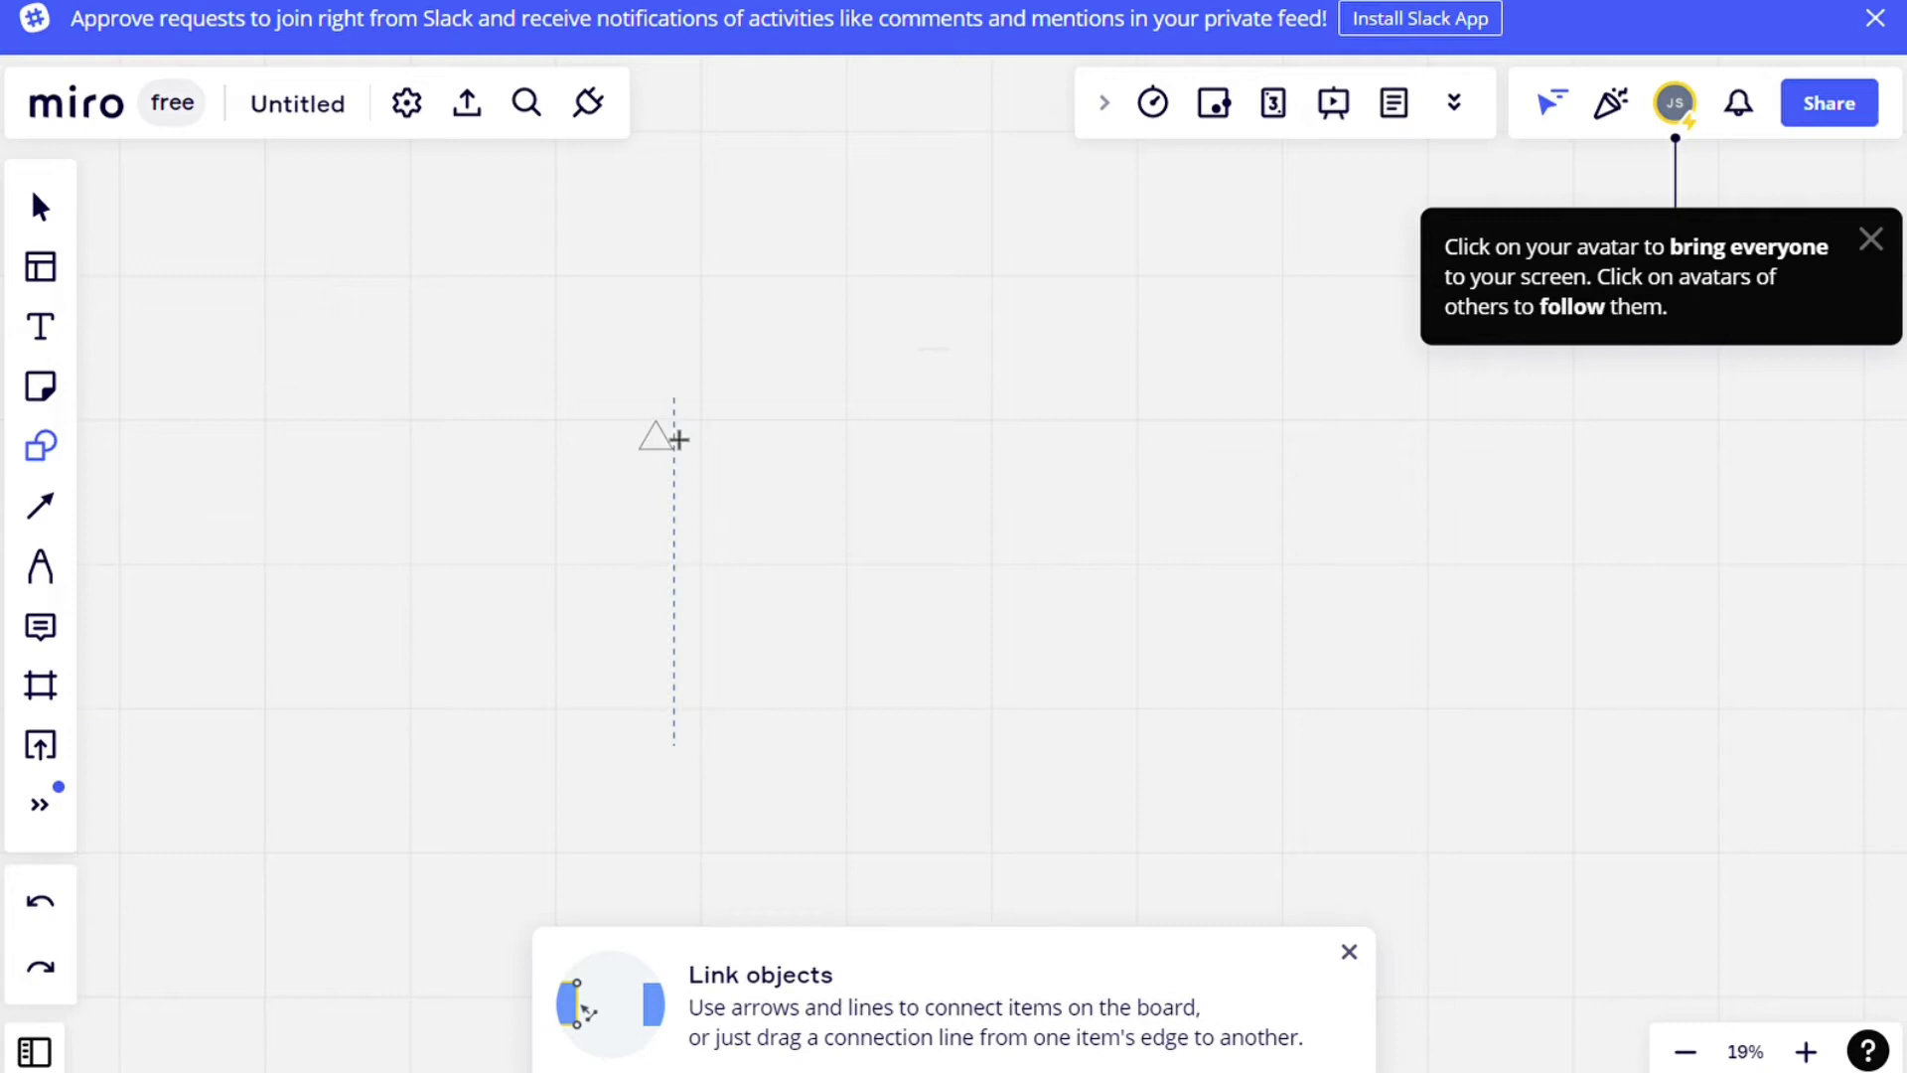
pyautogui.click(673, 437)
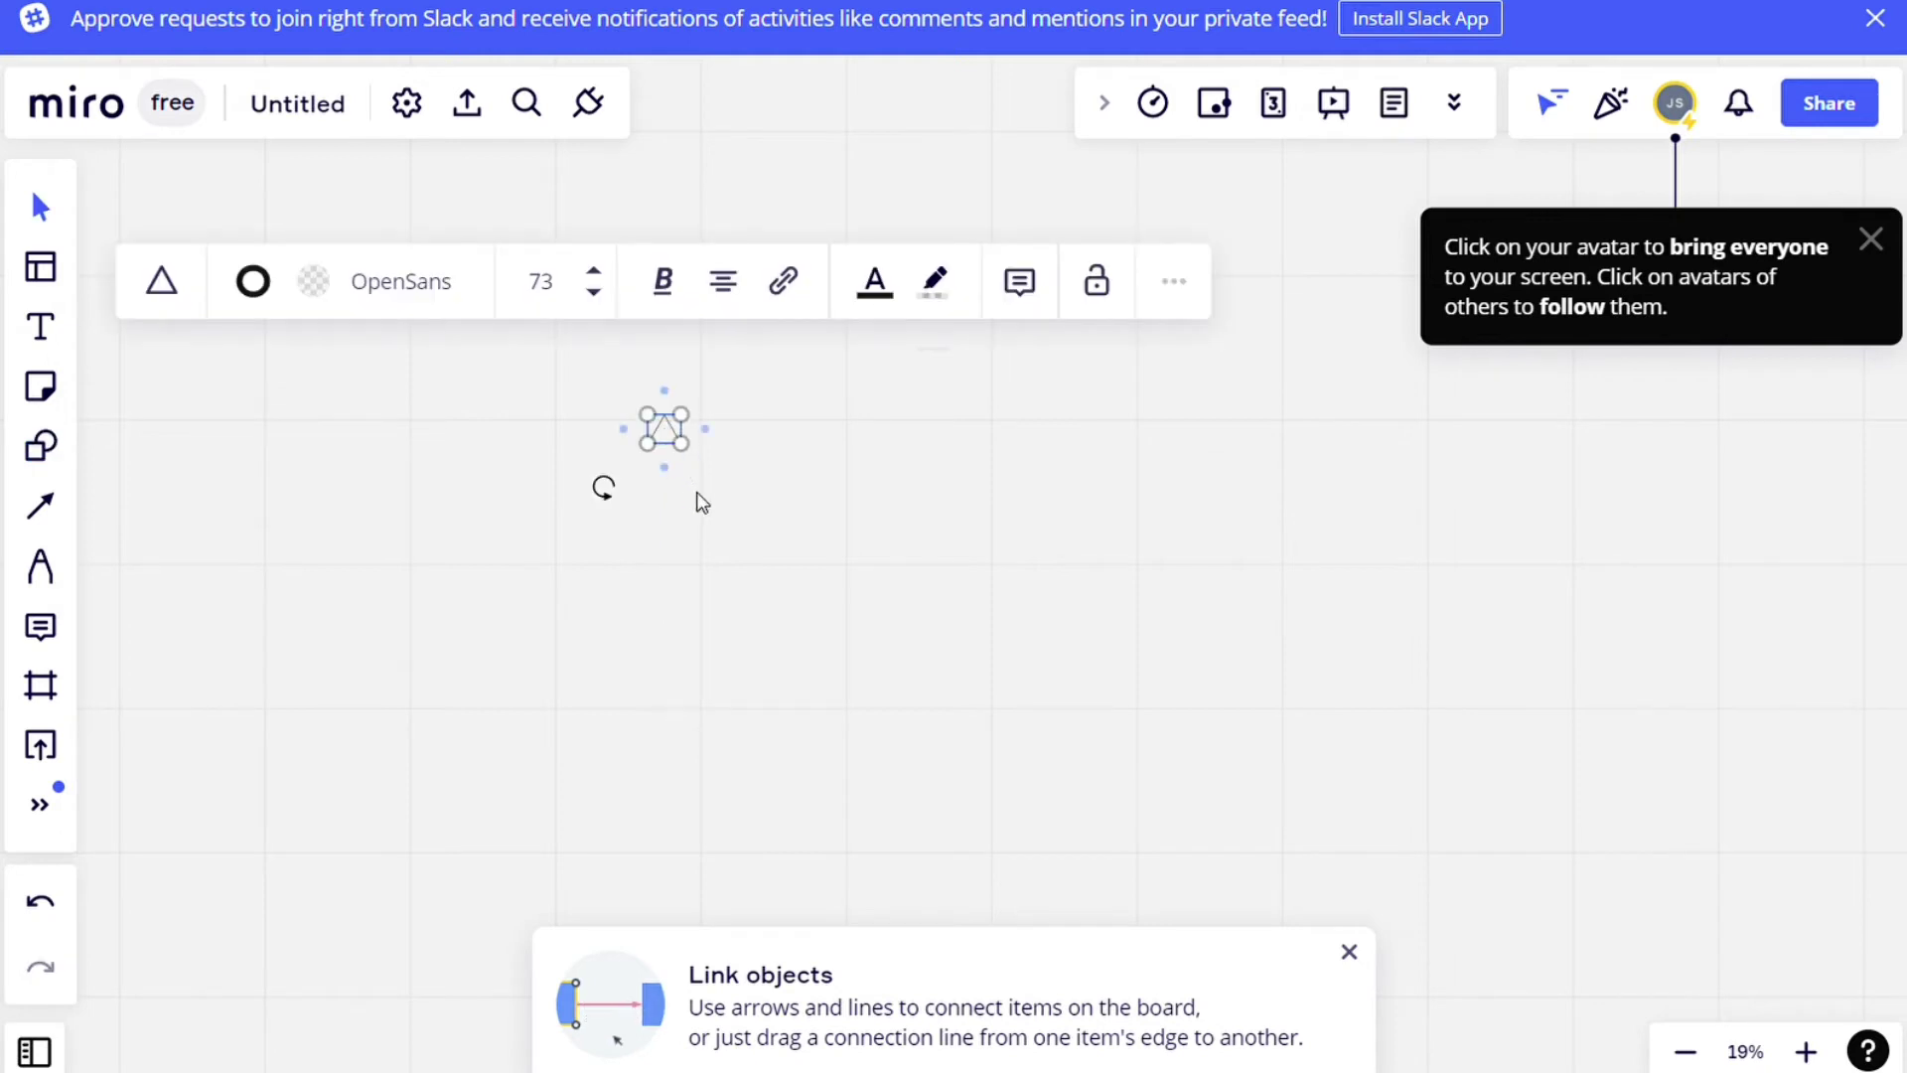
pyautogui.click(62, 914)
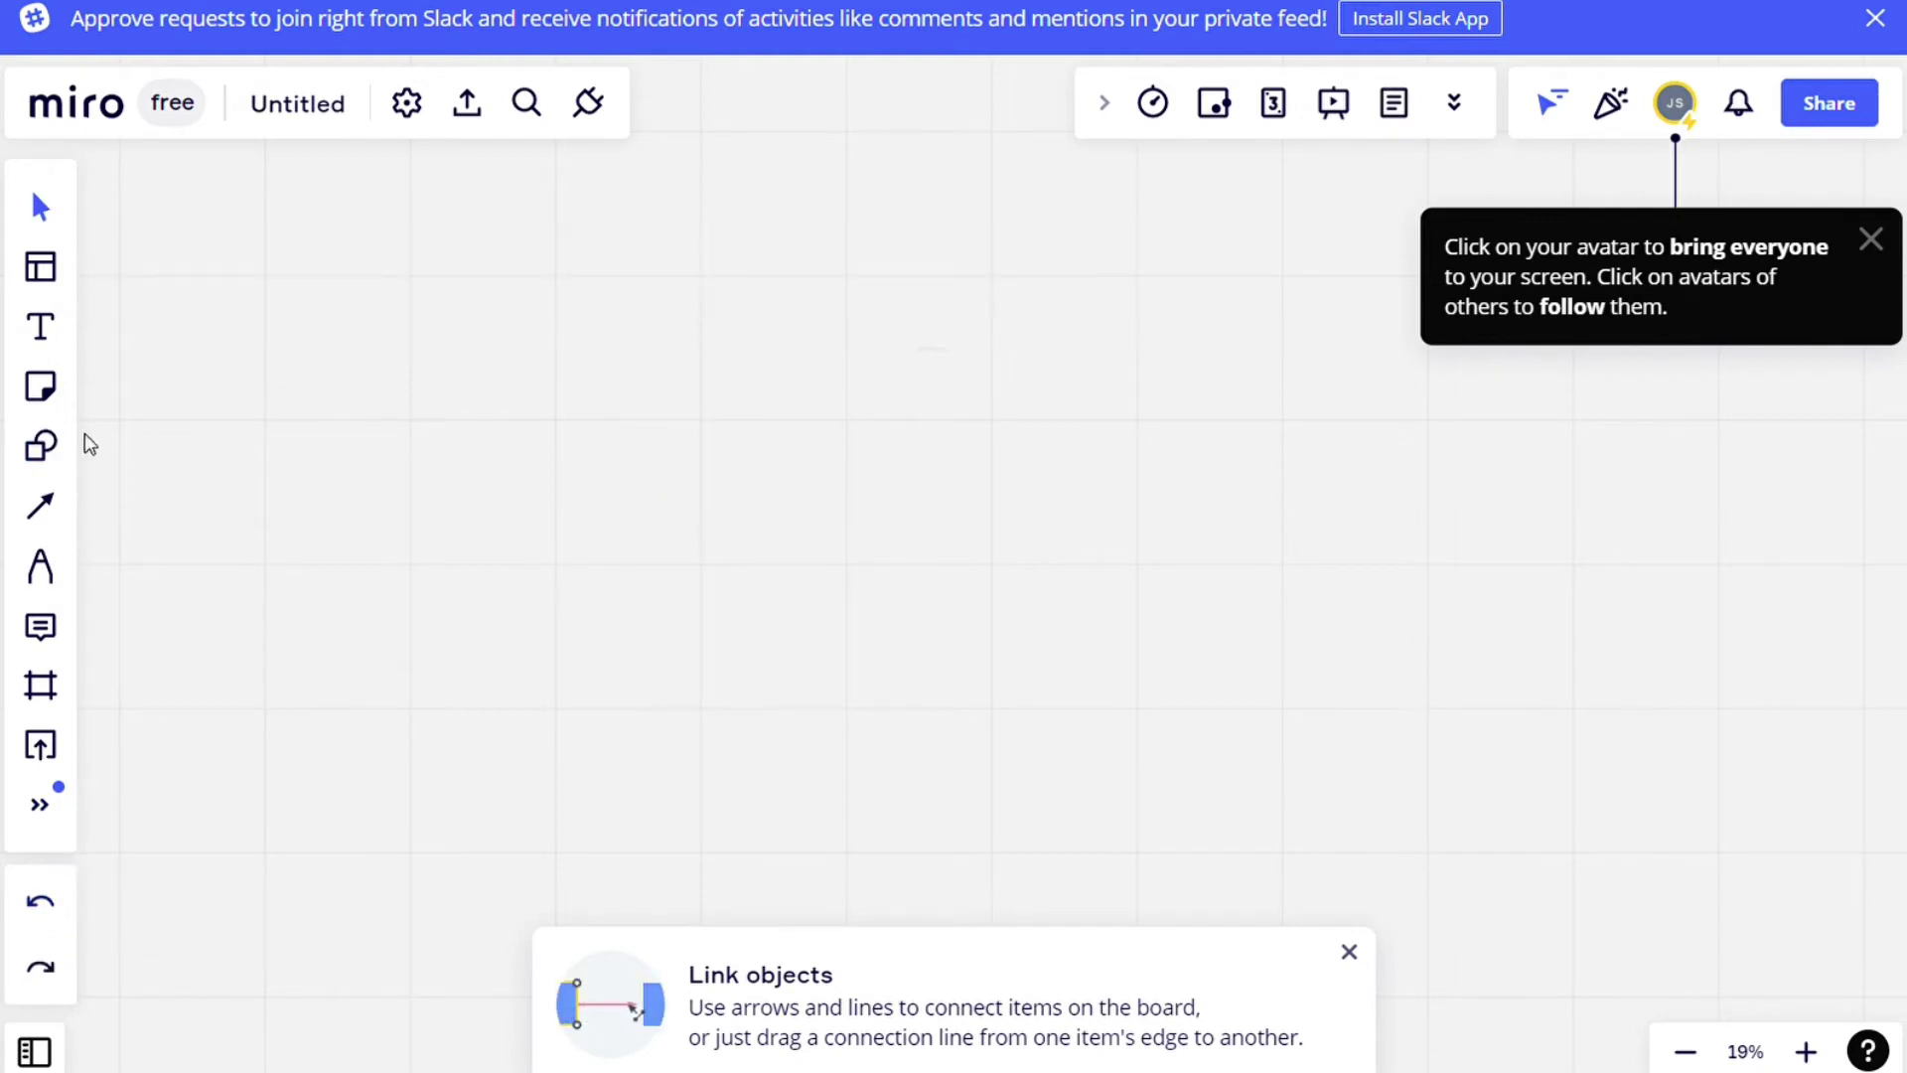
pyautogui.click(45, 331)
pyautogui.click(599, 415)
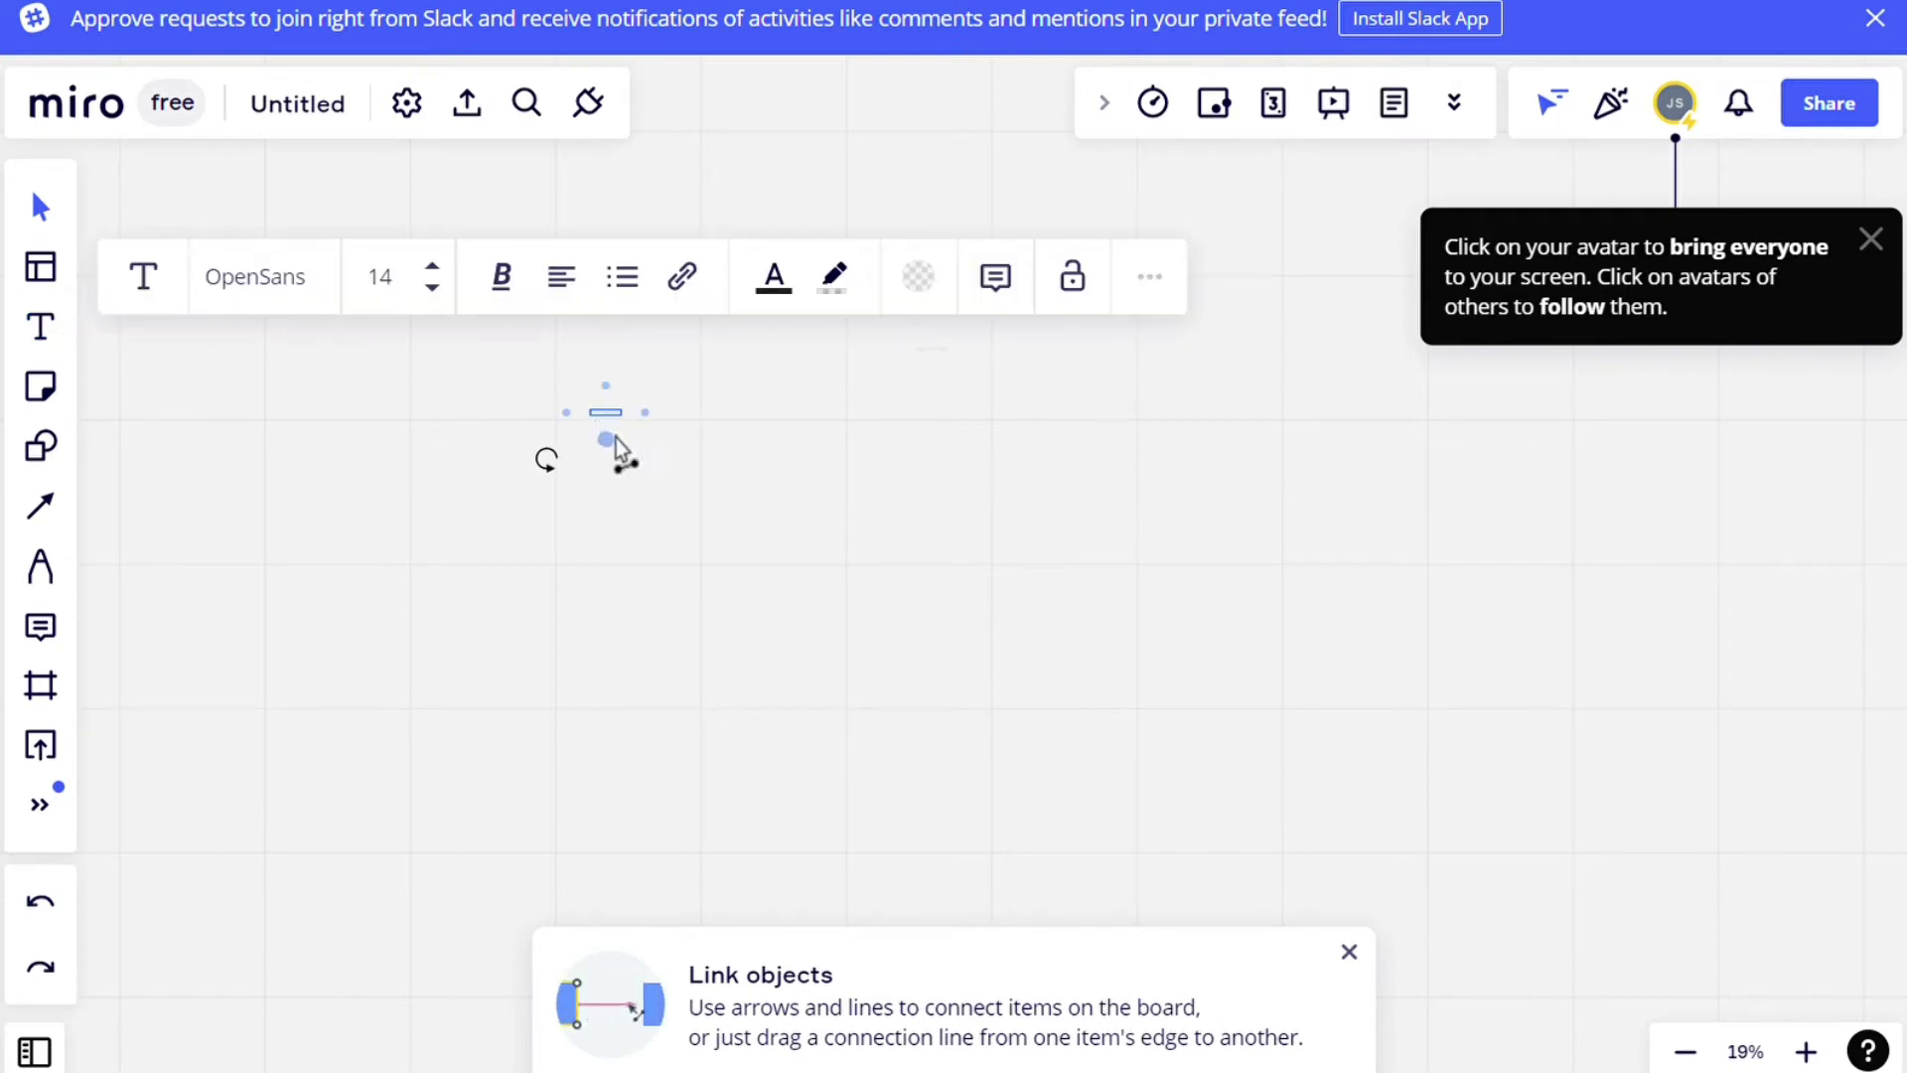
pyautogui.click(434, 266)
pyautogui.click(434, 267)
pyautogui.click(434, 266)
pyautogui.click(434, 266)
pyautogui.click(434, 267)
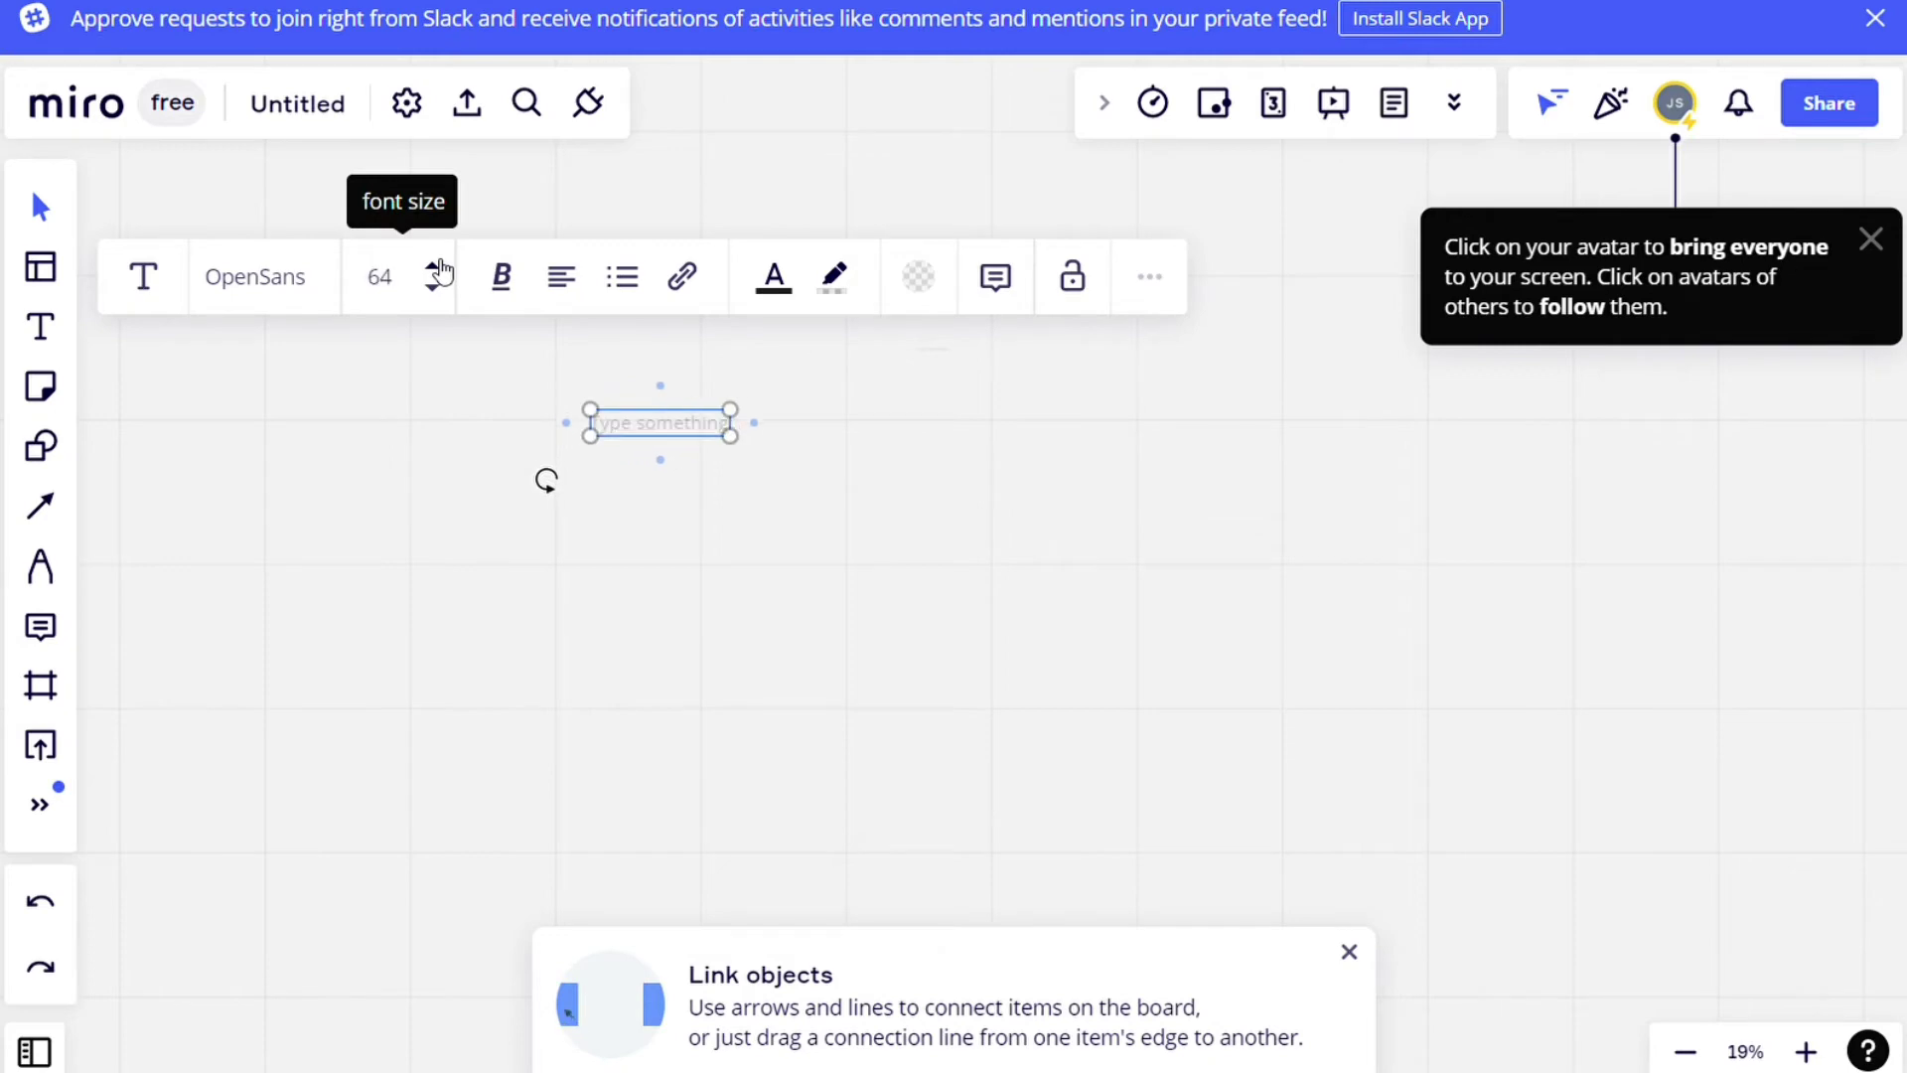
pyautogui.click(434, 266)
pyautogui.click(434, 266)
pyautogui.click(427, 464)
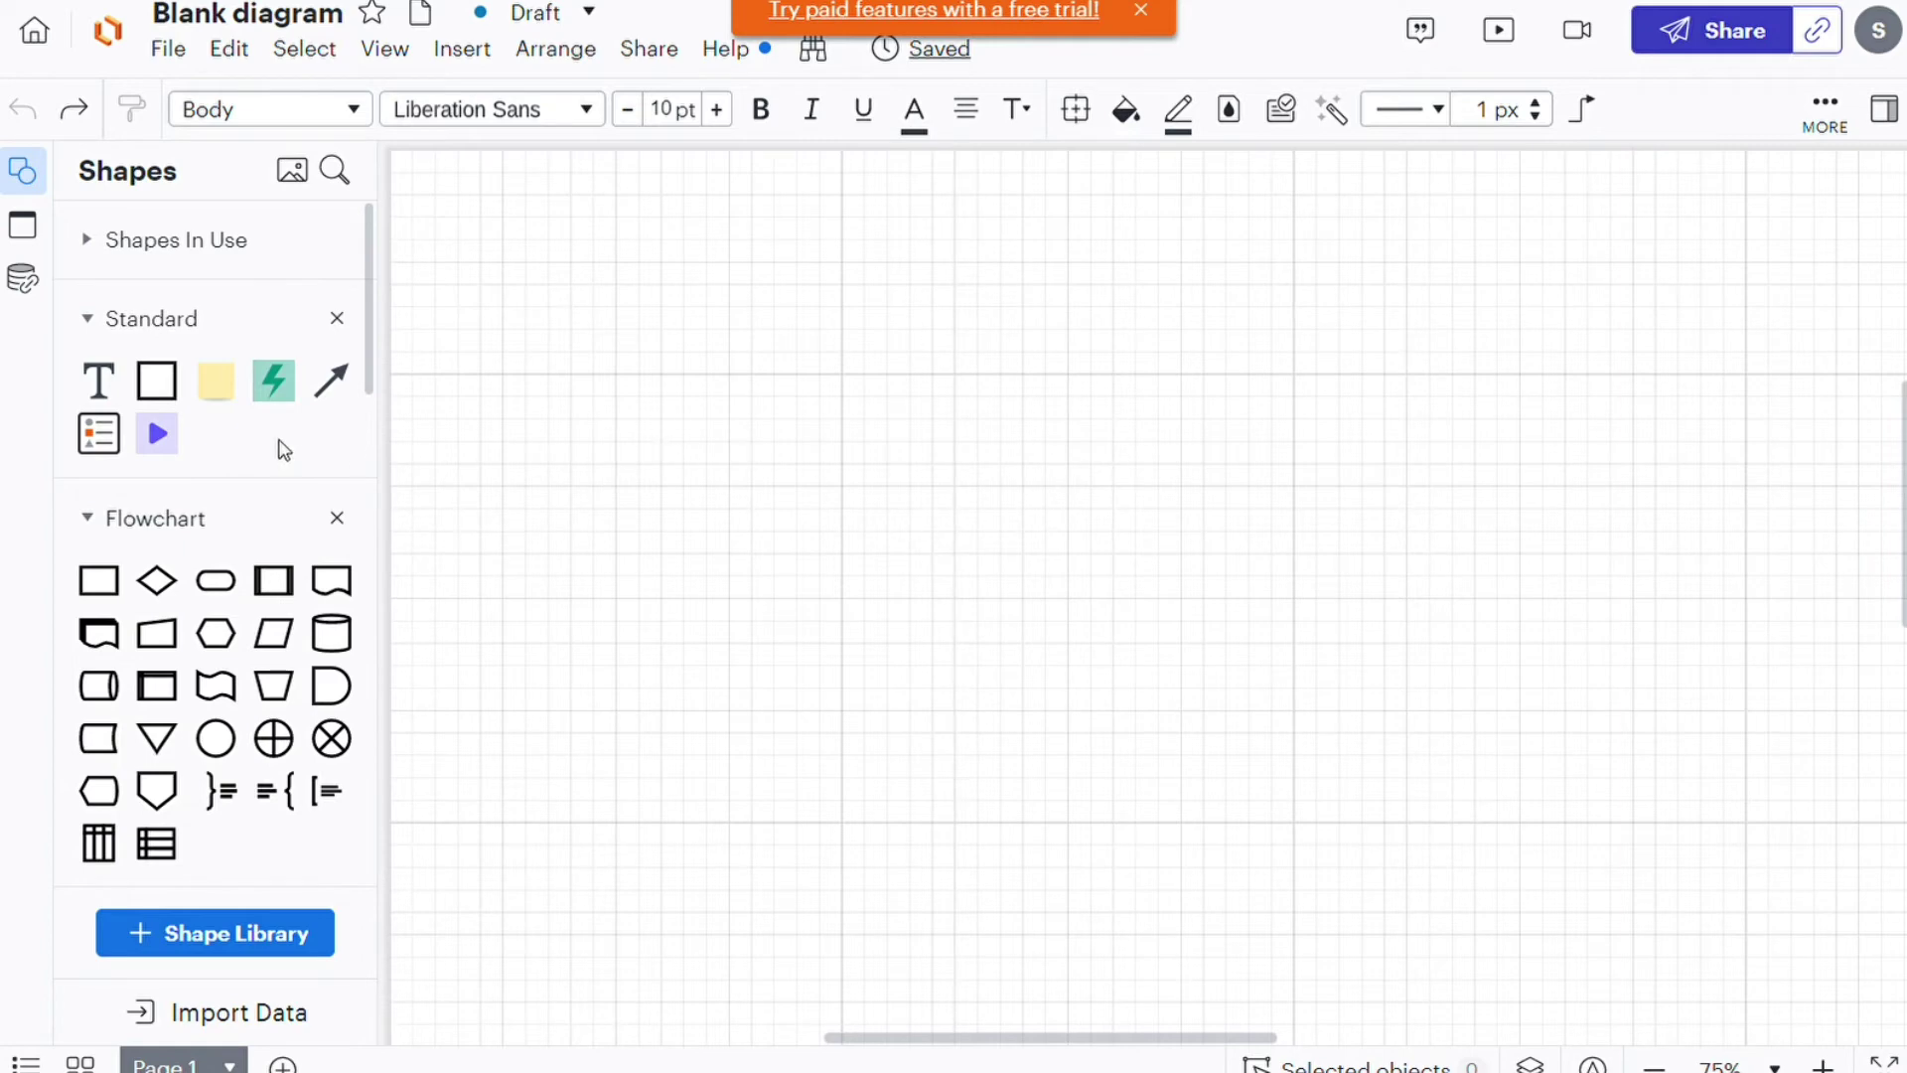
pyautogui.scroll(-9, 173, 500)
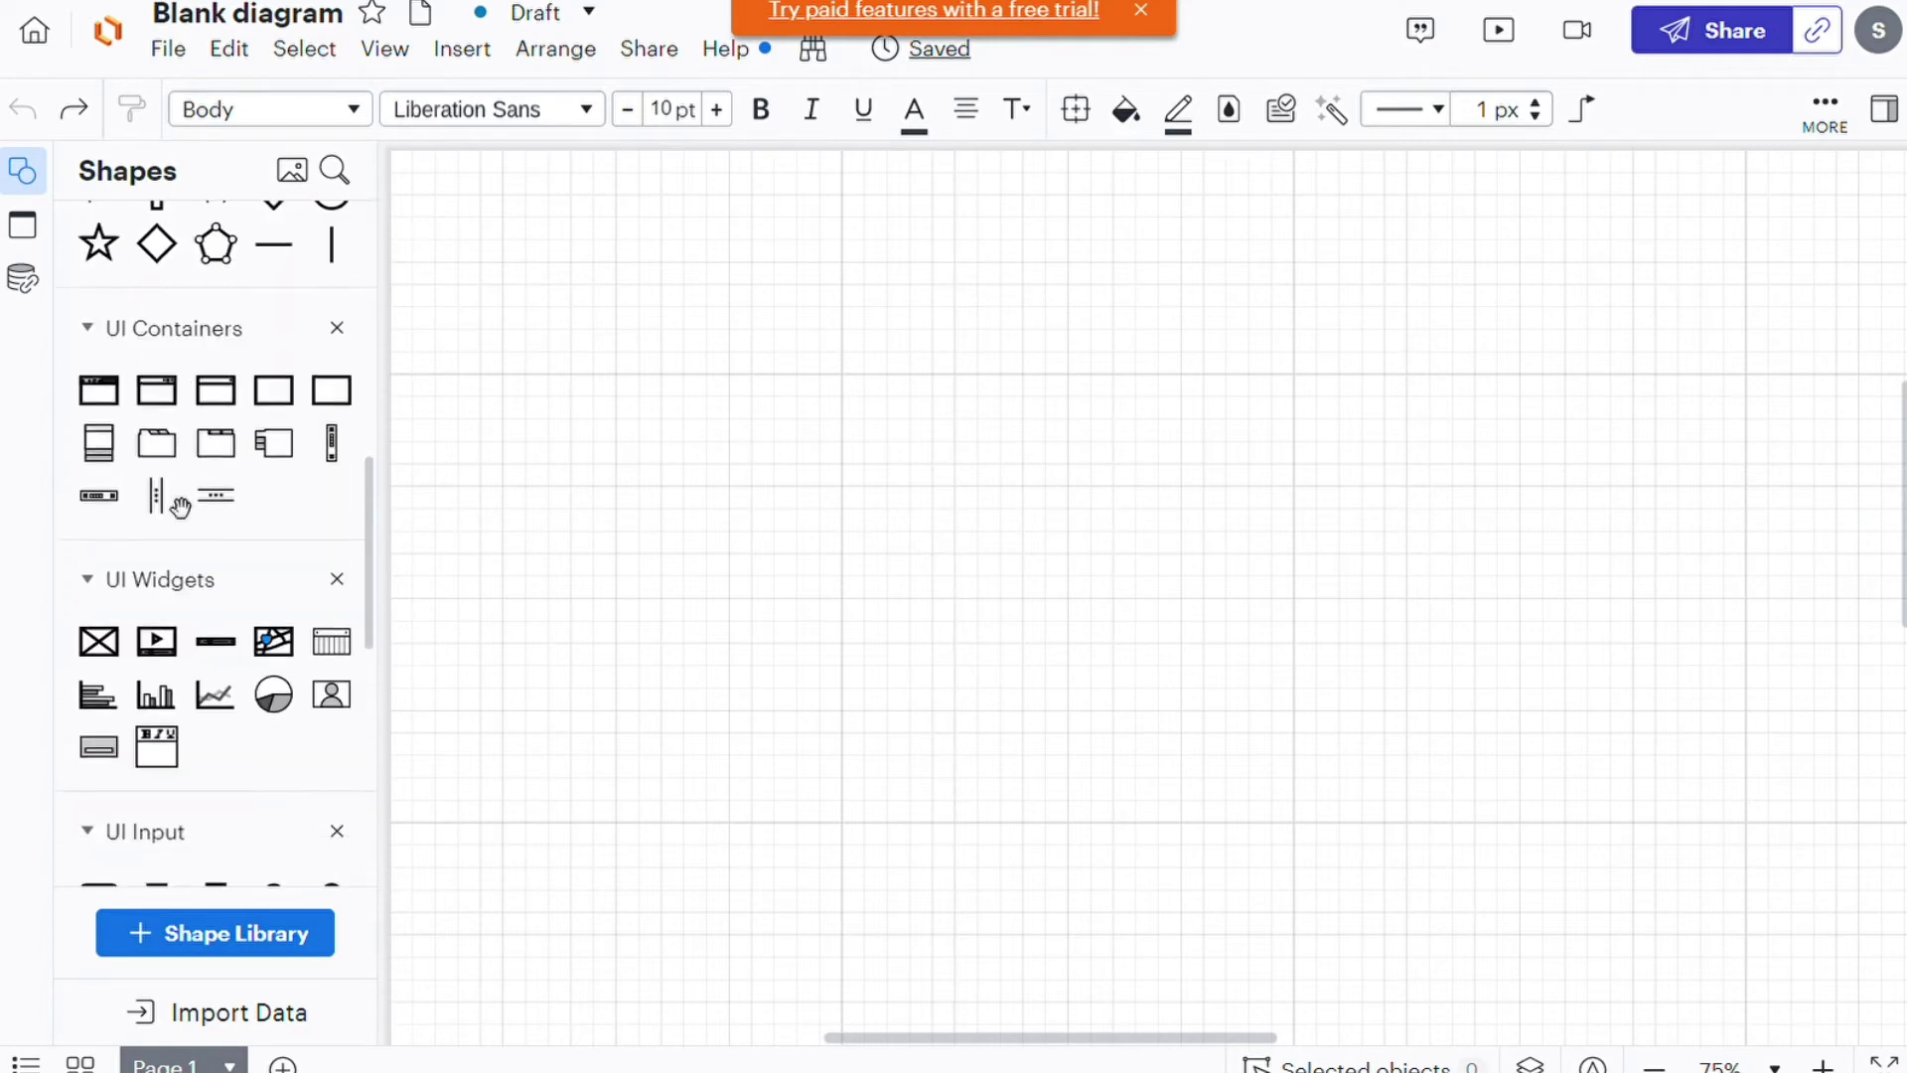
pyautogui.scroll(4, 188, 595)
pyautogui.scroll(6, 188, 602)
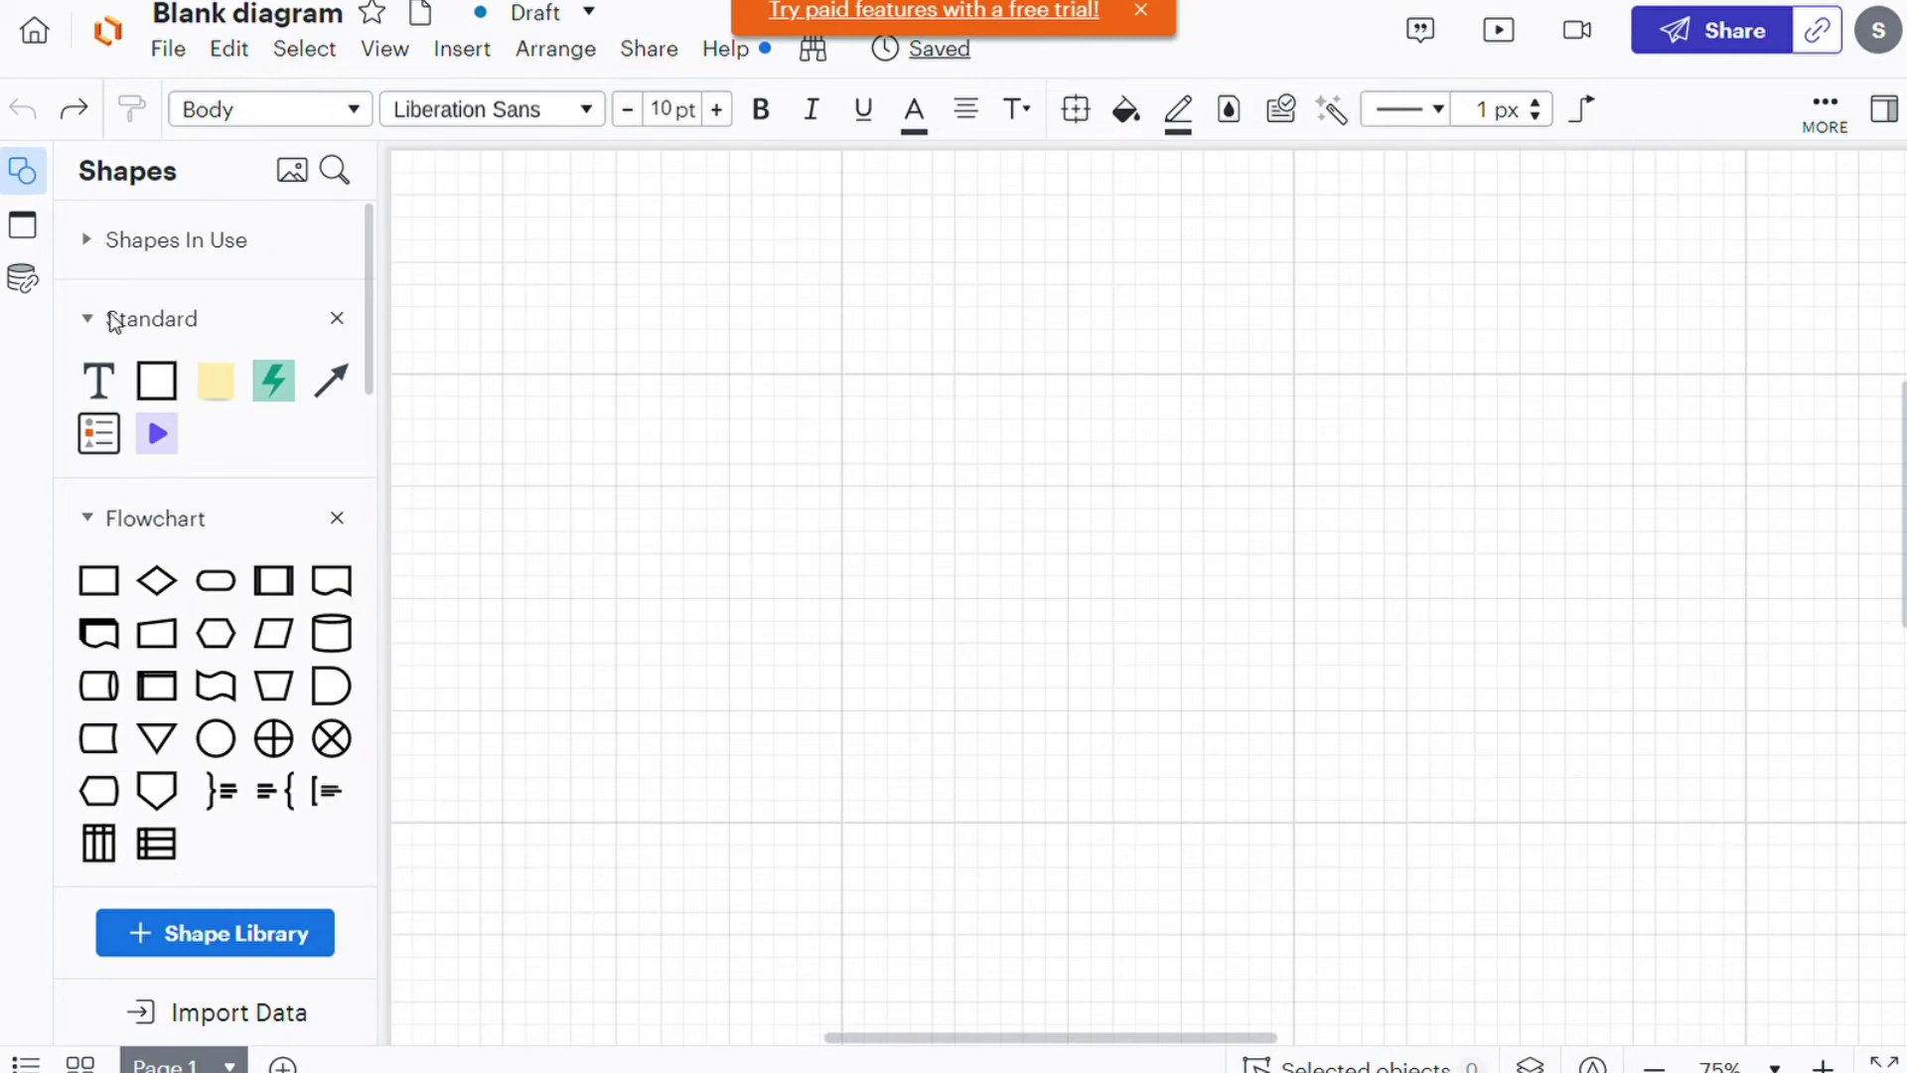
pyautogui.click(22, 224)
pyautogui.click(22, 278)
pyautogui.click(24, 174)
pyautogui.scroll(-2, 213, 414)
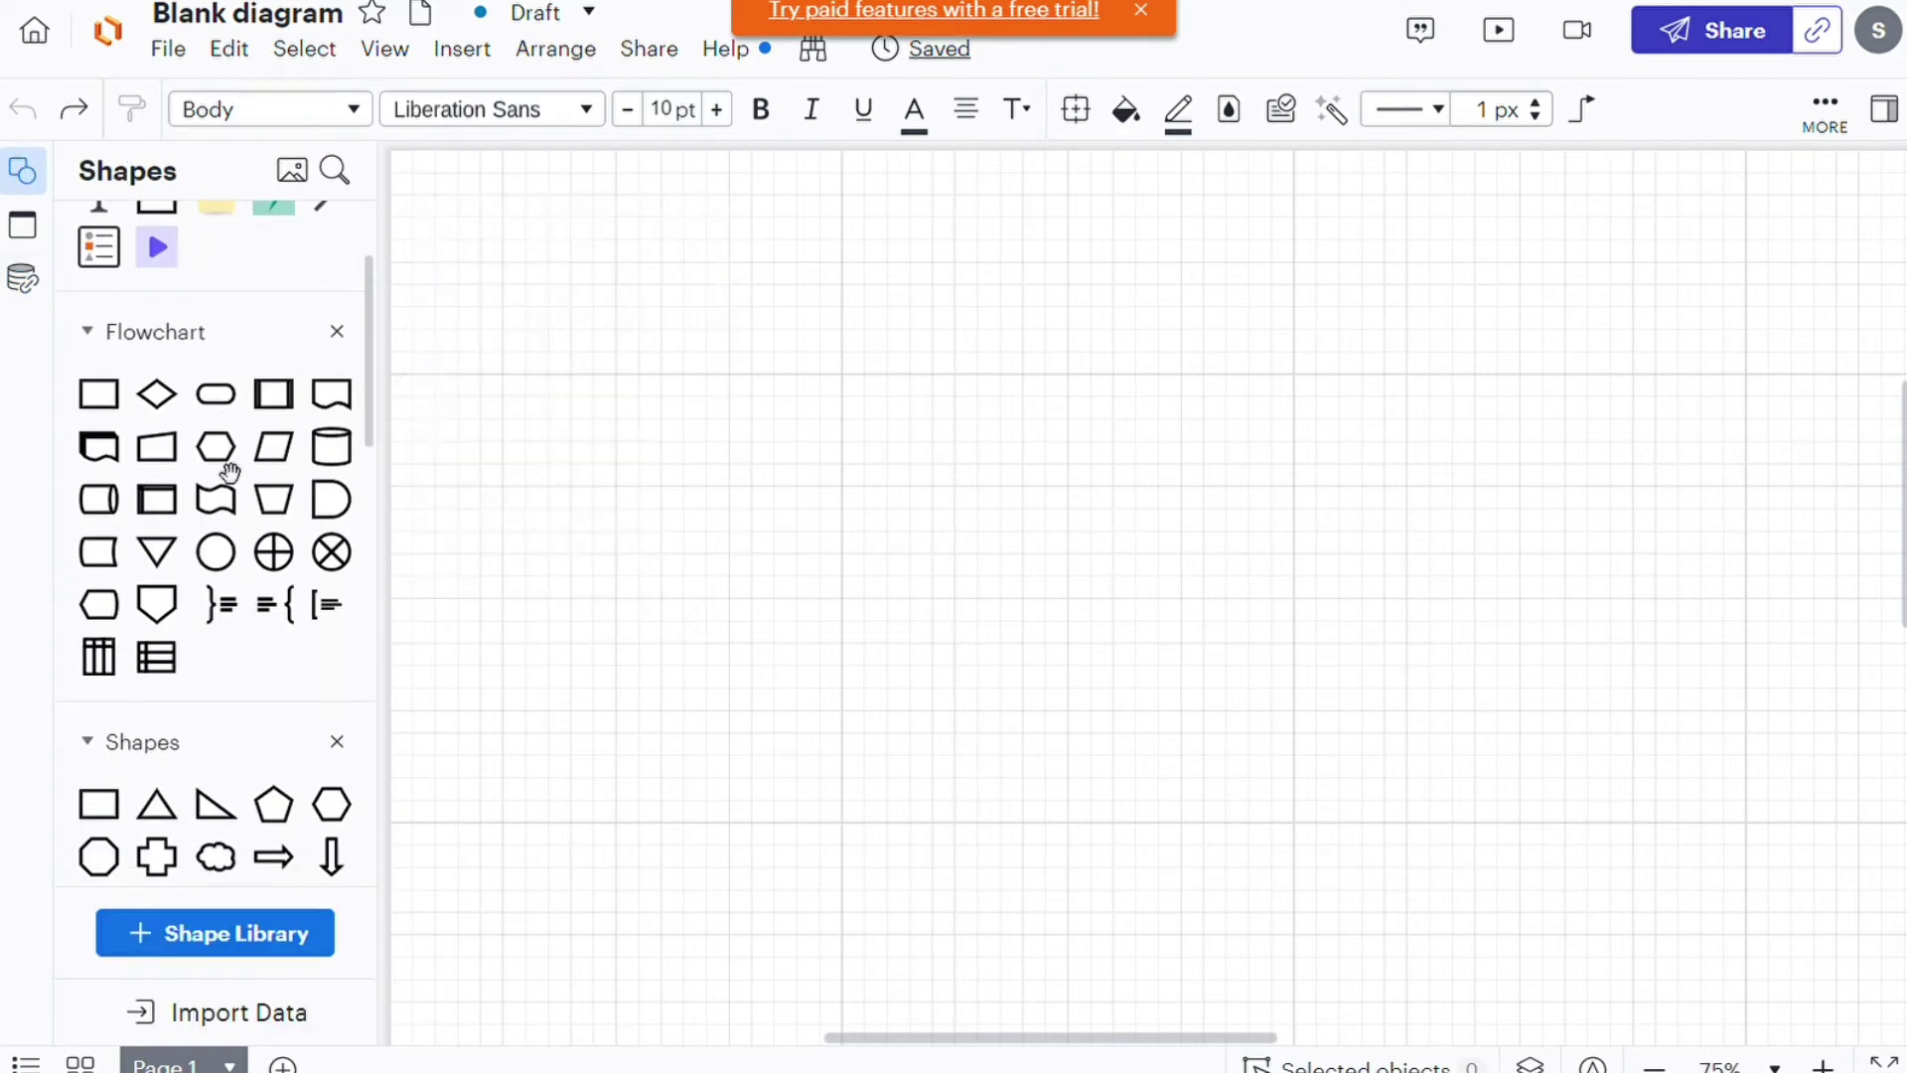
# Drag a flowchart Process shape from the library onto the blank diagram.
pyautogui.moveTo(112, 421)
pyautogui.moveTo(111, 421); pyautogui.dragTo(884, 430)
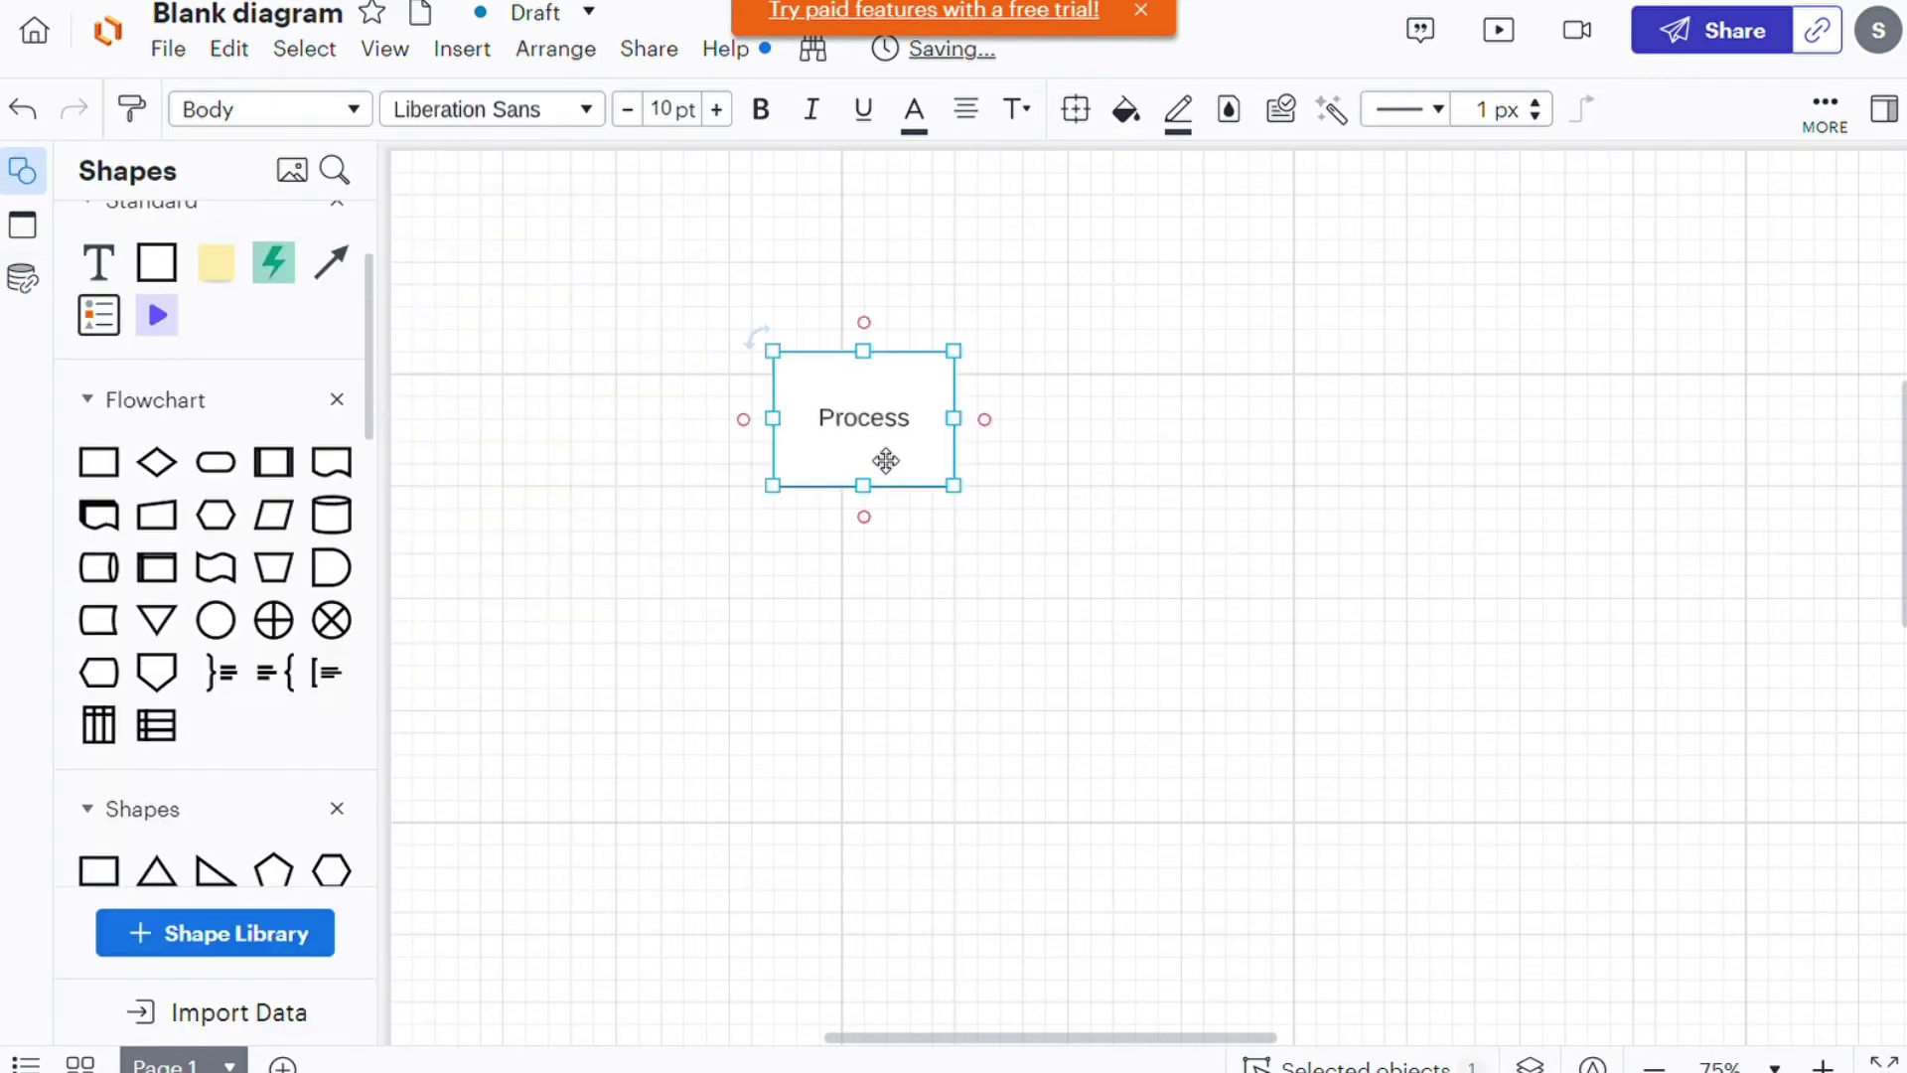
pyautogui.scroll(-10, 289, 520)
pyautogui.scroll(10, 219, 397)
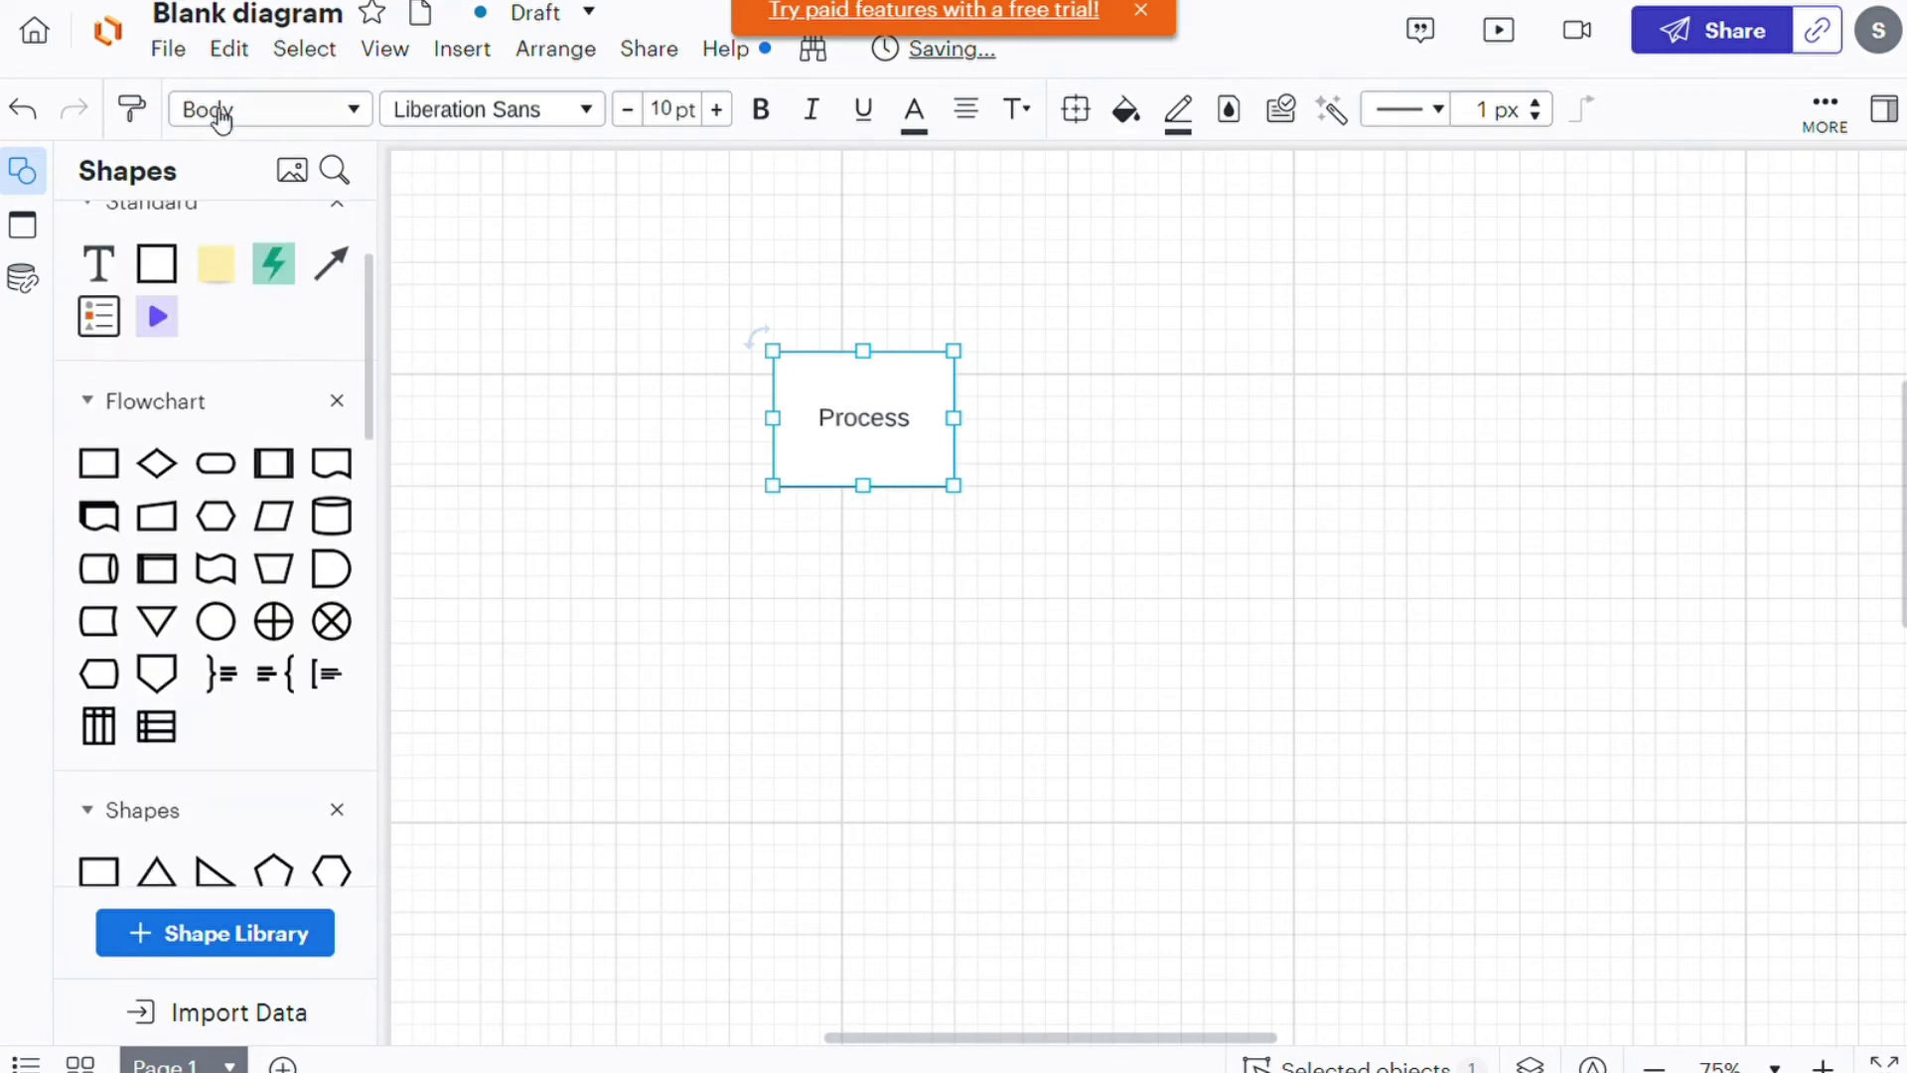
# Browse the File, Select, Insert and Help menus, then dismiss them and deselect.
pyautogui.click(168, 50)
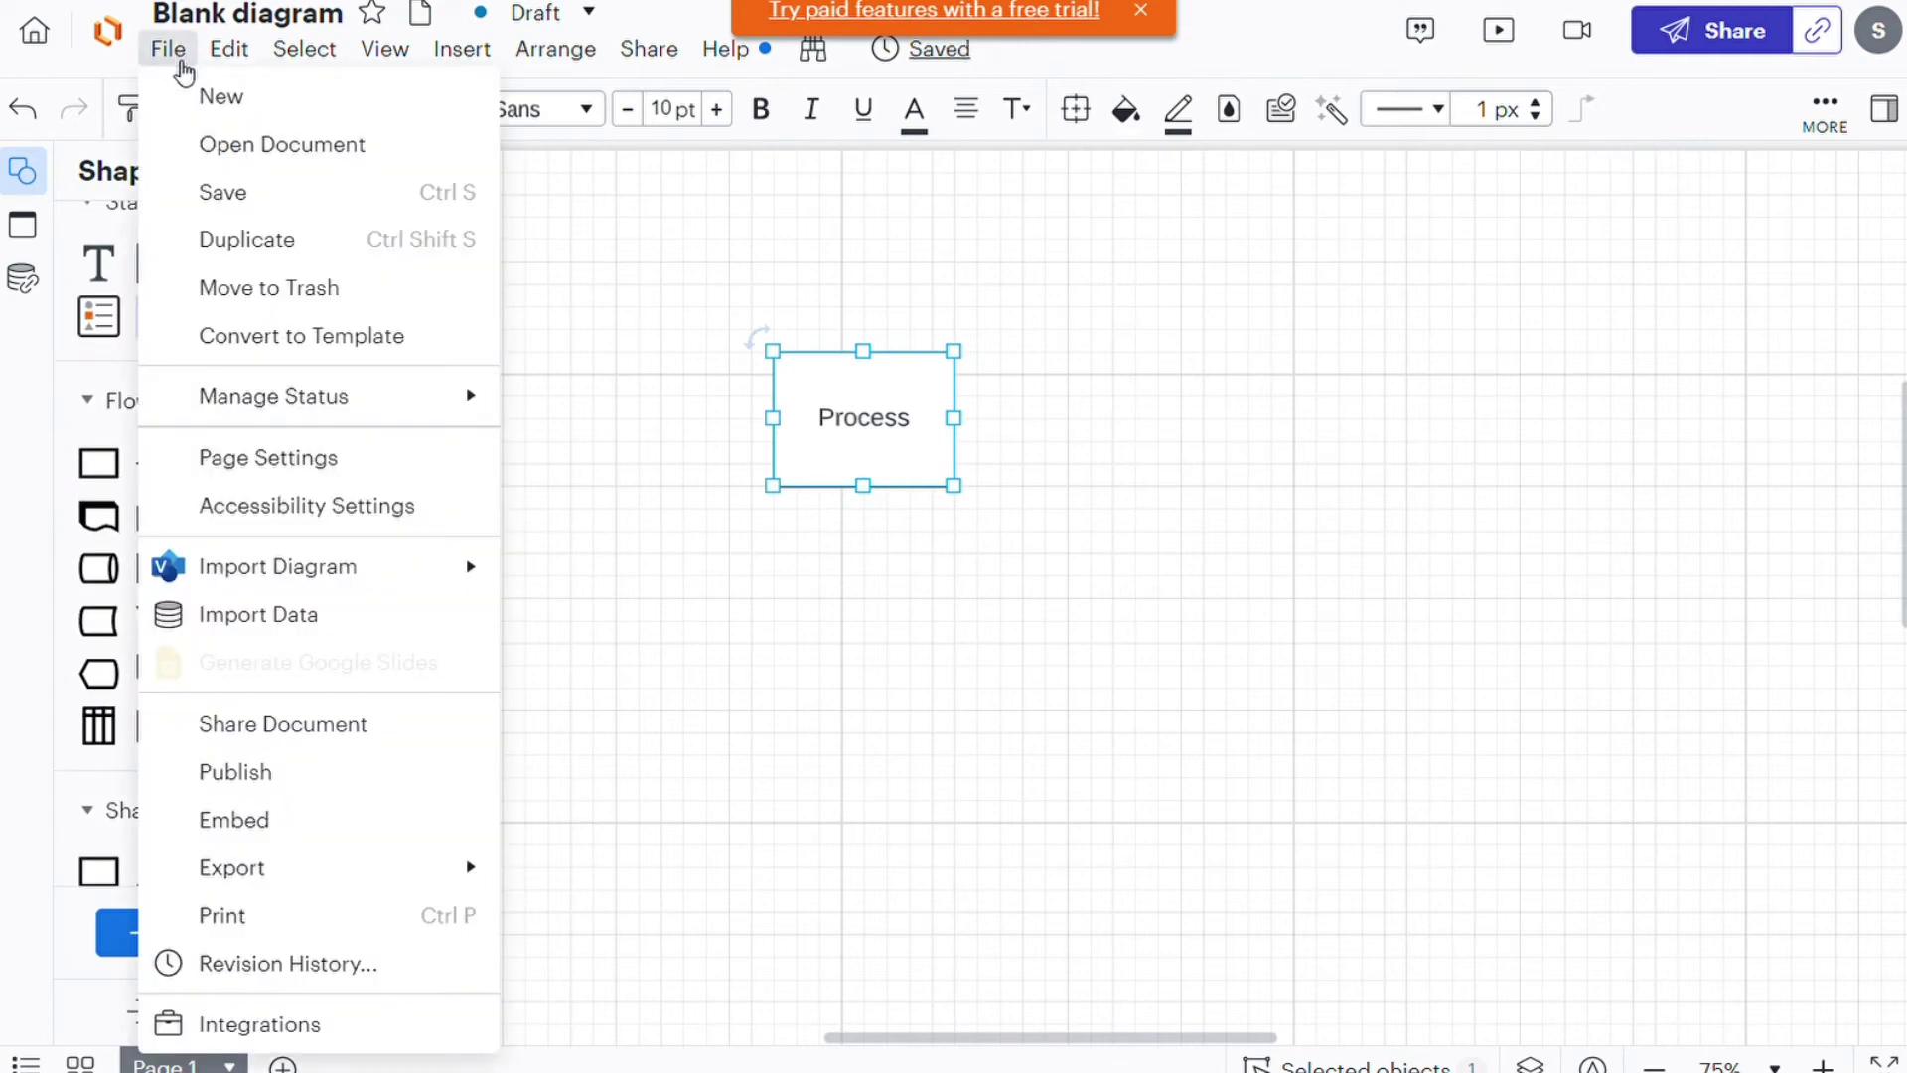
pyautogui.moveTo(278, 57)
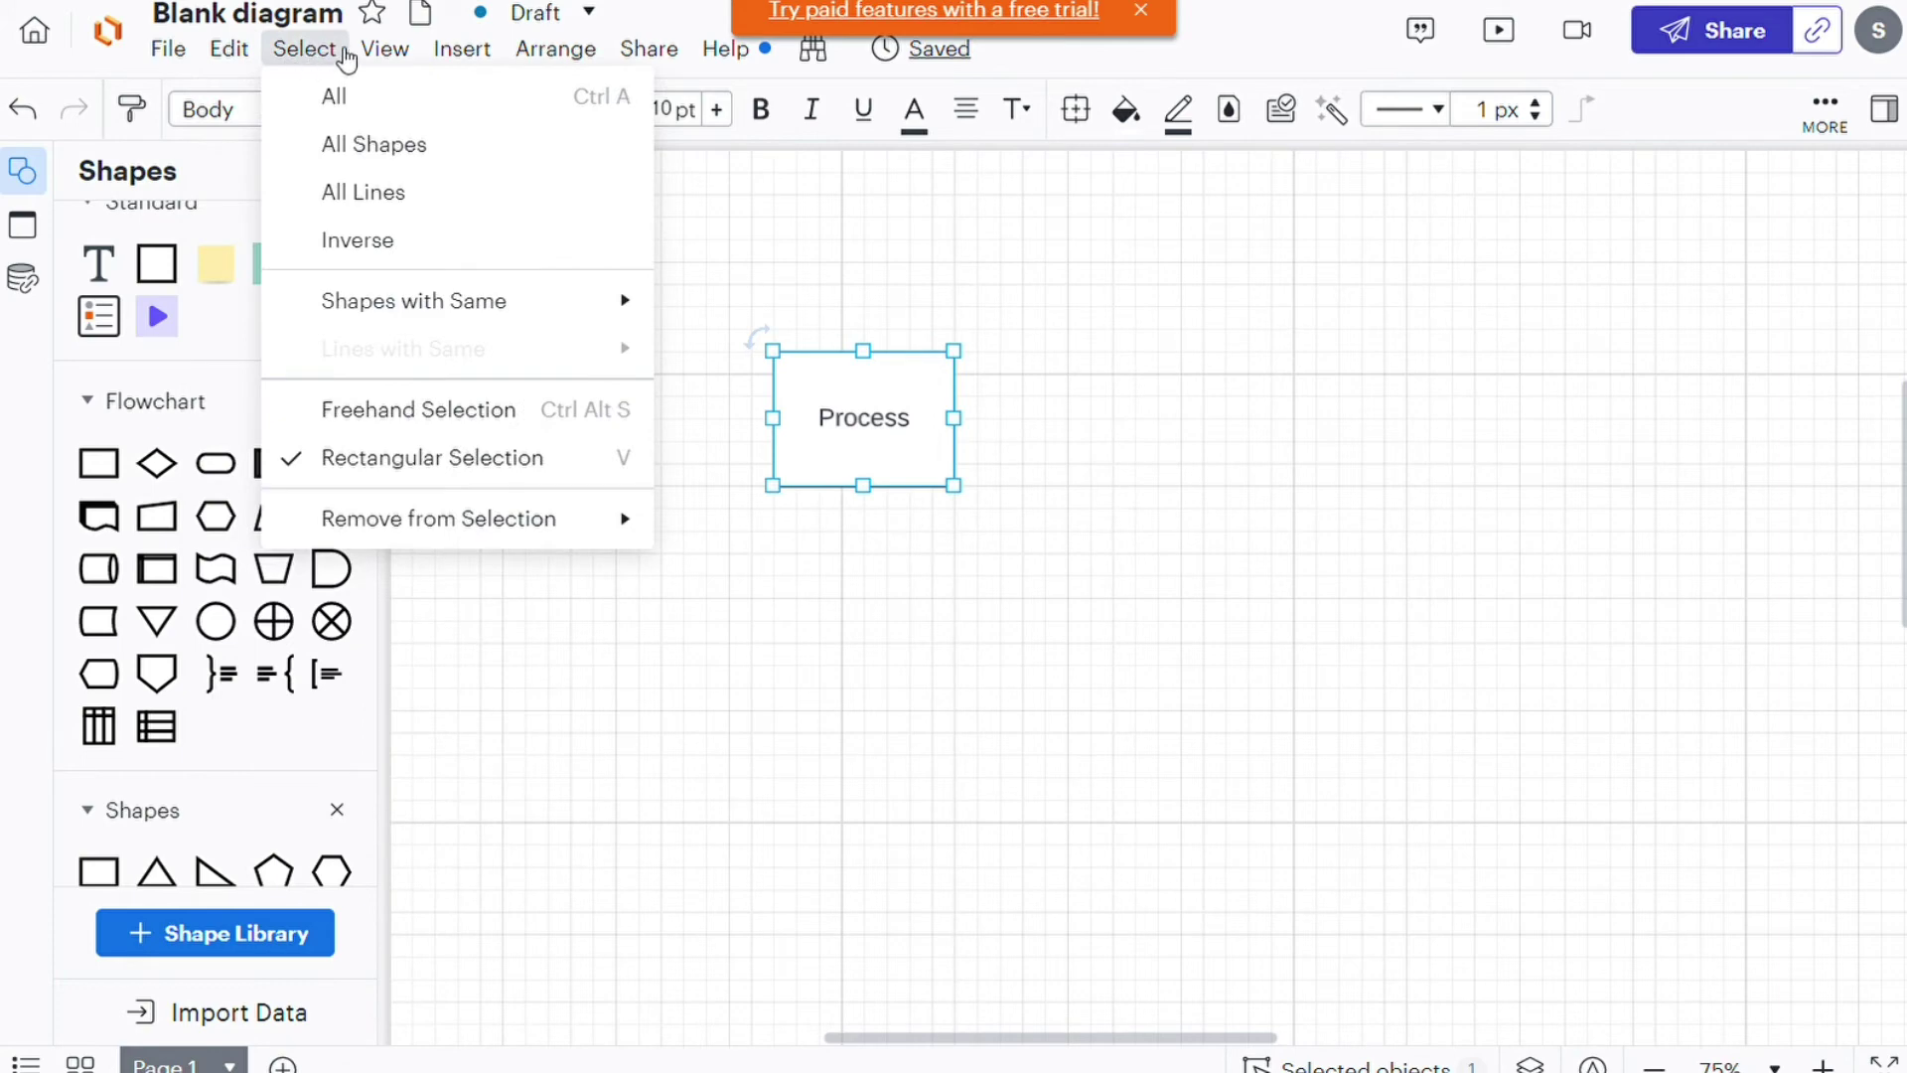
pyautogui.moveTo(379, 56)
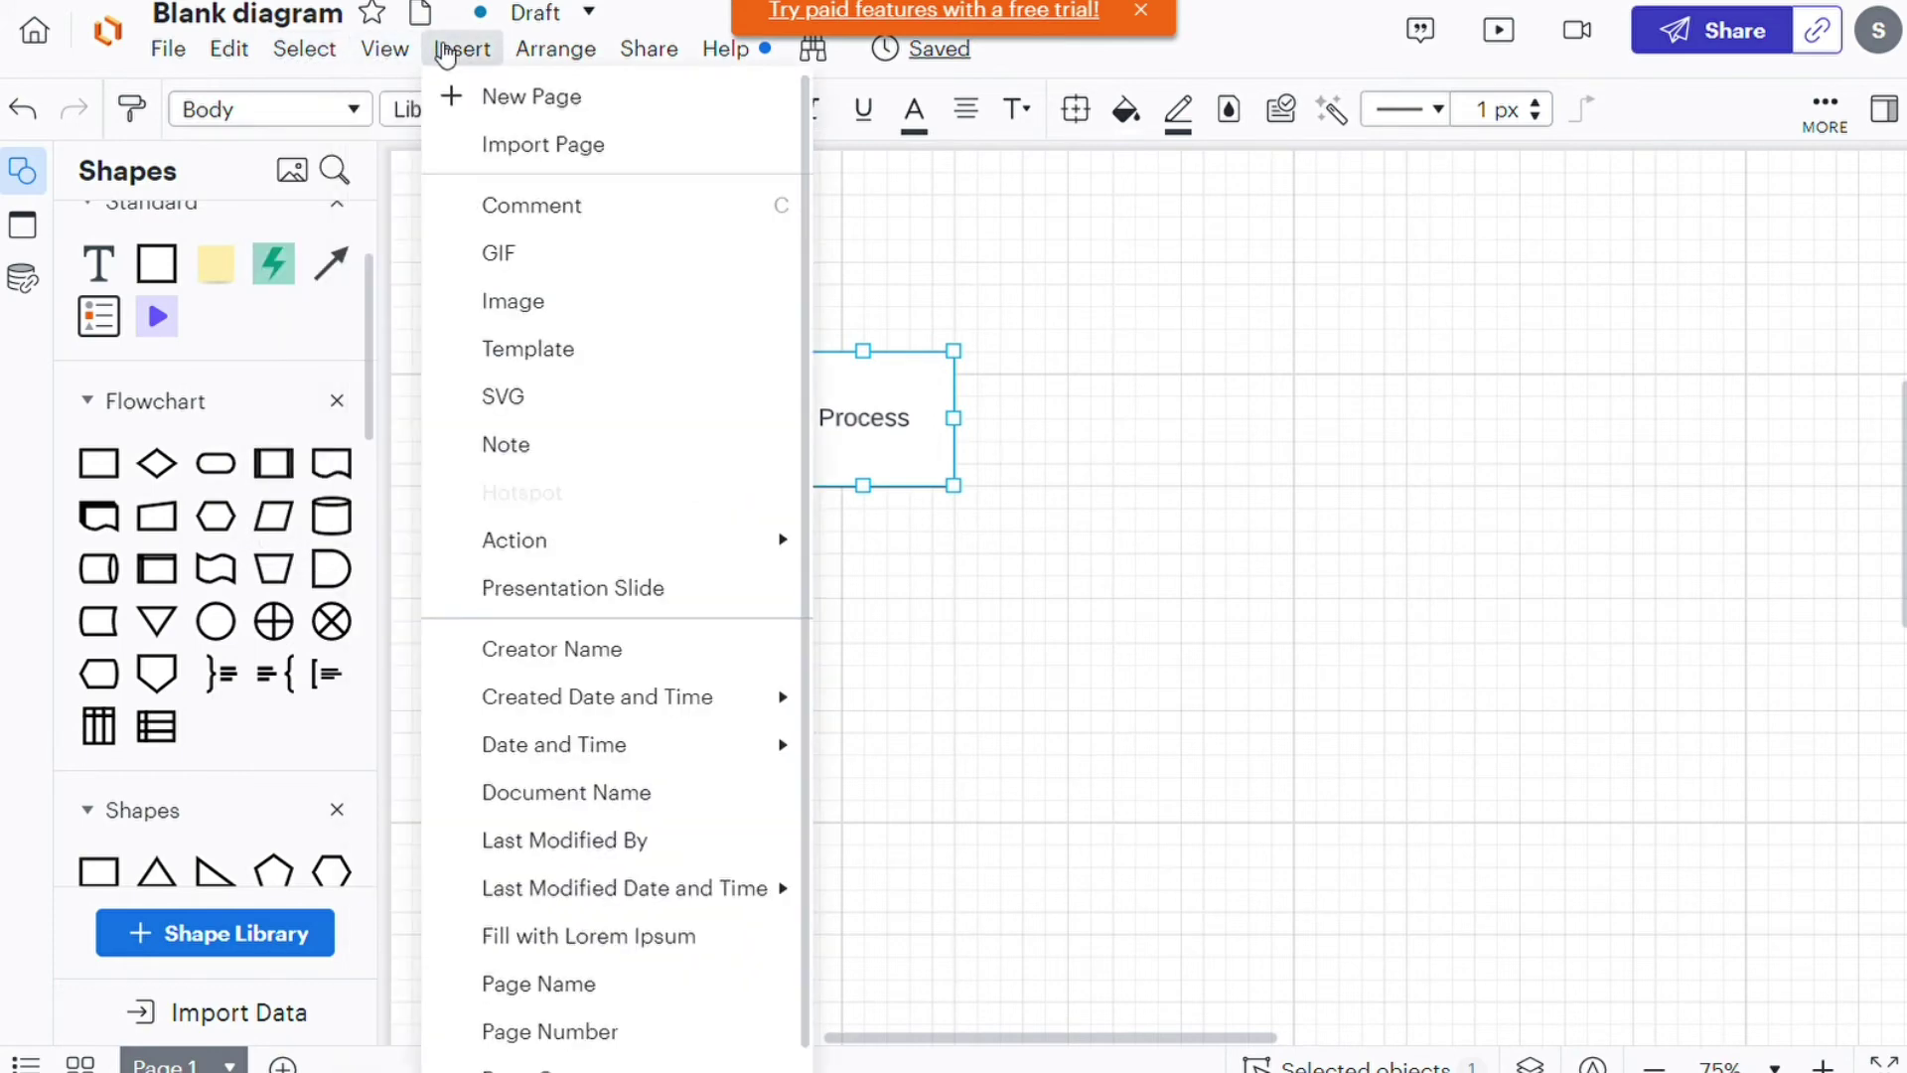
pyautogui.moveTo(591, 56)
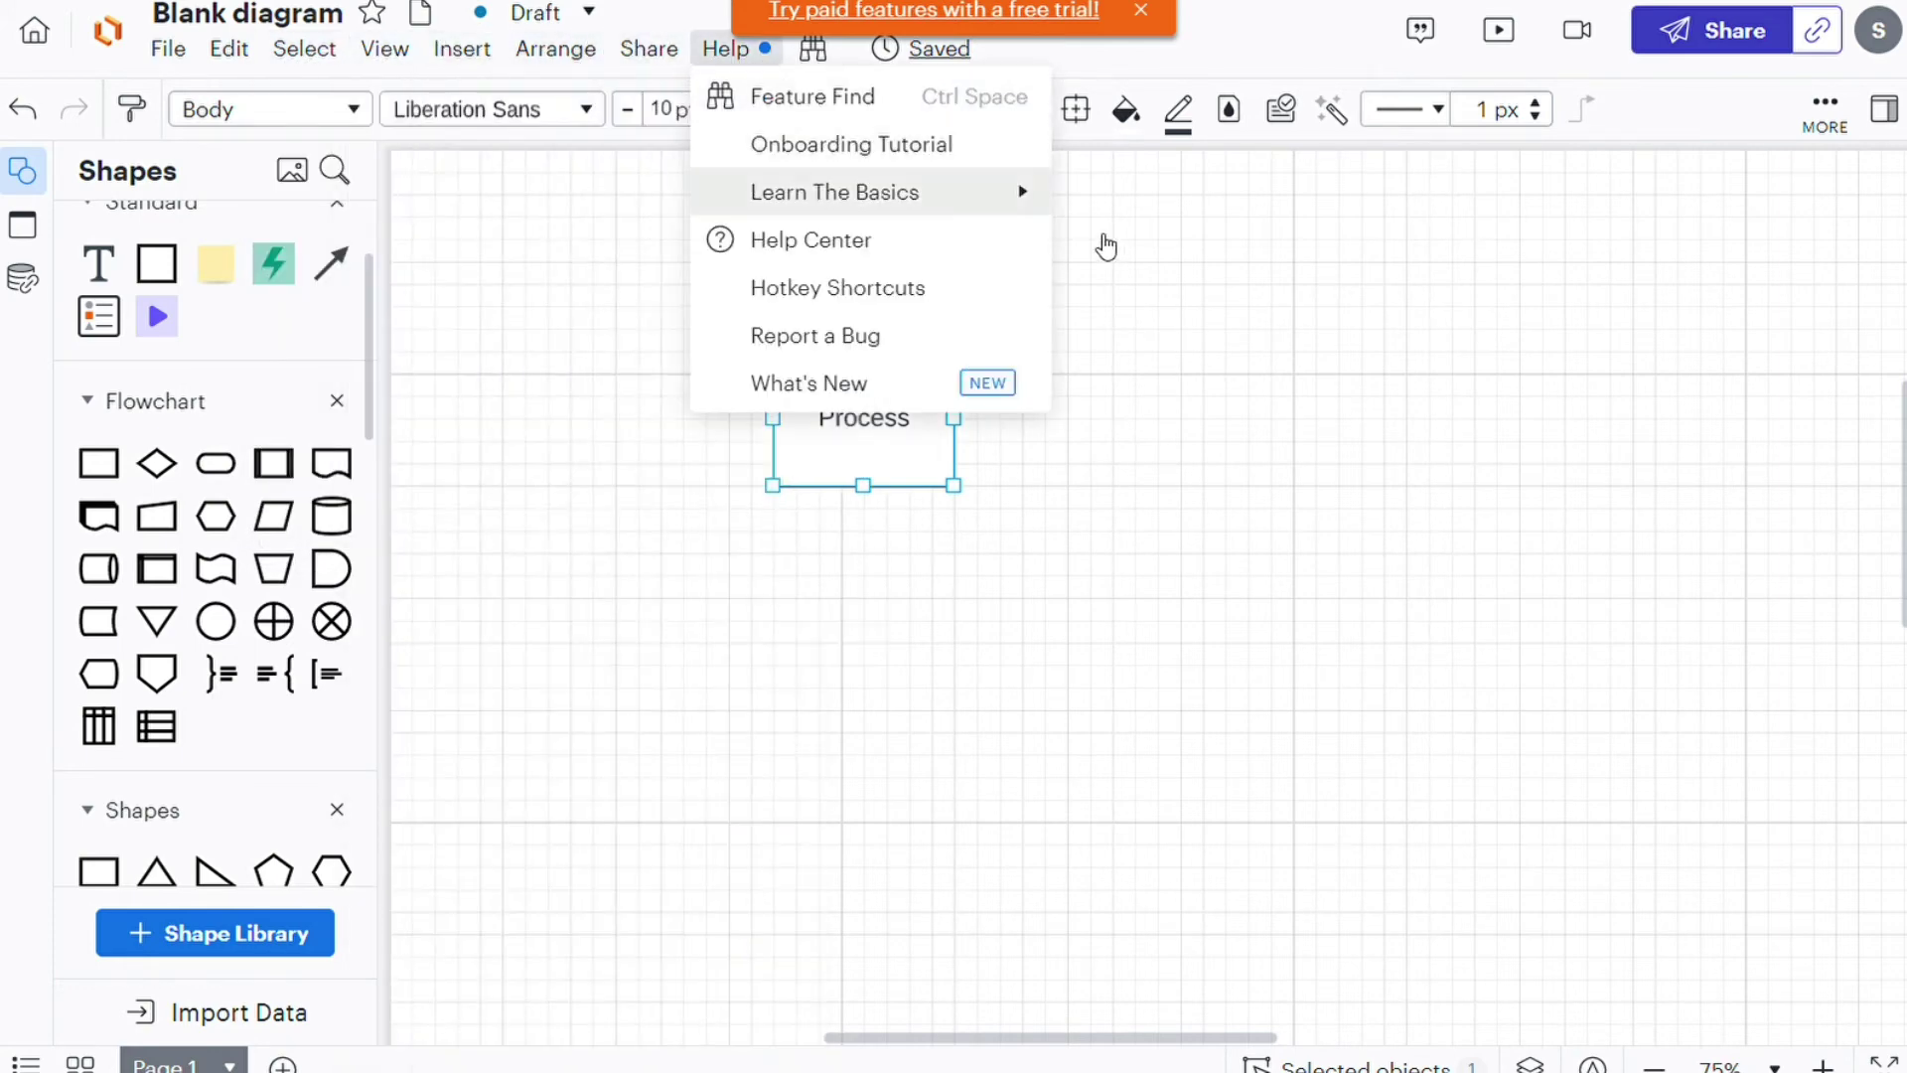
pyautogui.click(944, 576)
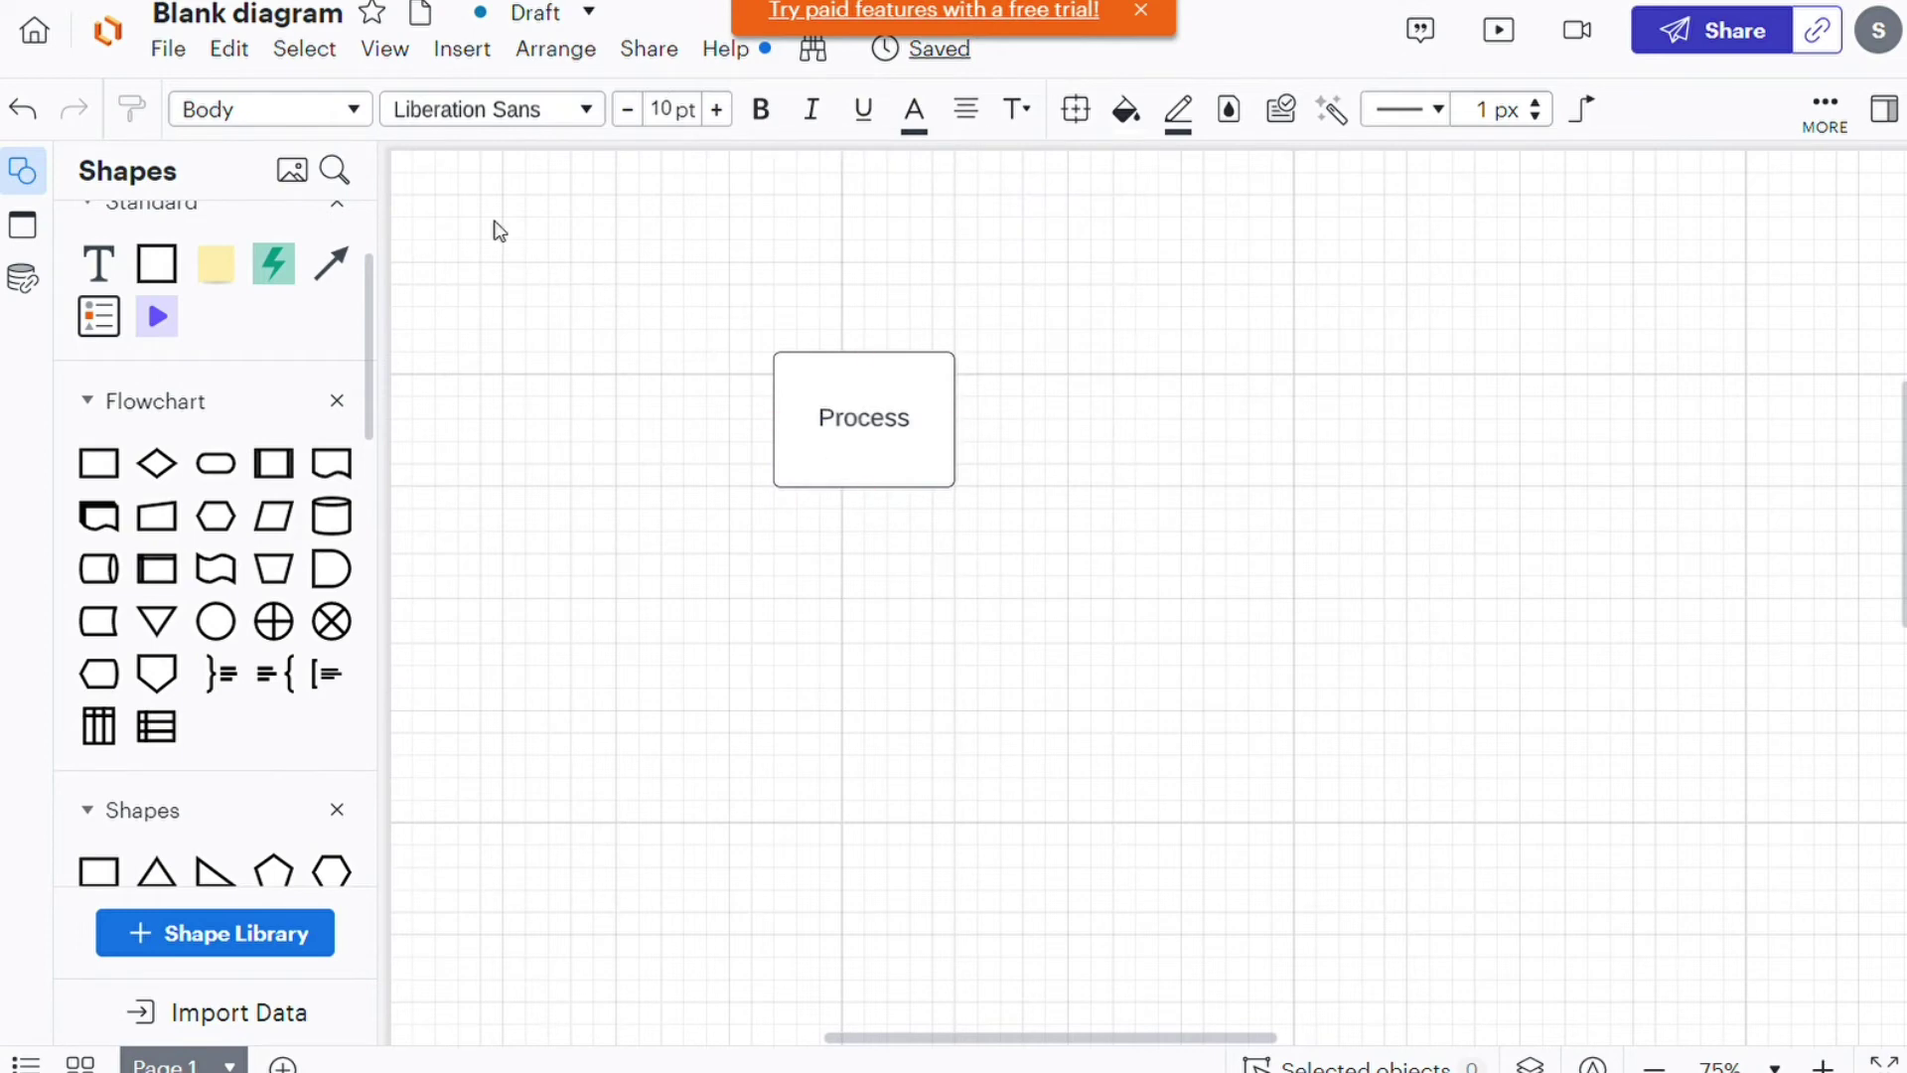
# Insert the Critical-to-quality tree from Tree diagram templates and drag-select the whole tree.
pyautogui.click(466, 60)
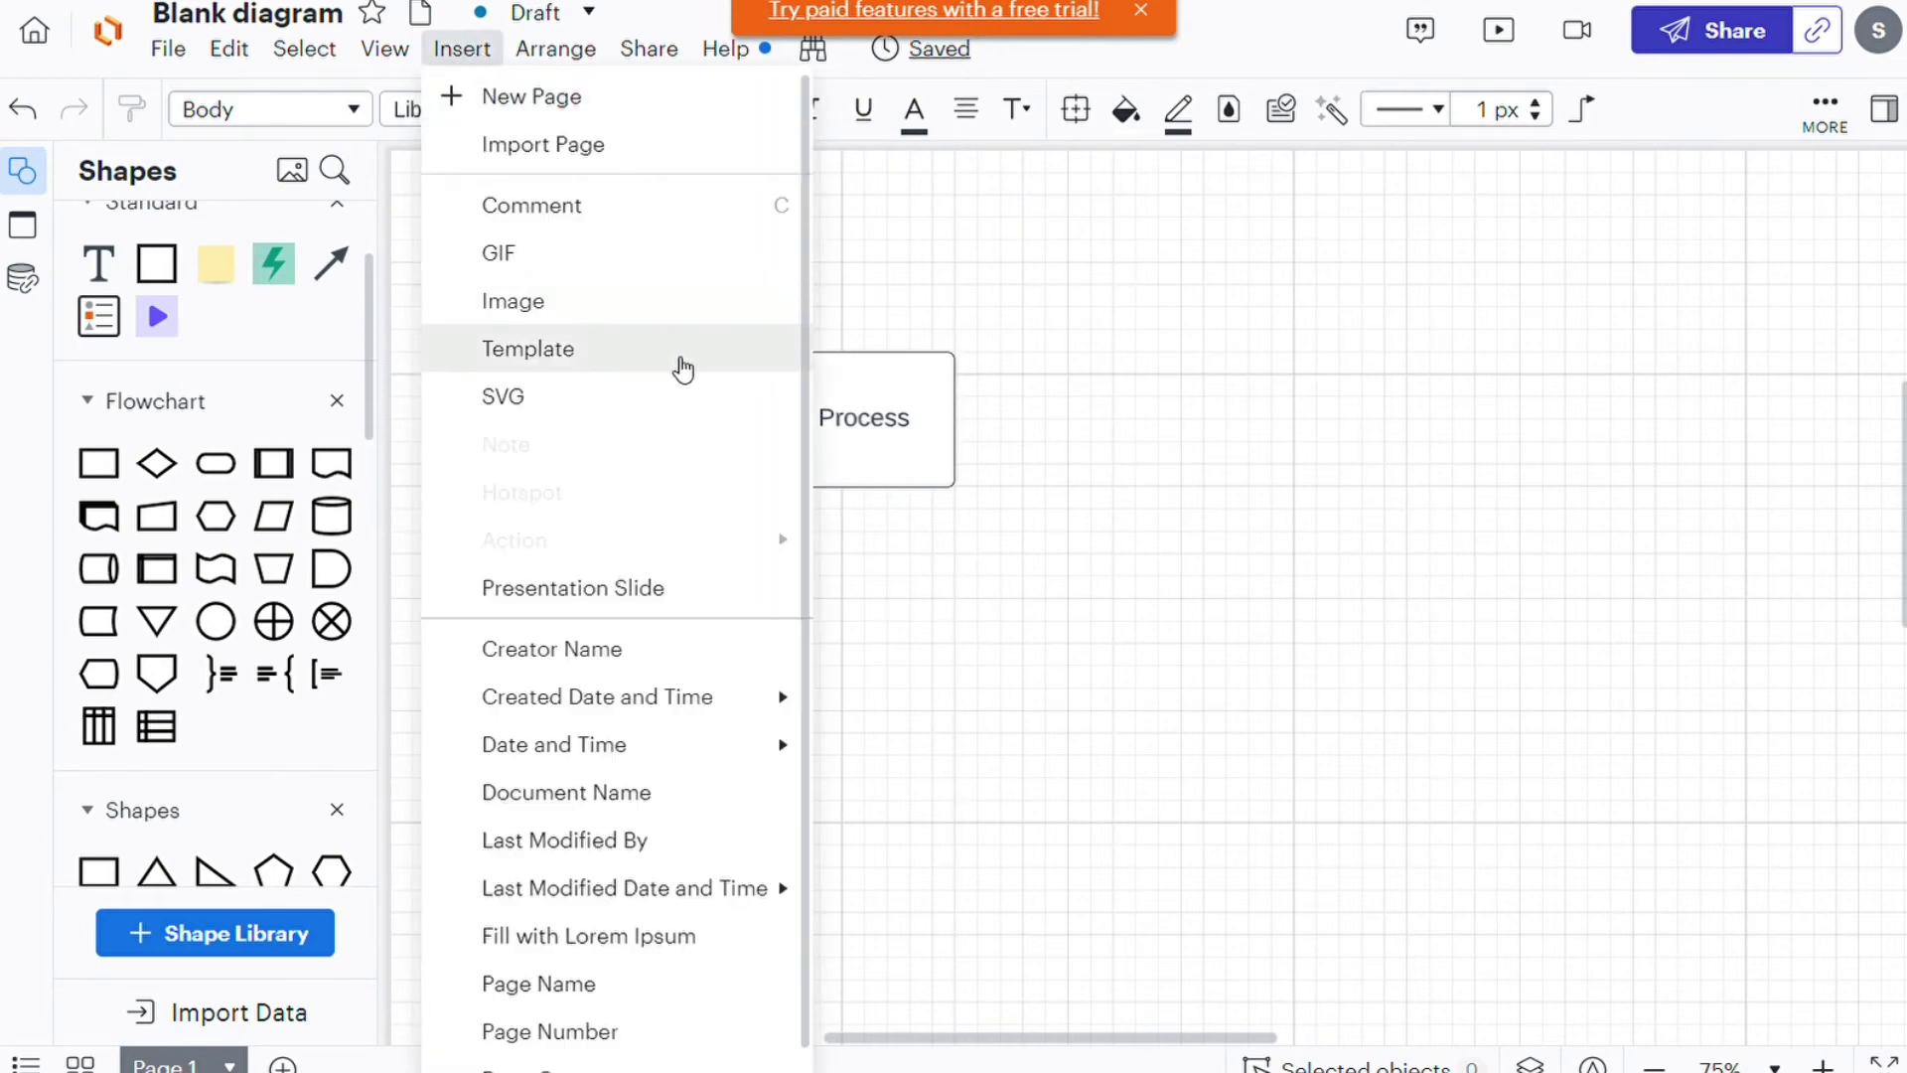
pyautogui.click(632, 363)
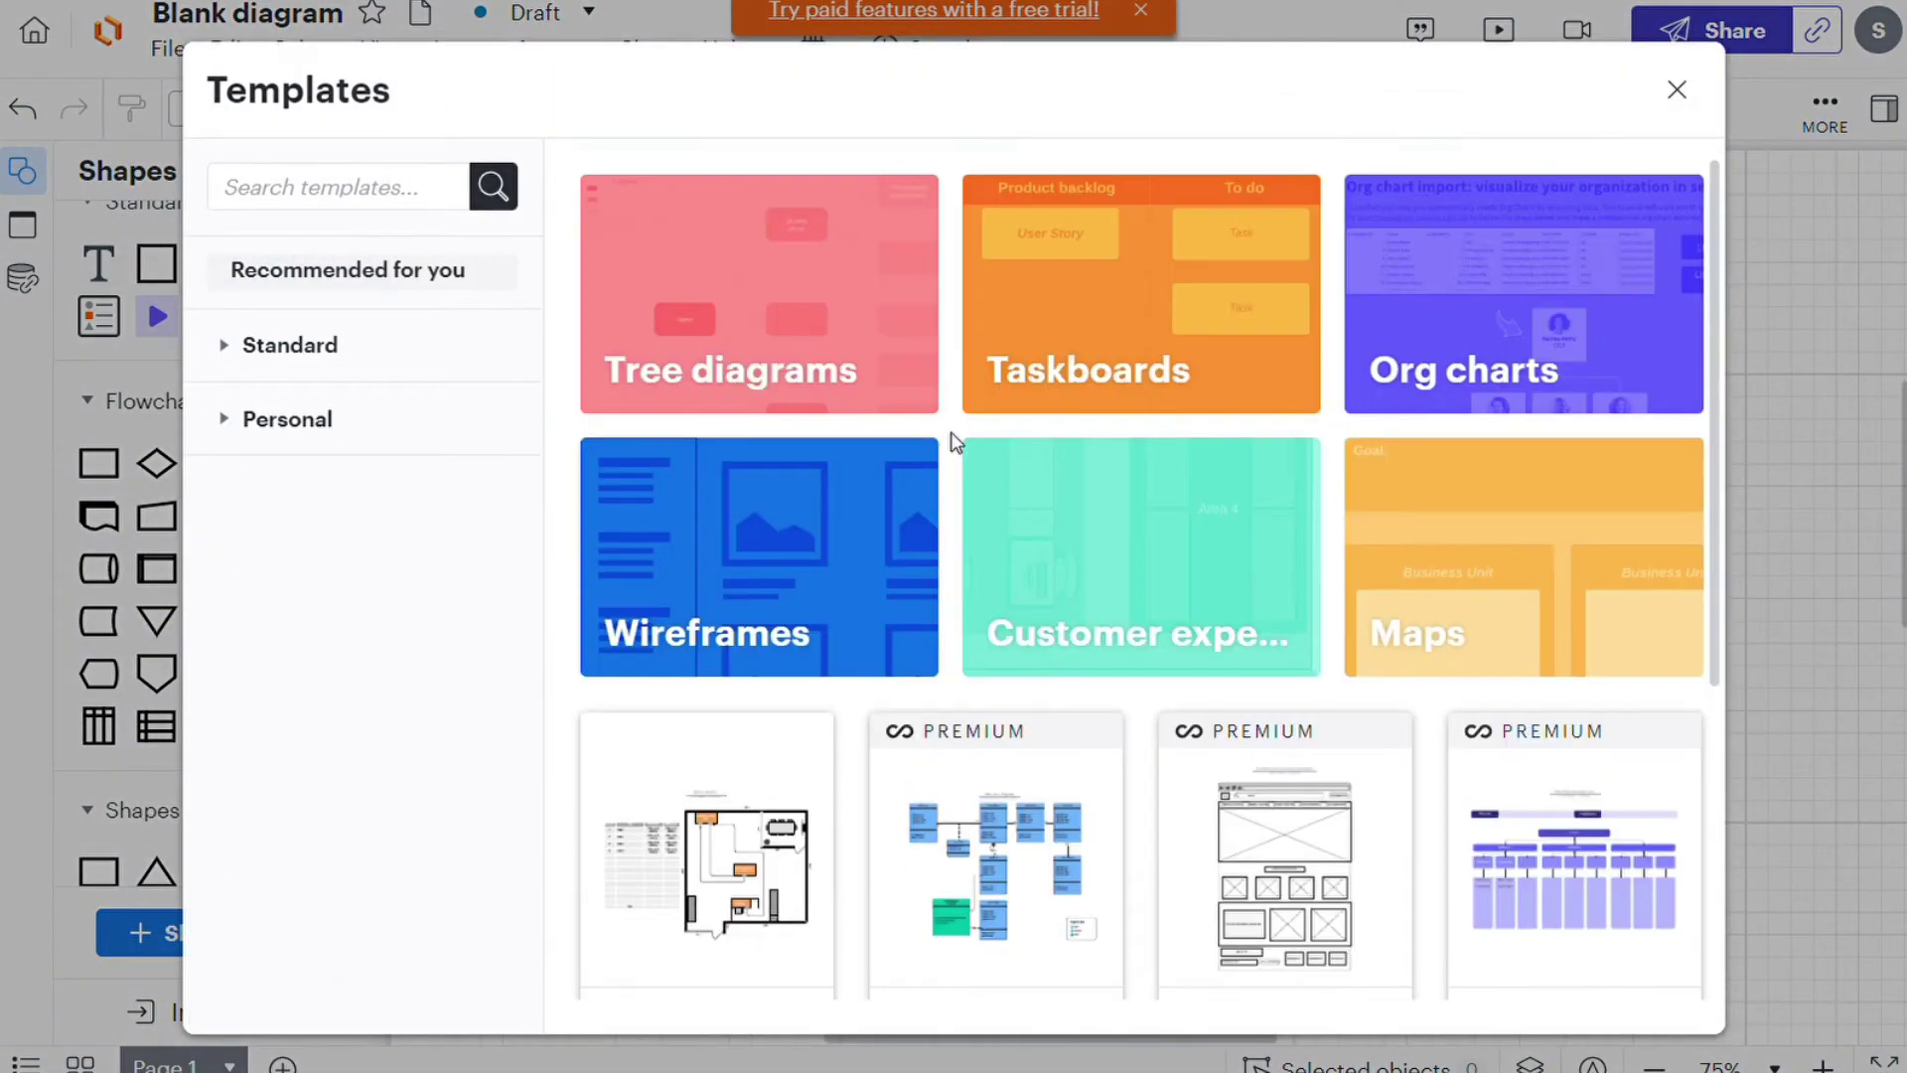
pyautogui.click(806, 300)
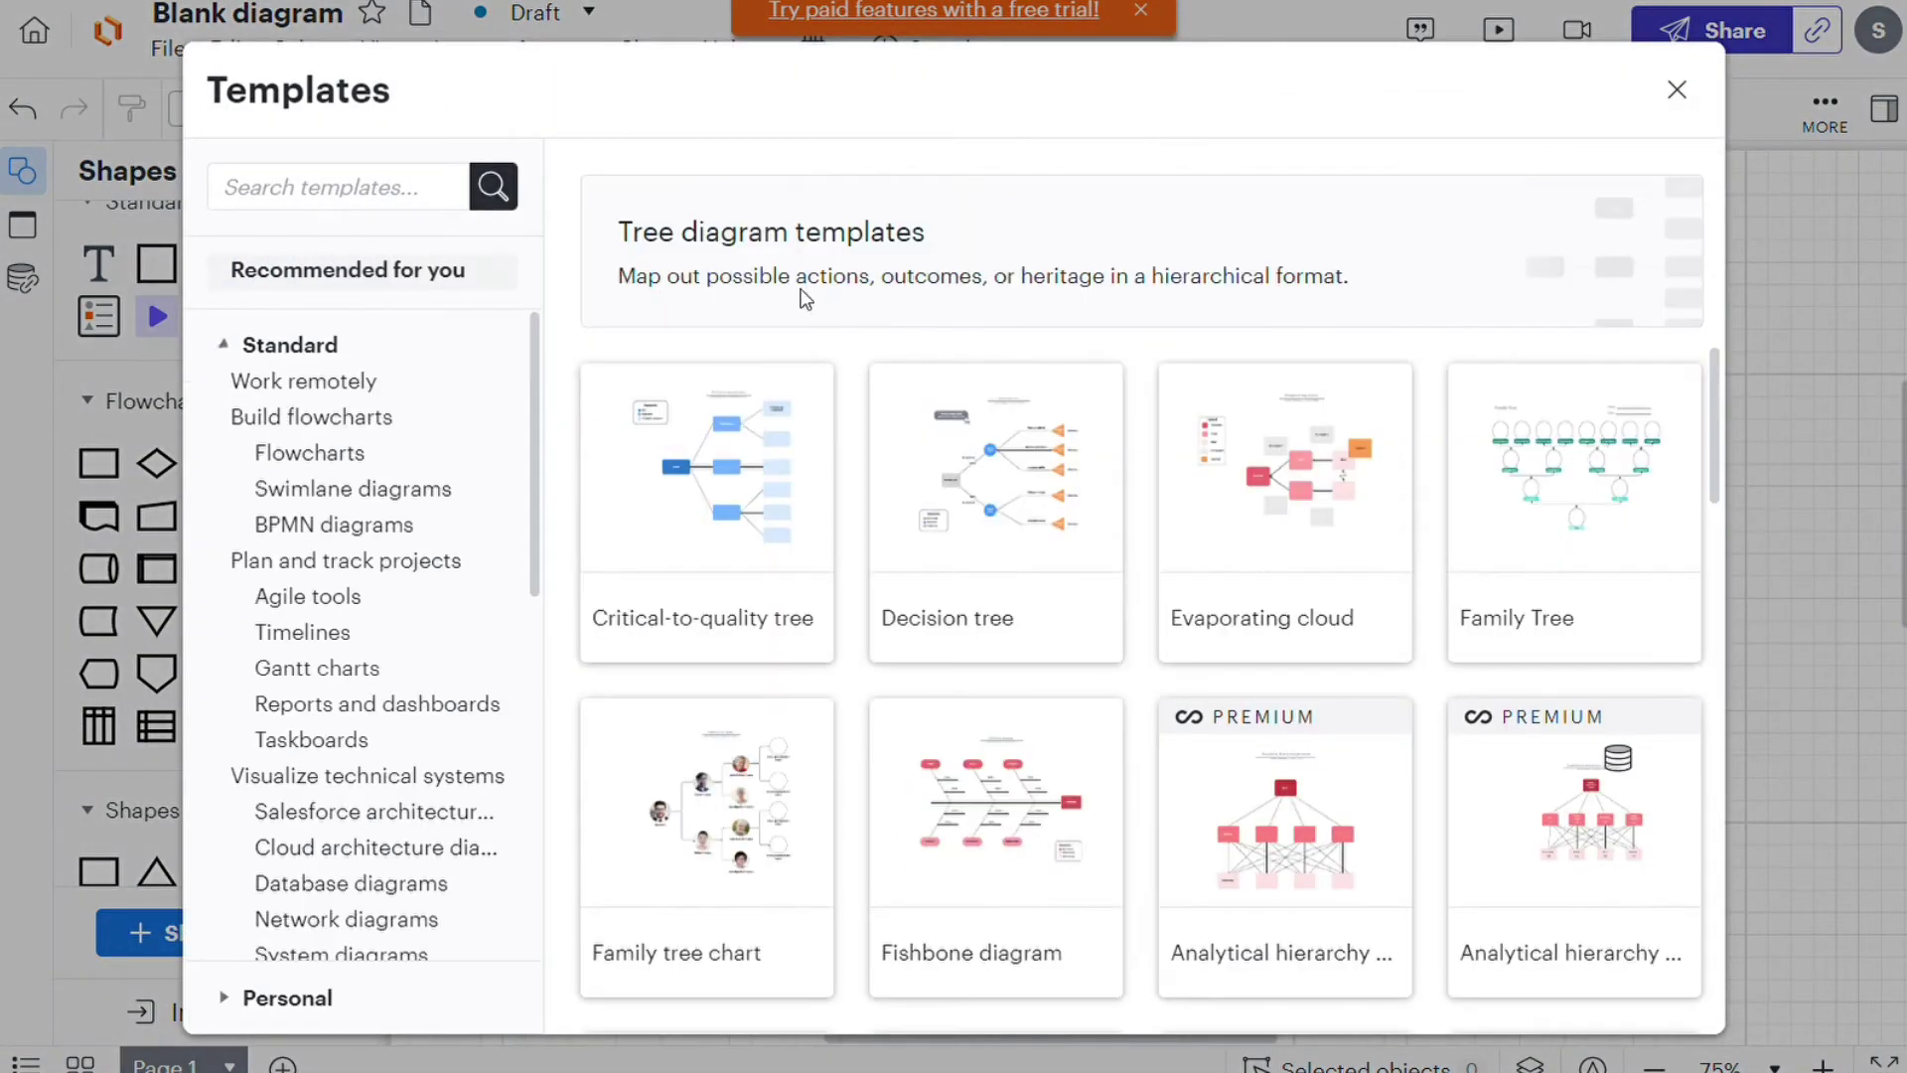
pyautogui.scroll(-2, 873, 460)
pyautogui.scroll(2, 817, 532)
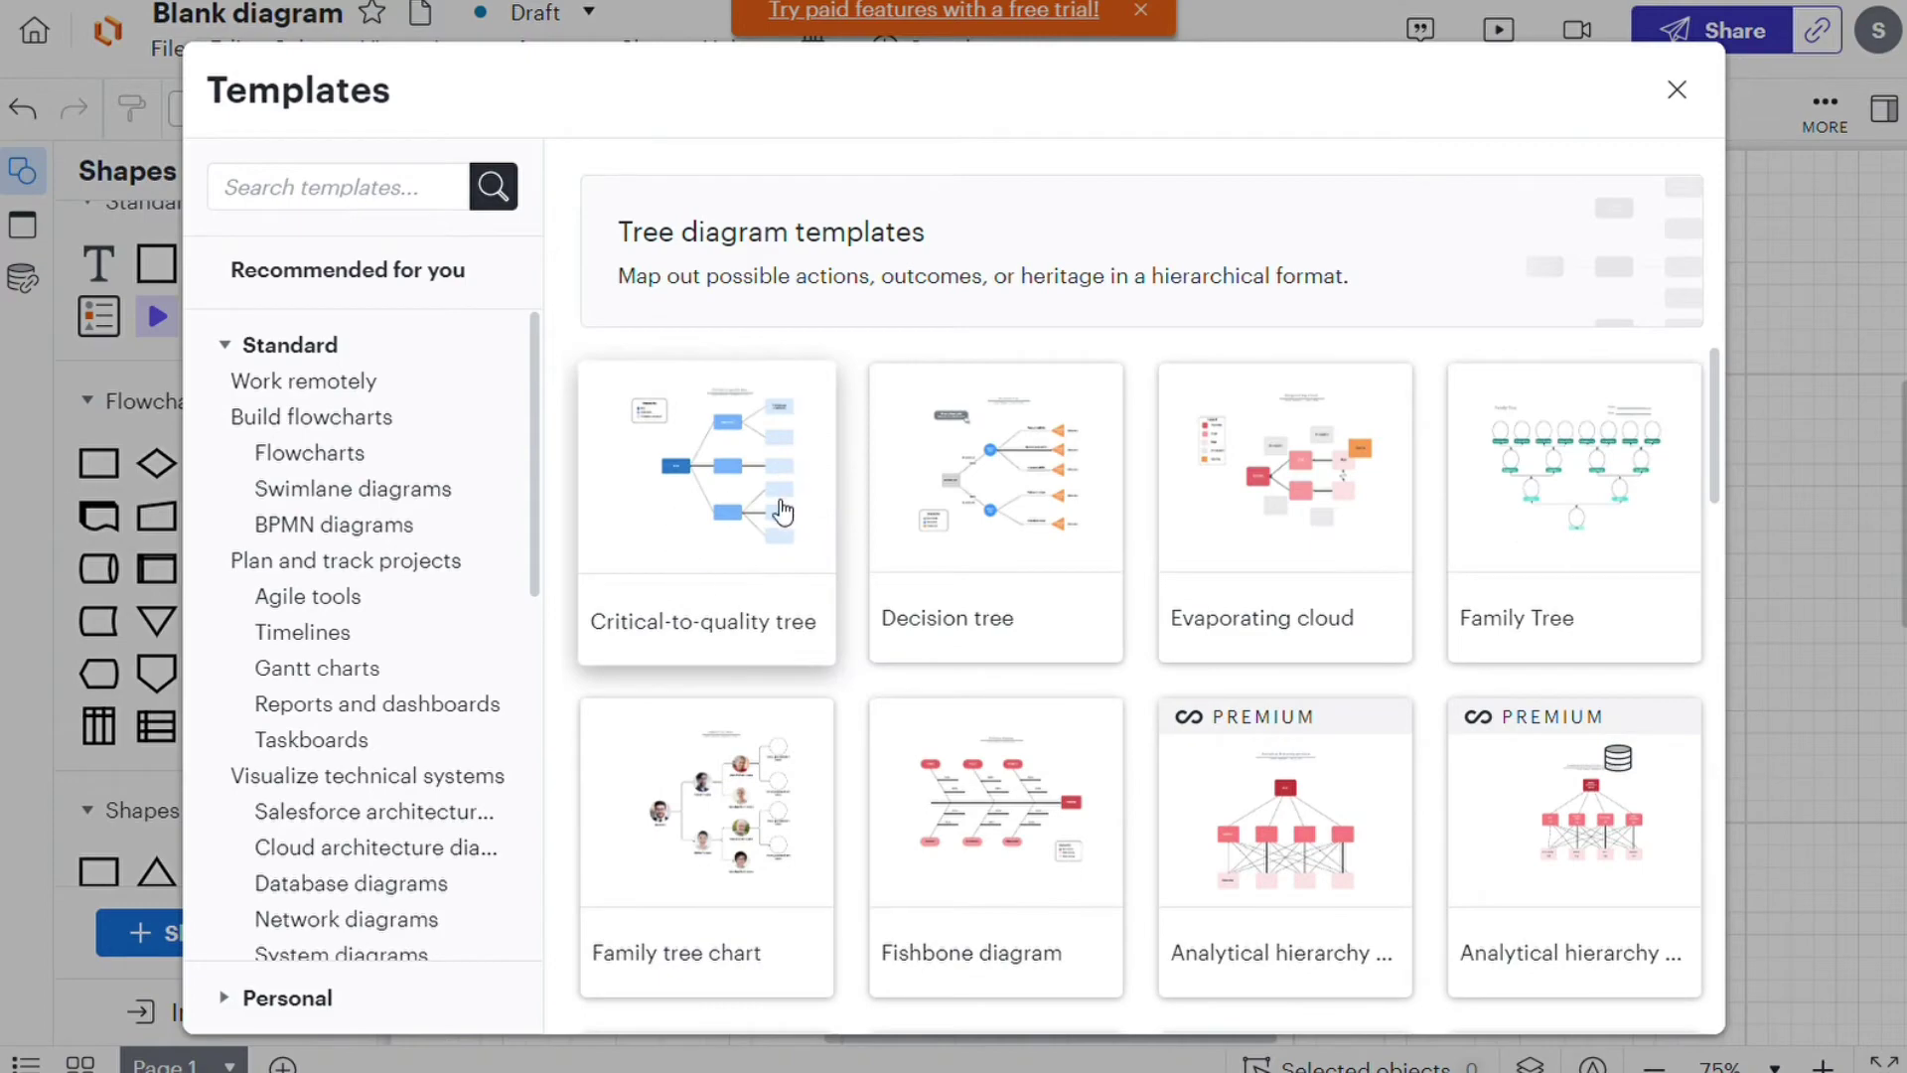
pyautogui.scroll(-7, 961, 689)
pyautogui.scroll(-1, 962, 689)
pyautogui.scroll(8, 898, 519)
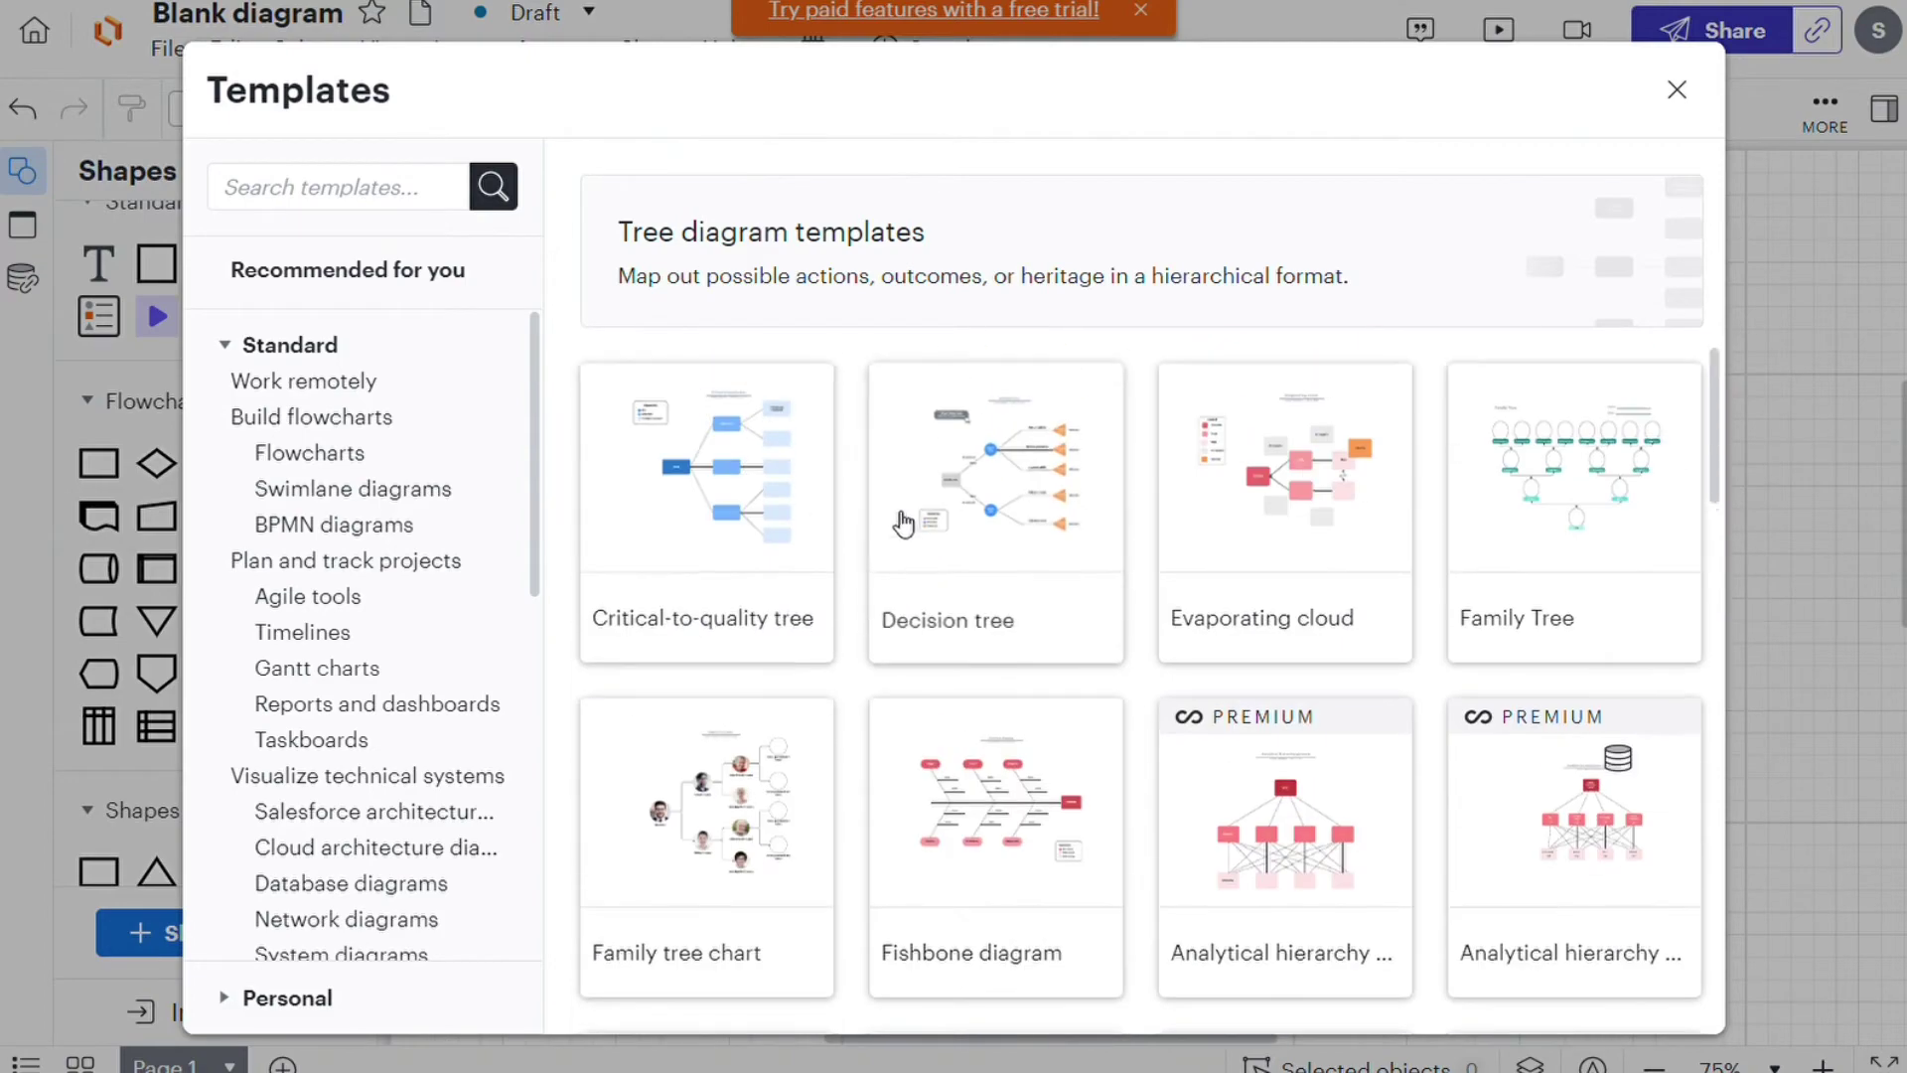
pyautogui.click(777, 496)
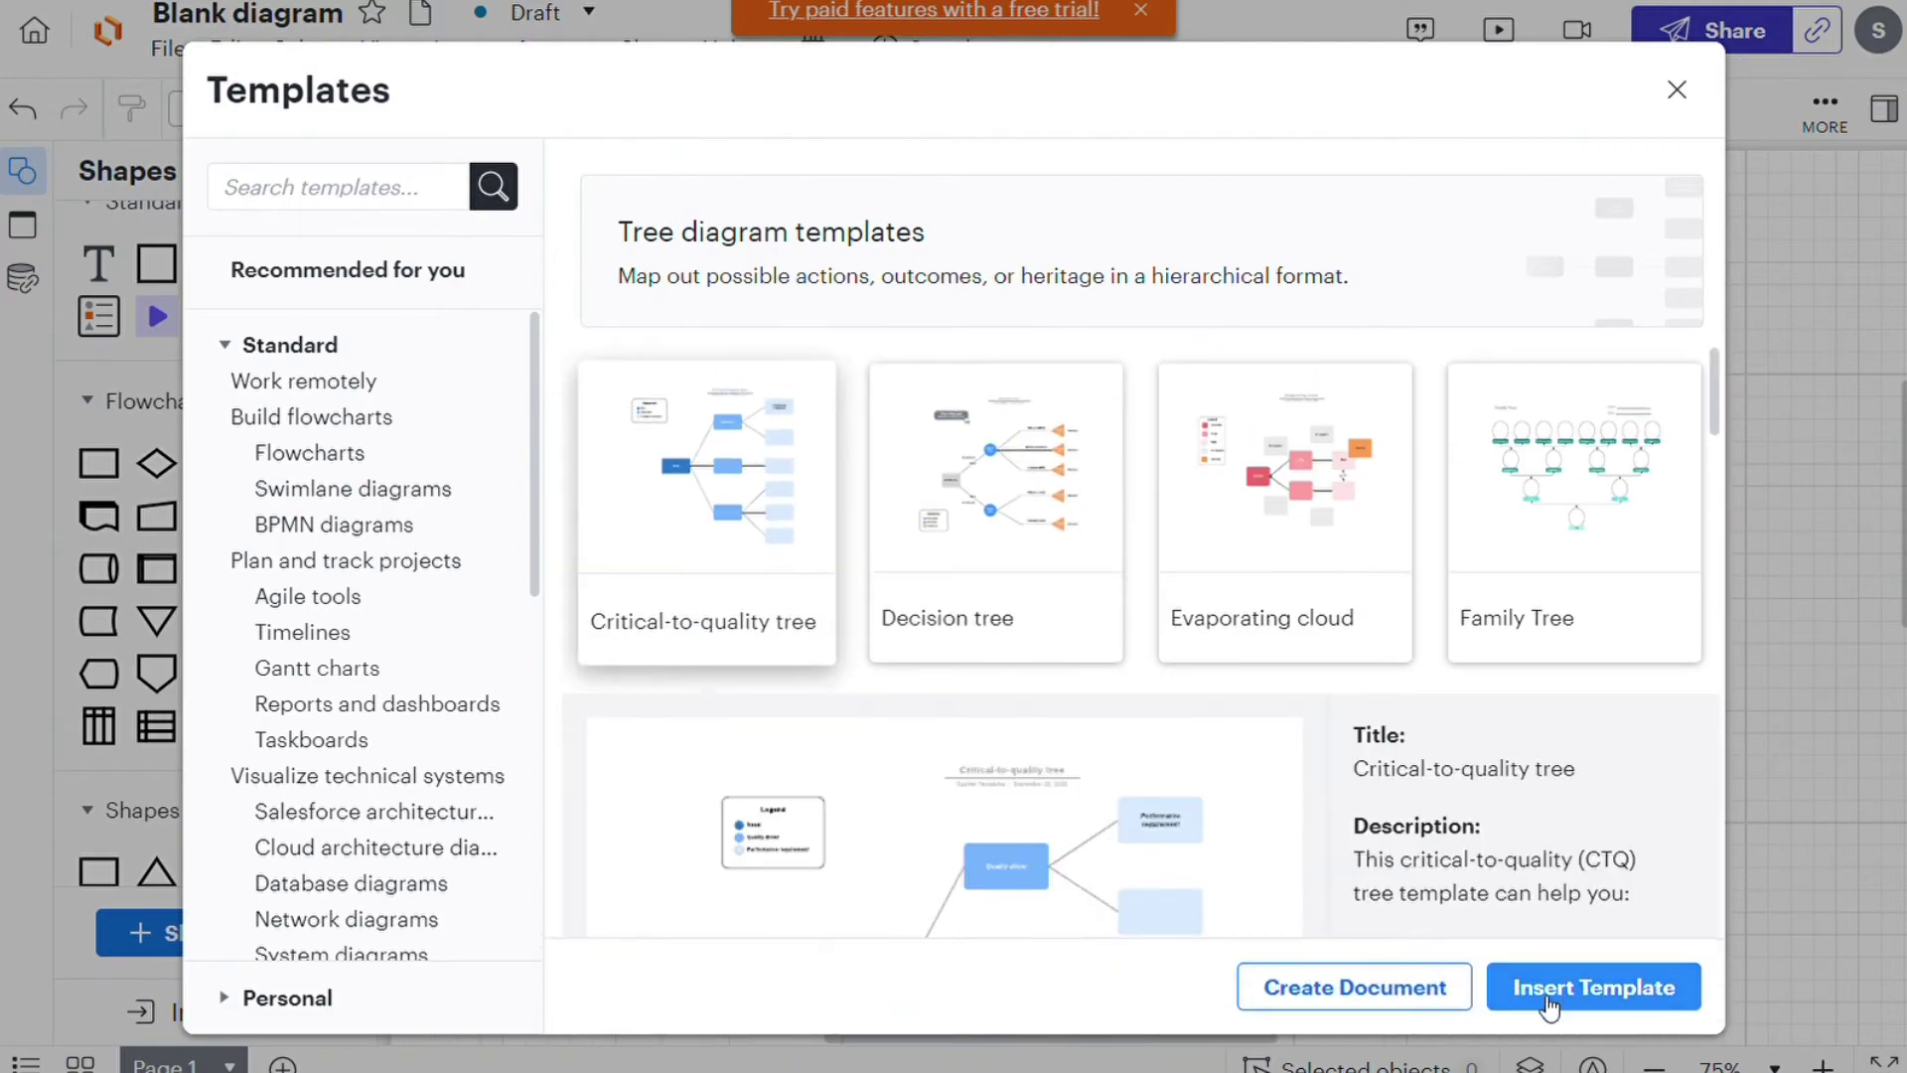
pyautogui.click(1583, 1007)
pyautogui.click(914, 417)
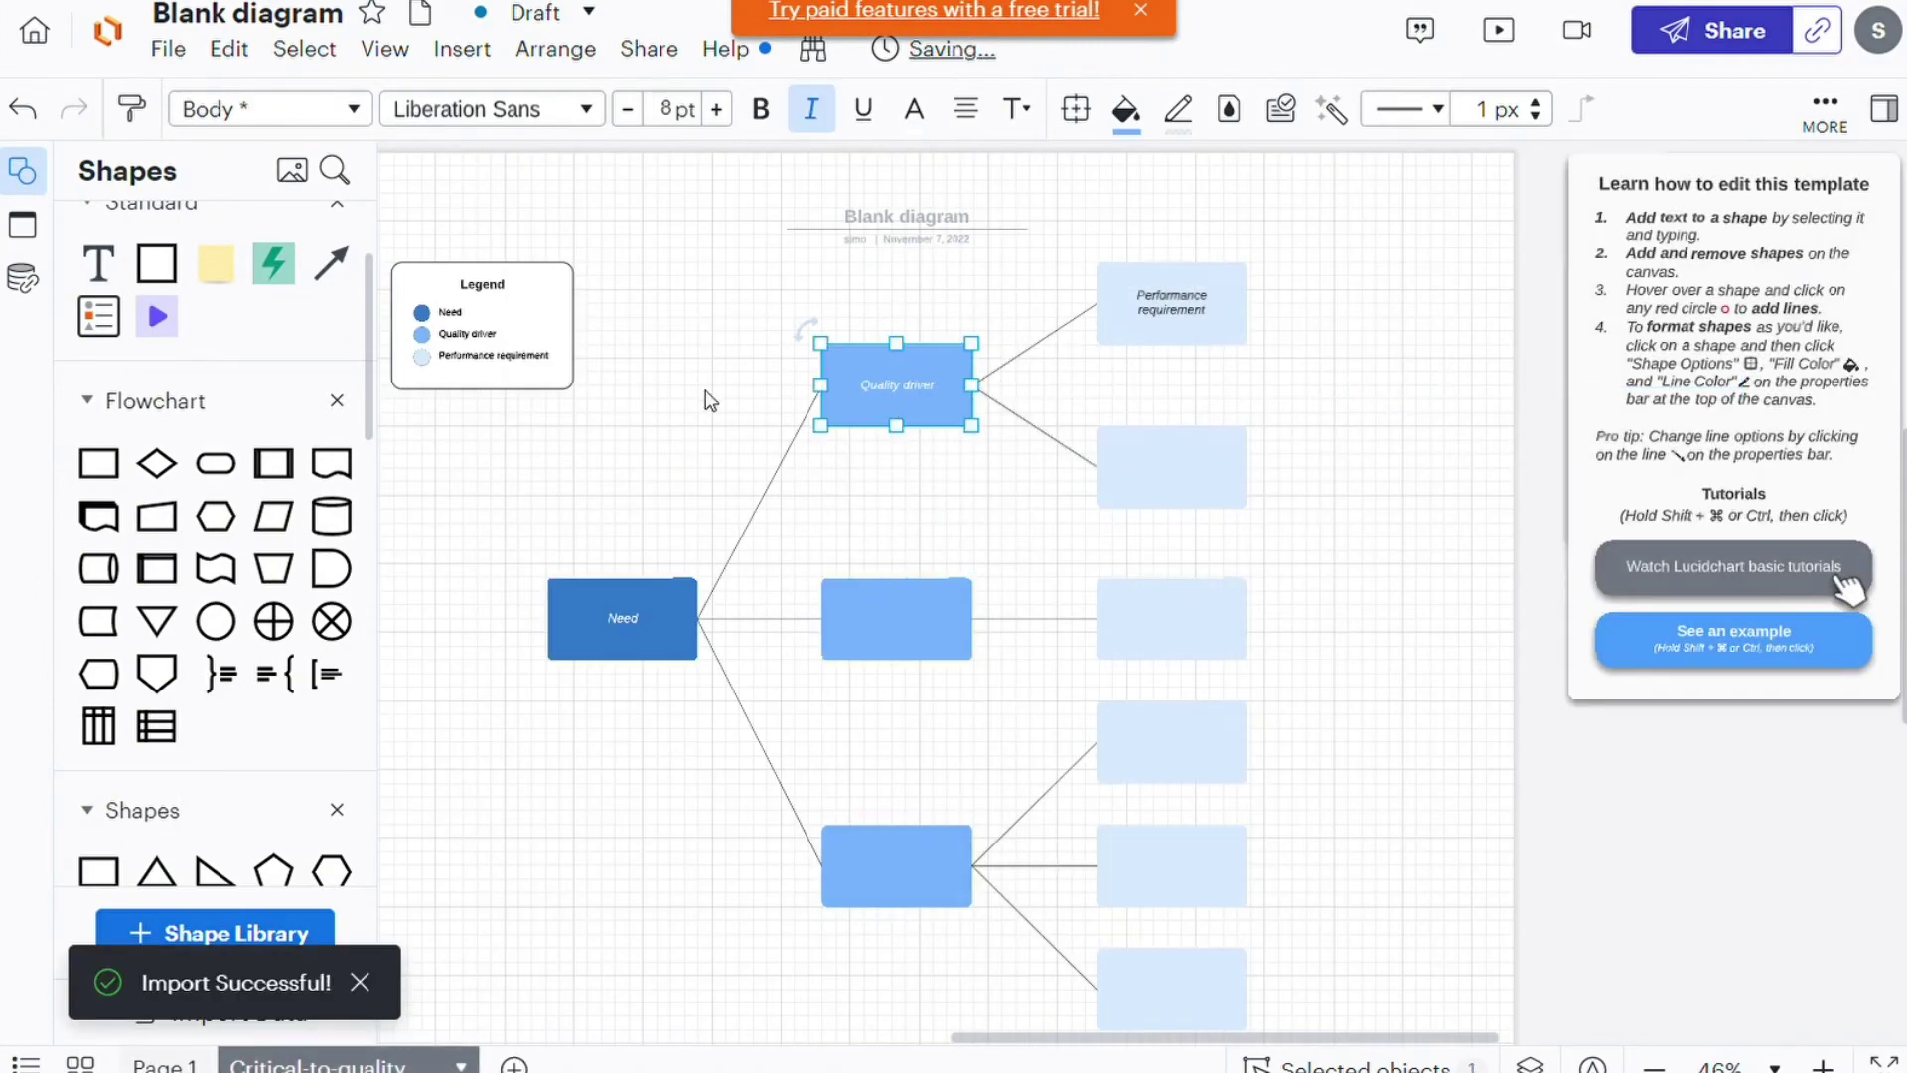
pyautogui.moveTo(1462, 174); pyautogui.dragTo(457, 993)
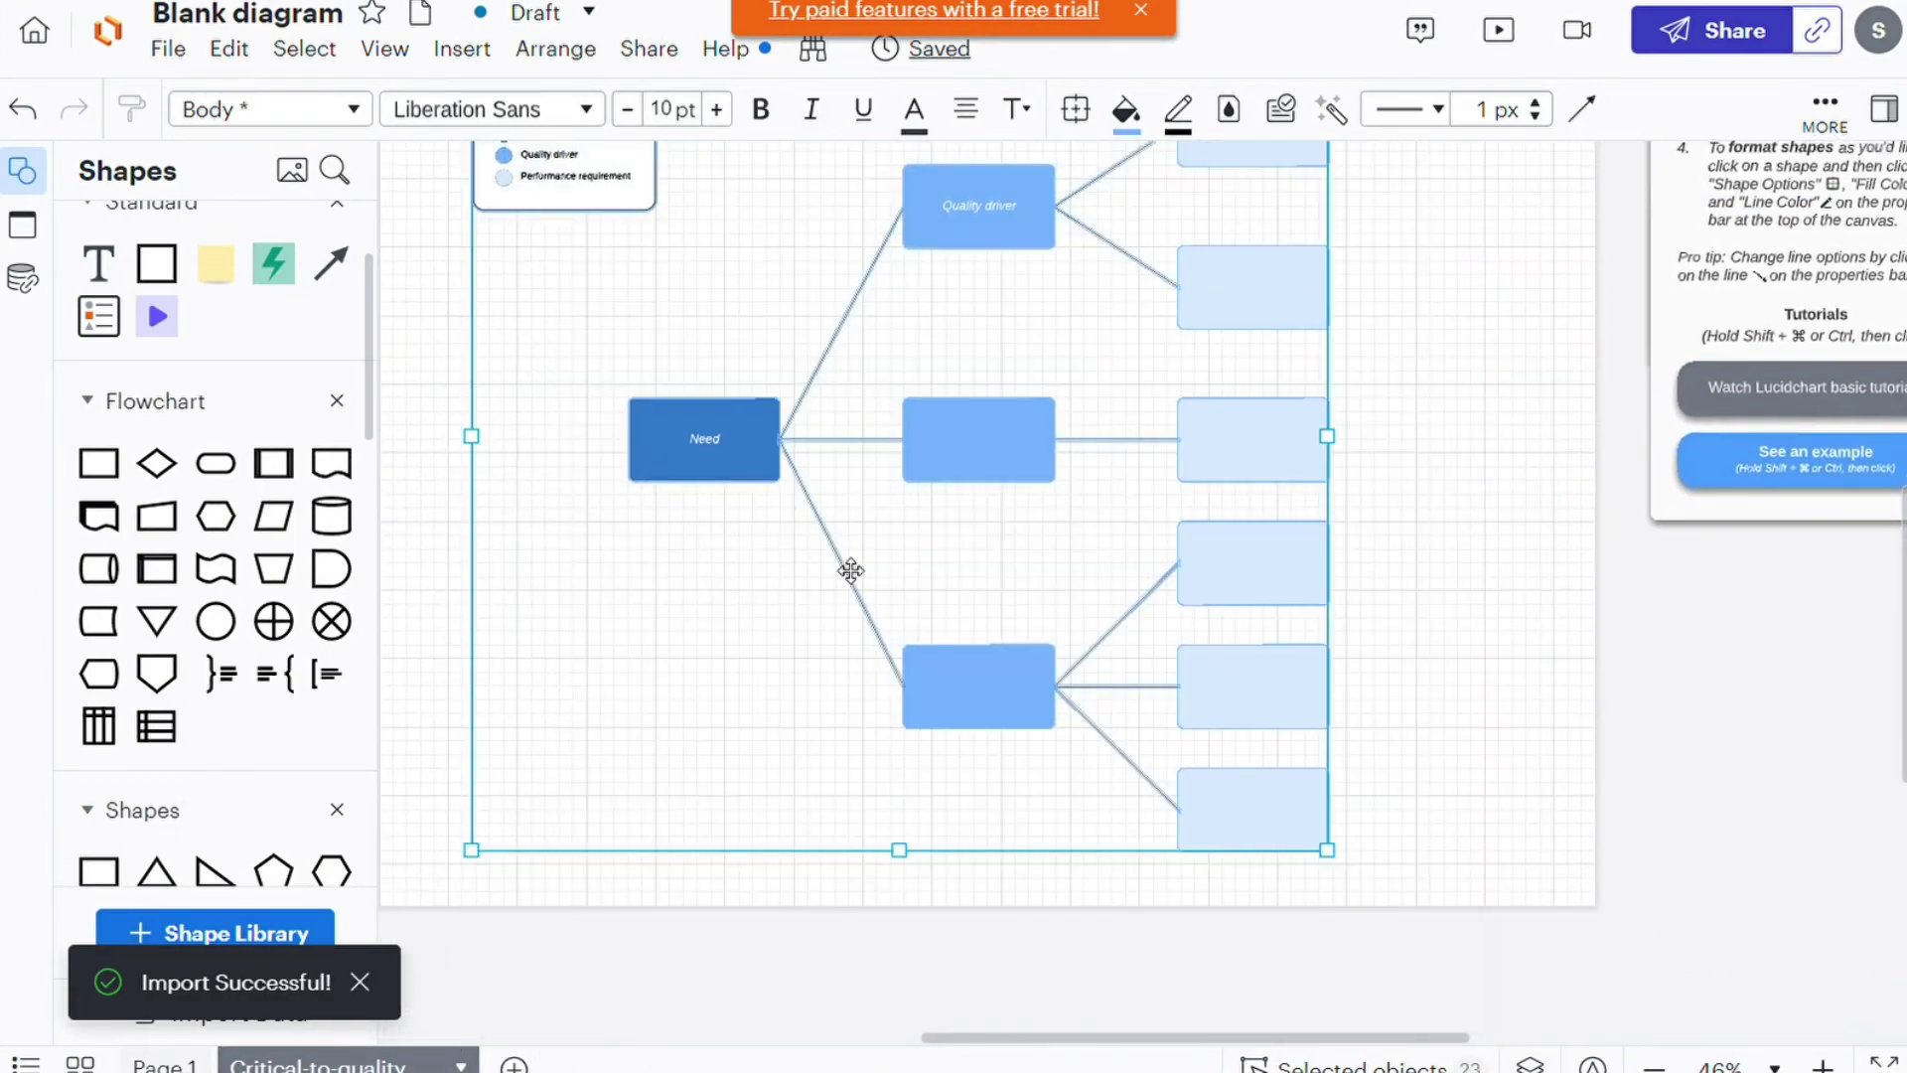
# Copy the tree, delete the Process shape on Page 1 and paste the tree there.
pyautogui.rightClick(738, 456)
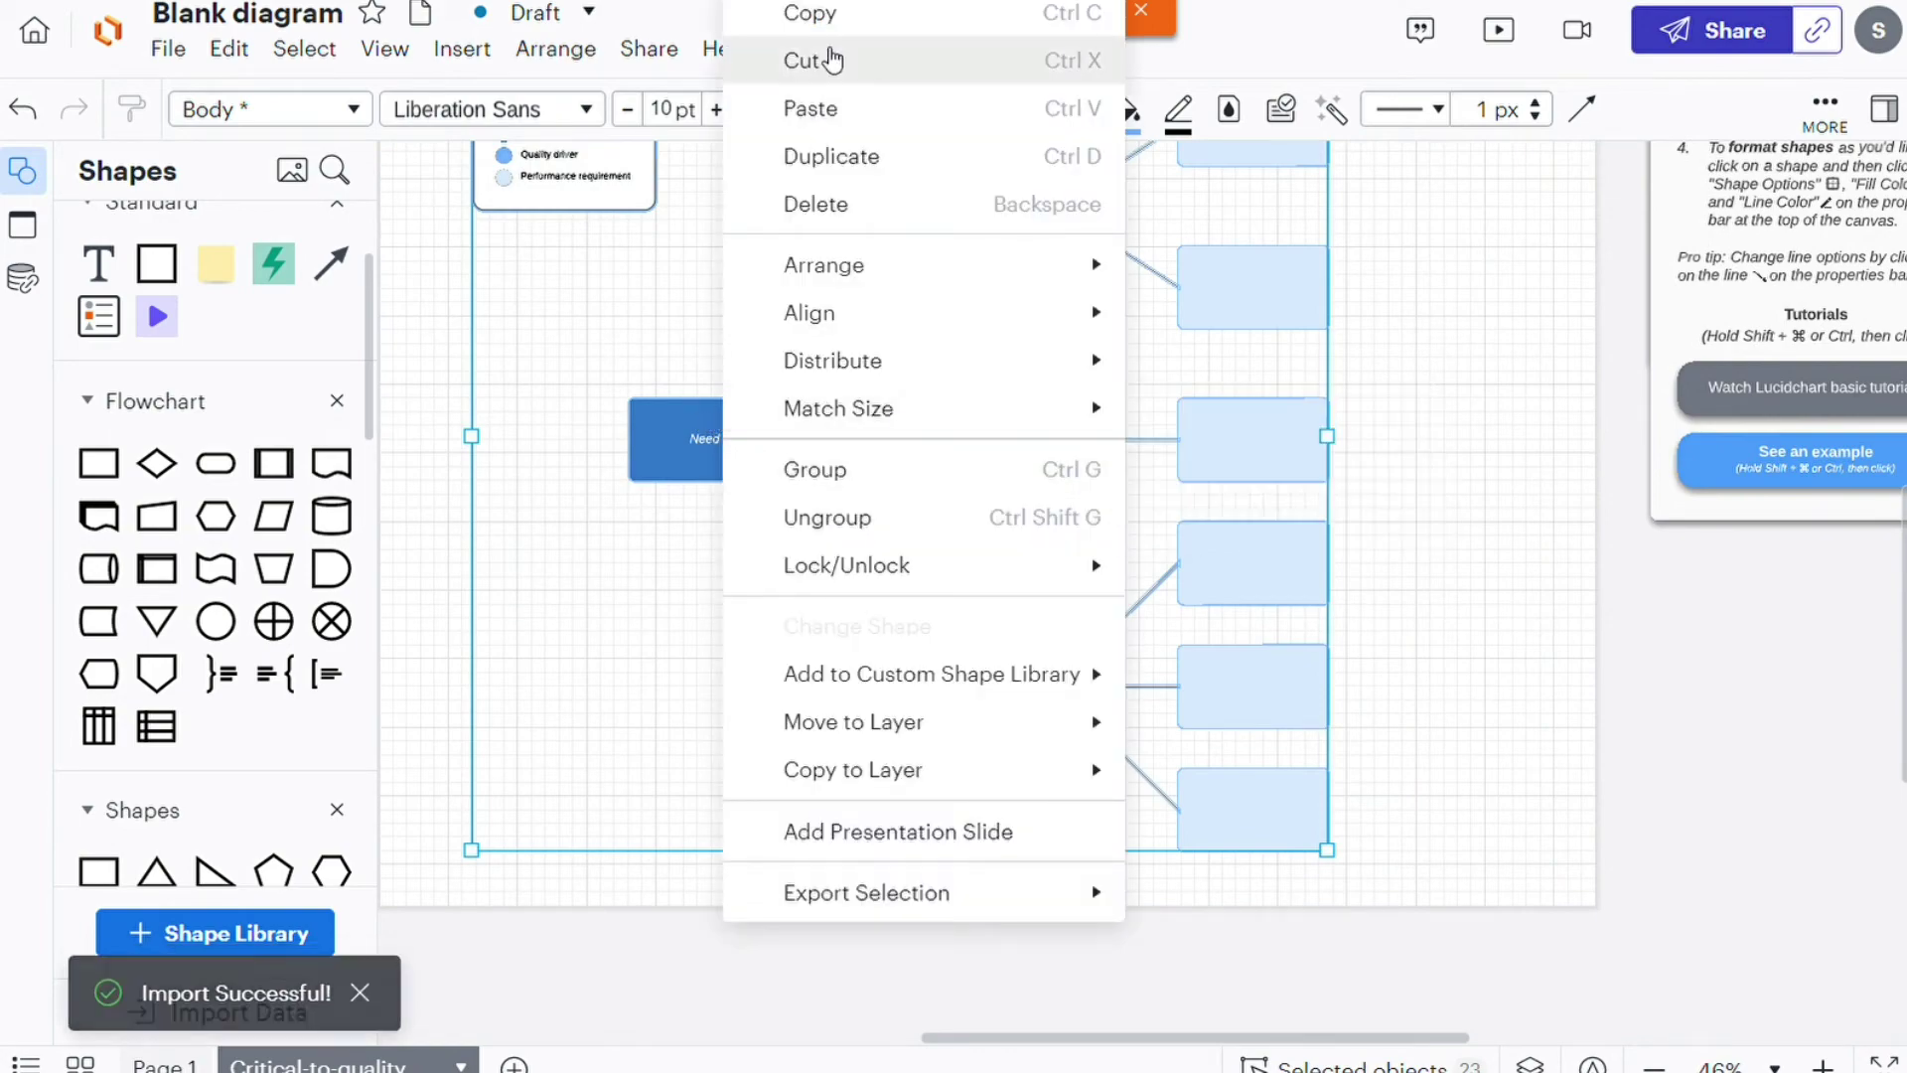
pyautogui.click(854, 18)
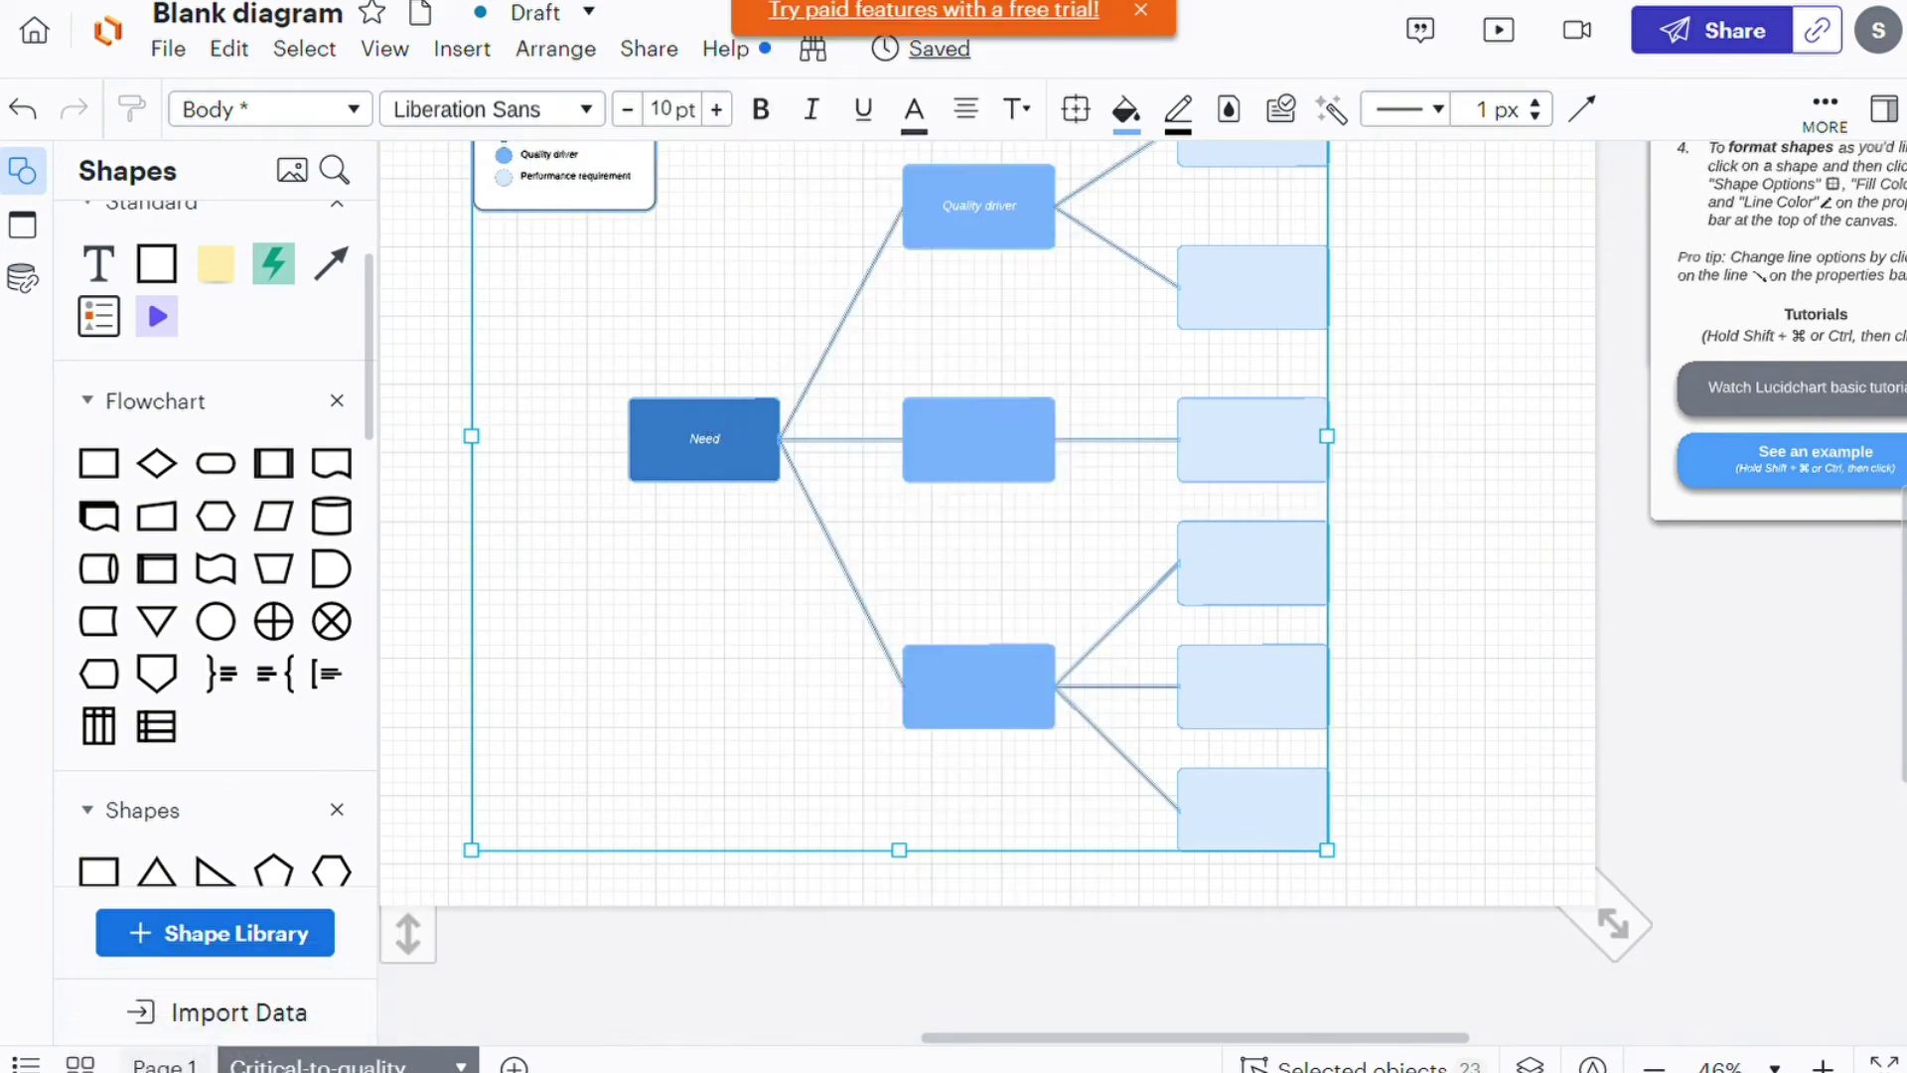
pyautogui.click(164, 1061)
pyautogui.click(903, 413)
pyautogui.press('Delete')
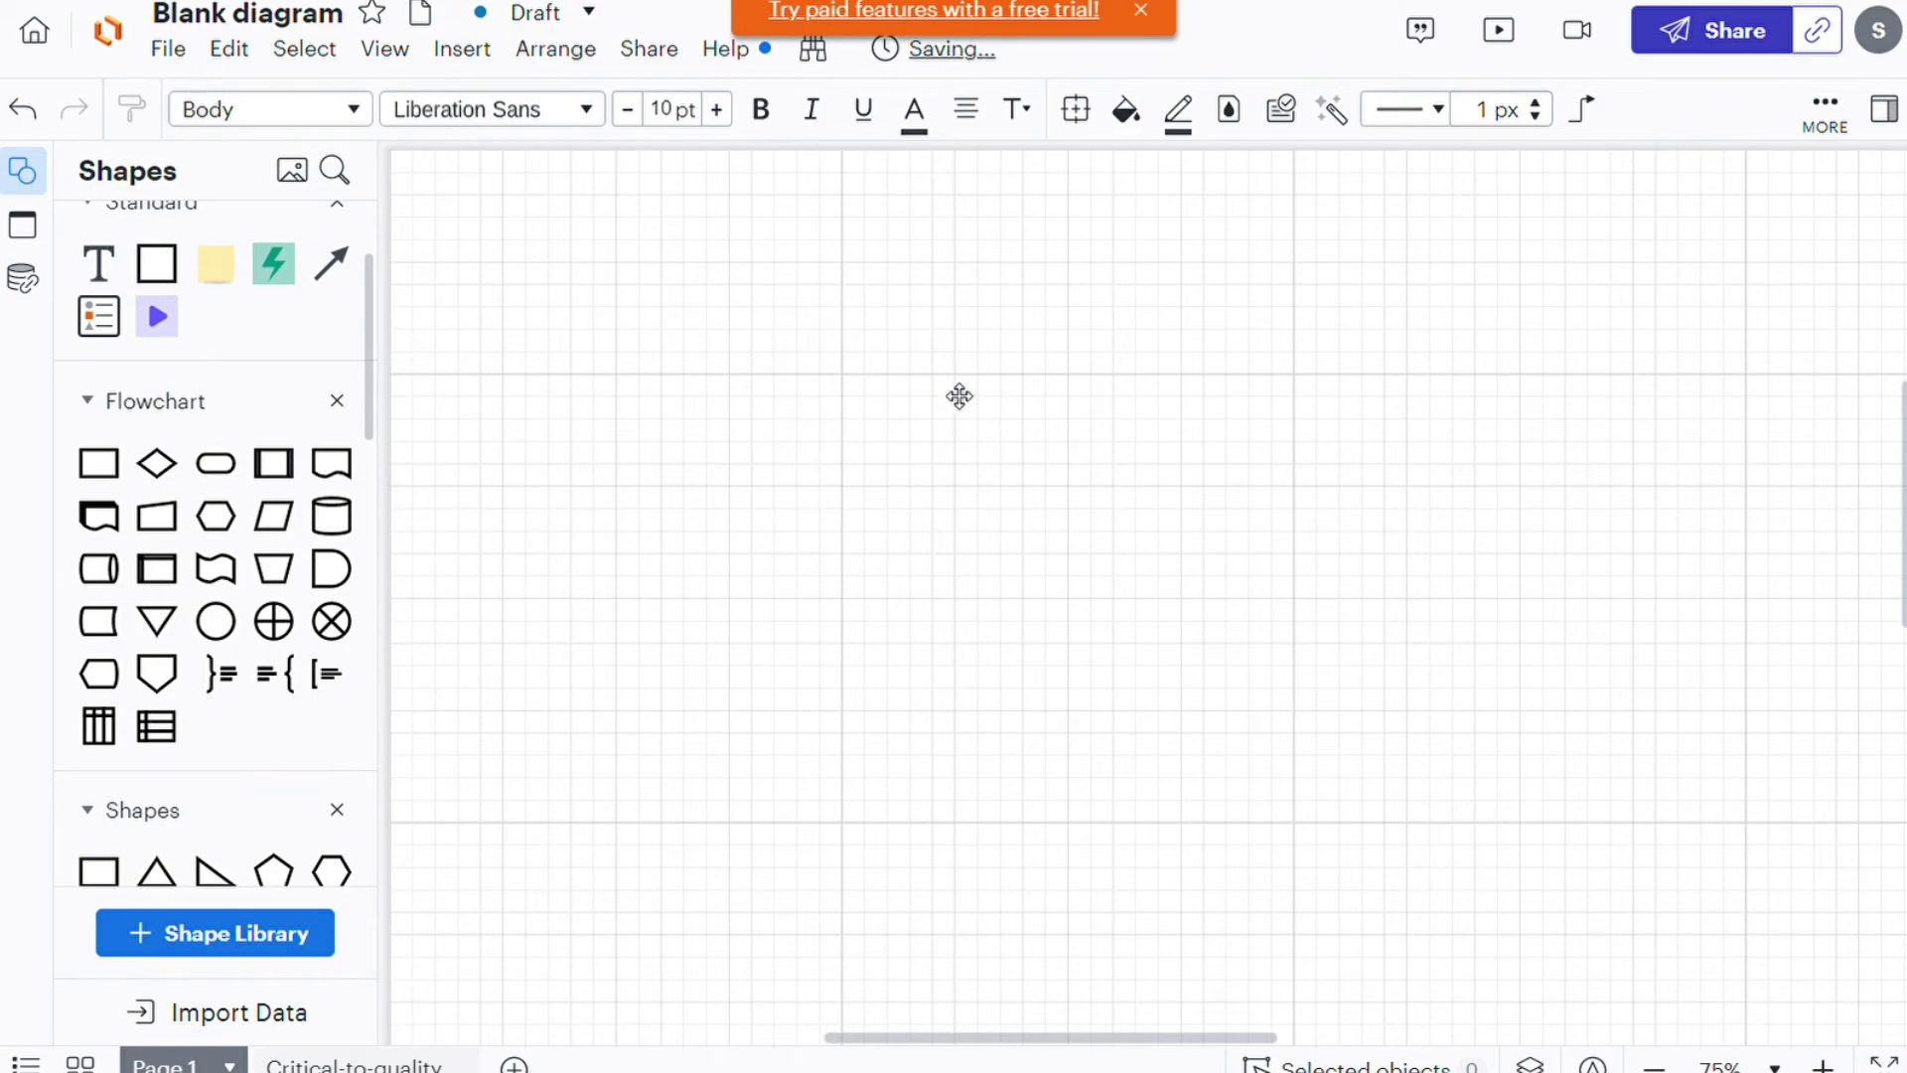
pyautogui.hotkey('ctrl', 'v')
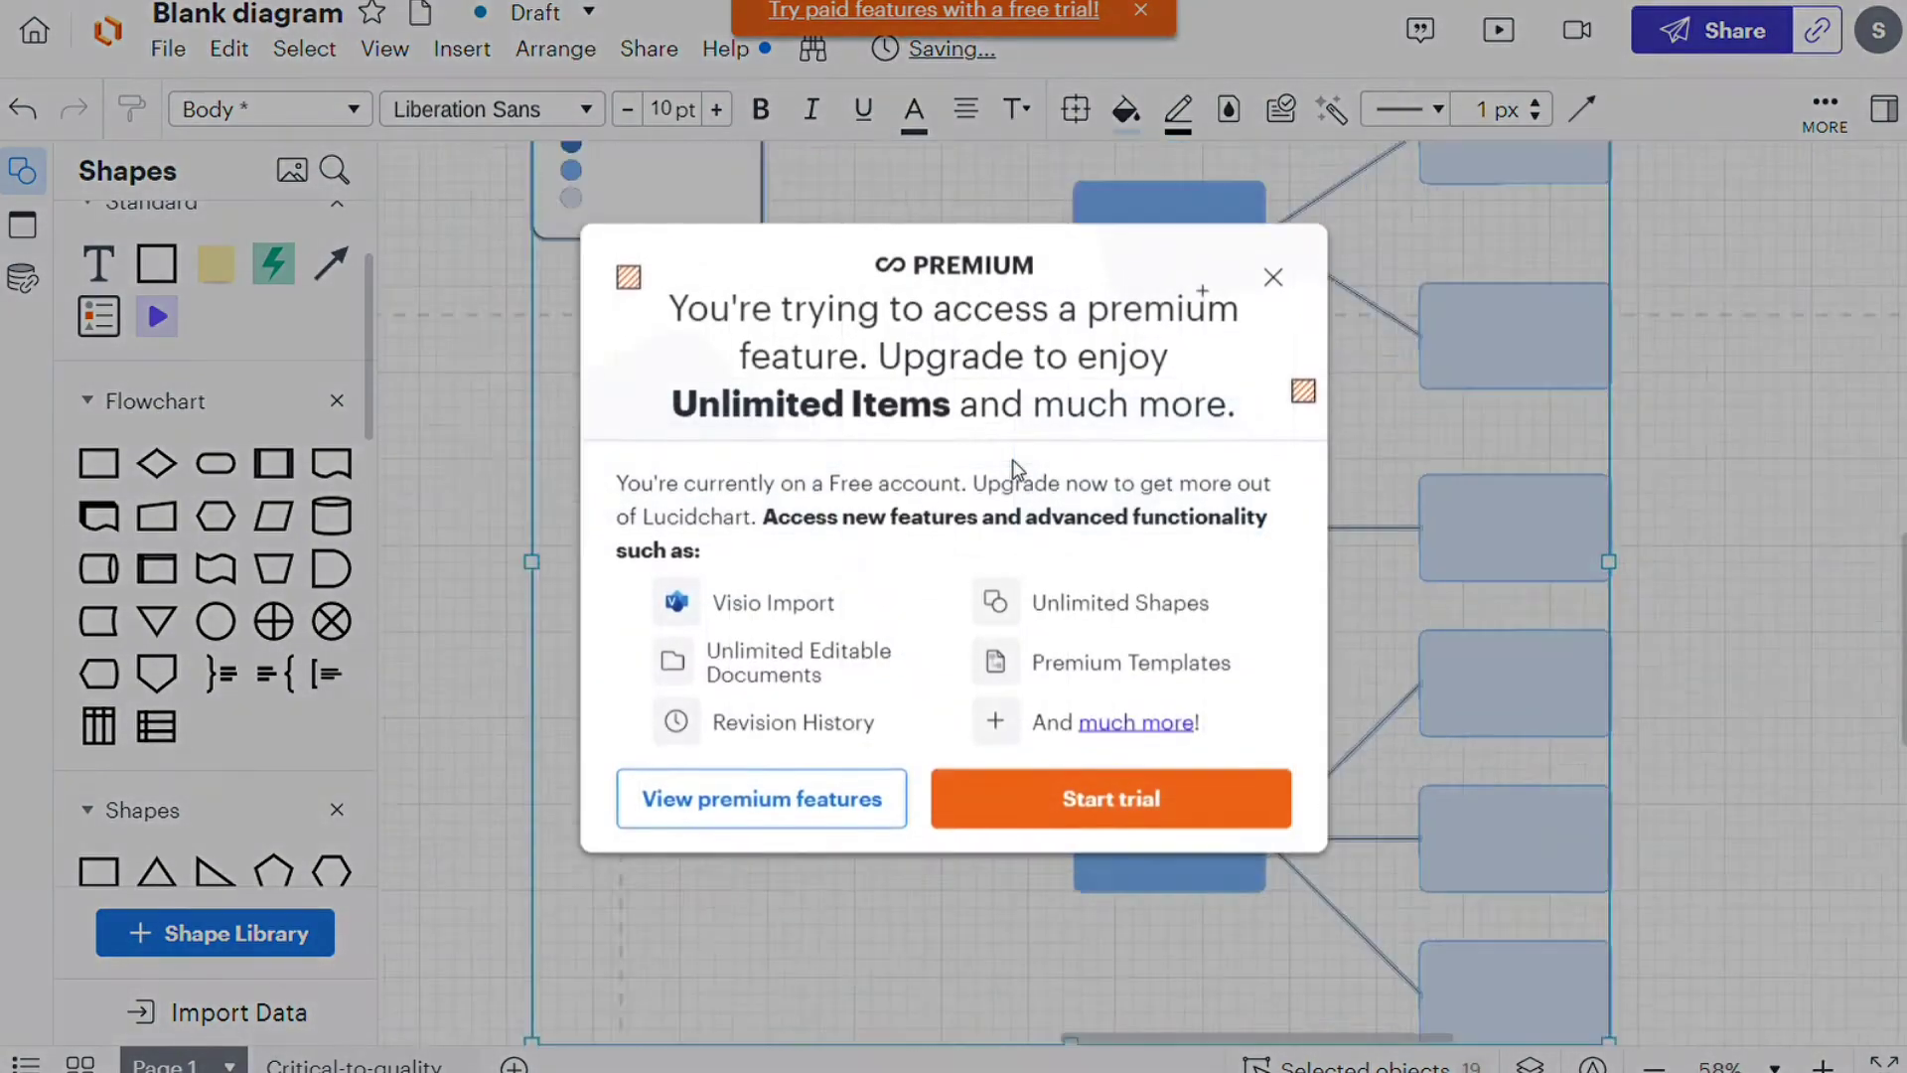
# Dismiss the upgrade prompt and relabel the legend entries 'fdhdfh' and 'fdf'.
pyautogui.click(1265, 280)
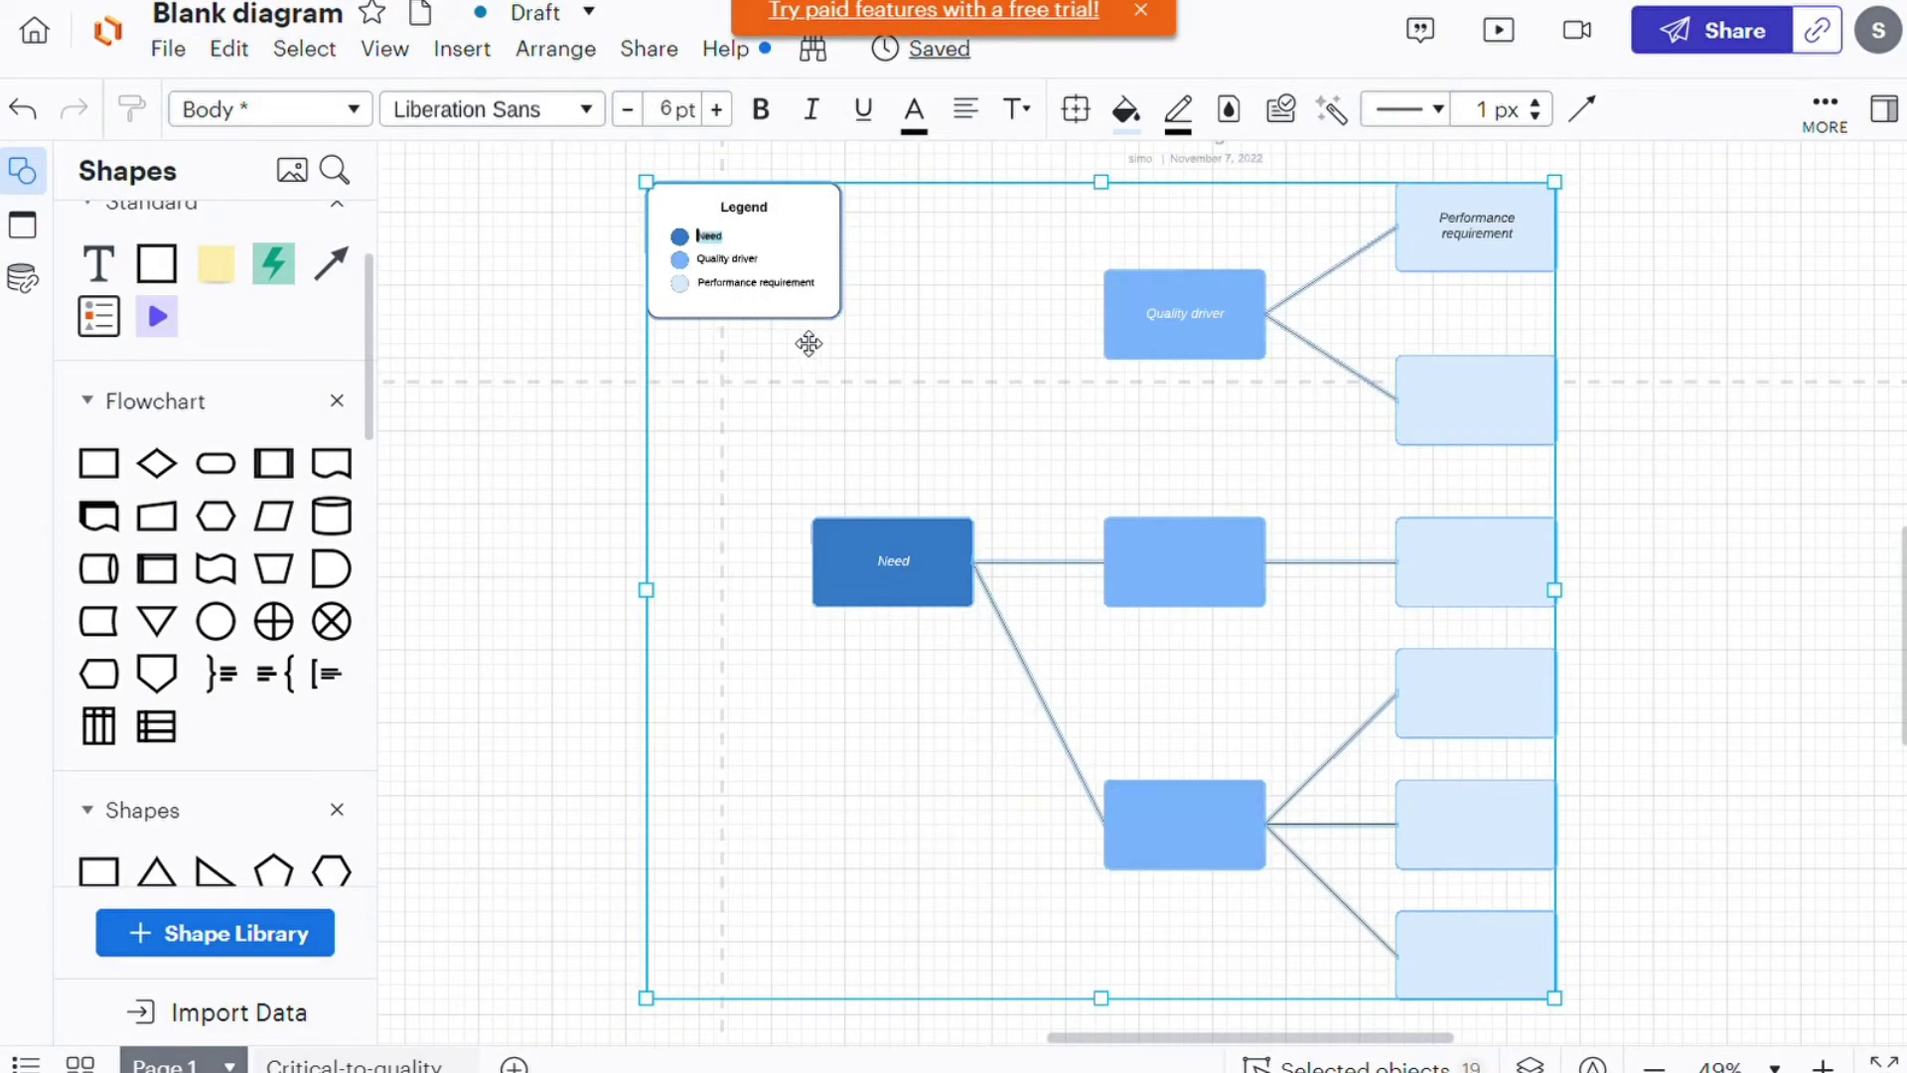
pyautogui.doubleClick(743, 262)
pyautogui.write('fdhdfh')
pyautogui.press('Tab')
pyautogui.press('BackSpace')
pyautogui.write('fdf')
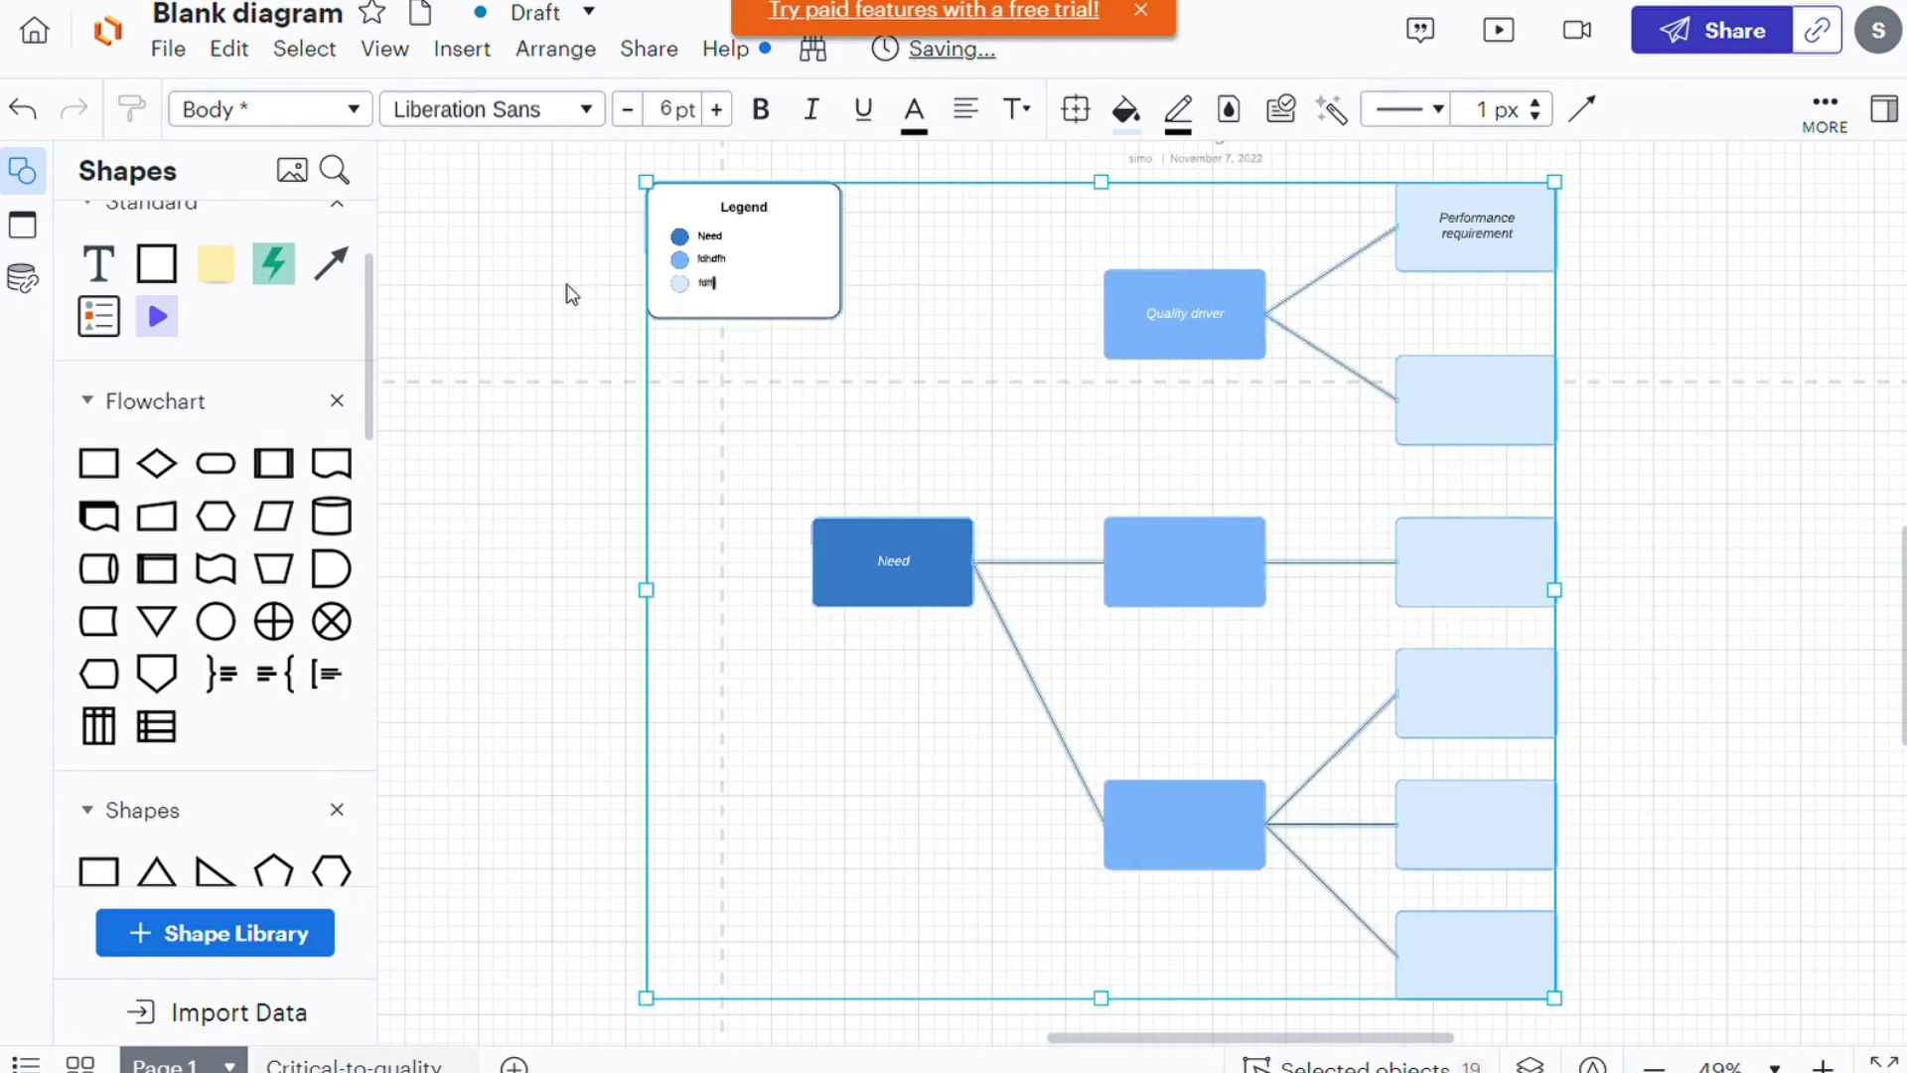
# Make the tree's connectors curved, undoing a trial switch to elbow lines.
pyautogui.click(1595, 119)
pyautogui.click(1526, 214)
pyautogui.click(1566, 220)
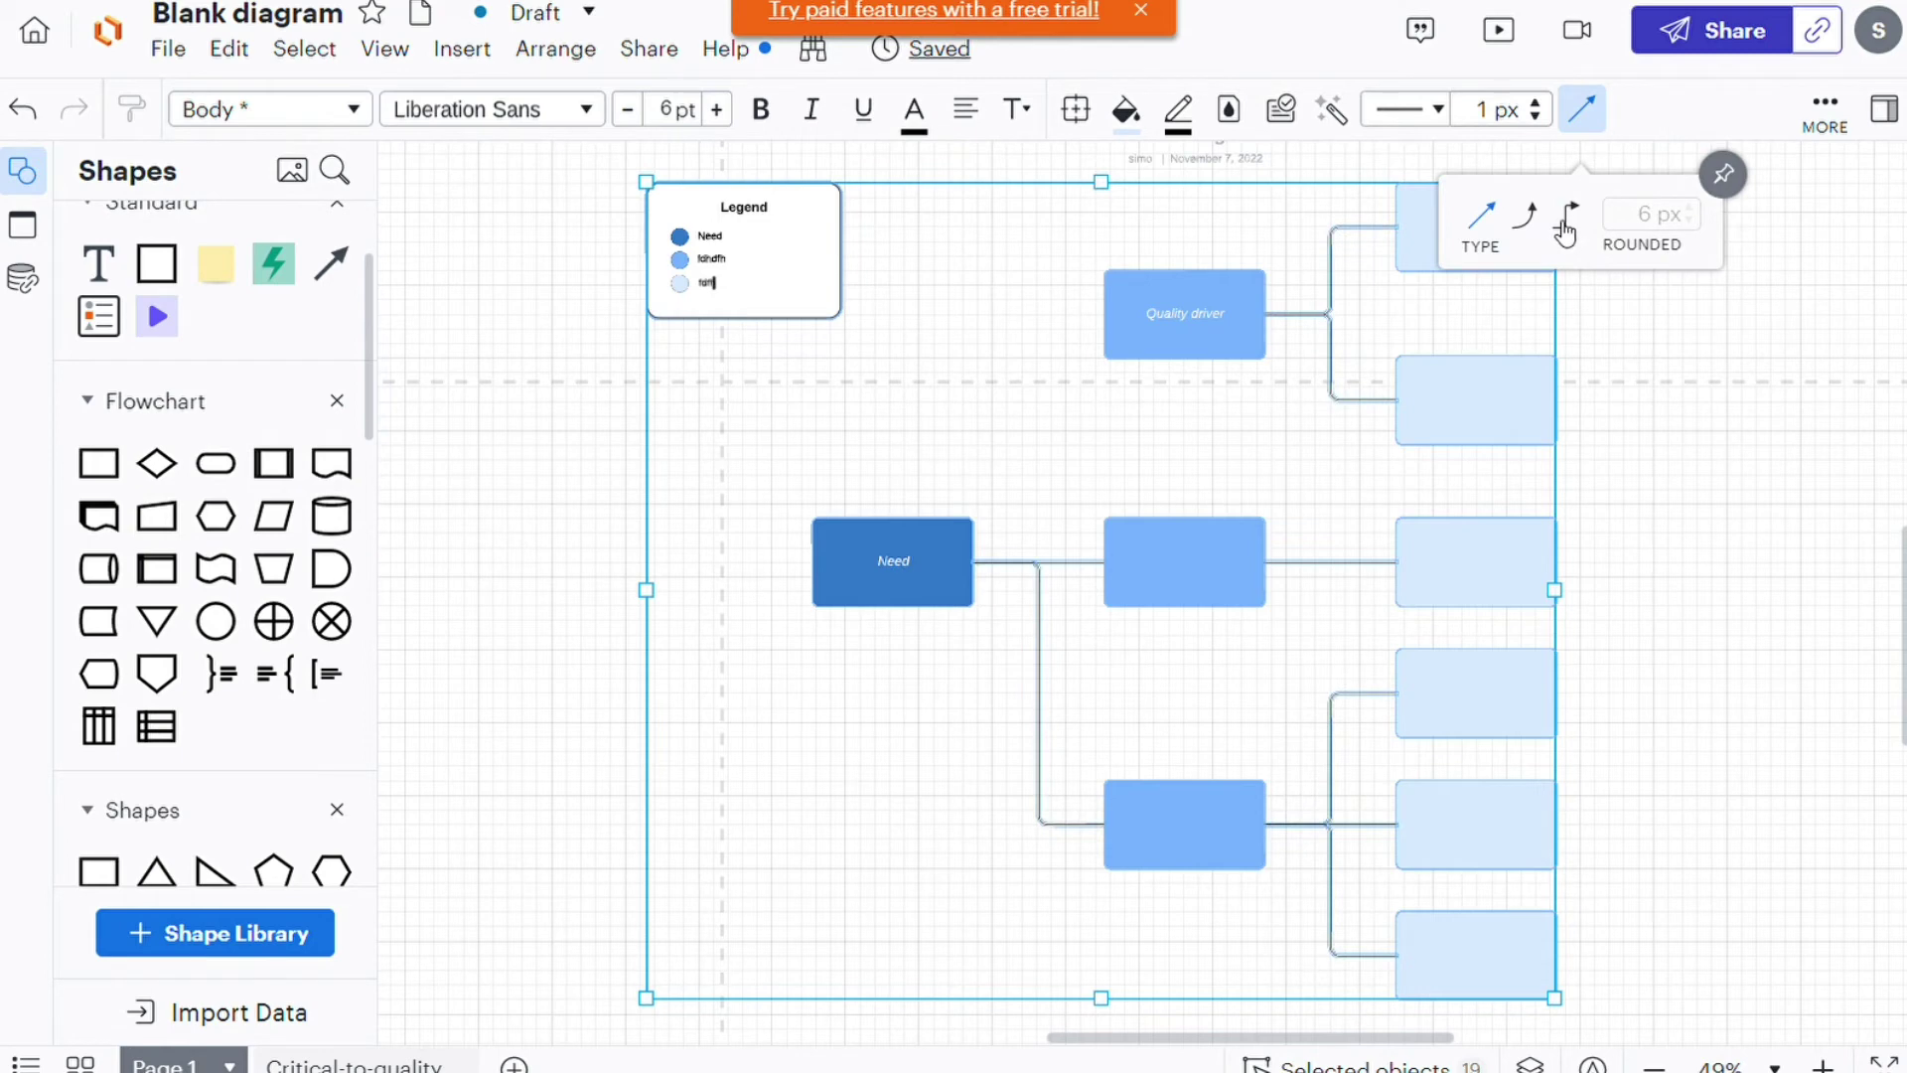
pyautogui.hotkey('ctrl', 'z')
pyautogui.click(549, 335)
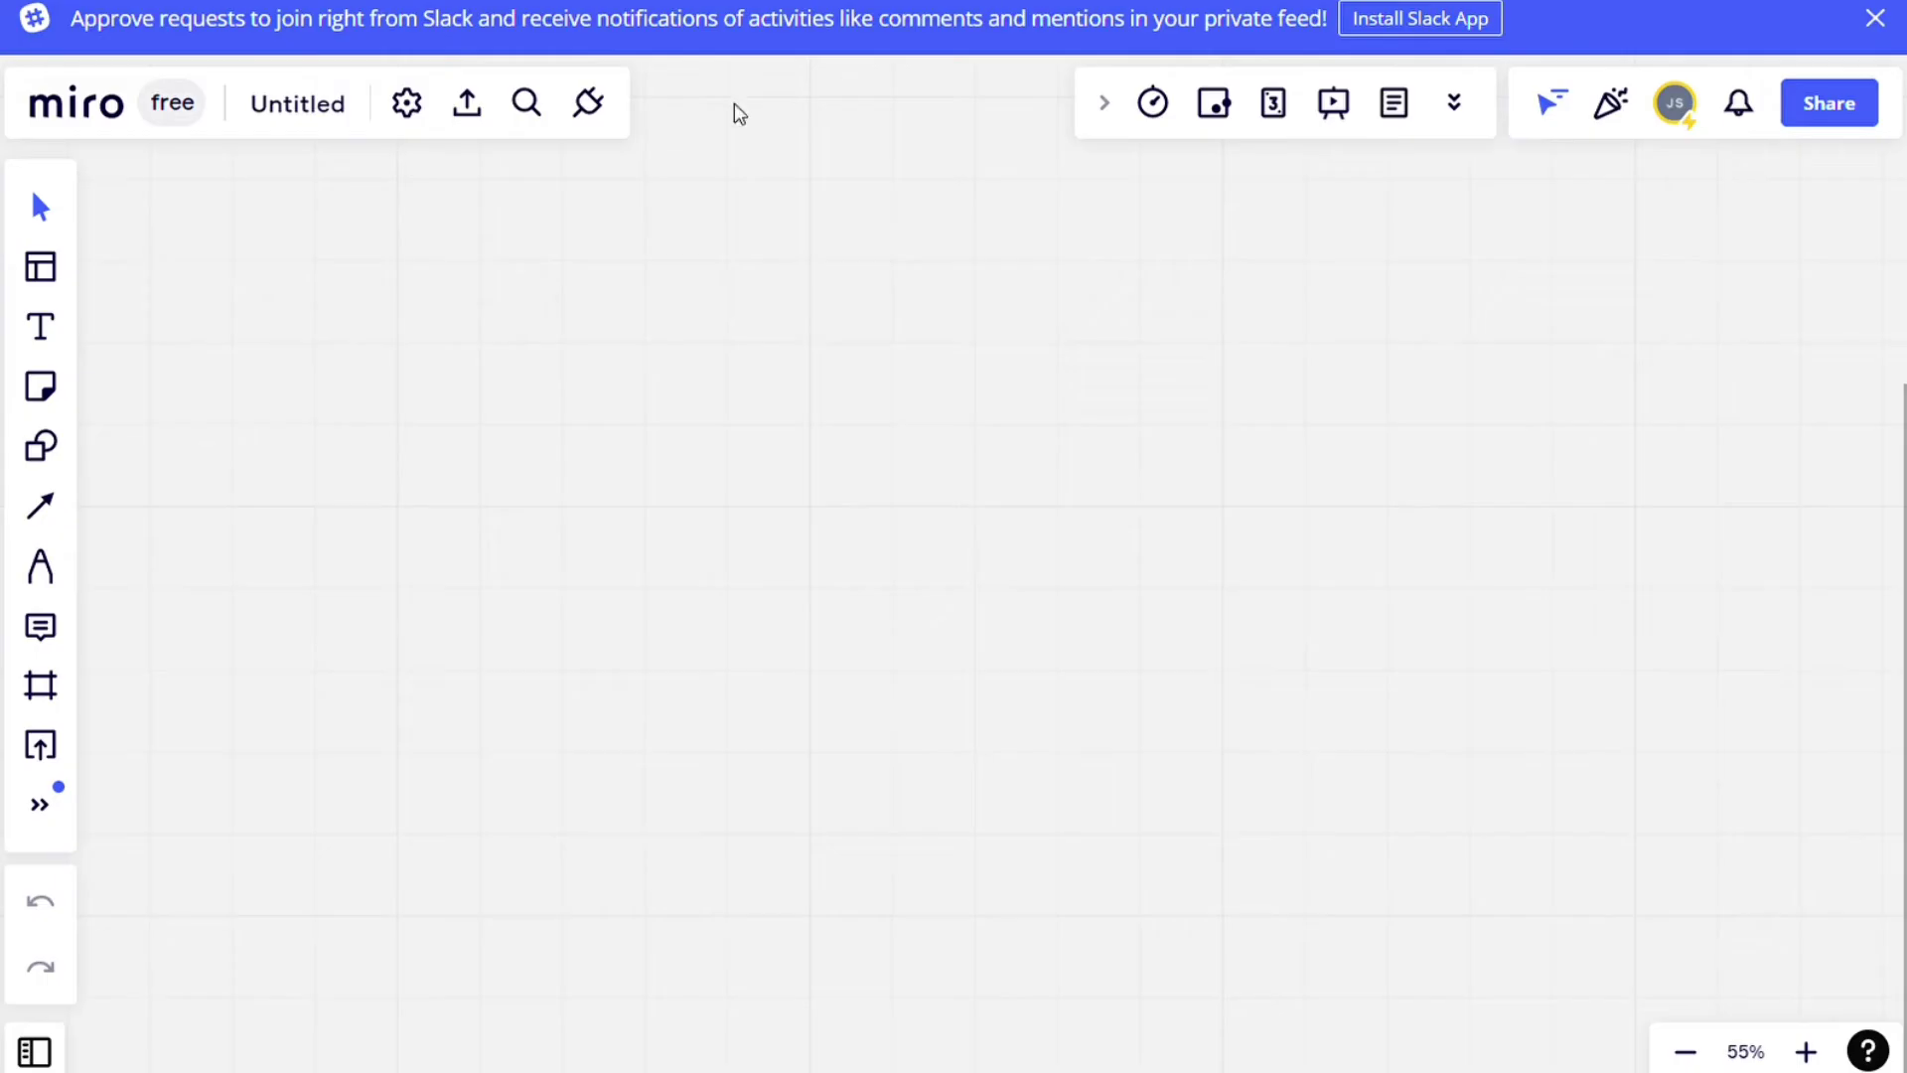
# Open the Lucid Marketplace and scroll through the list of all apps.
pyautogui.click(588, 103)
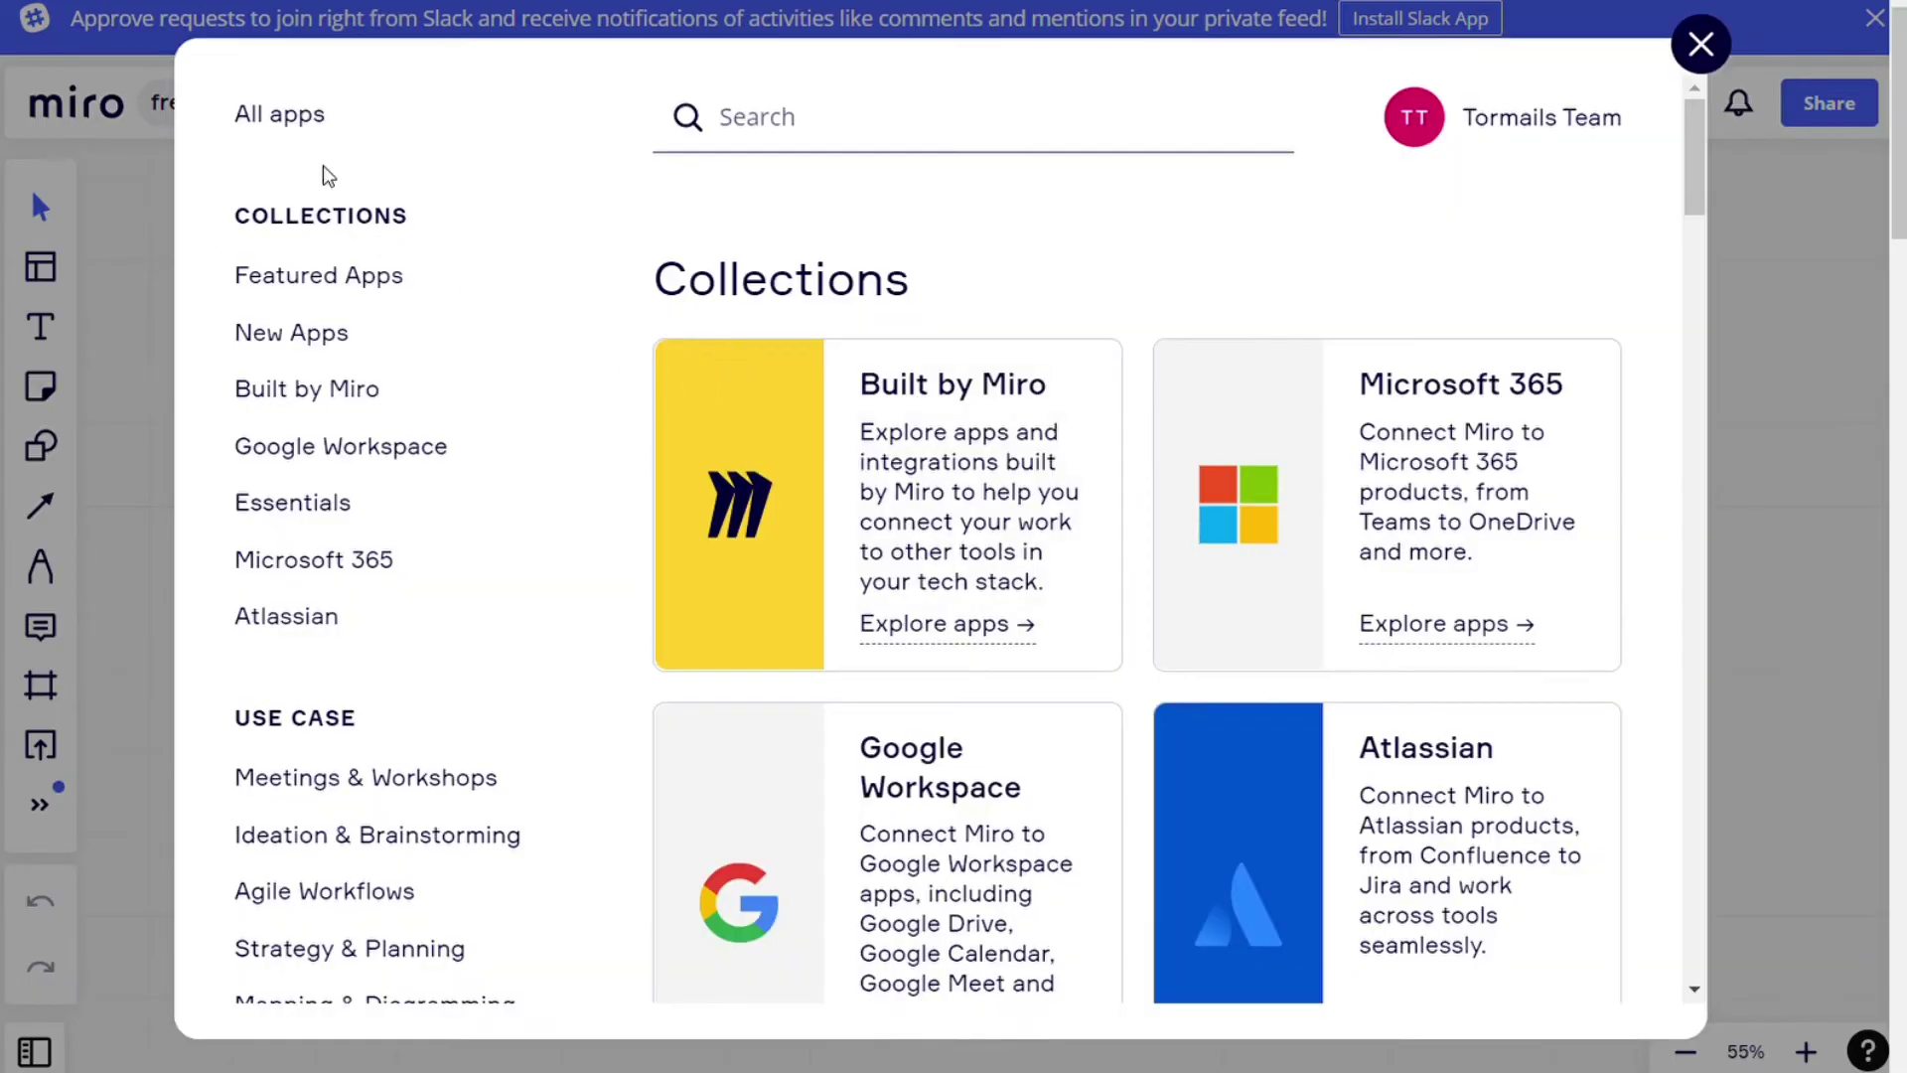
pyautogui.click(283, 115)
pyautogui.scroll(-12, 907, 397)
pyautogui.scroll(-5, 1033, 396)
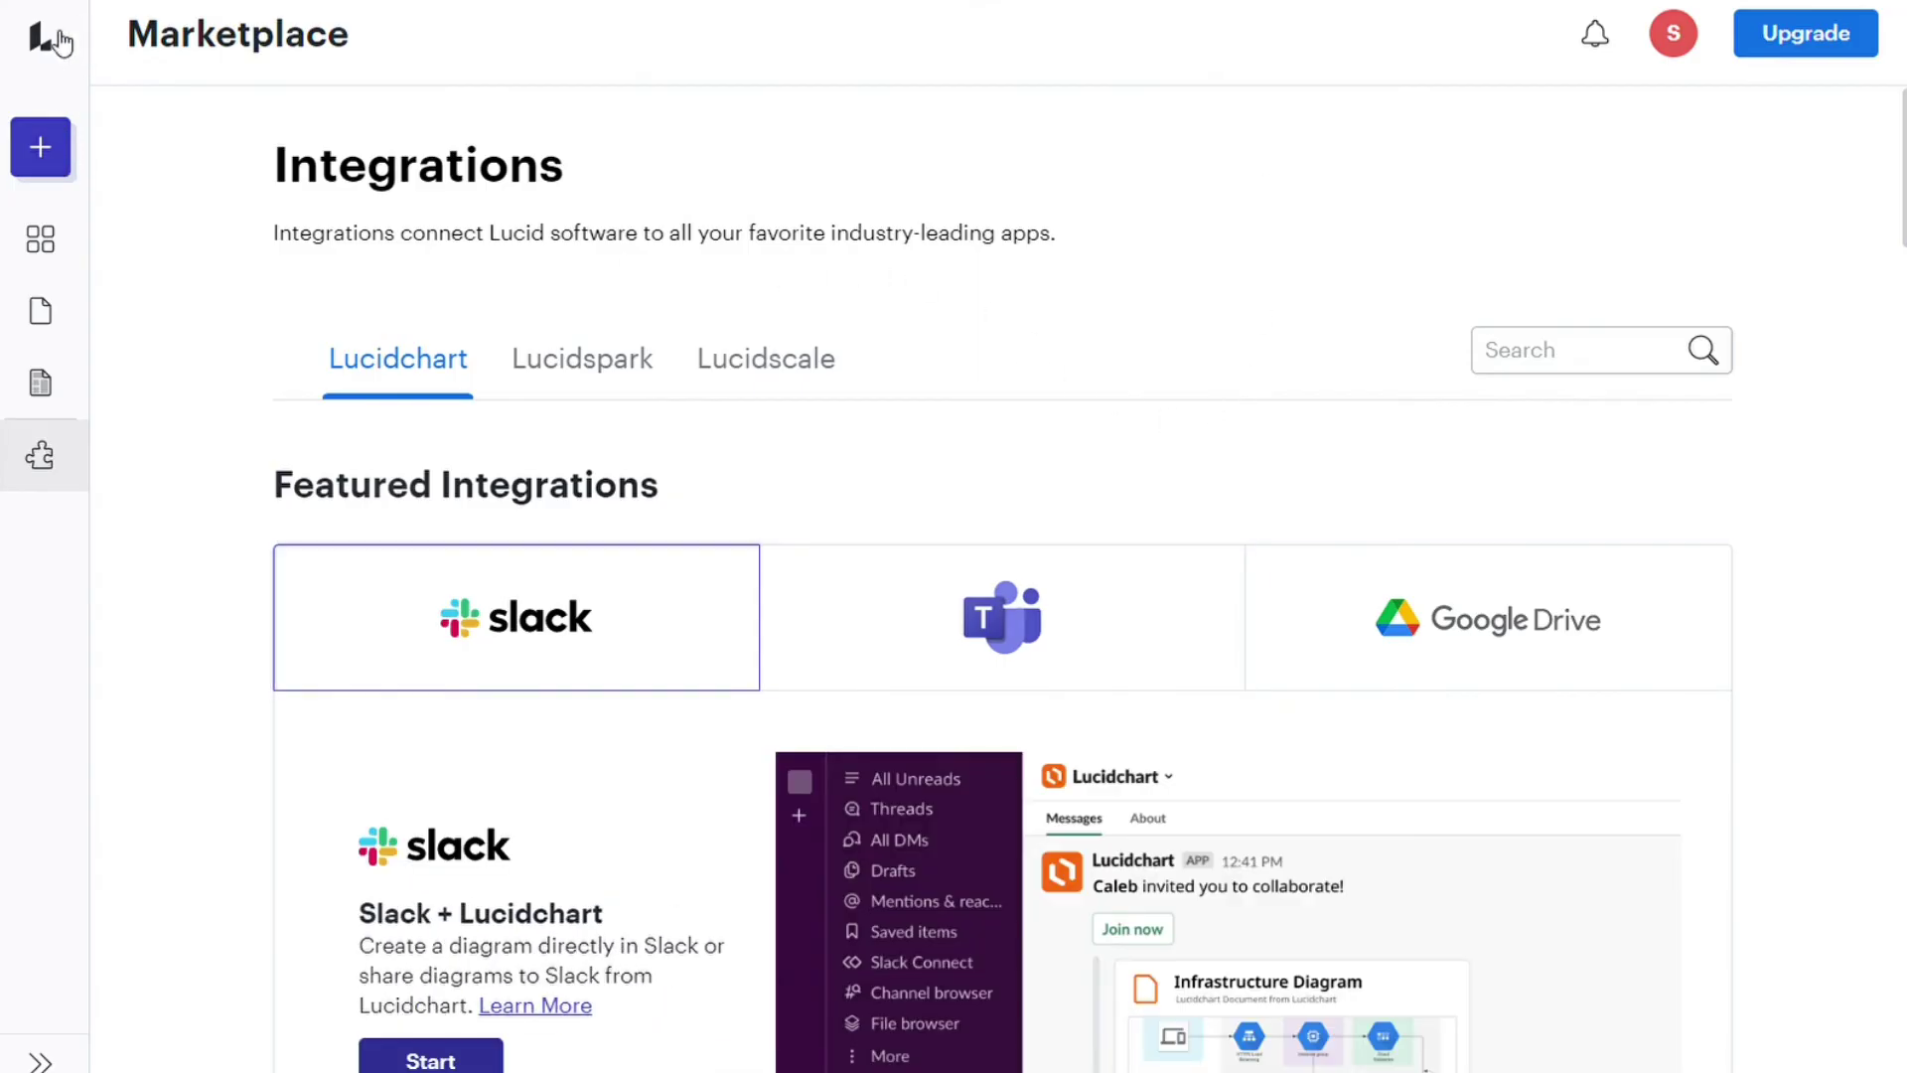
# Scroll the Lucid Marketplace integrations list to the bottom.
pyautogui.scroll(-20, 1026, 468)
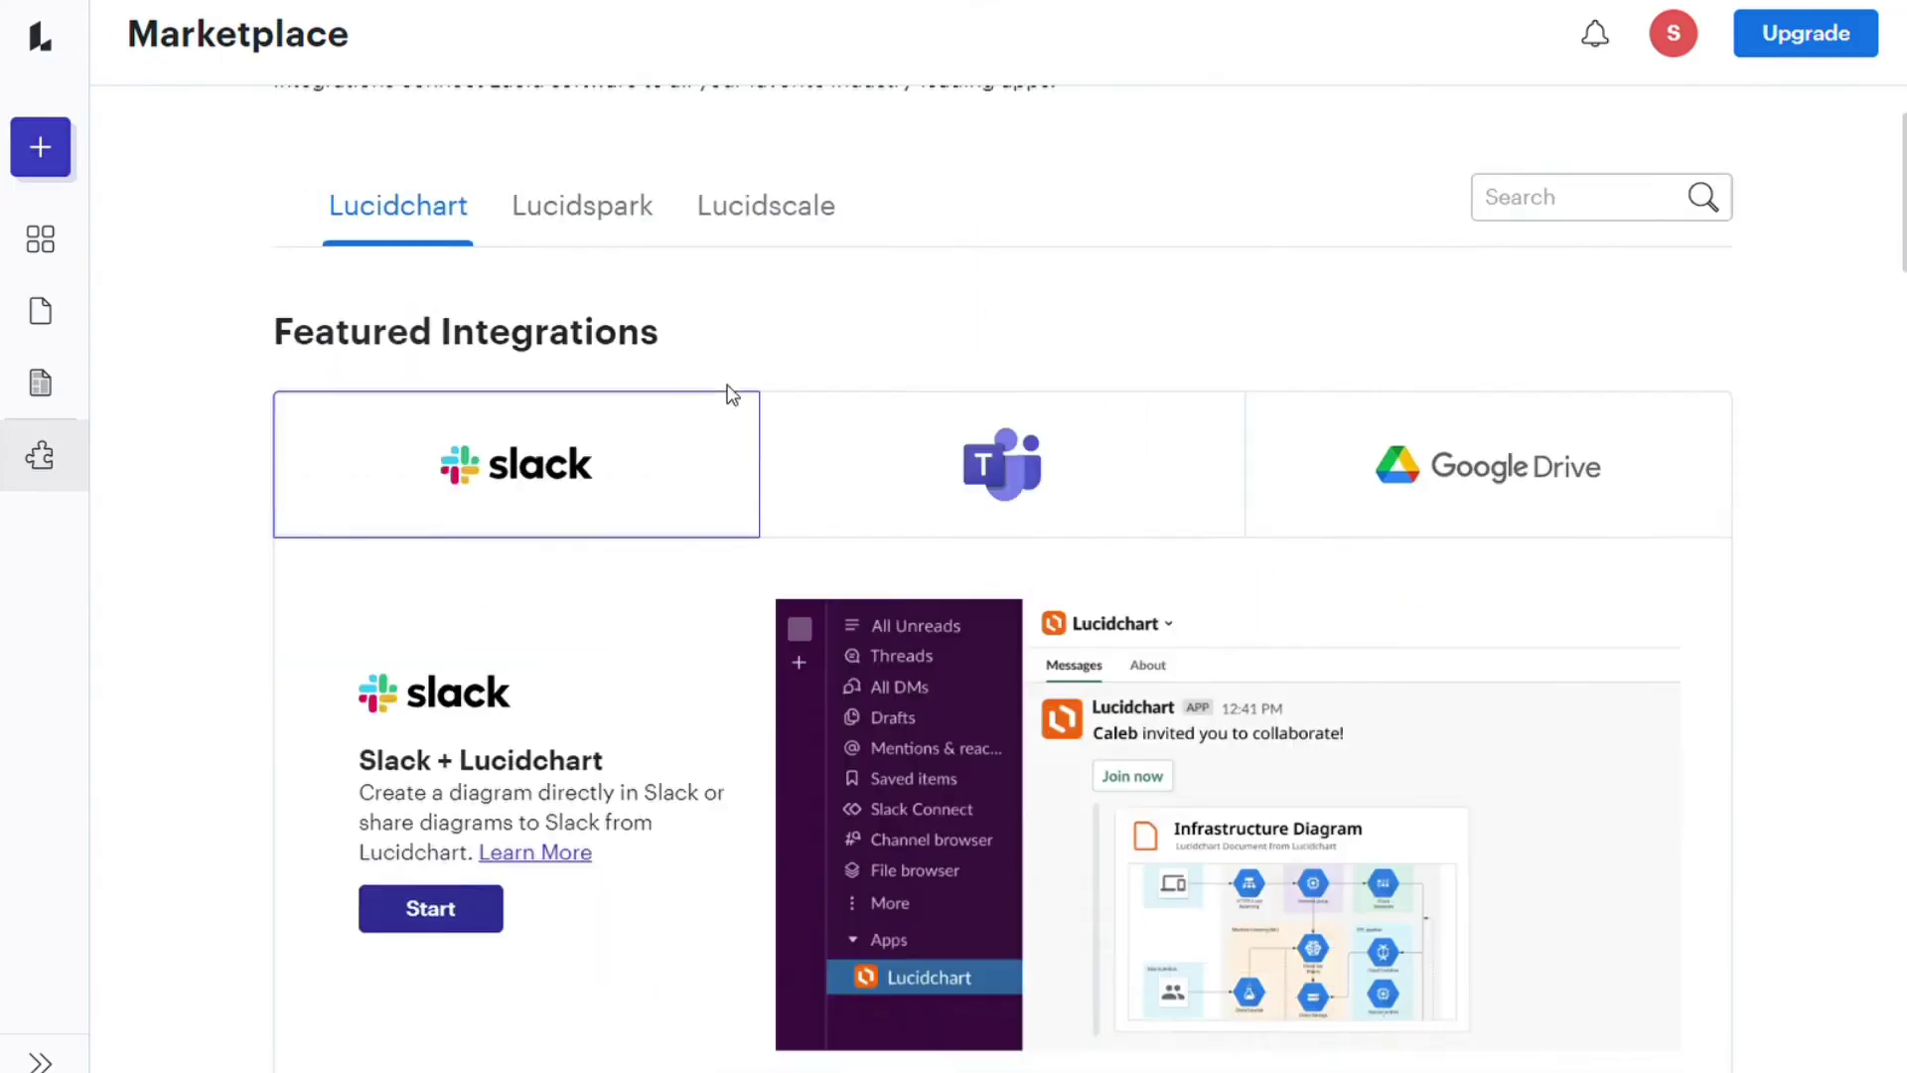
pyautogui.scroll(-20, 1030, 471)
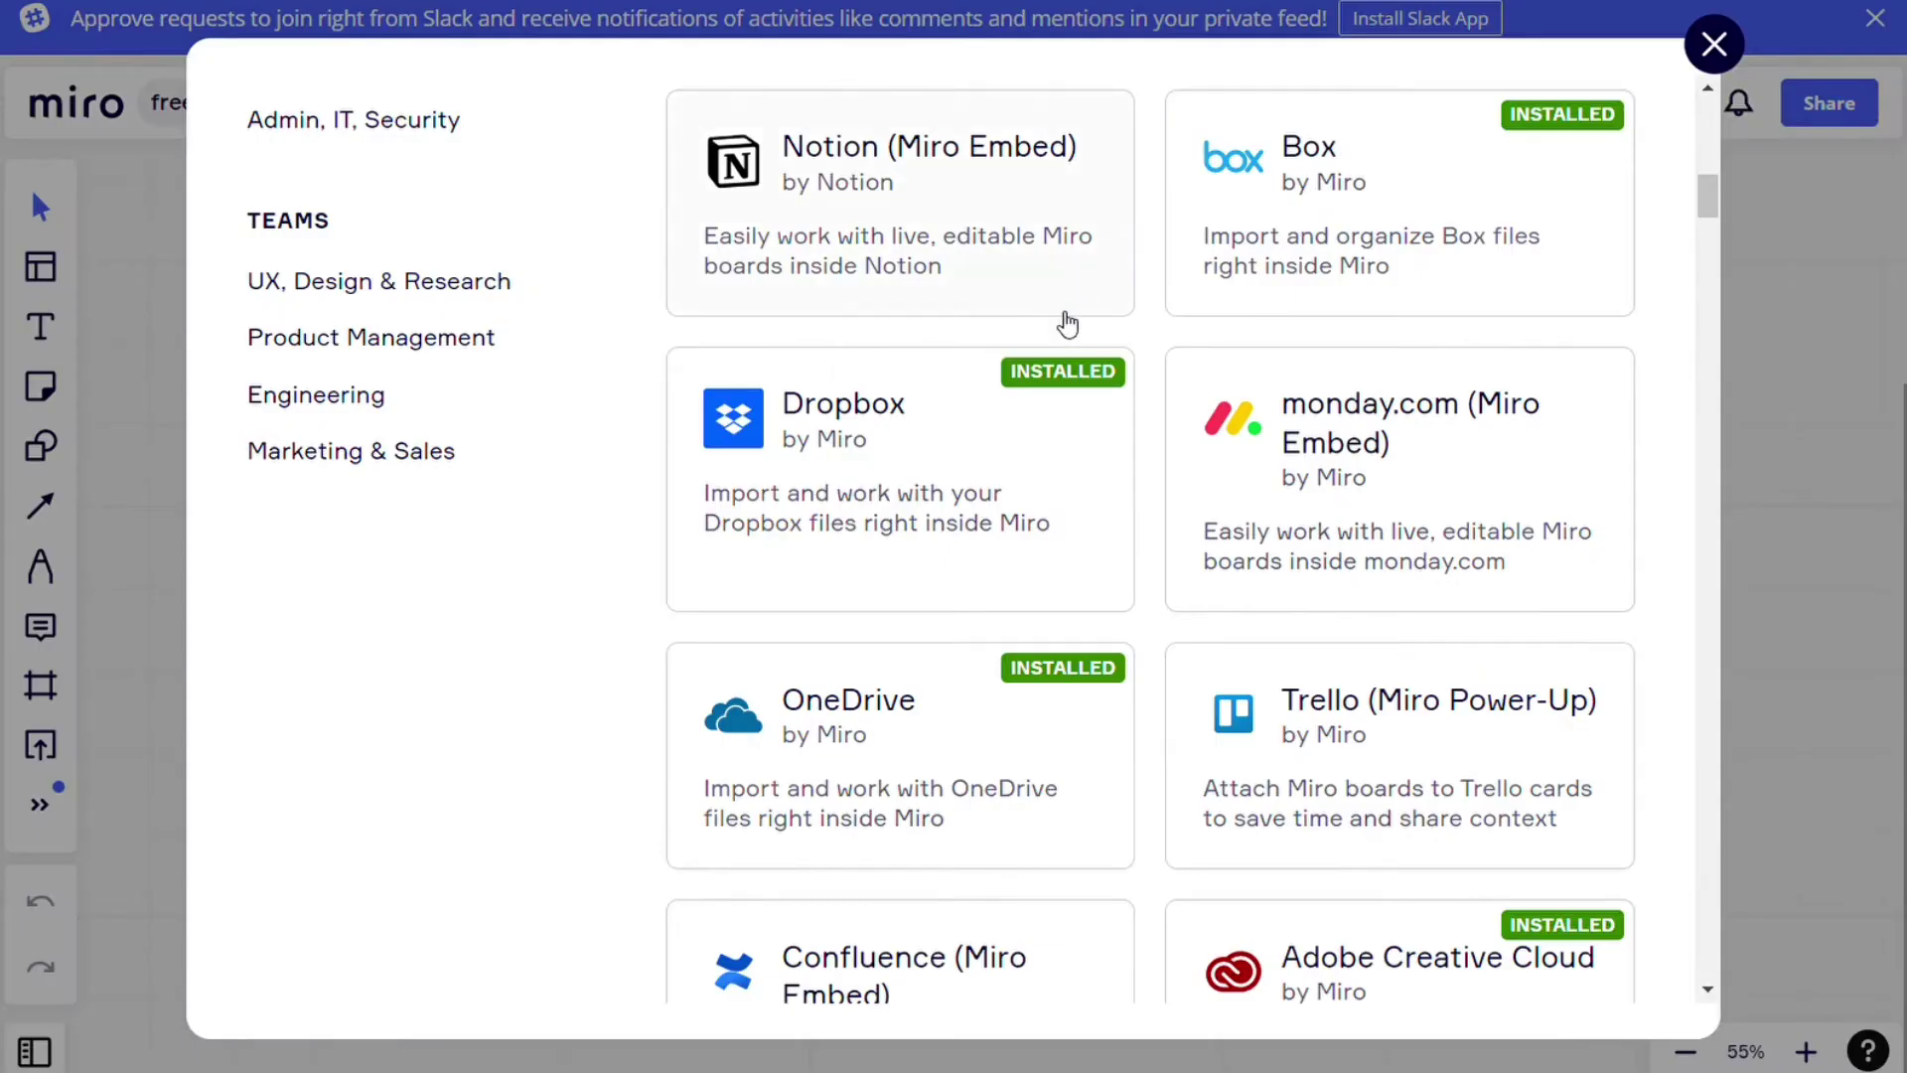
pyautogui.scroll(-20, 1068, 417)
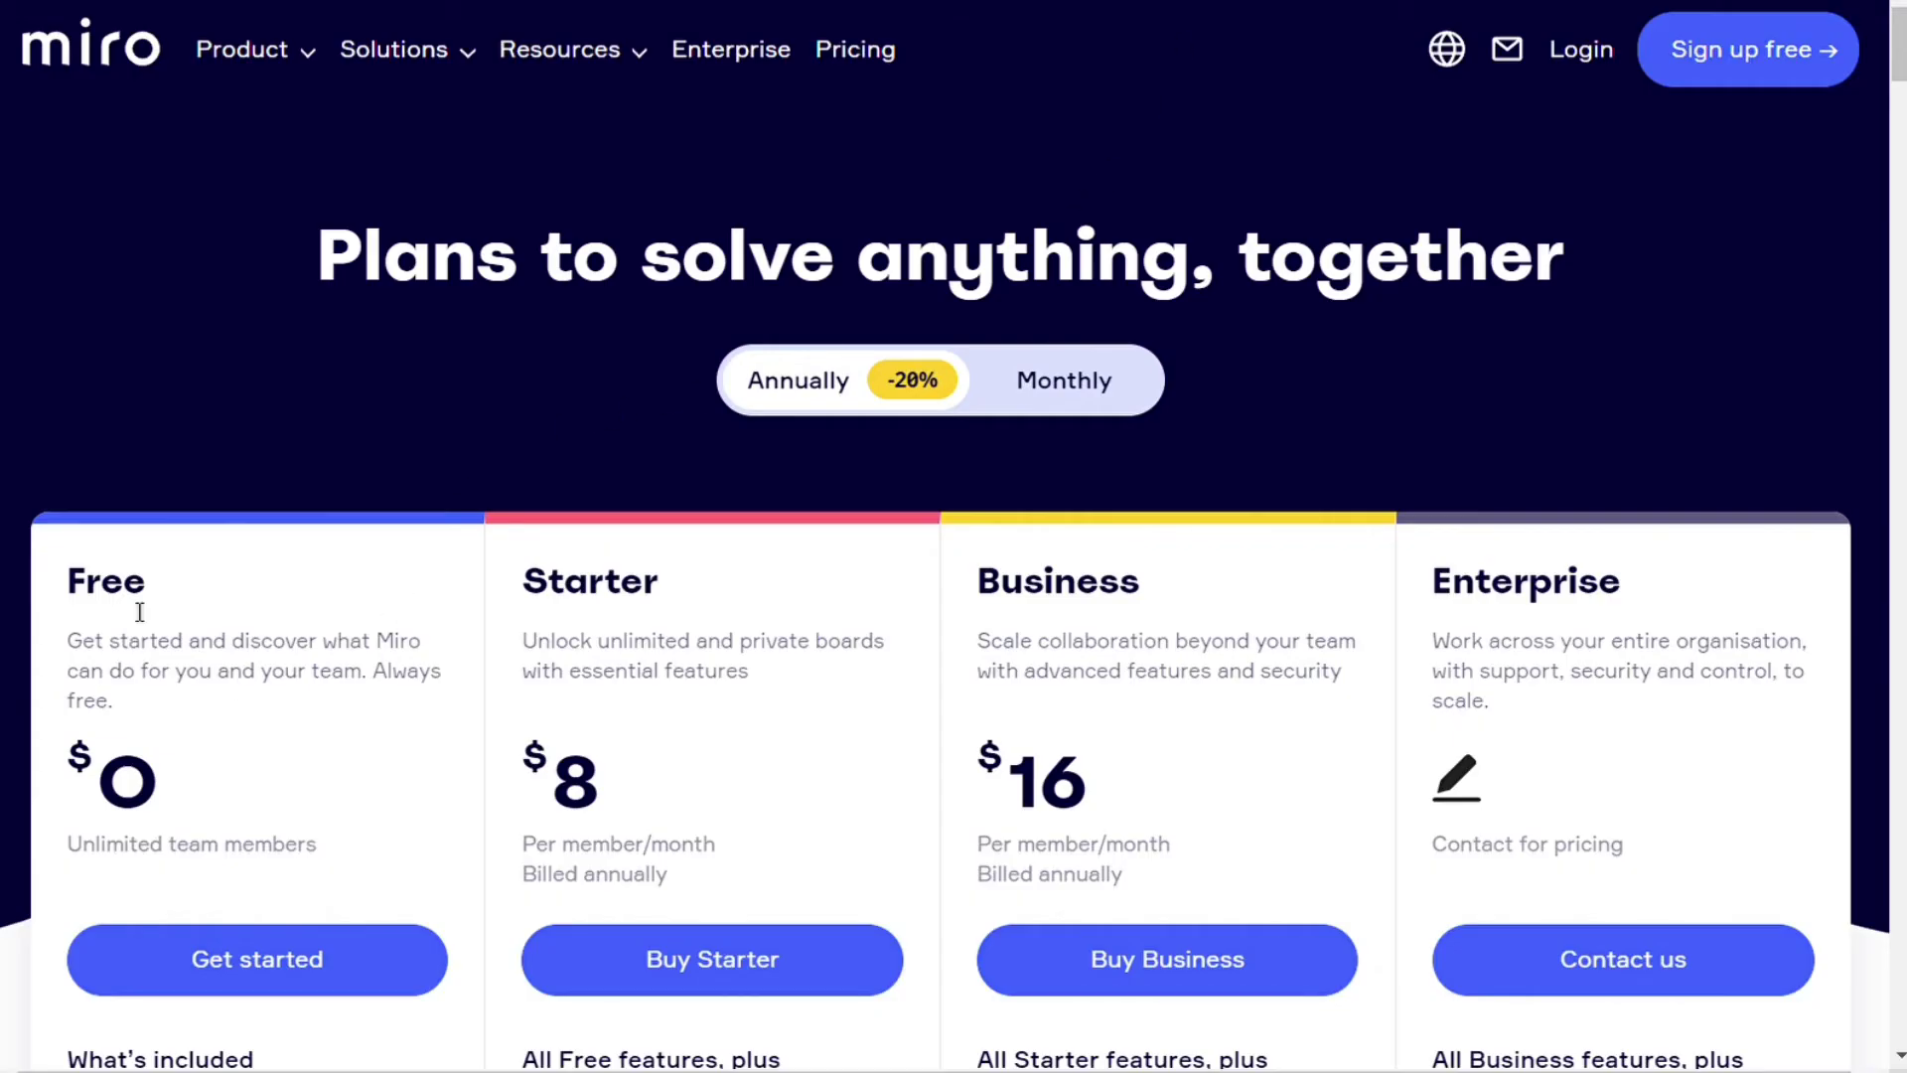
pyautogui.scroll(-8, 216, 629)
pyautogui.moveTo(223, 303)
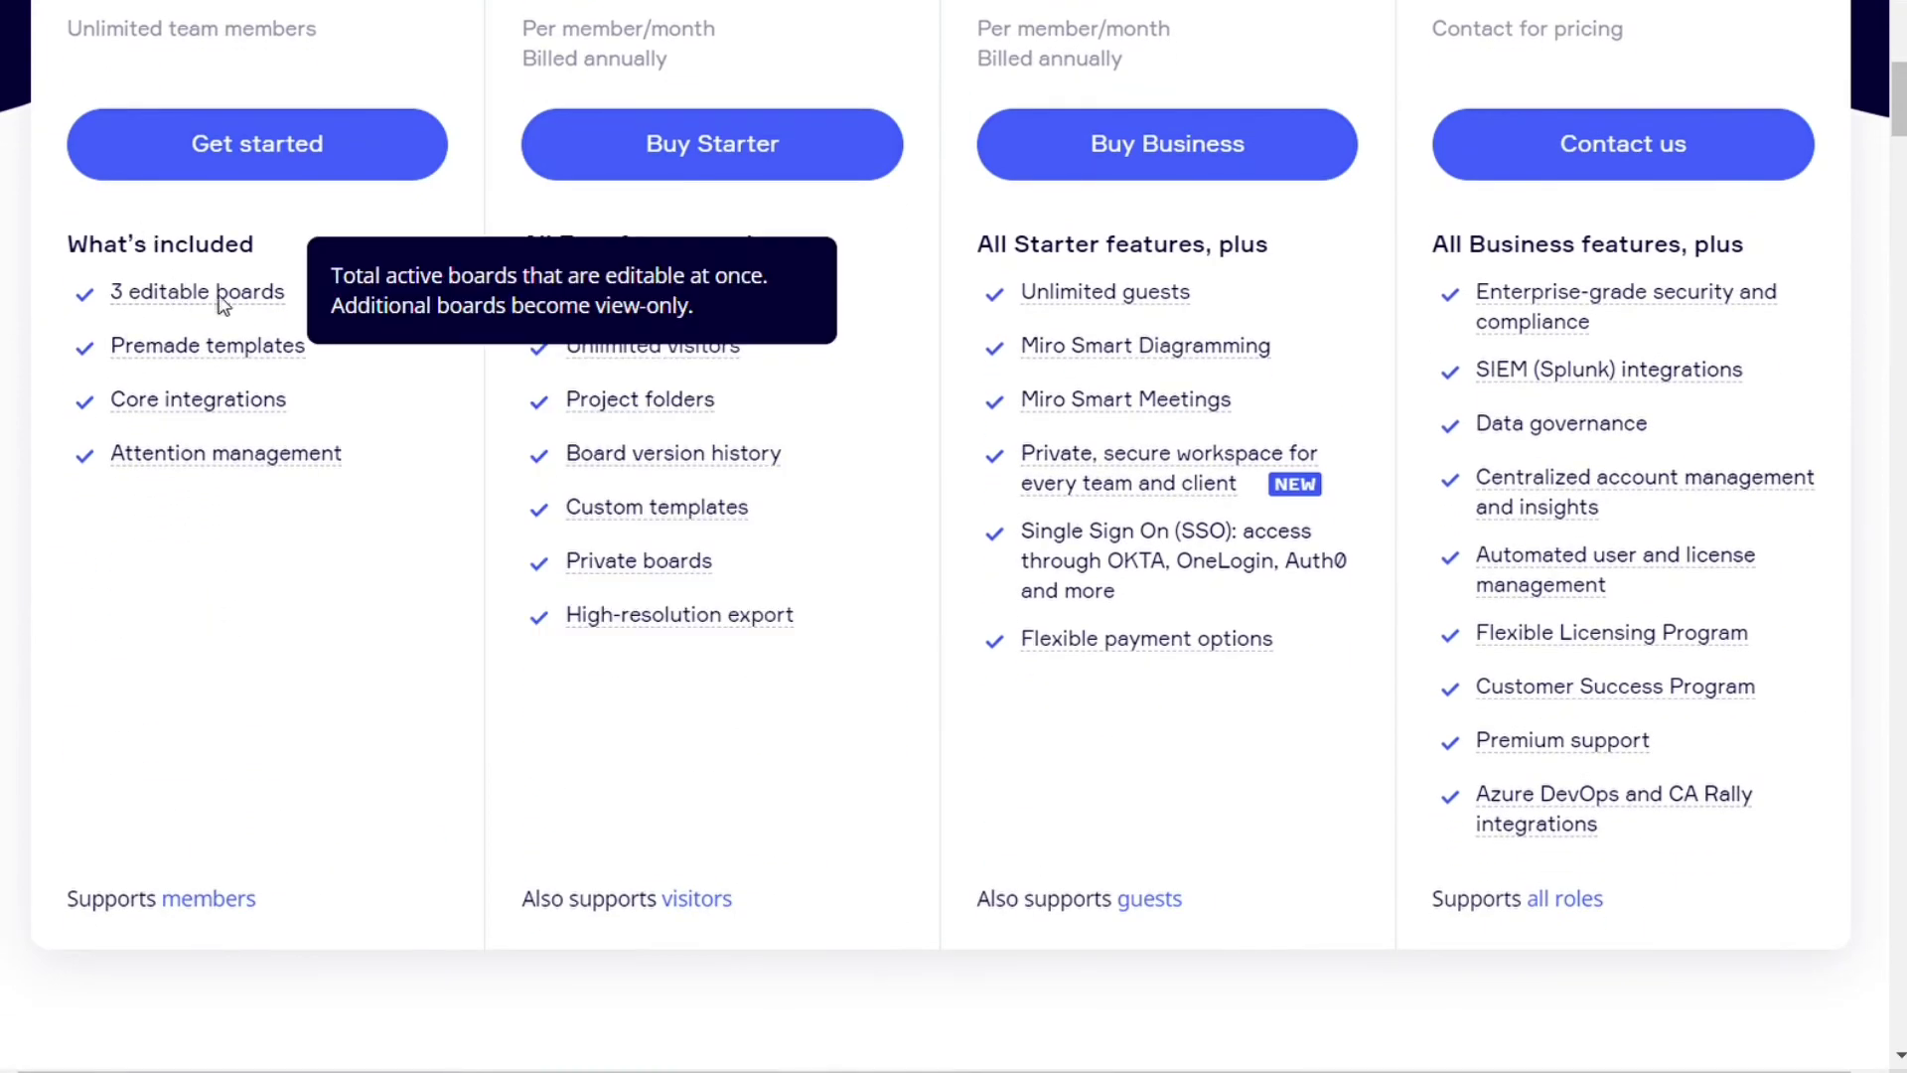
pyautogui.moveTo(204, 485)
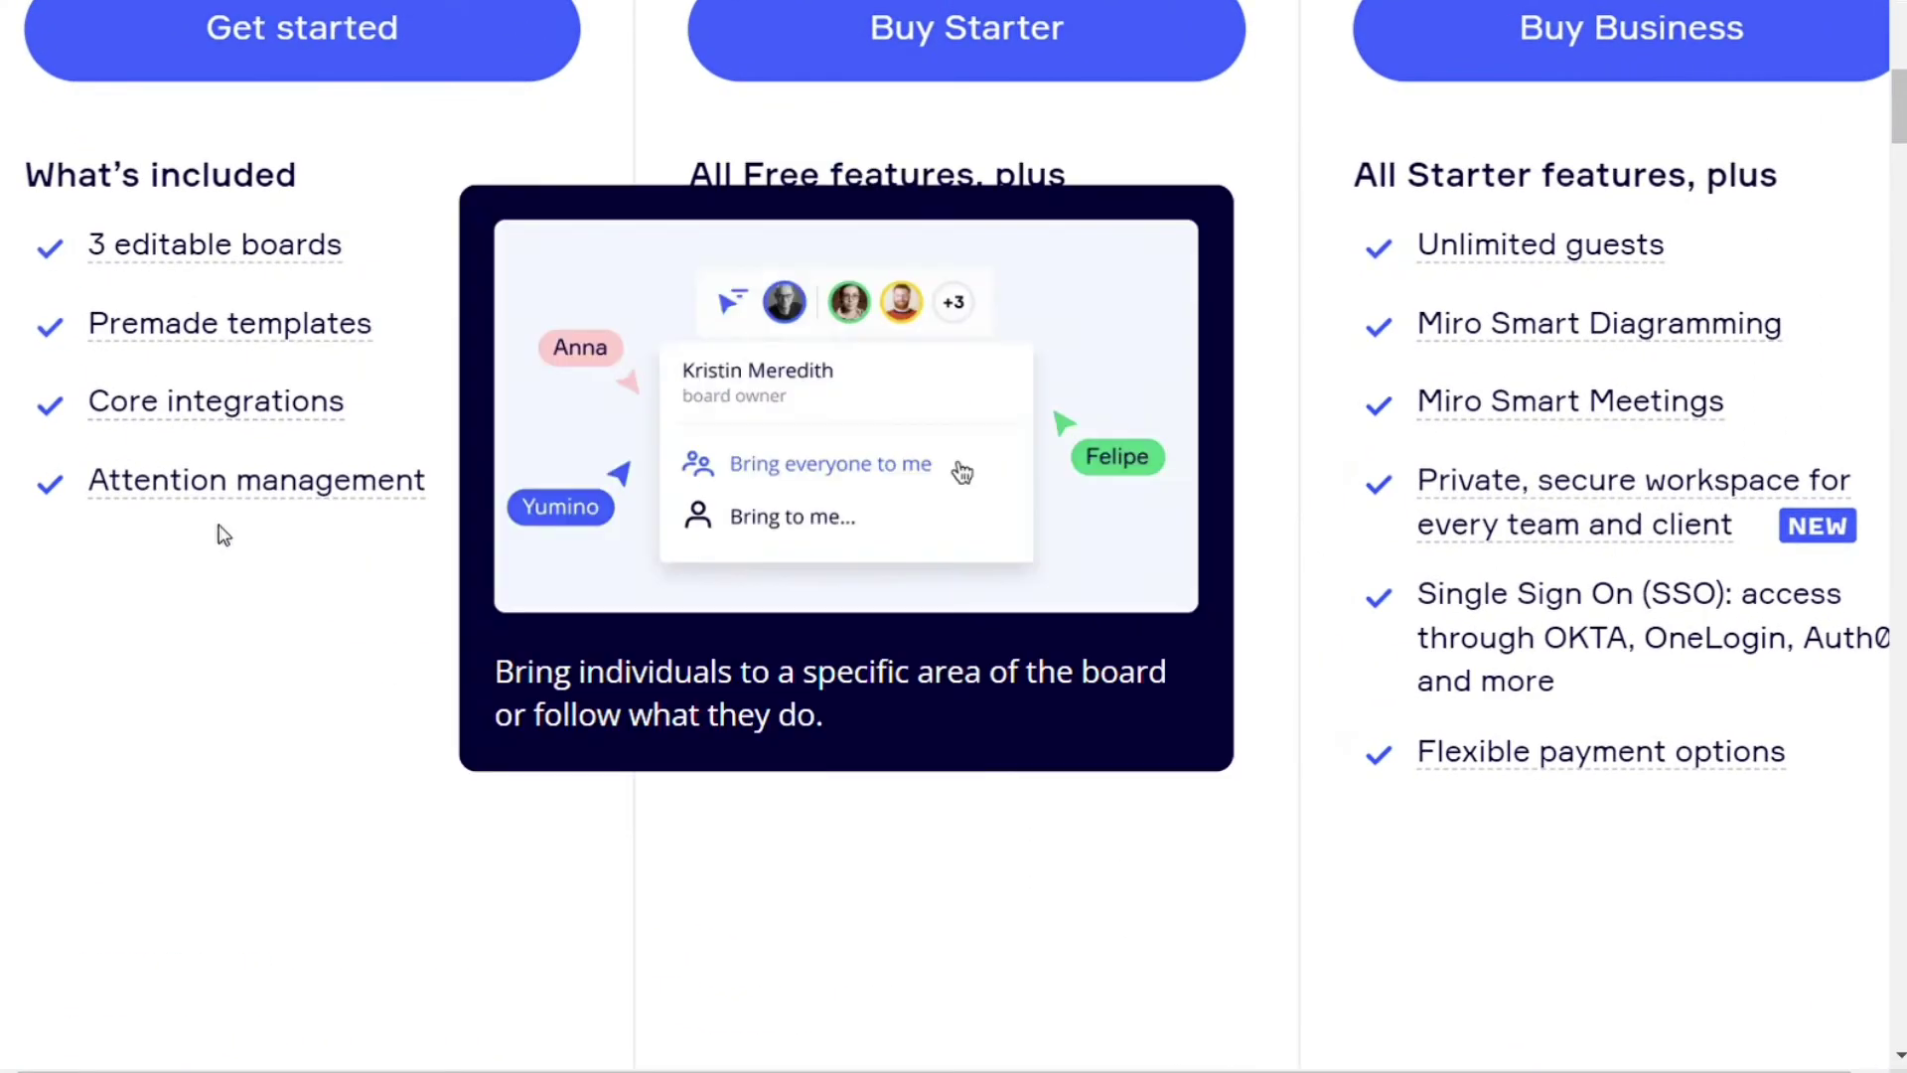
pyautogui.moveTo(275, 449)
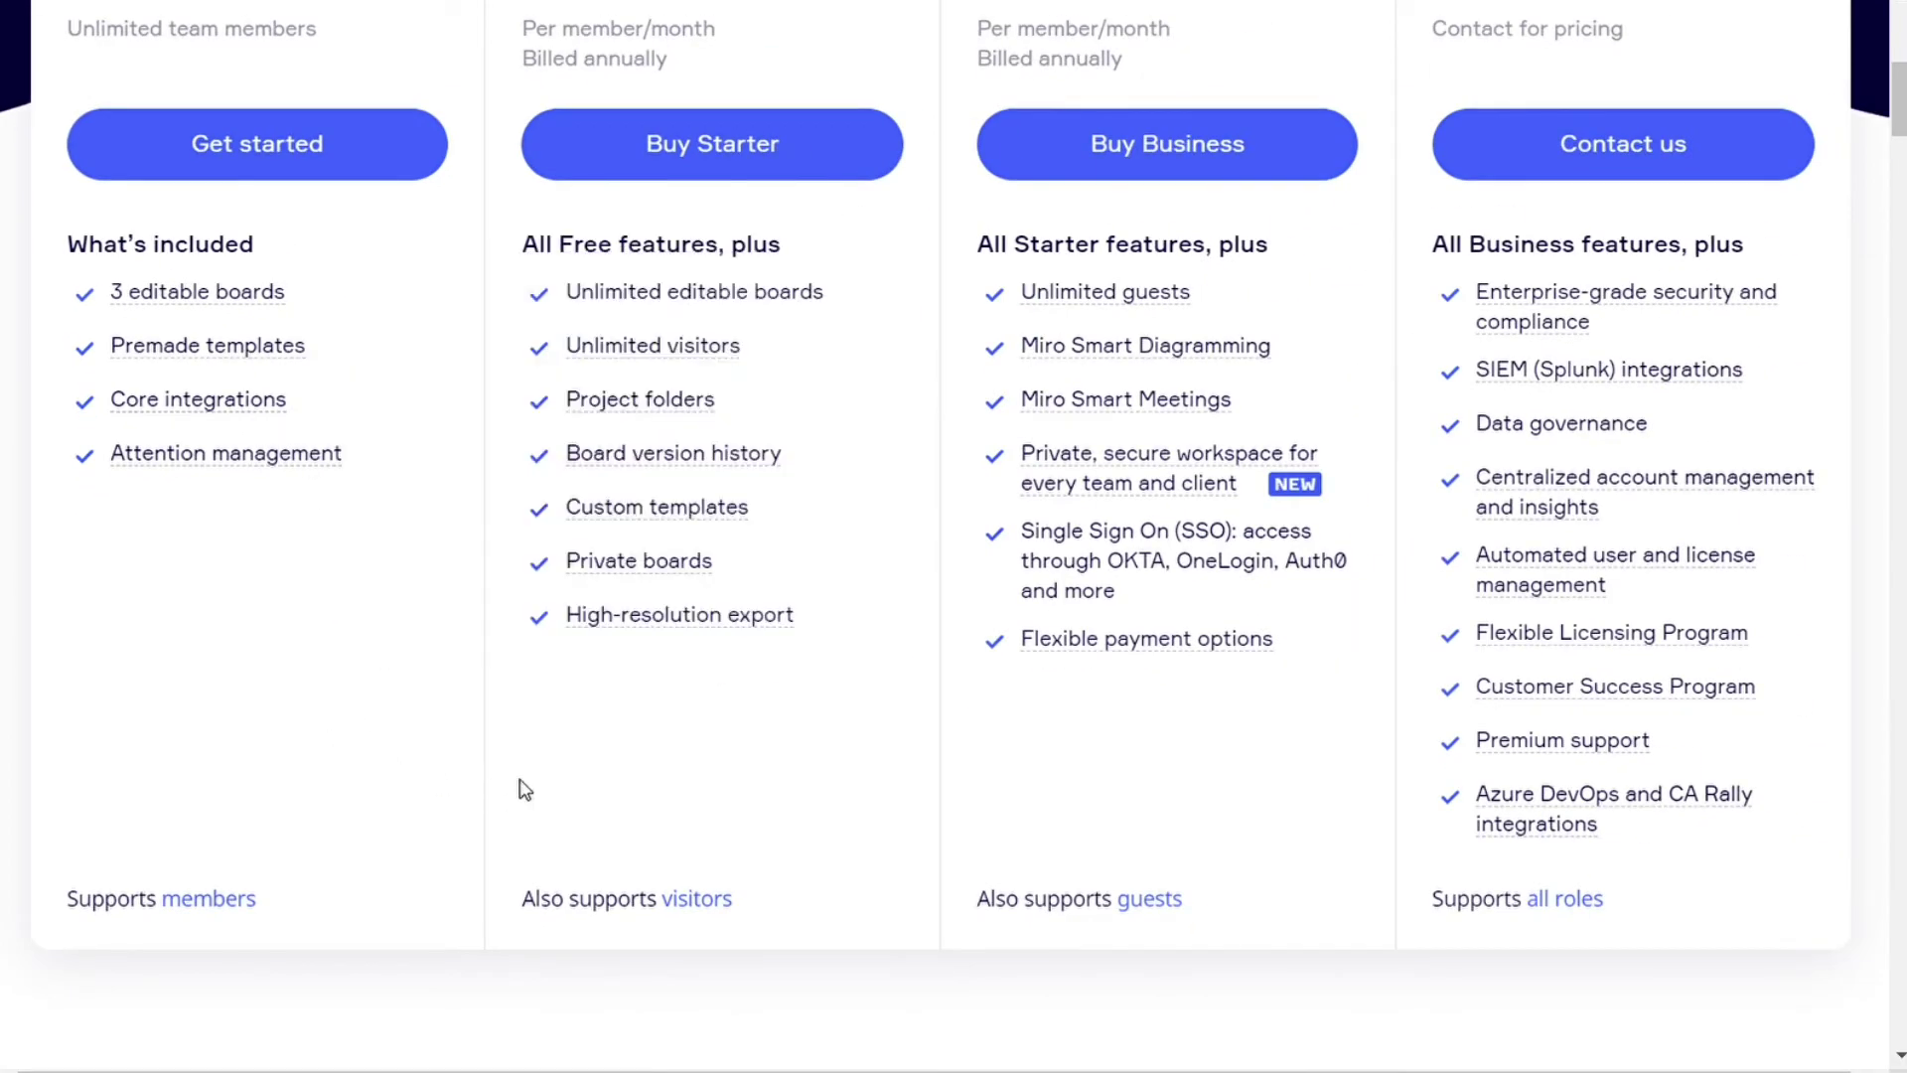
pyautogui.scroll(3, 782, 810)
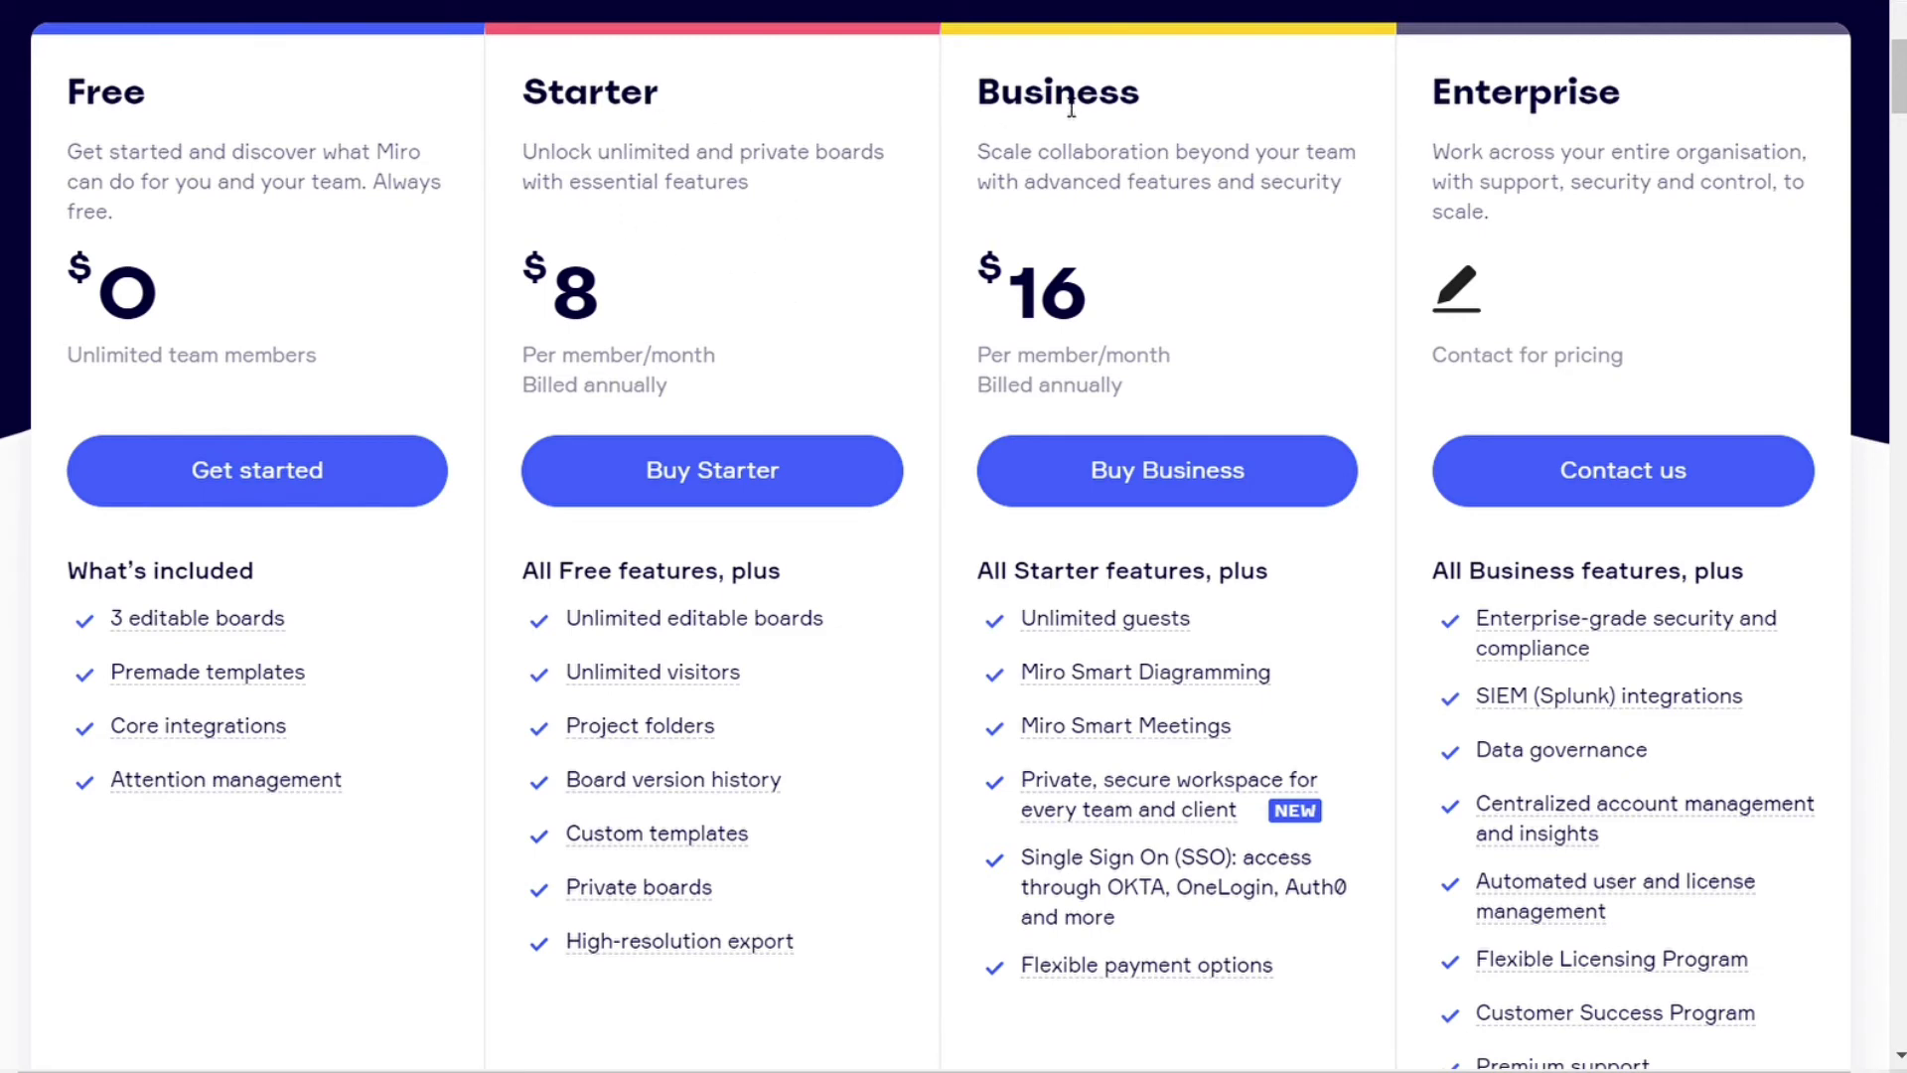
# Toggle Miro plan prices back and forth between monthly and annual billing.
pyautogui.scroll(3, 1106, 195)
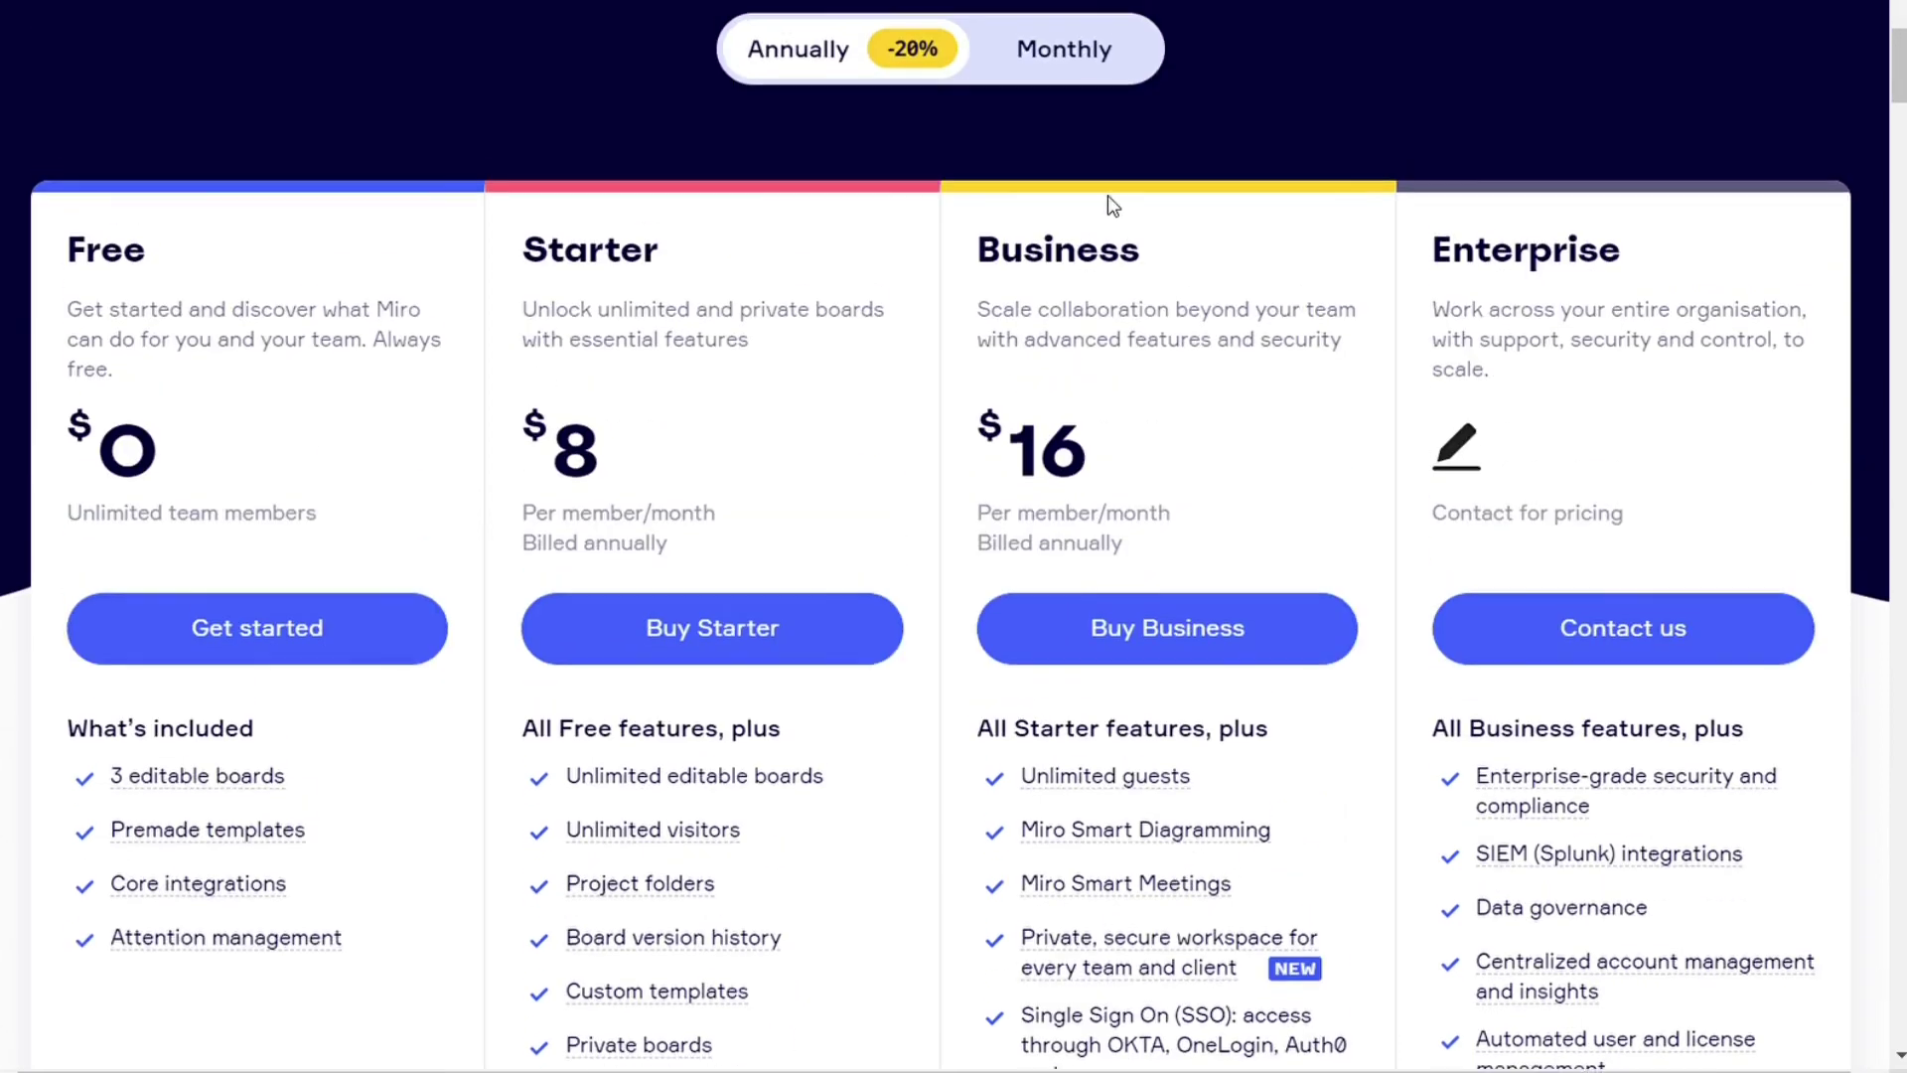
pyautogui.click(1053, 223)
pyautogui.scroll(-2, 947, 317)
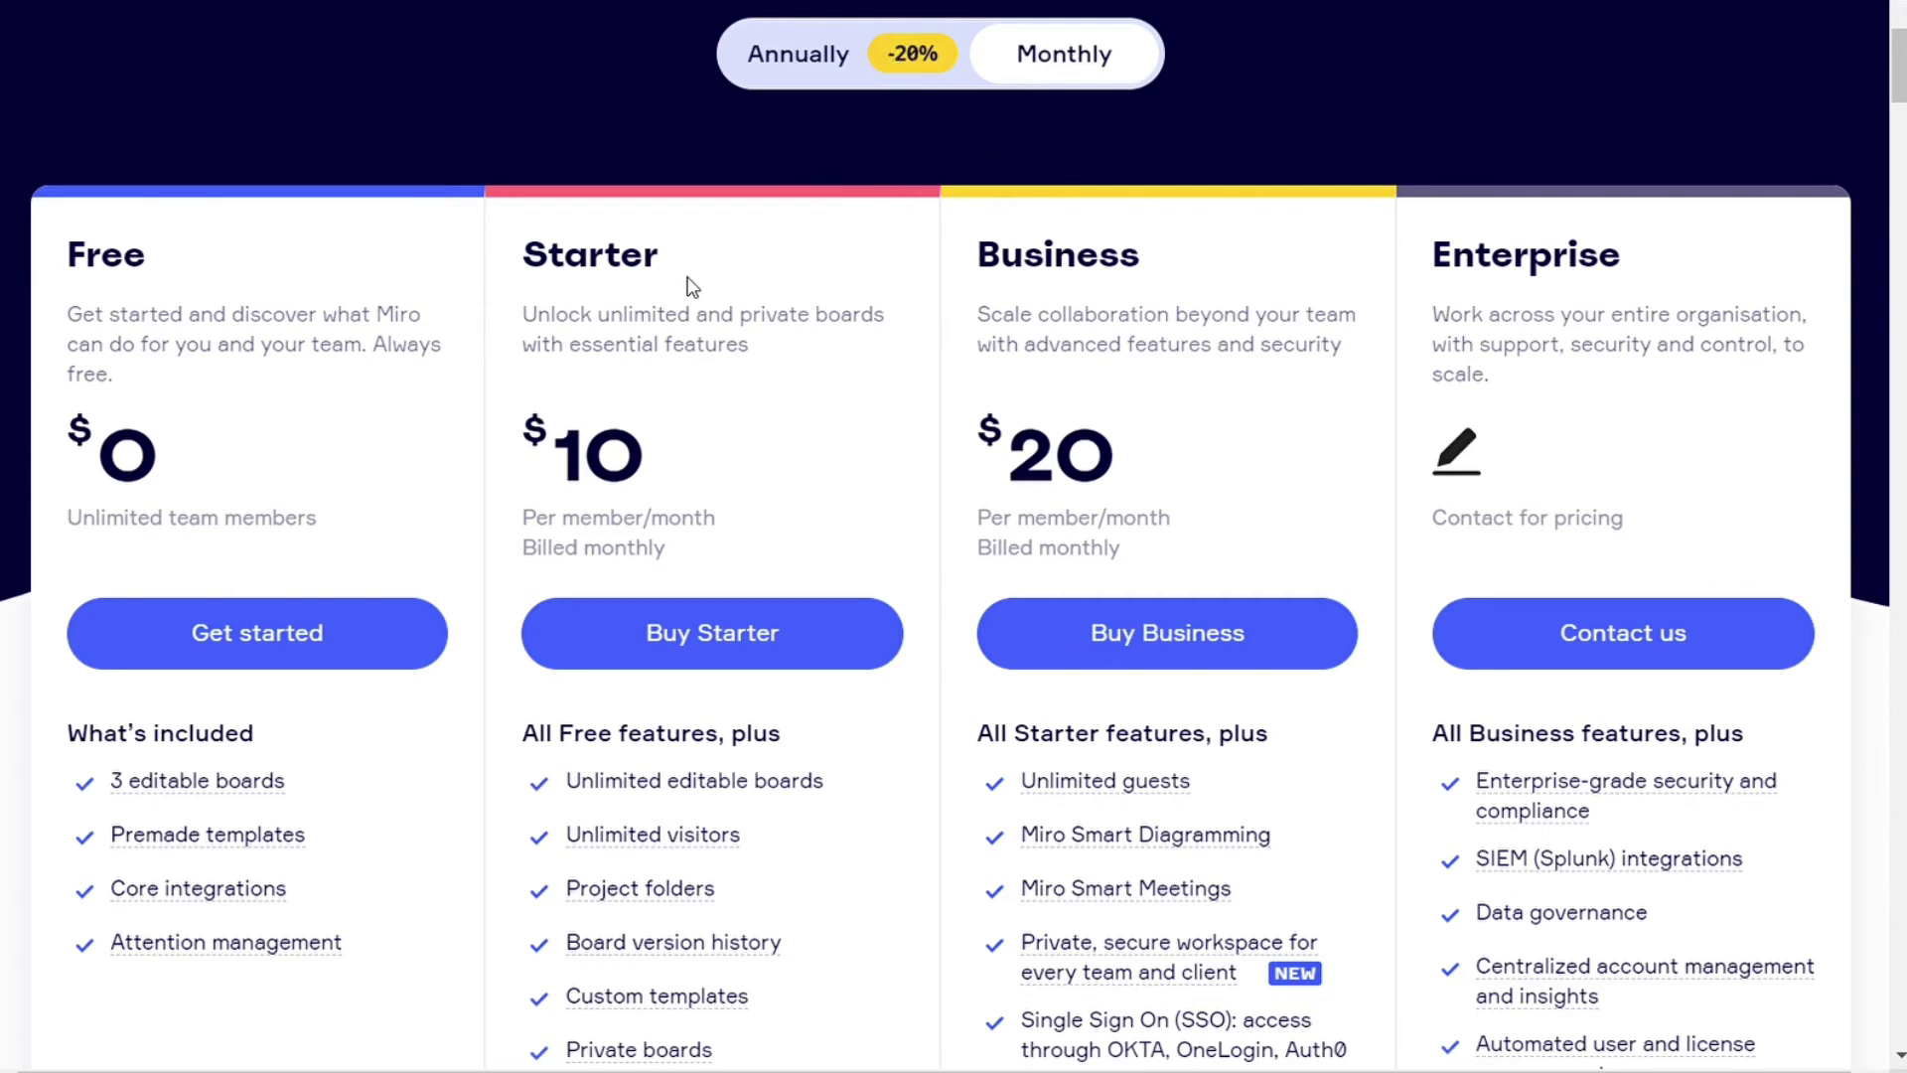
pyautogui.scroll(-2, 761, 276)
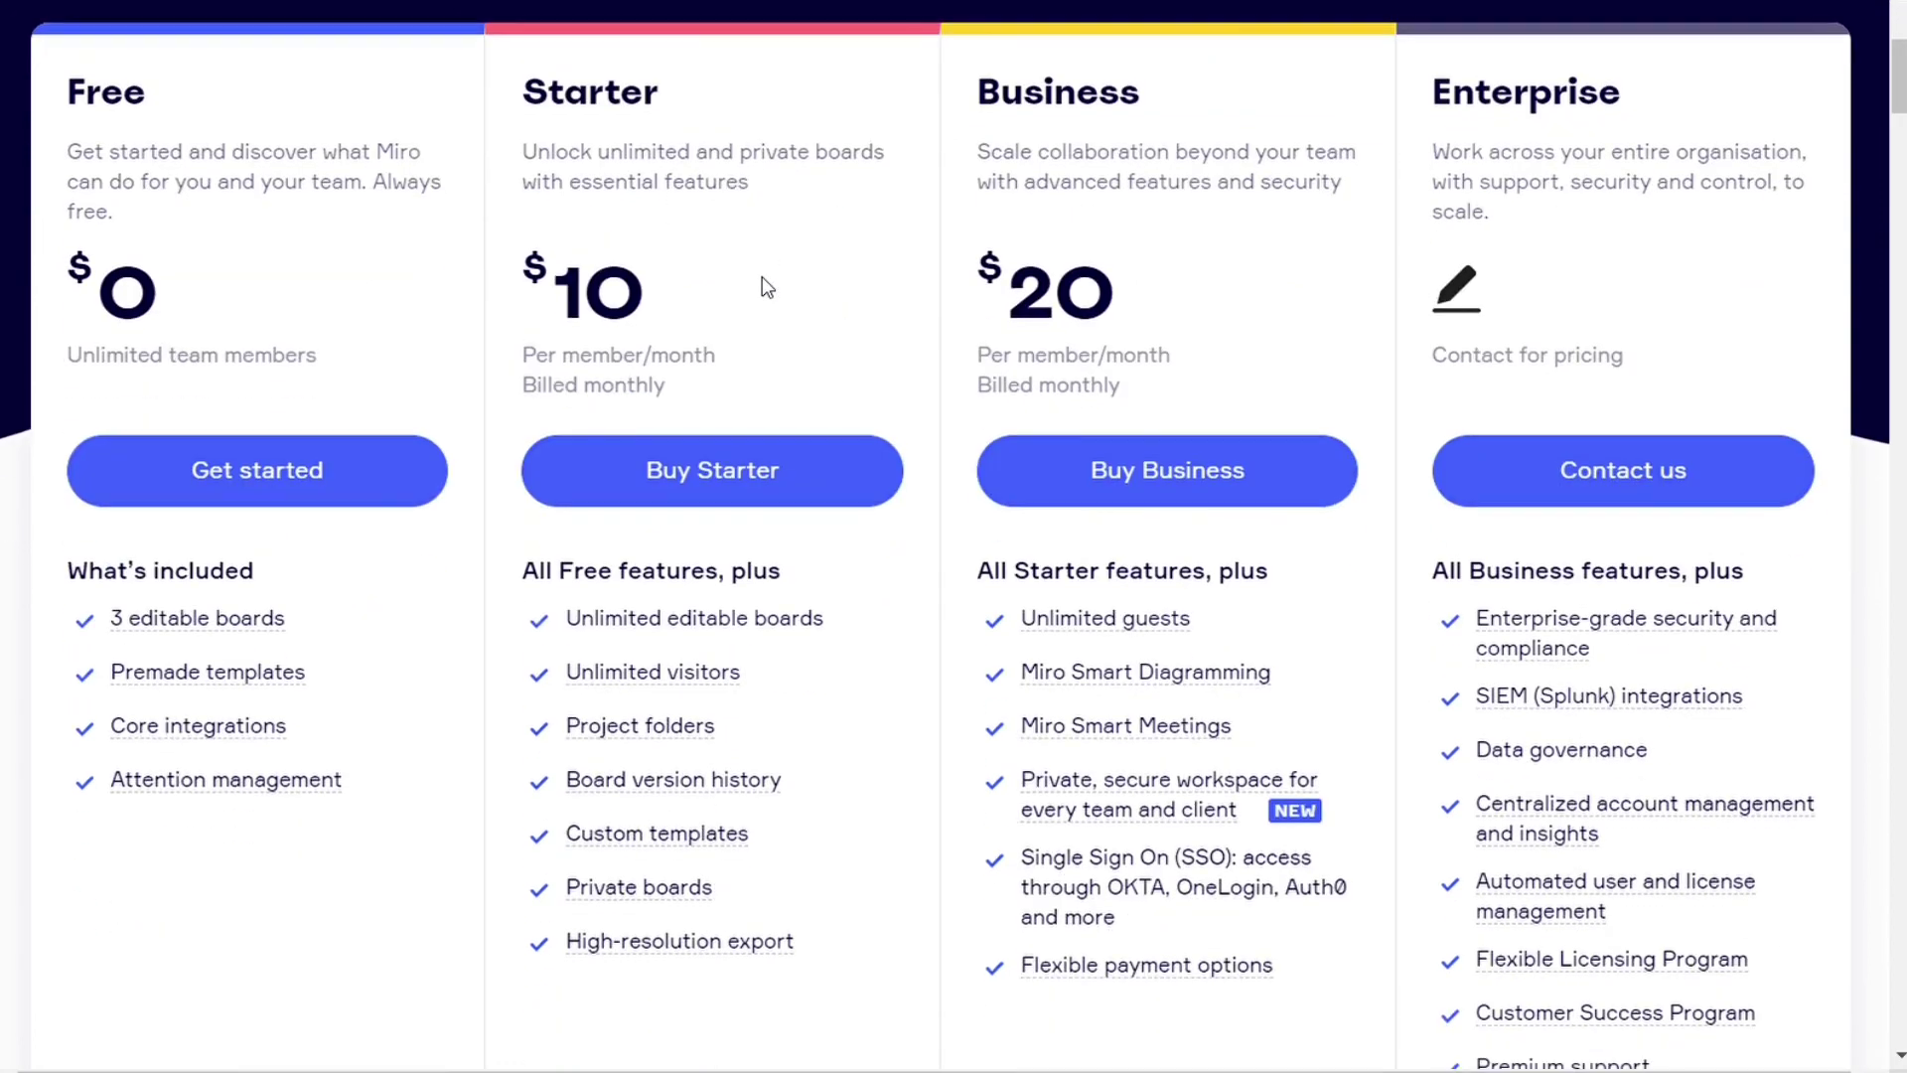
pyautogui.scroll(2, 760, 276)
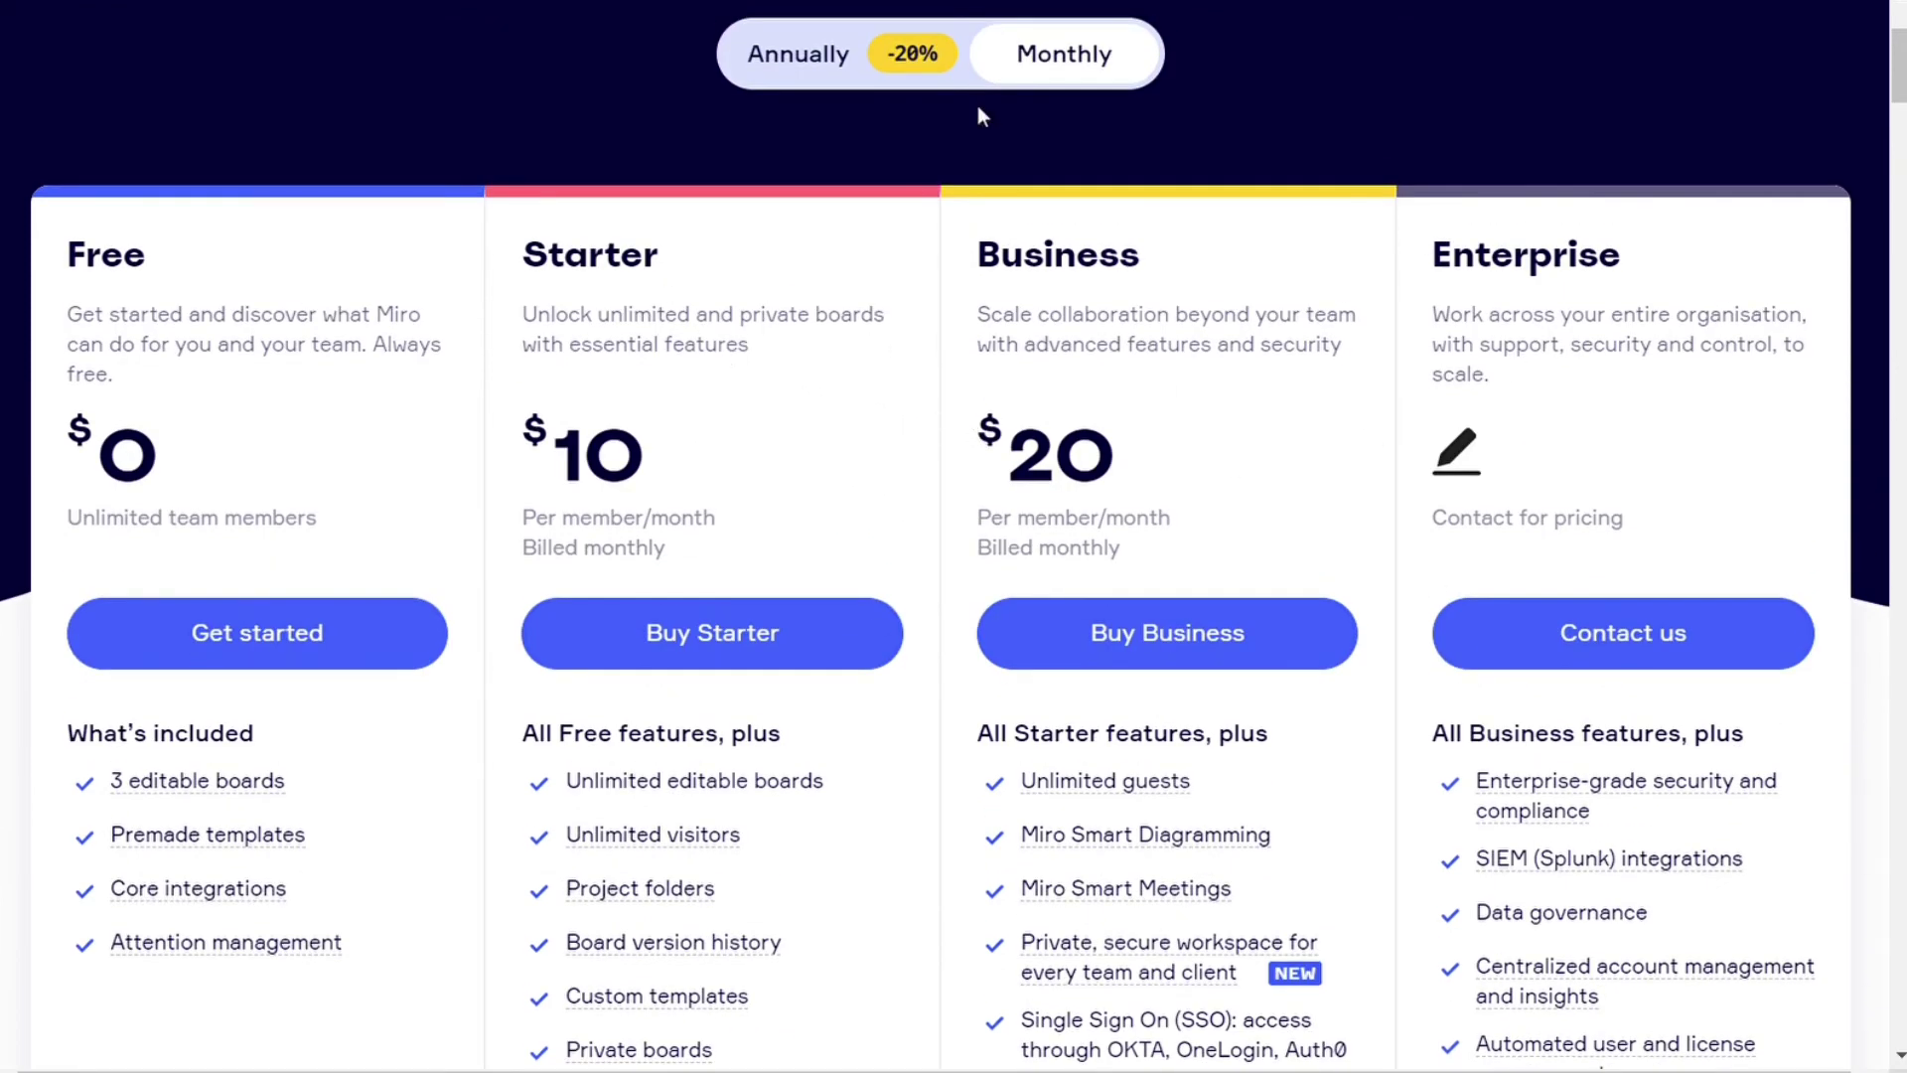
pyautogui.click(863, 54)
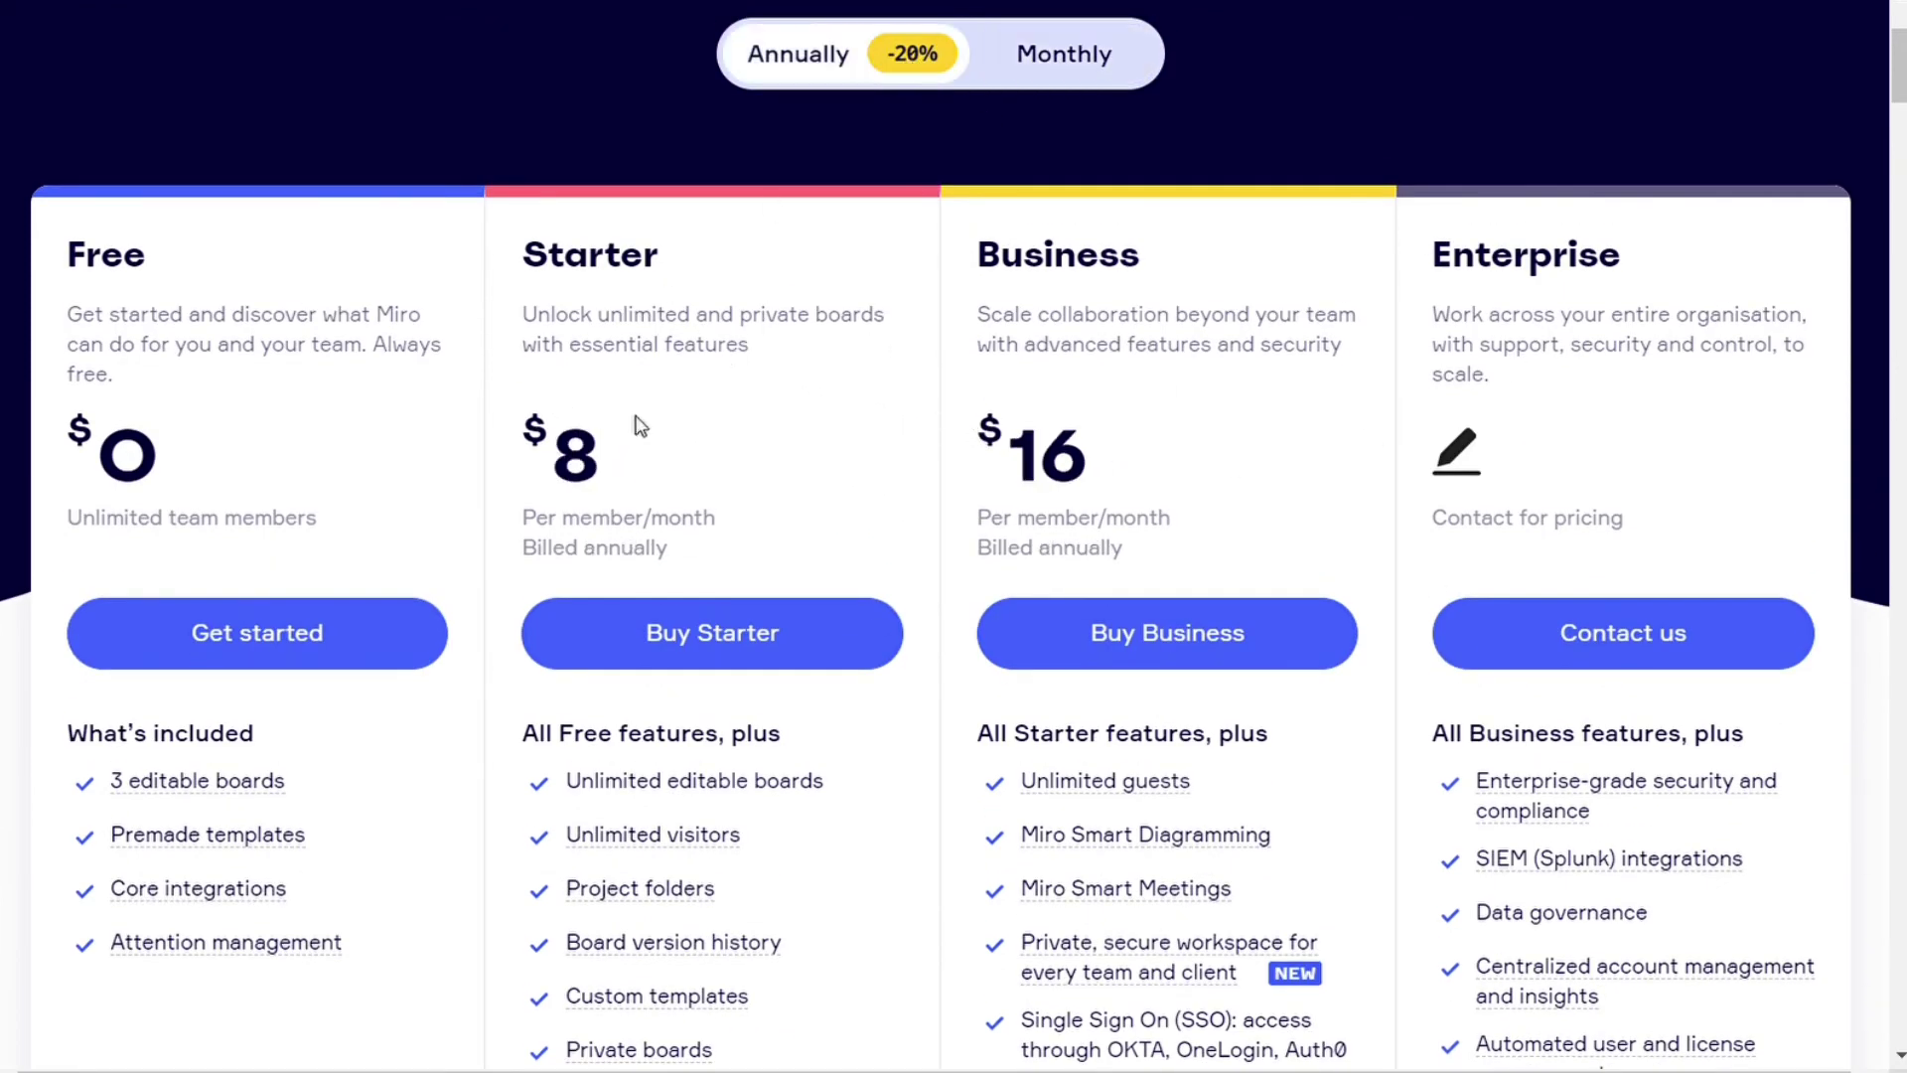
pyautogui.click(1078, 70)
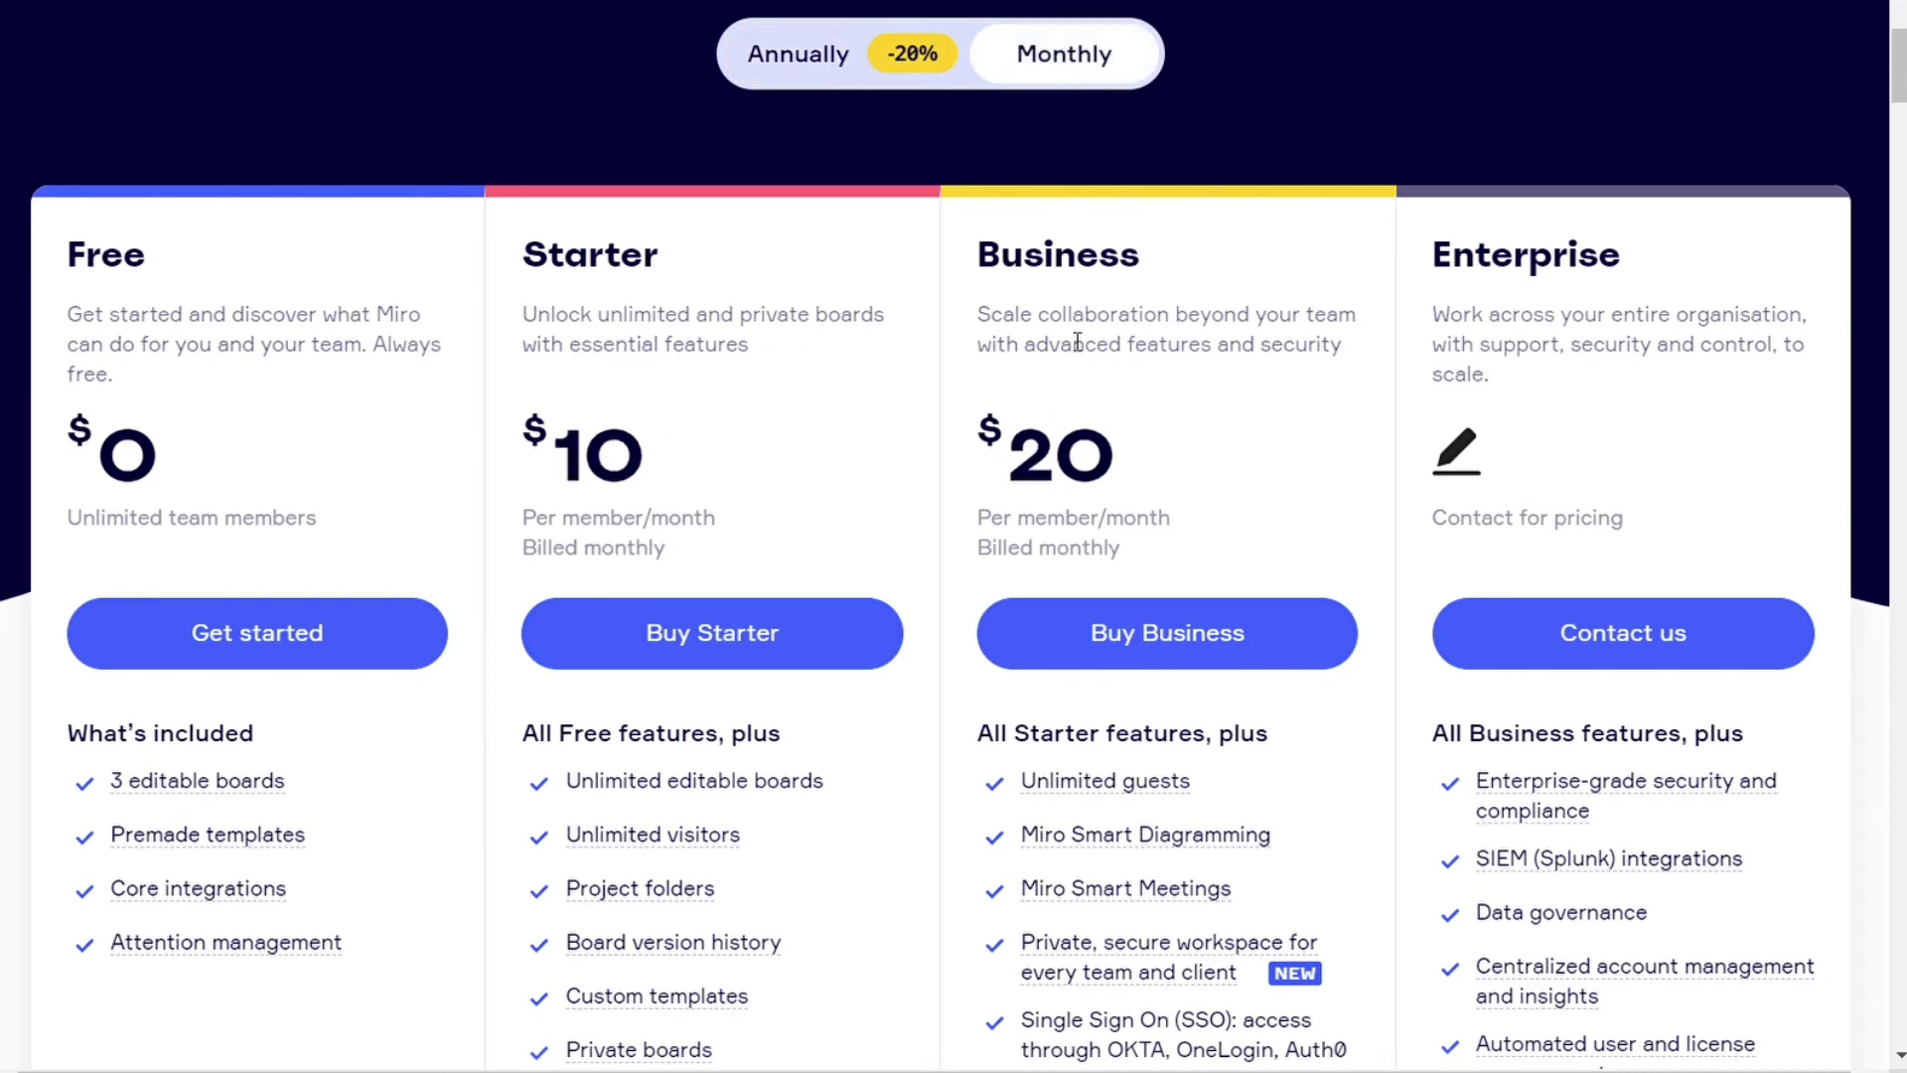
pyautogui.click(859, 79)
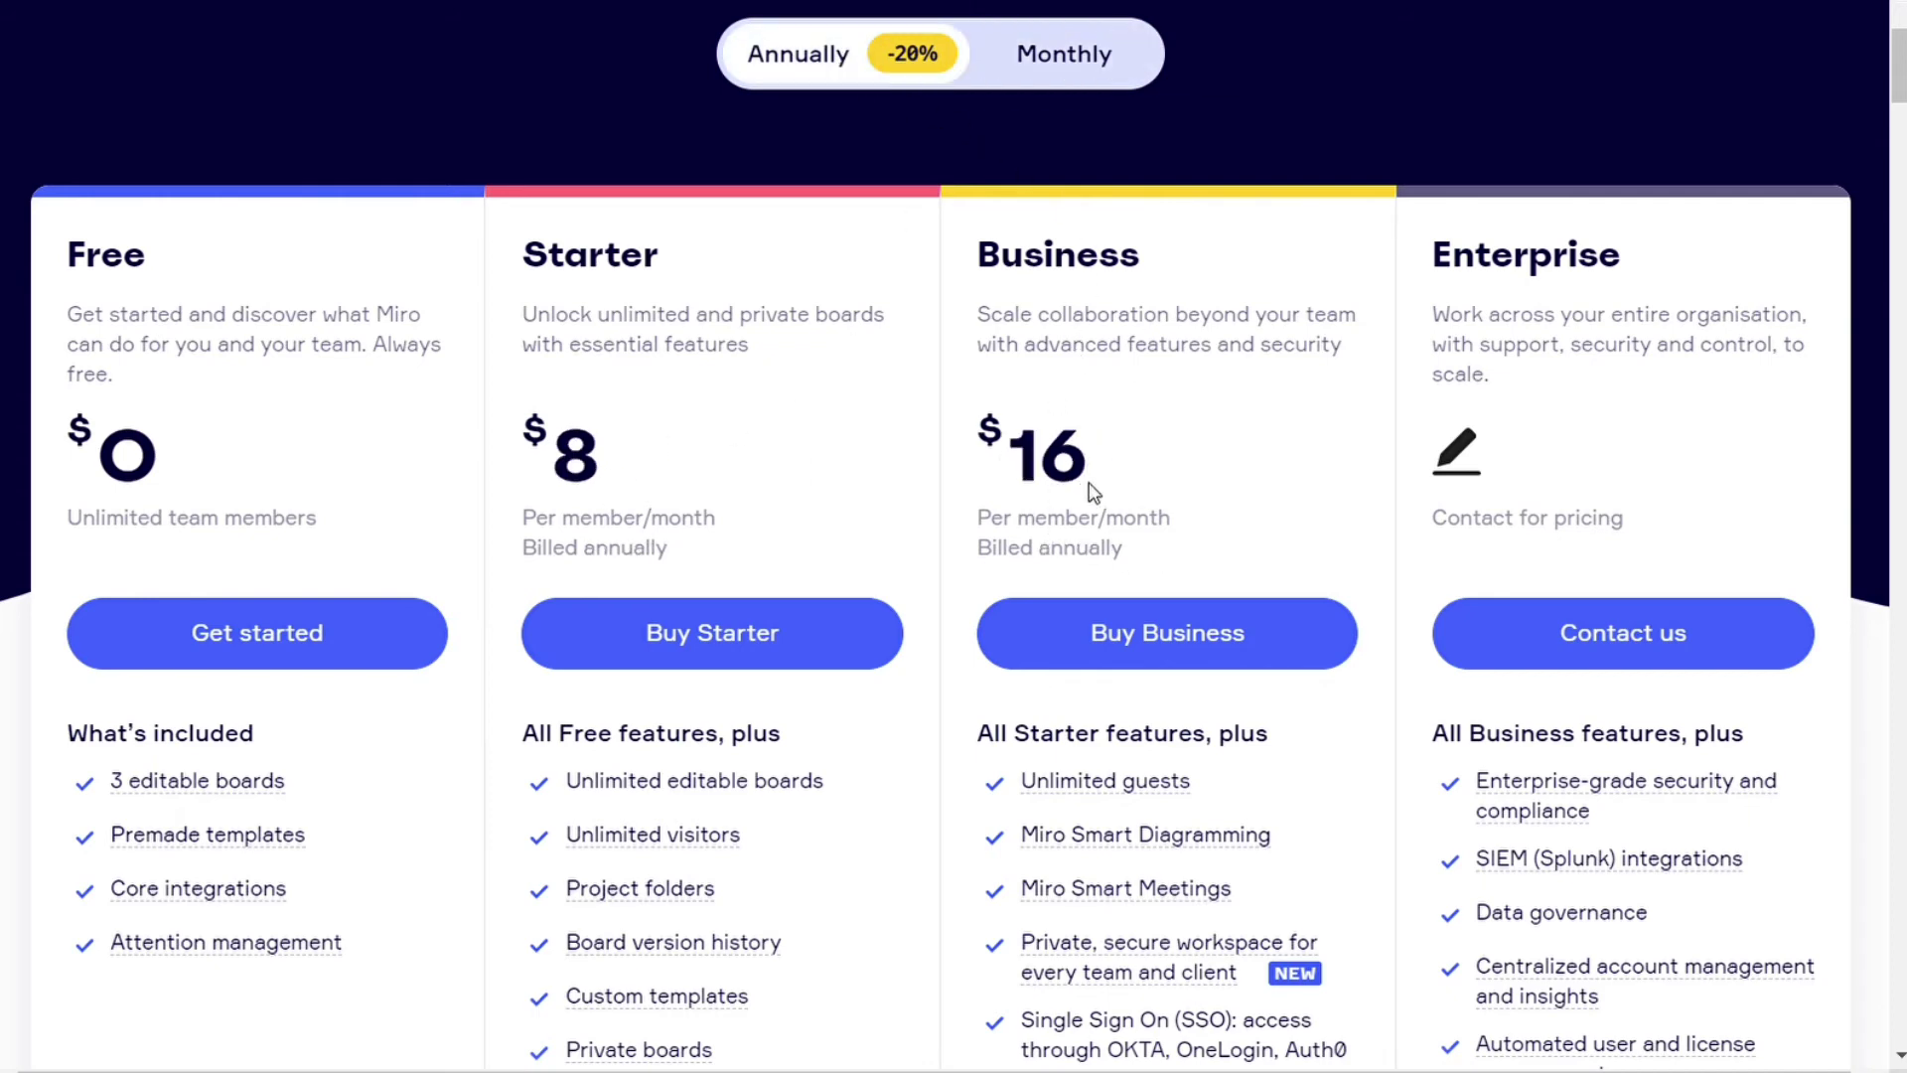
pyautogui.click(1074, 77)
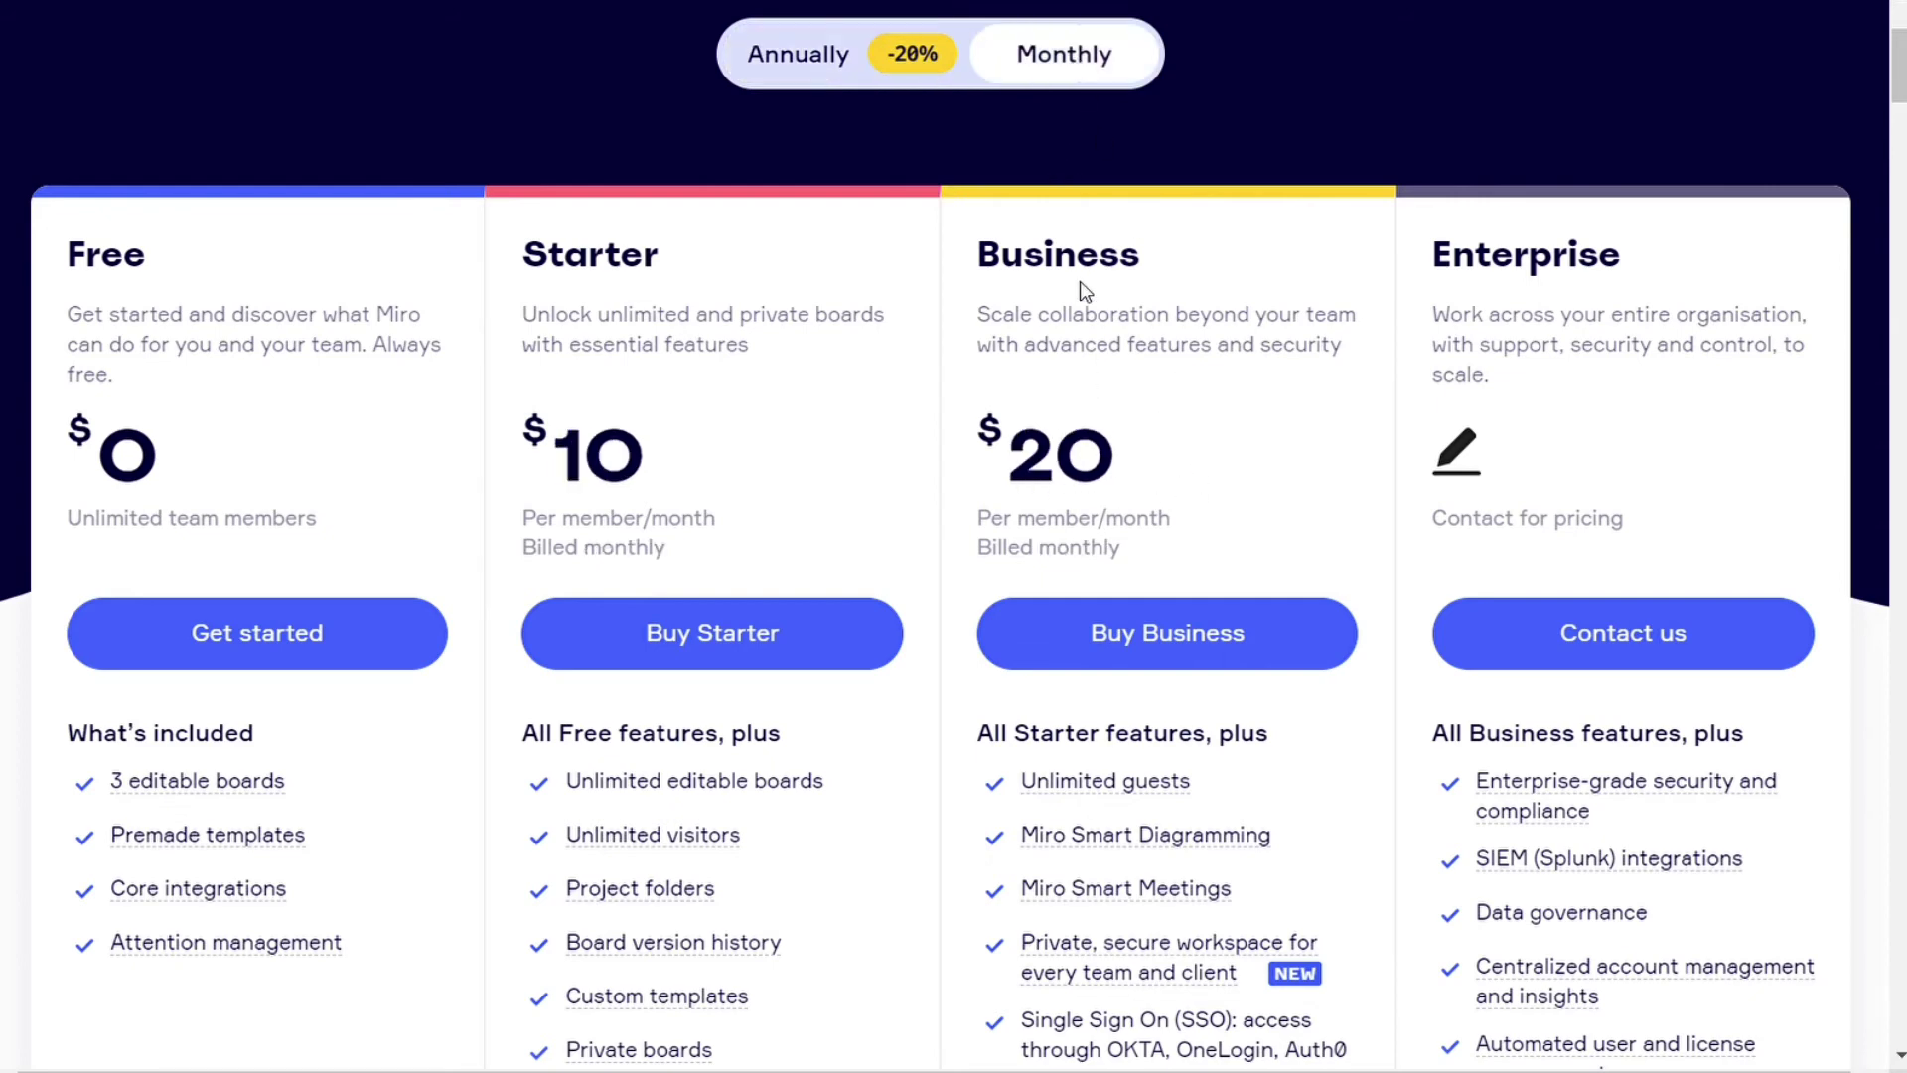
# Compare monthly $10/$20 with annual $8/$16, finishing on annual and scrolling to features.
pyautogui.scroll(-2, 1121, 316)
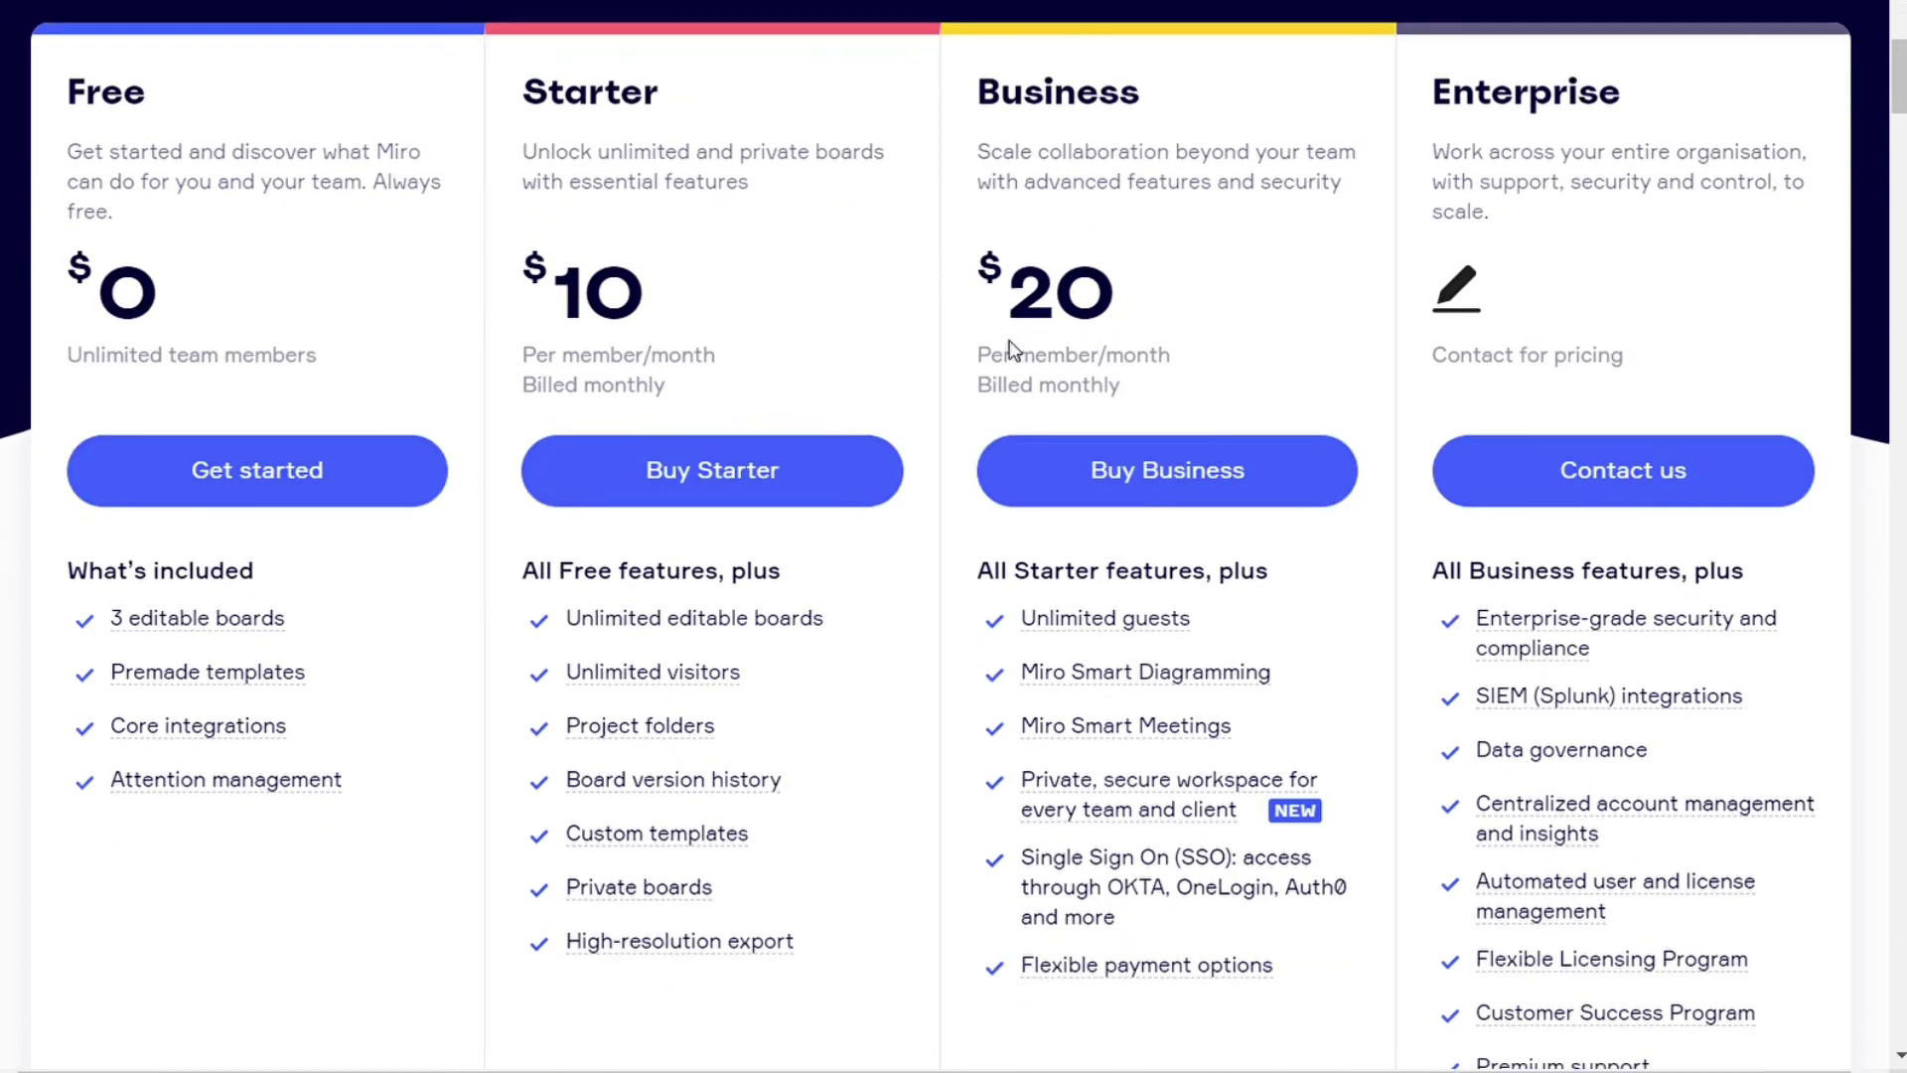
pyautogui.scroll(4, 1122, 367)
pyautogui.click(799, 218)
pyautogui.scroll(-2, 898, 417)
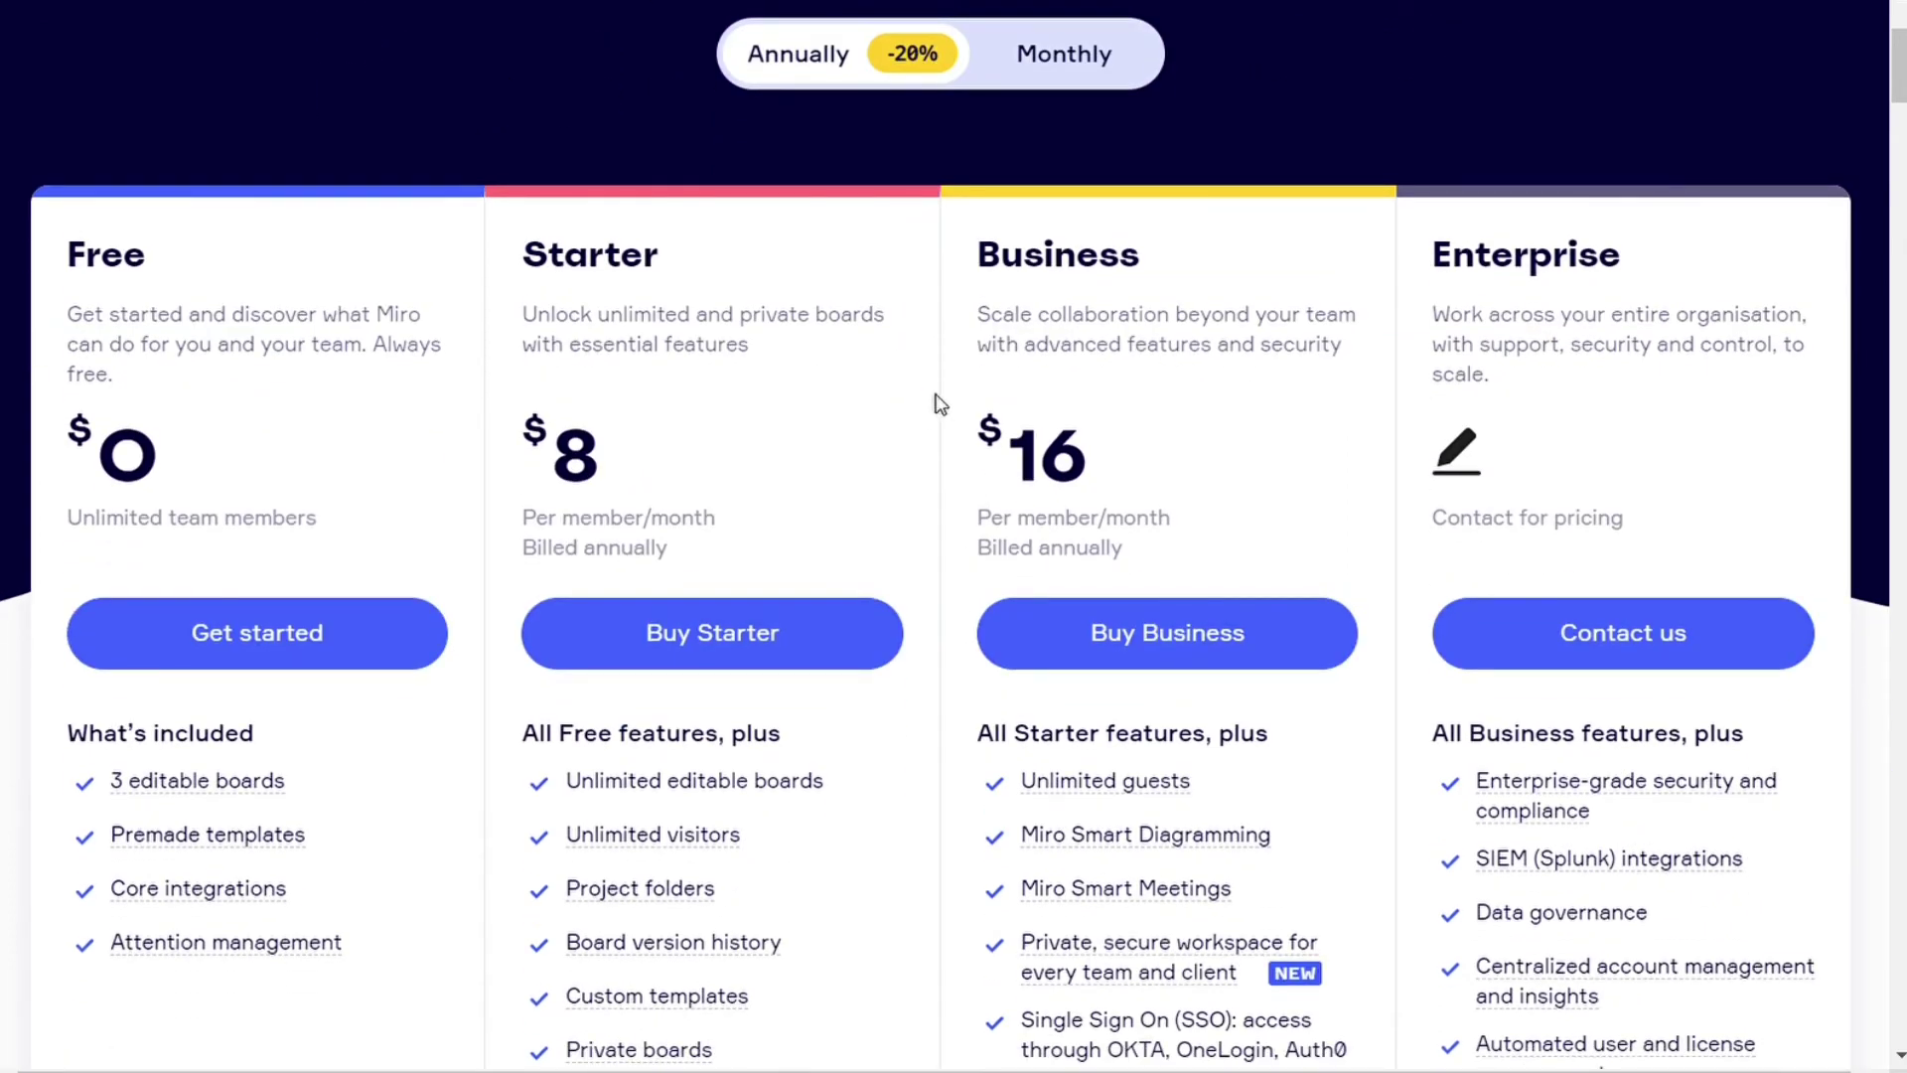
pyautogui.scroll(-2, 1579, 367)
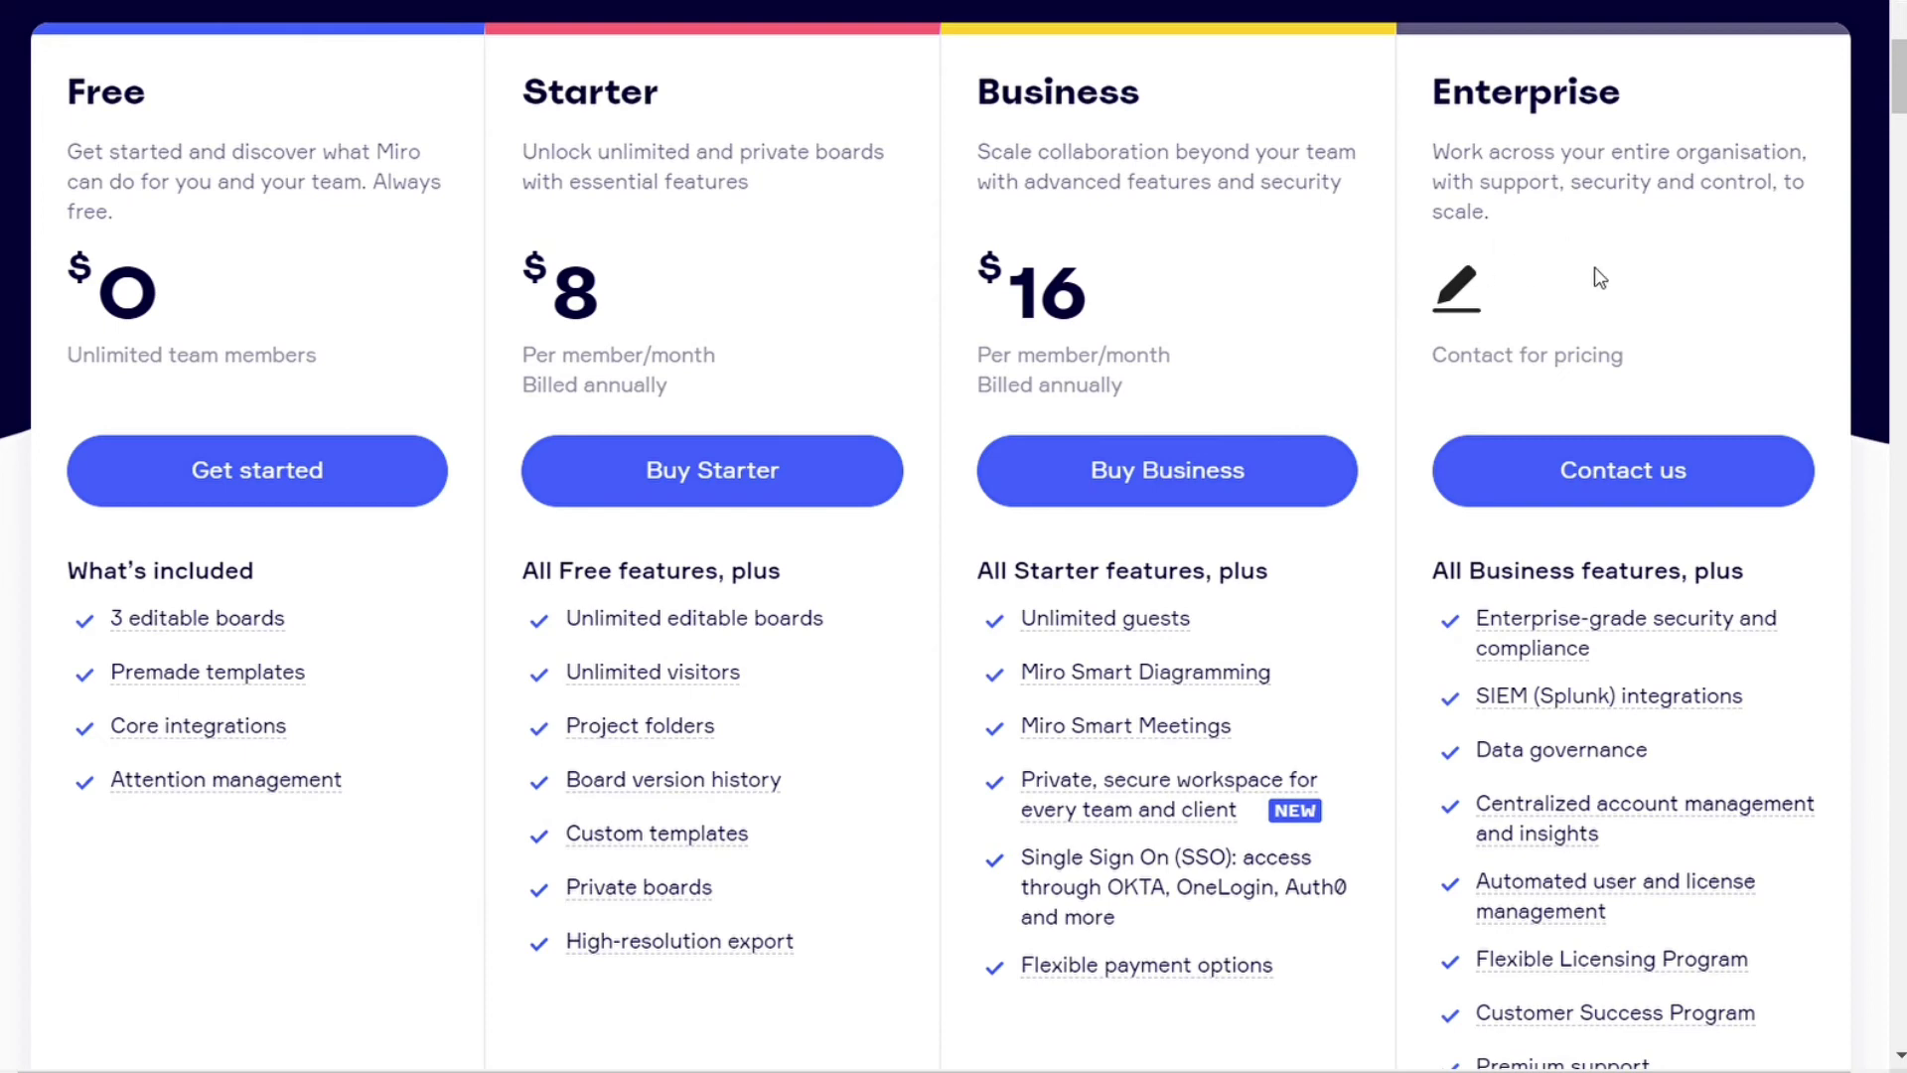
pyautogui.scroll(3, 1654, 199)
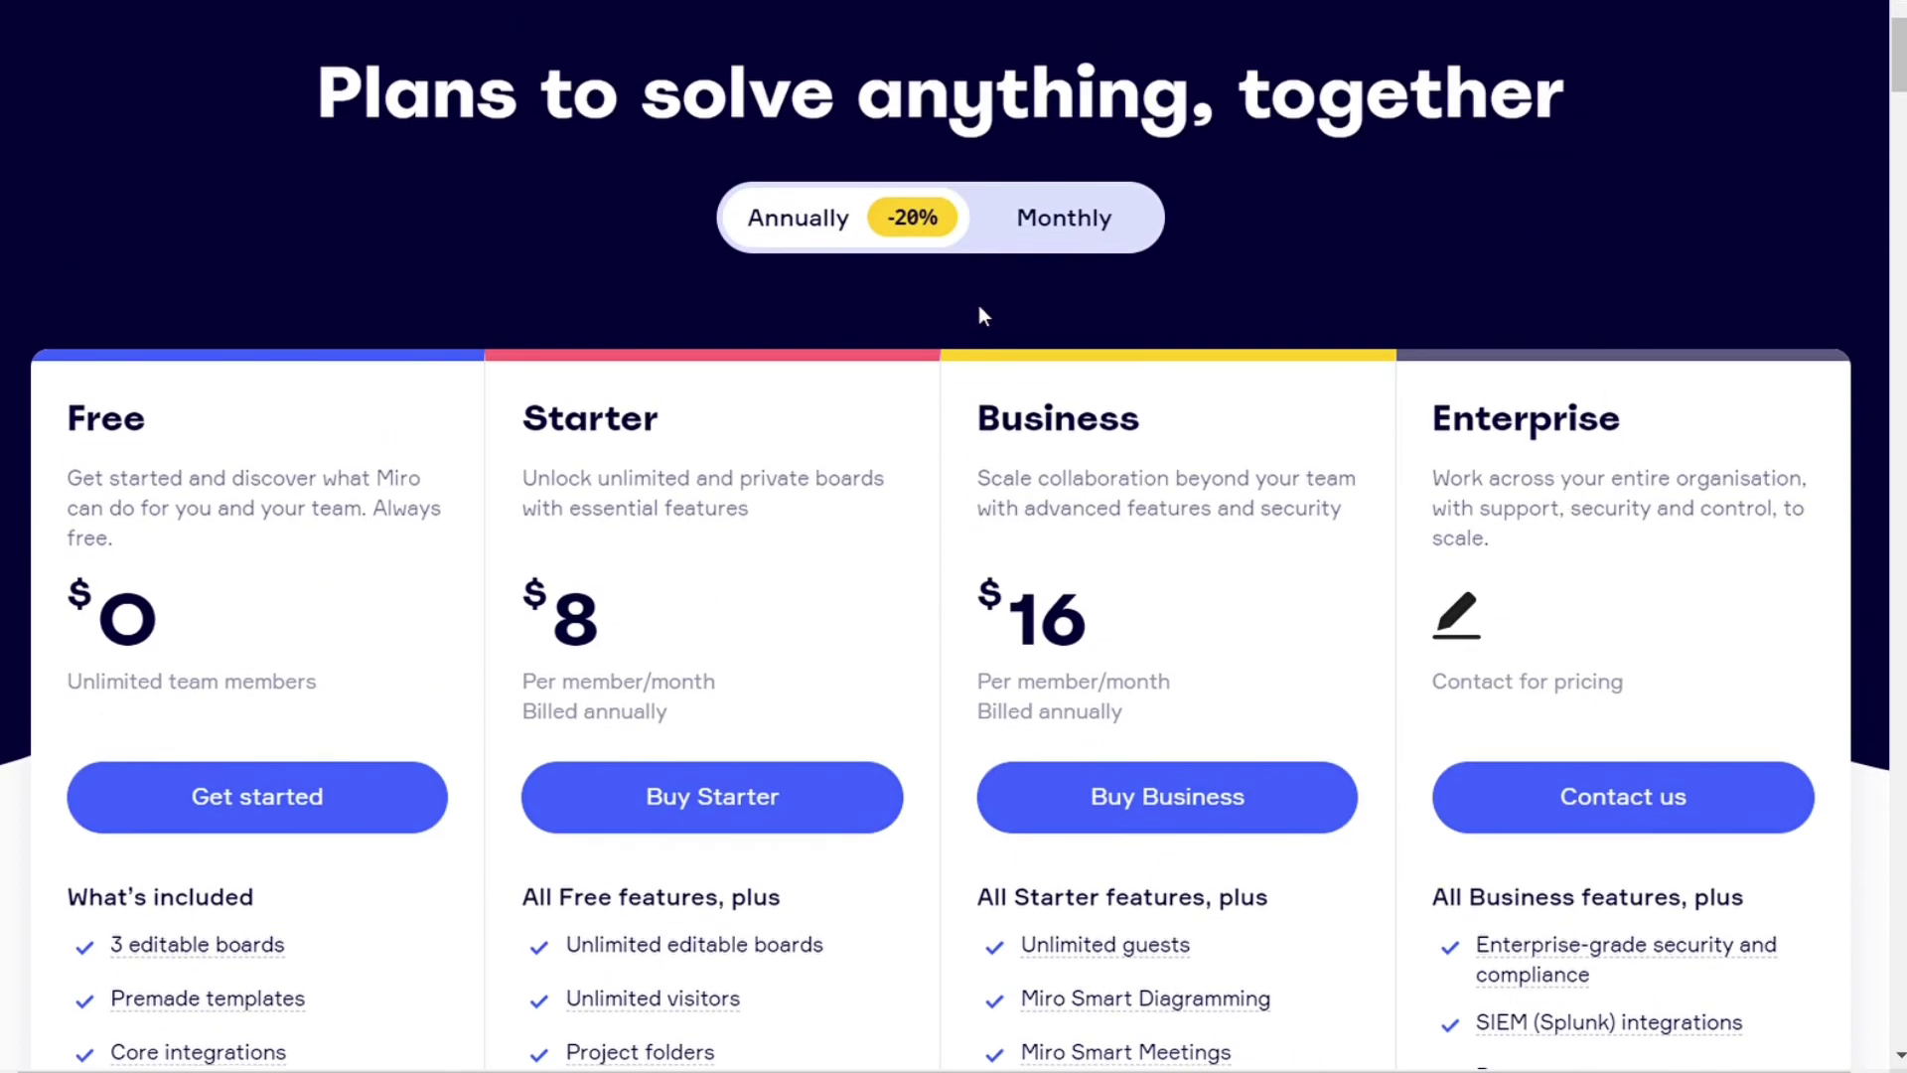
pyautogui.click(1033, 242)
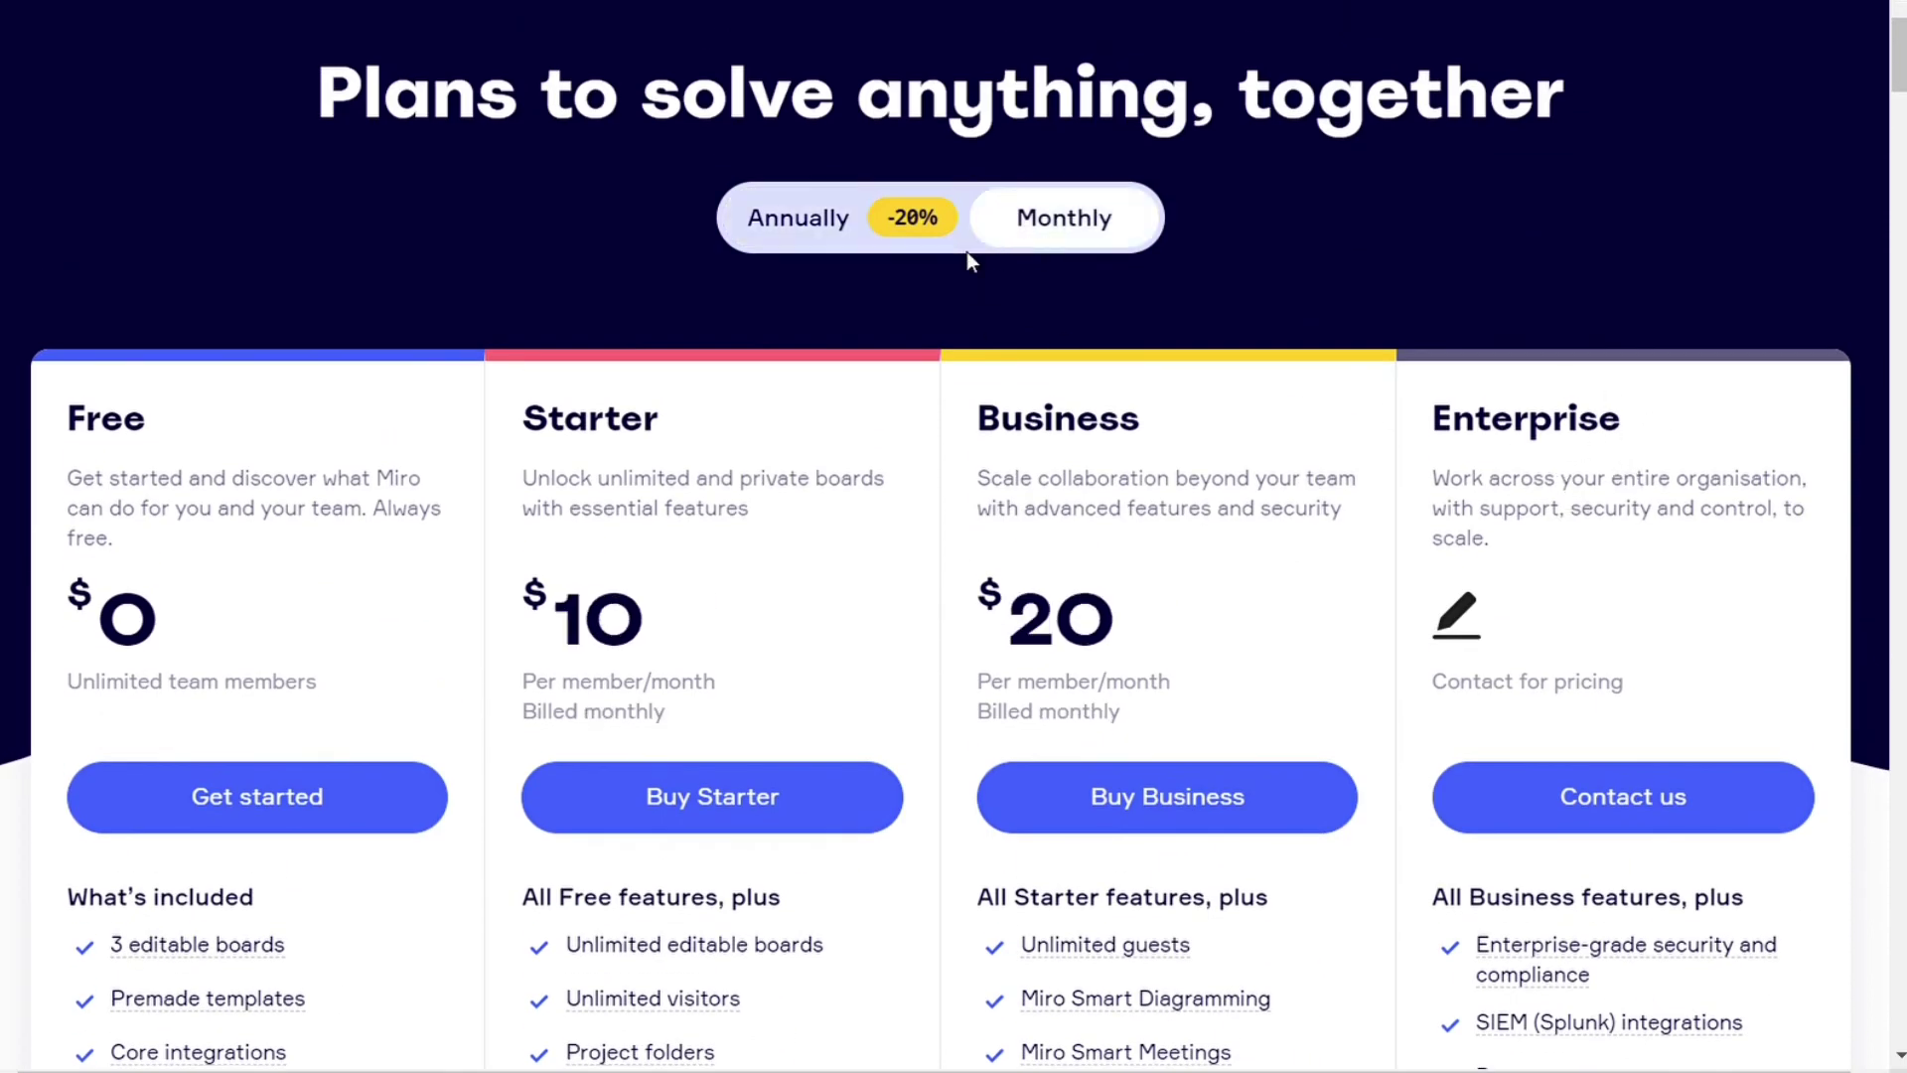
pyautogui.click(839, 222)
pyautogui.scroll(-5, 1624, 583)
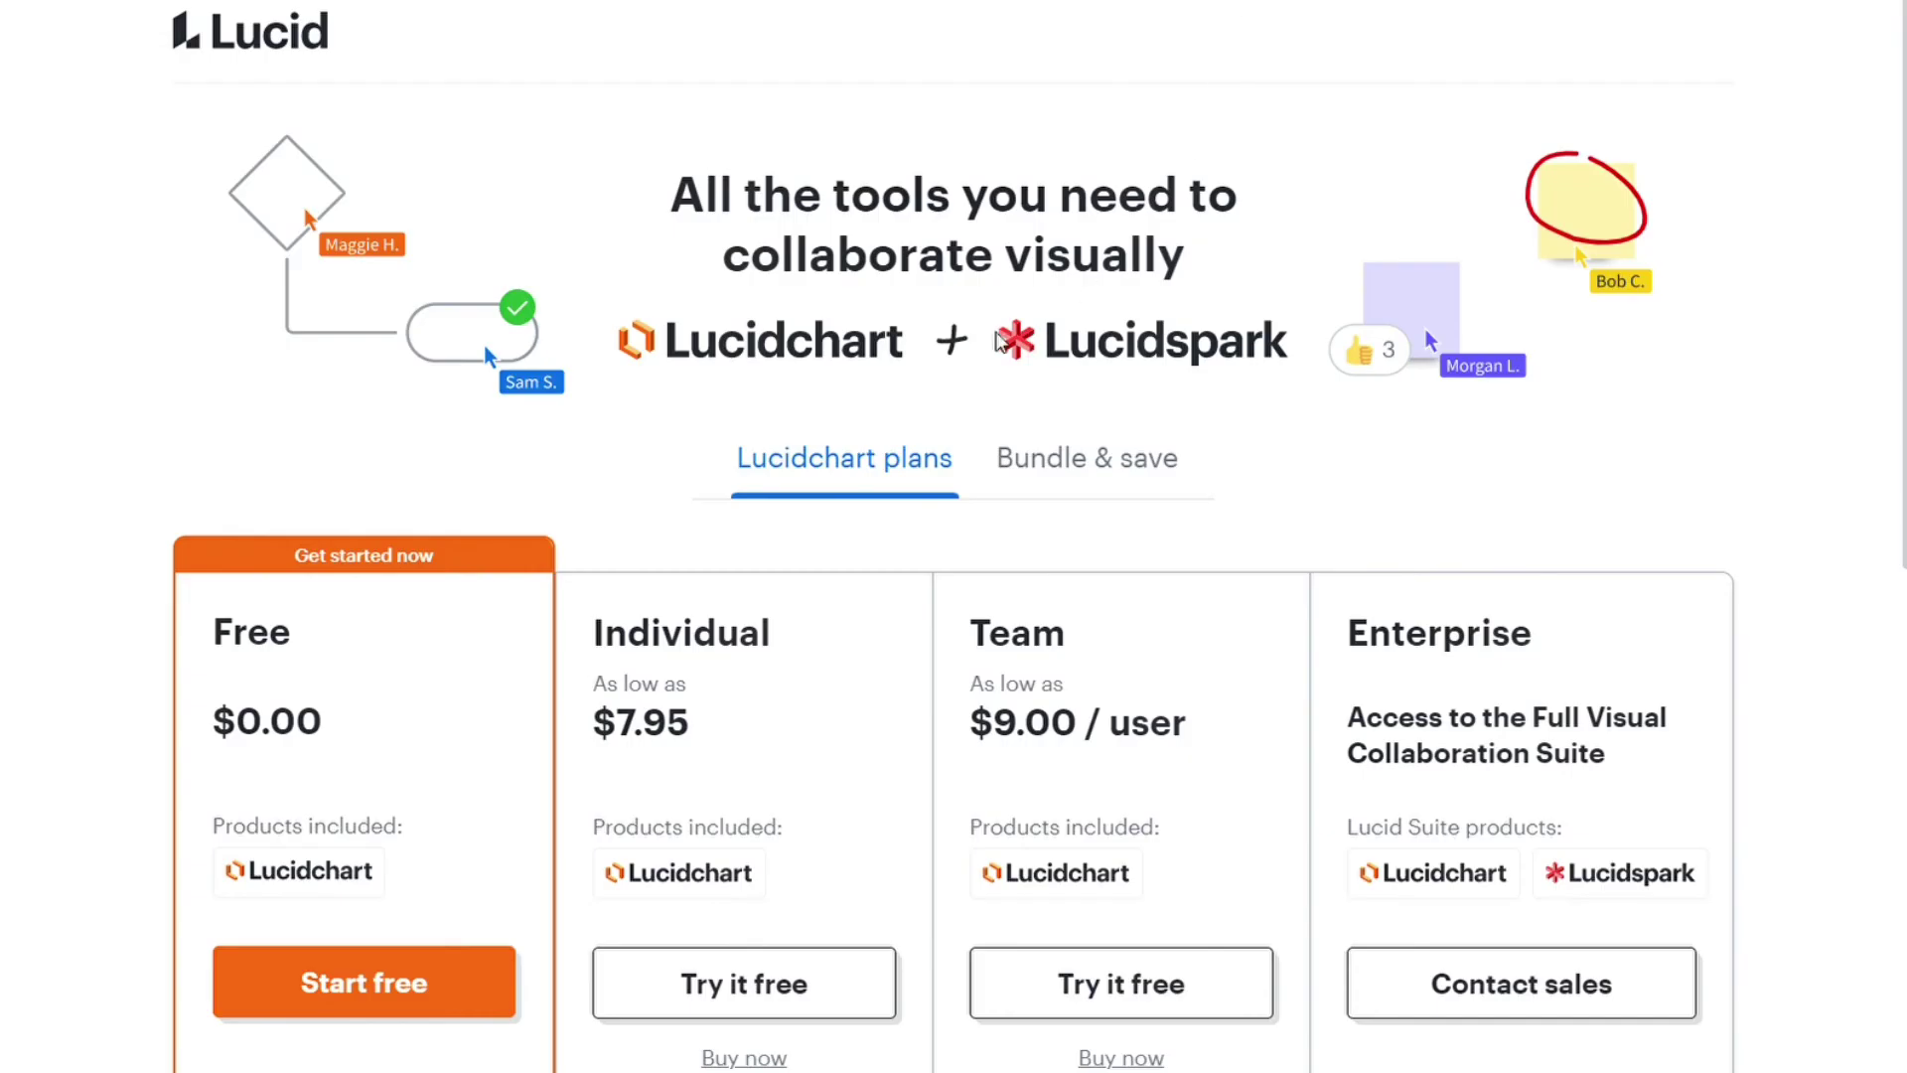
# Scroll down and back up the Lucid pricing page.
pyautogui.scroll(-6, 396, 671)
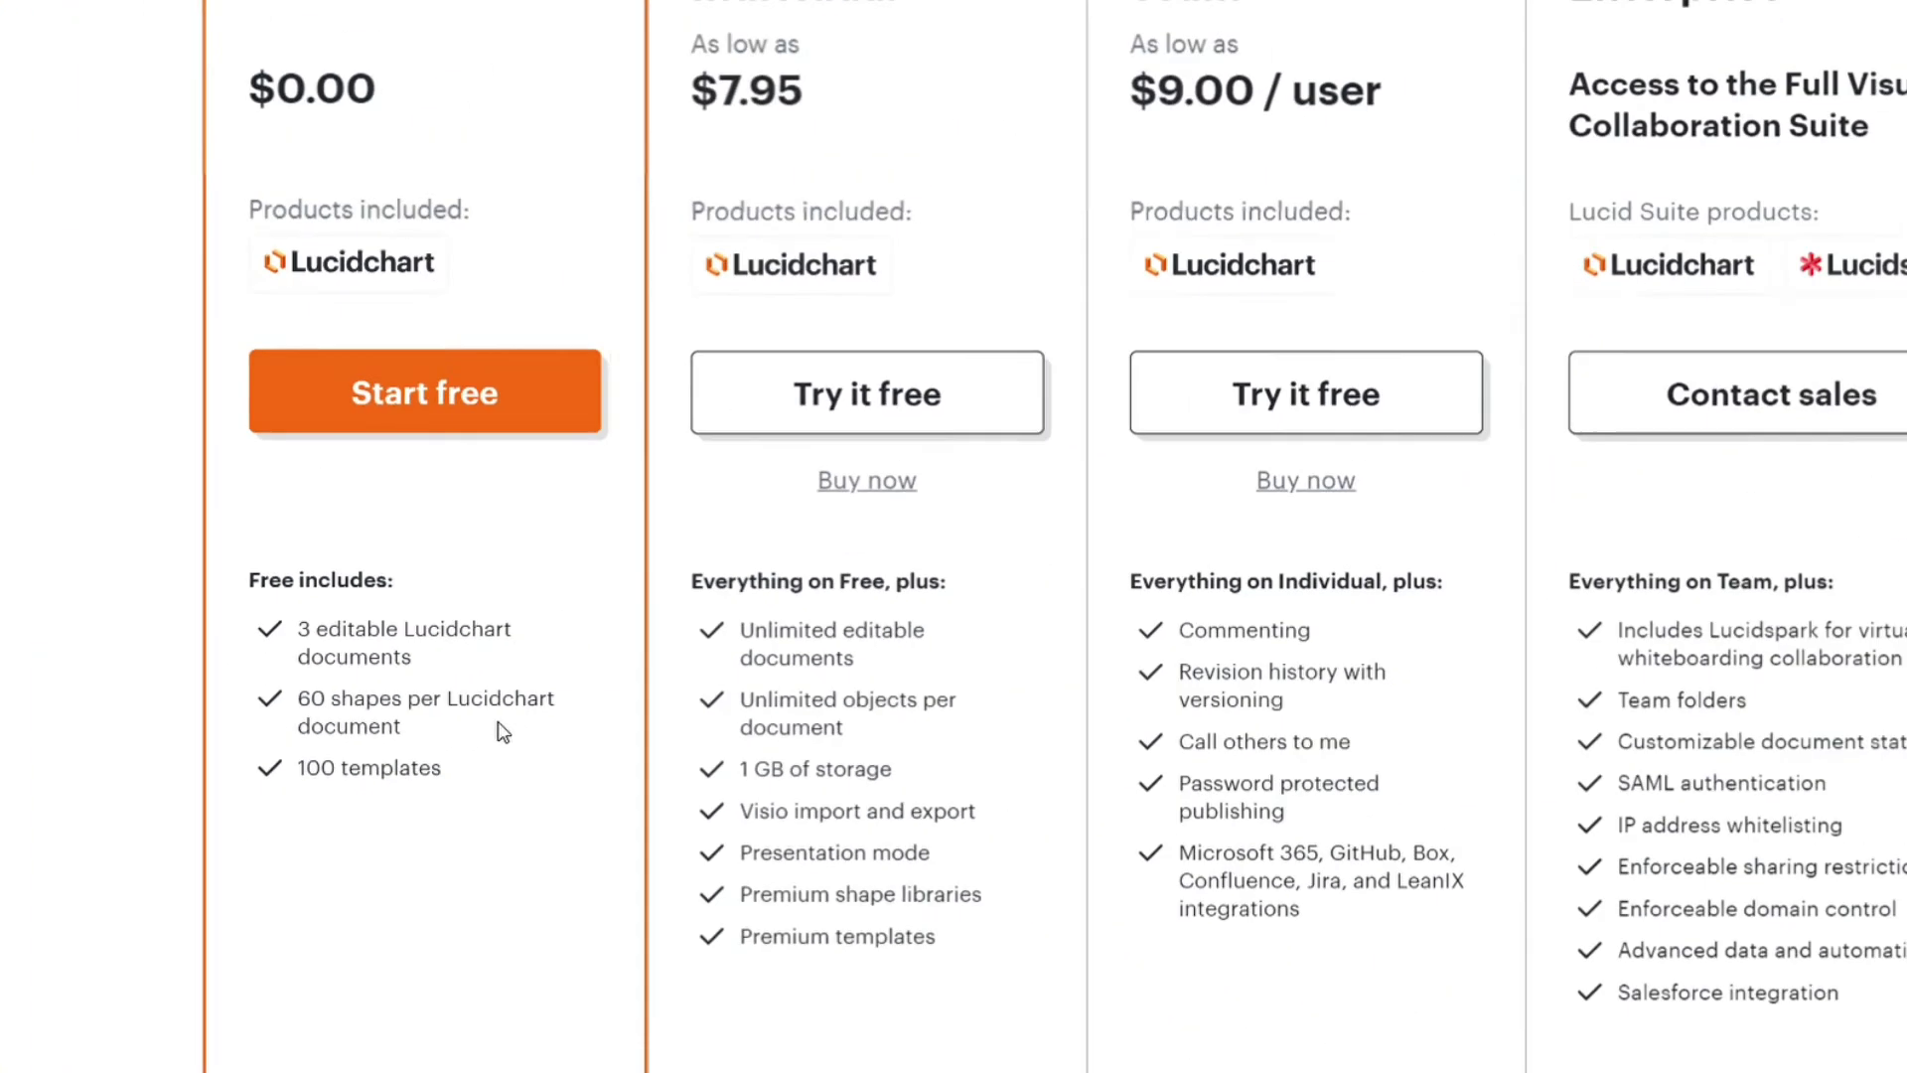
pyautogui.scroll(2, 809, 361)
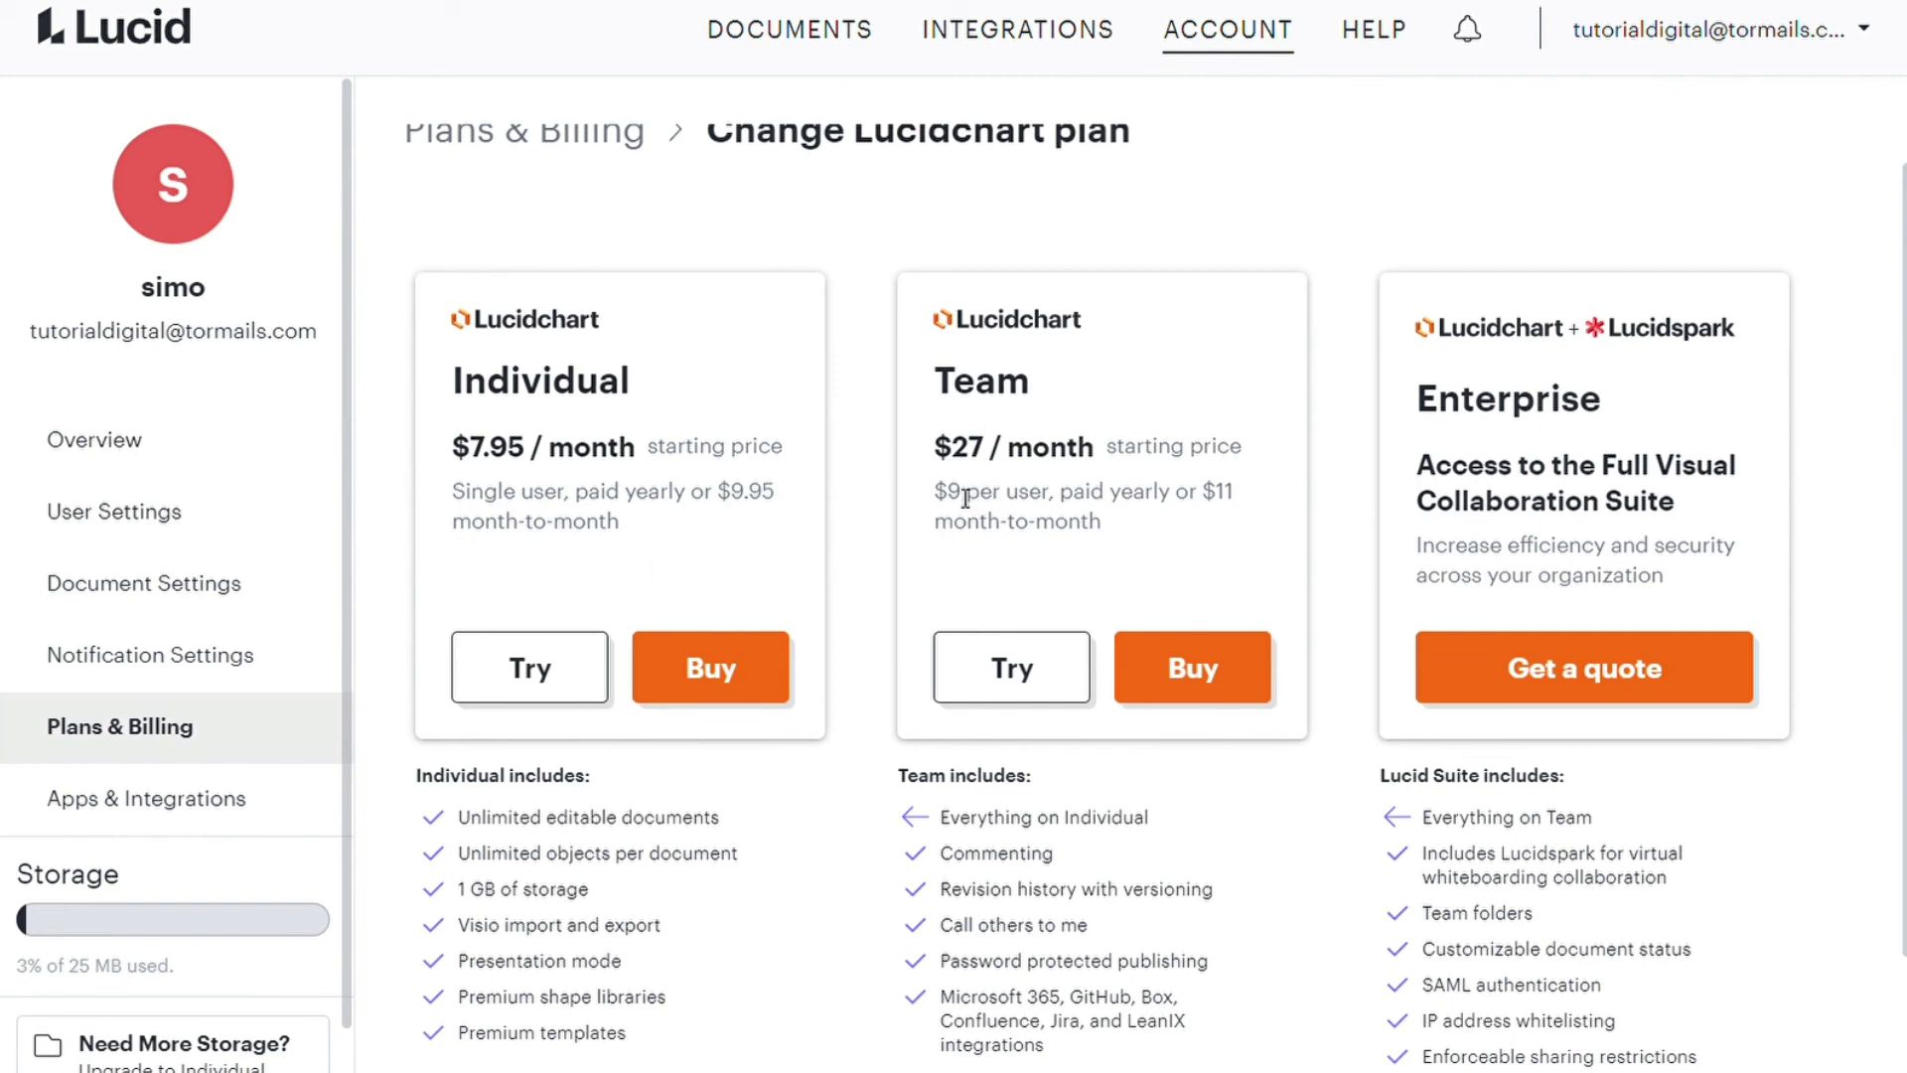
# Highlight the Team plan's $9 yearly, $11 month-to-month, $27 monthly and starting-price texts.
pyautogui.moveTo(965, 497); pyautogui.dragTo(1221, 519)
pyautogui.click(1145, 507)
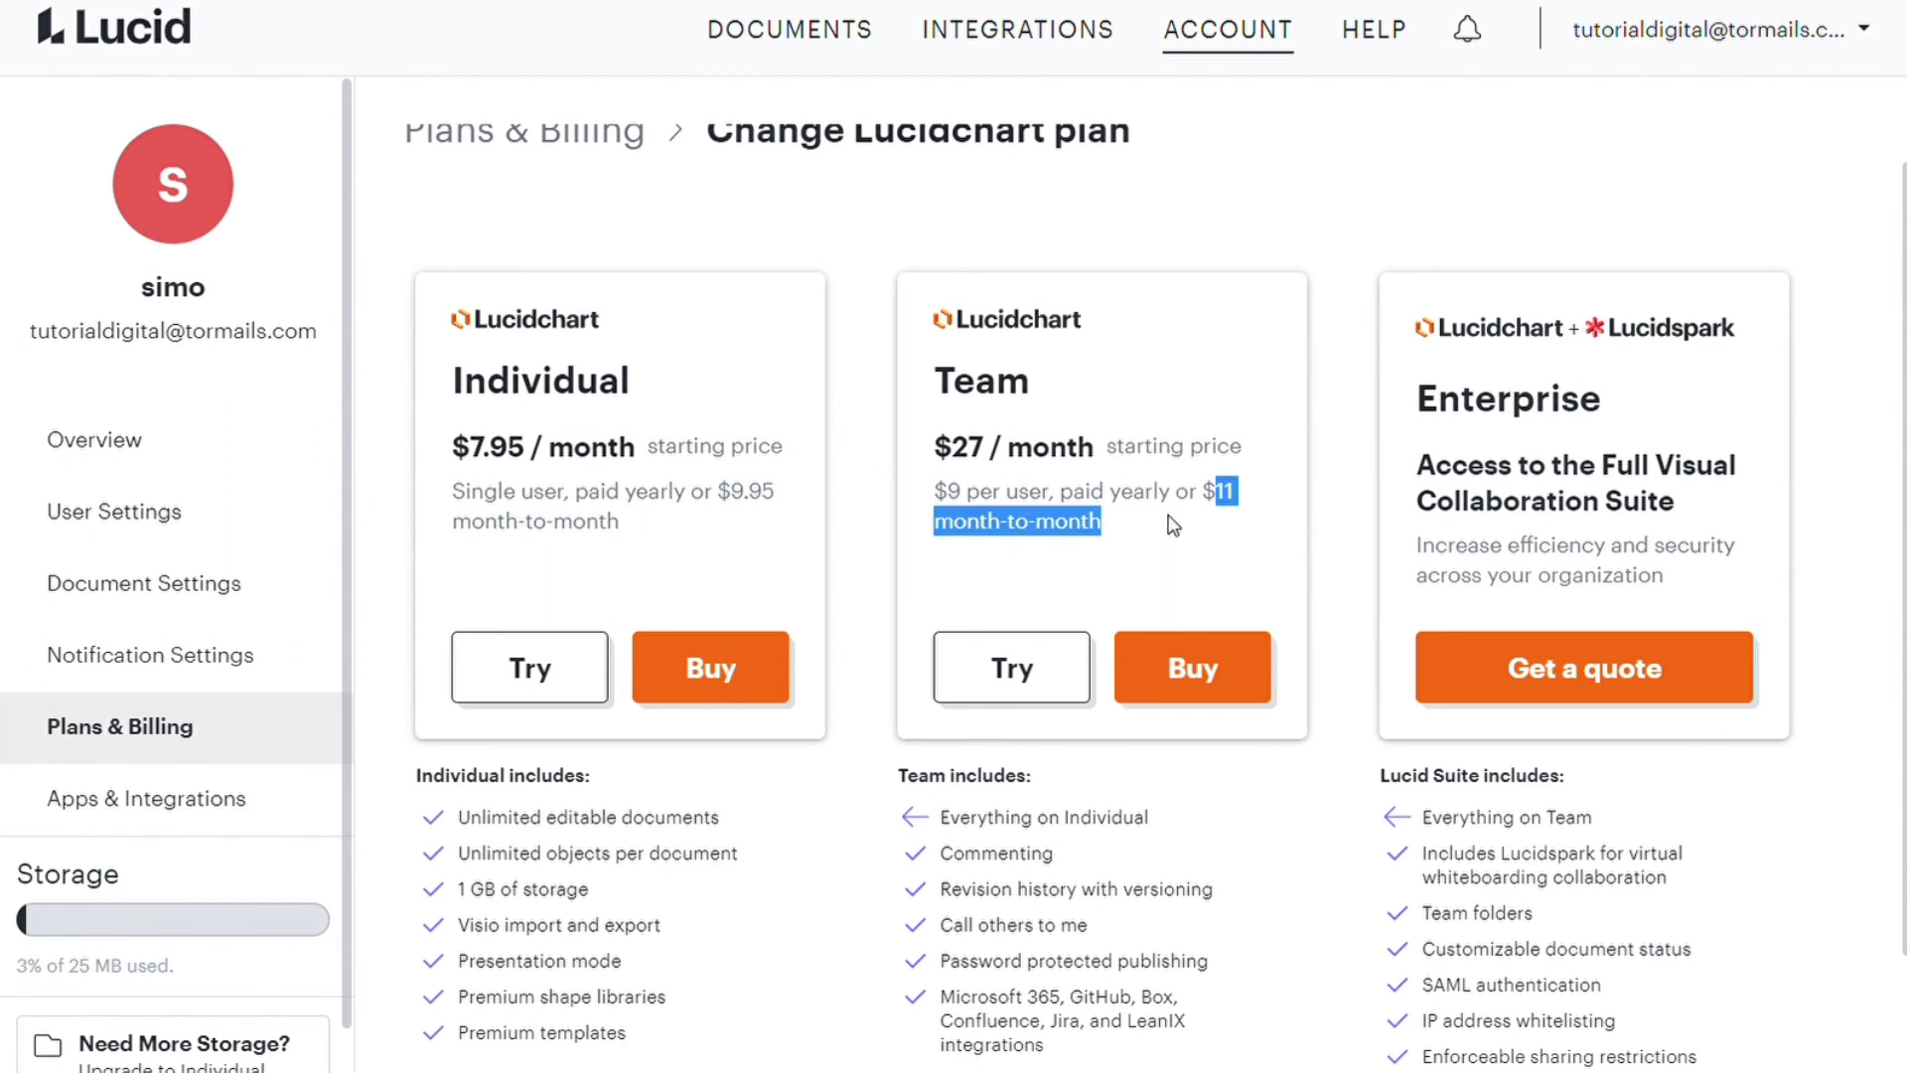
pyautogui.click(1115, 526)
pyautogui.moveTo(946, 458); pyautogui.dragTo(1001, 459)
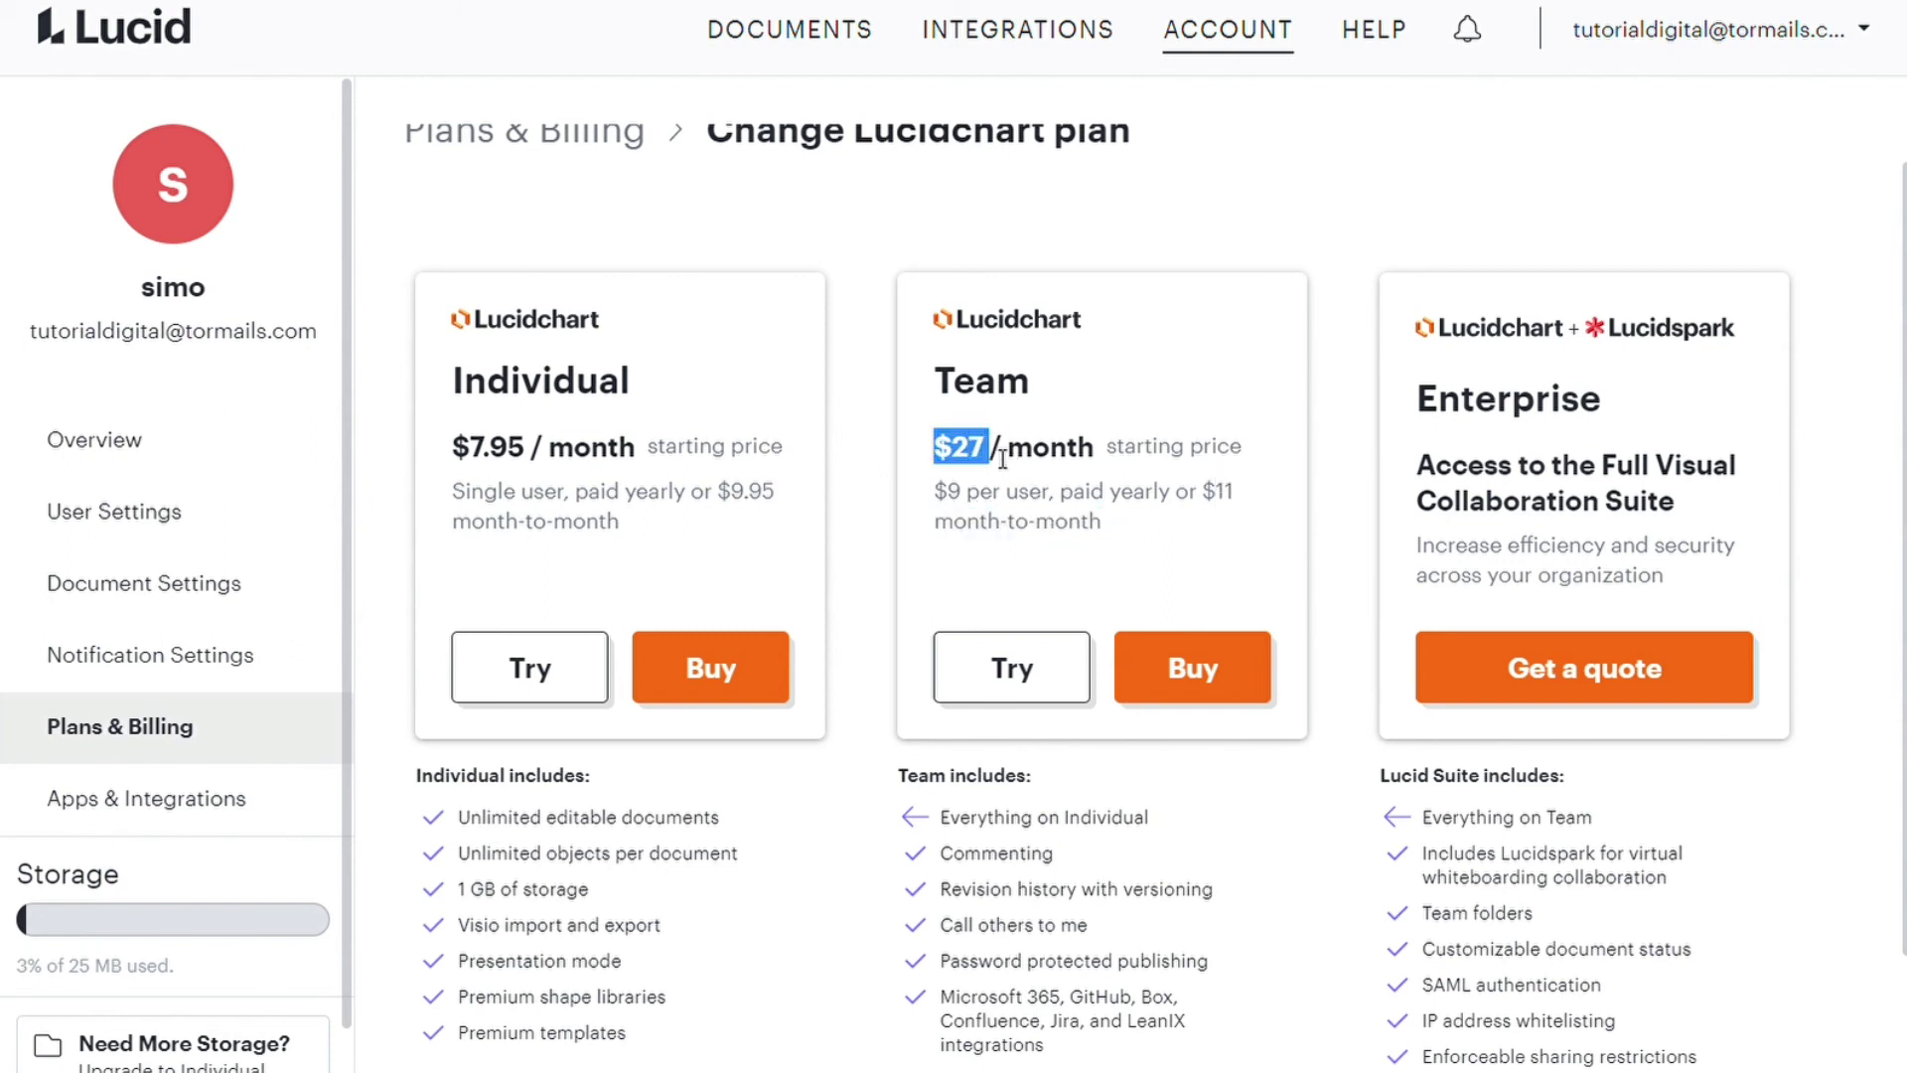
pyautogui.click(1135, 462)
pyautogui.moveTo(1152, 448); pyautogui.dragTo(1226, 463)
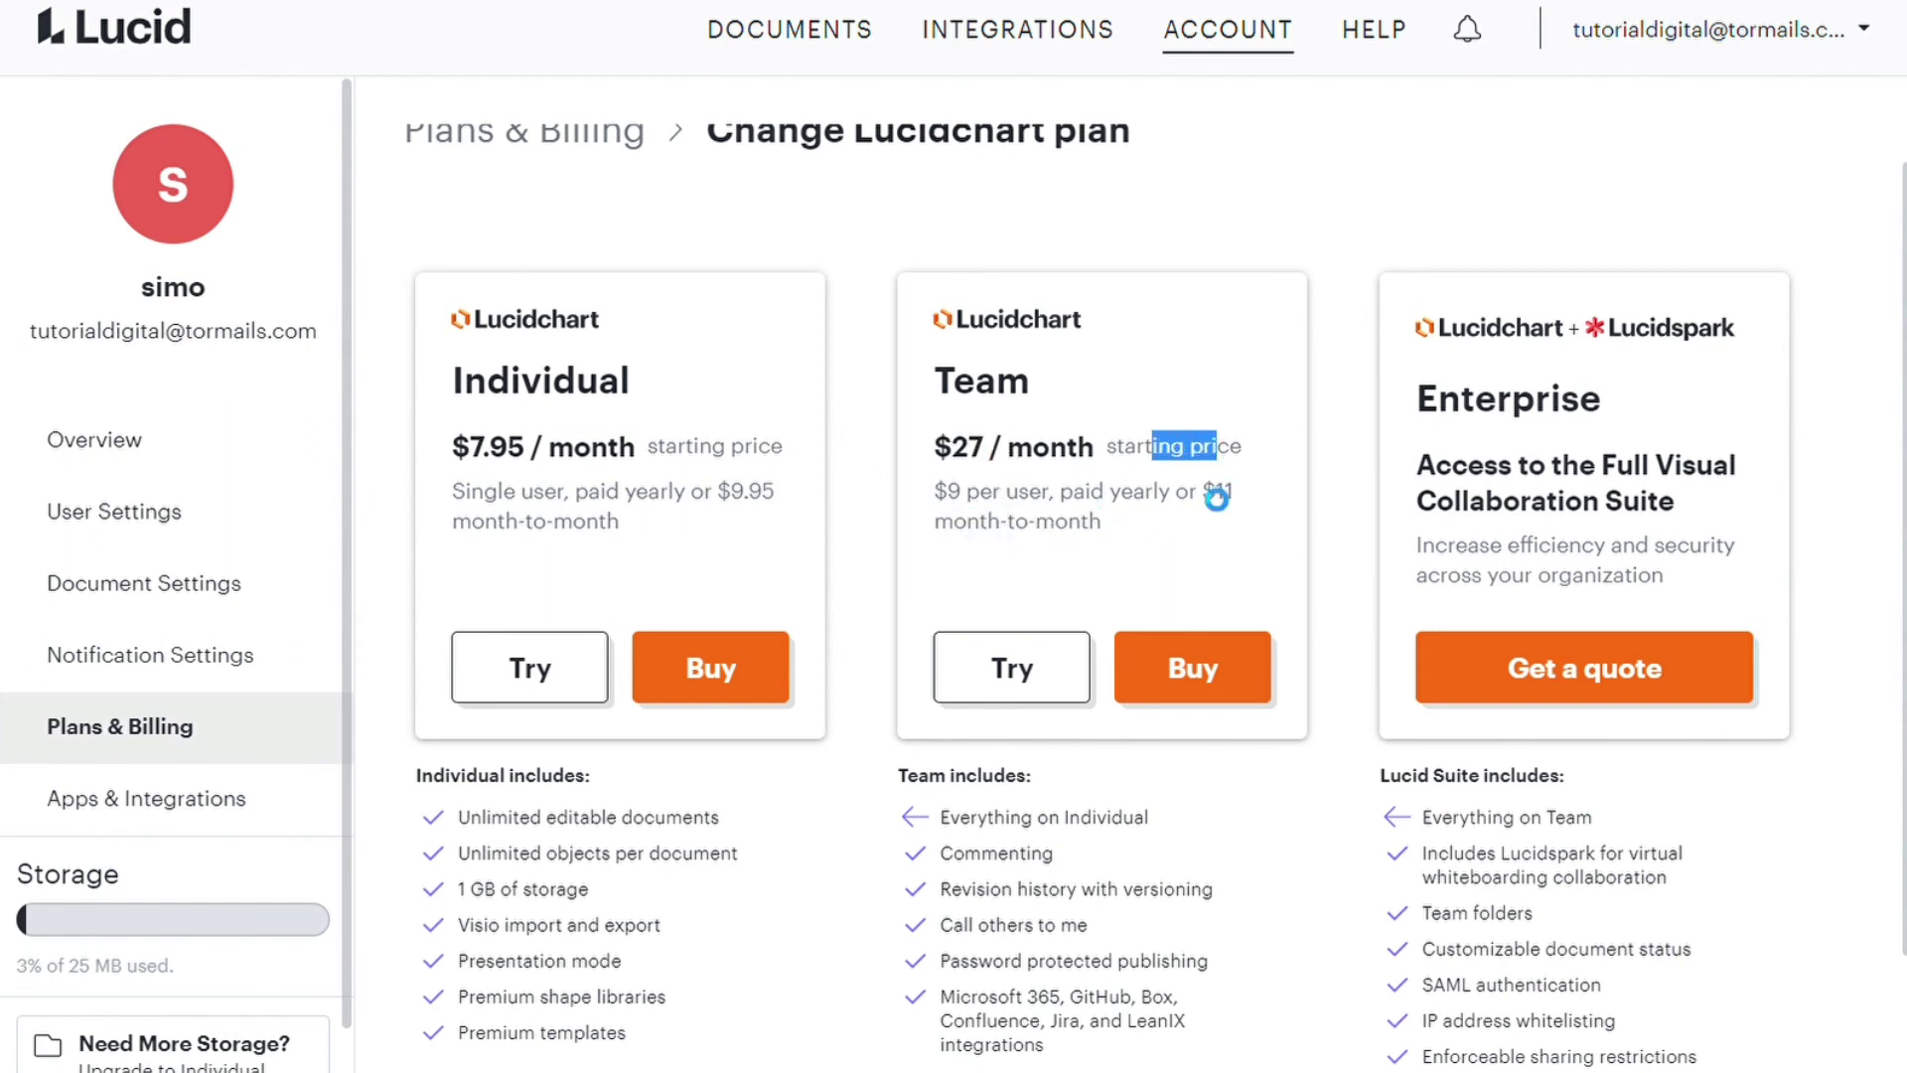
pyautogui.click(1216, 498)
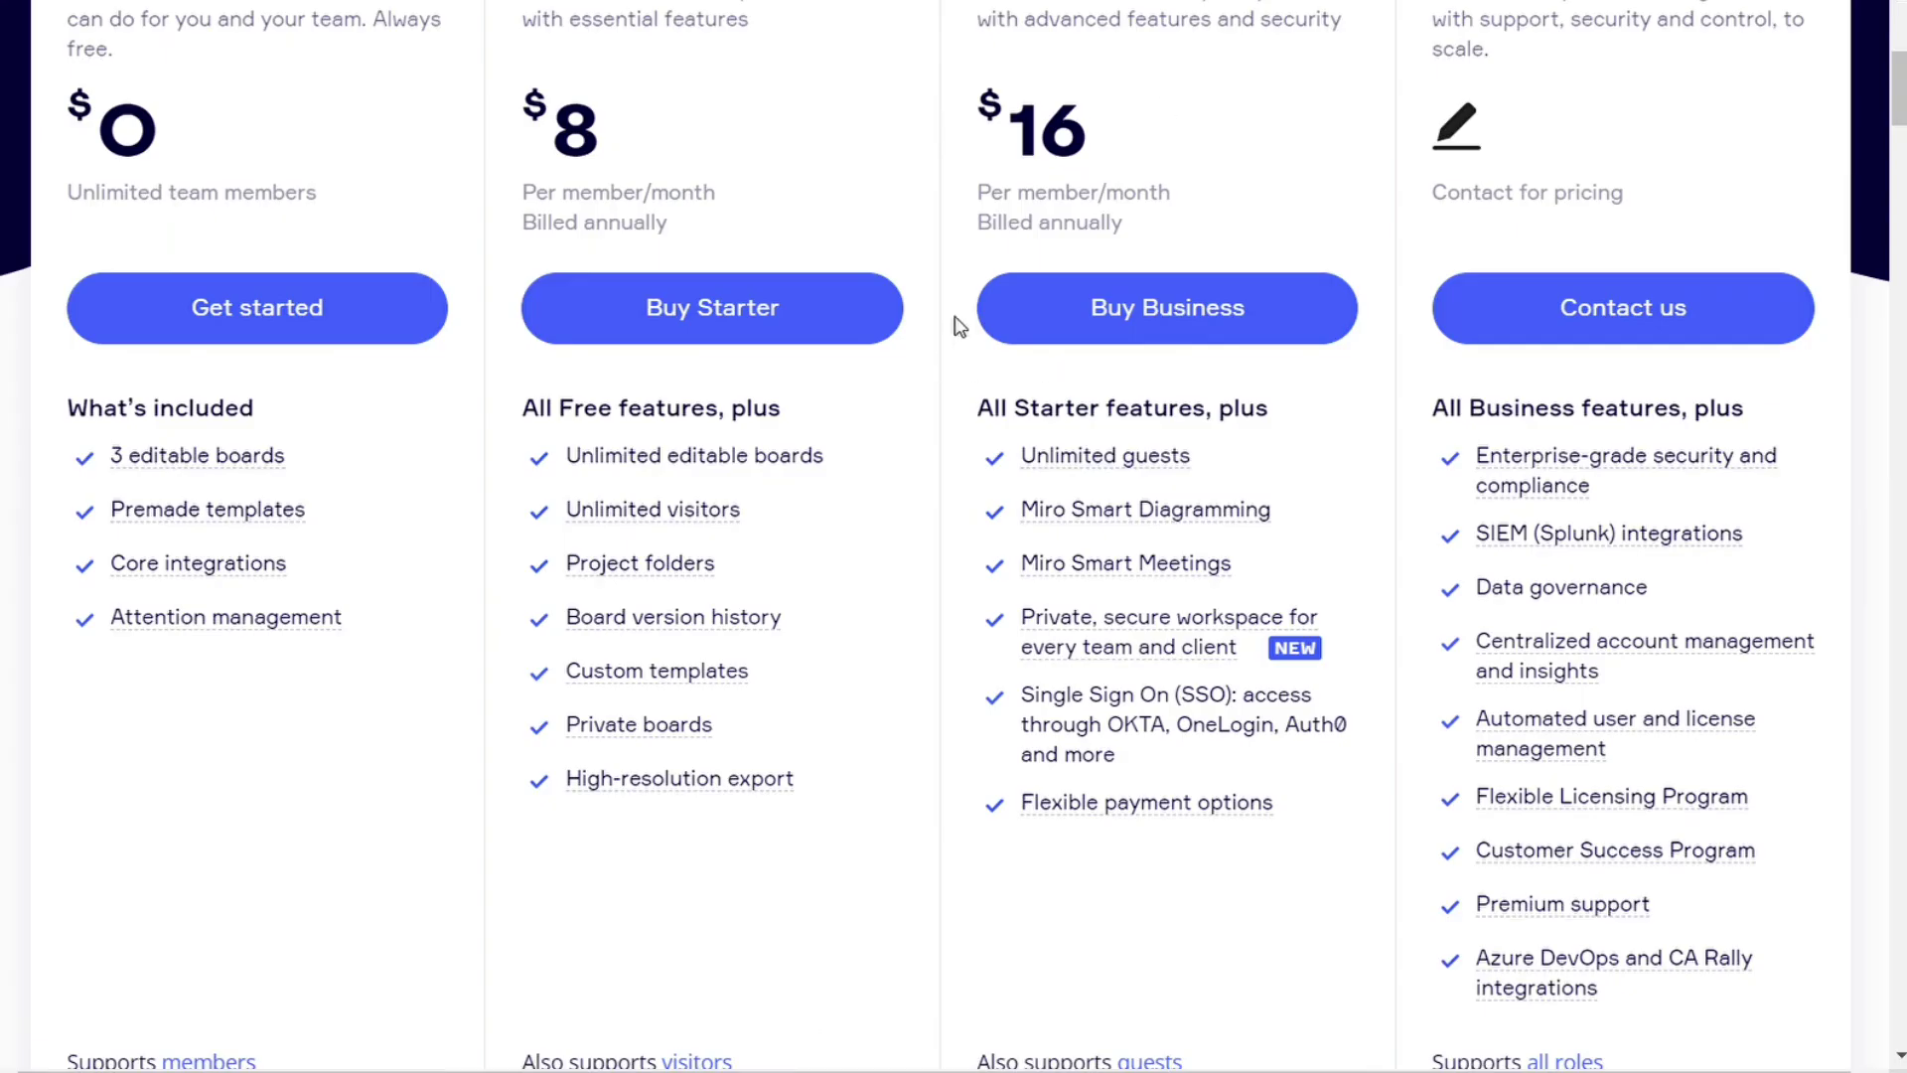
# Scroll the plan feature lists and briefly highlight Password protected publishing.
pyautogui.scroll(3, 958, 318)
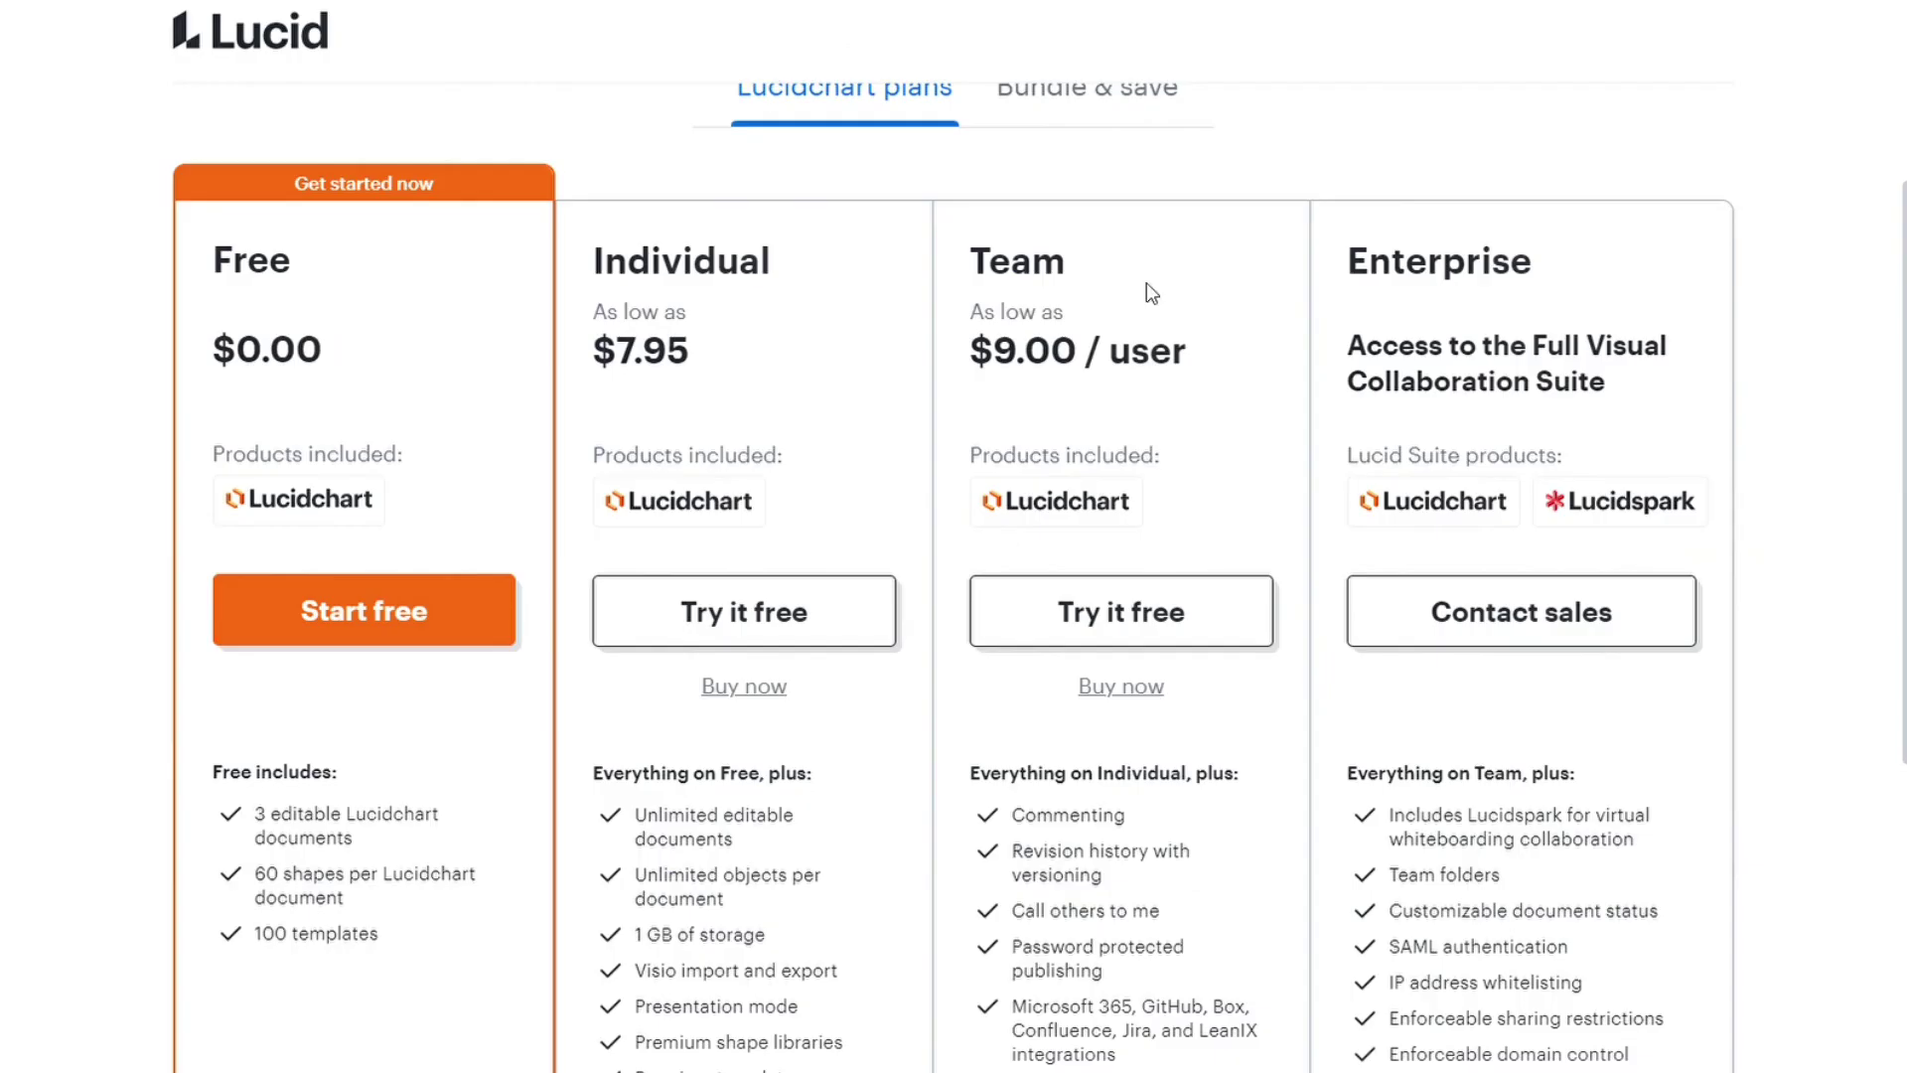
pyautogui.scroll(-4, 825, 616)
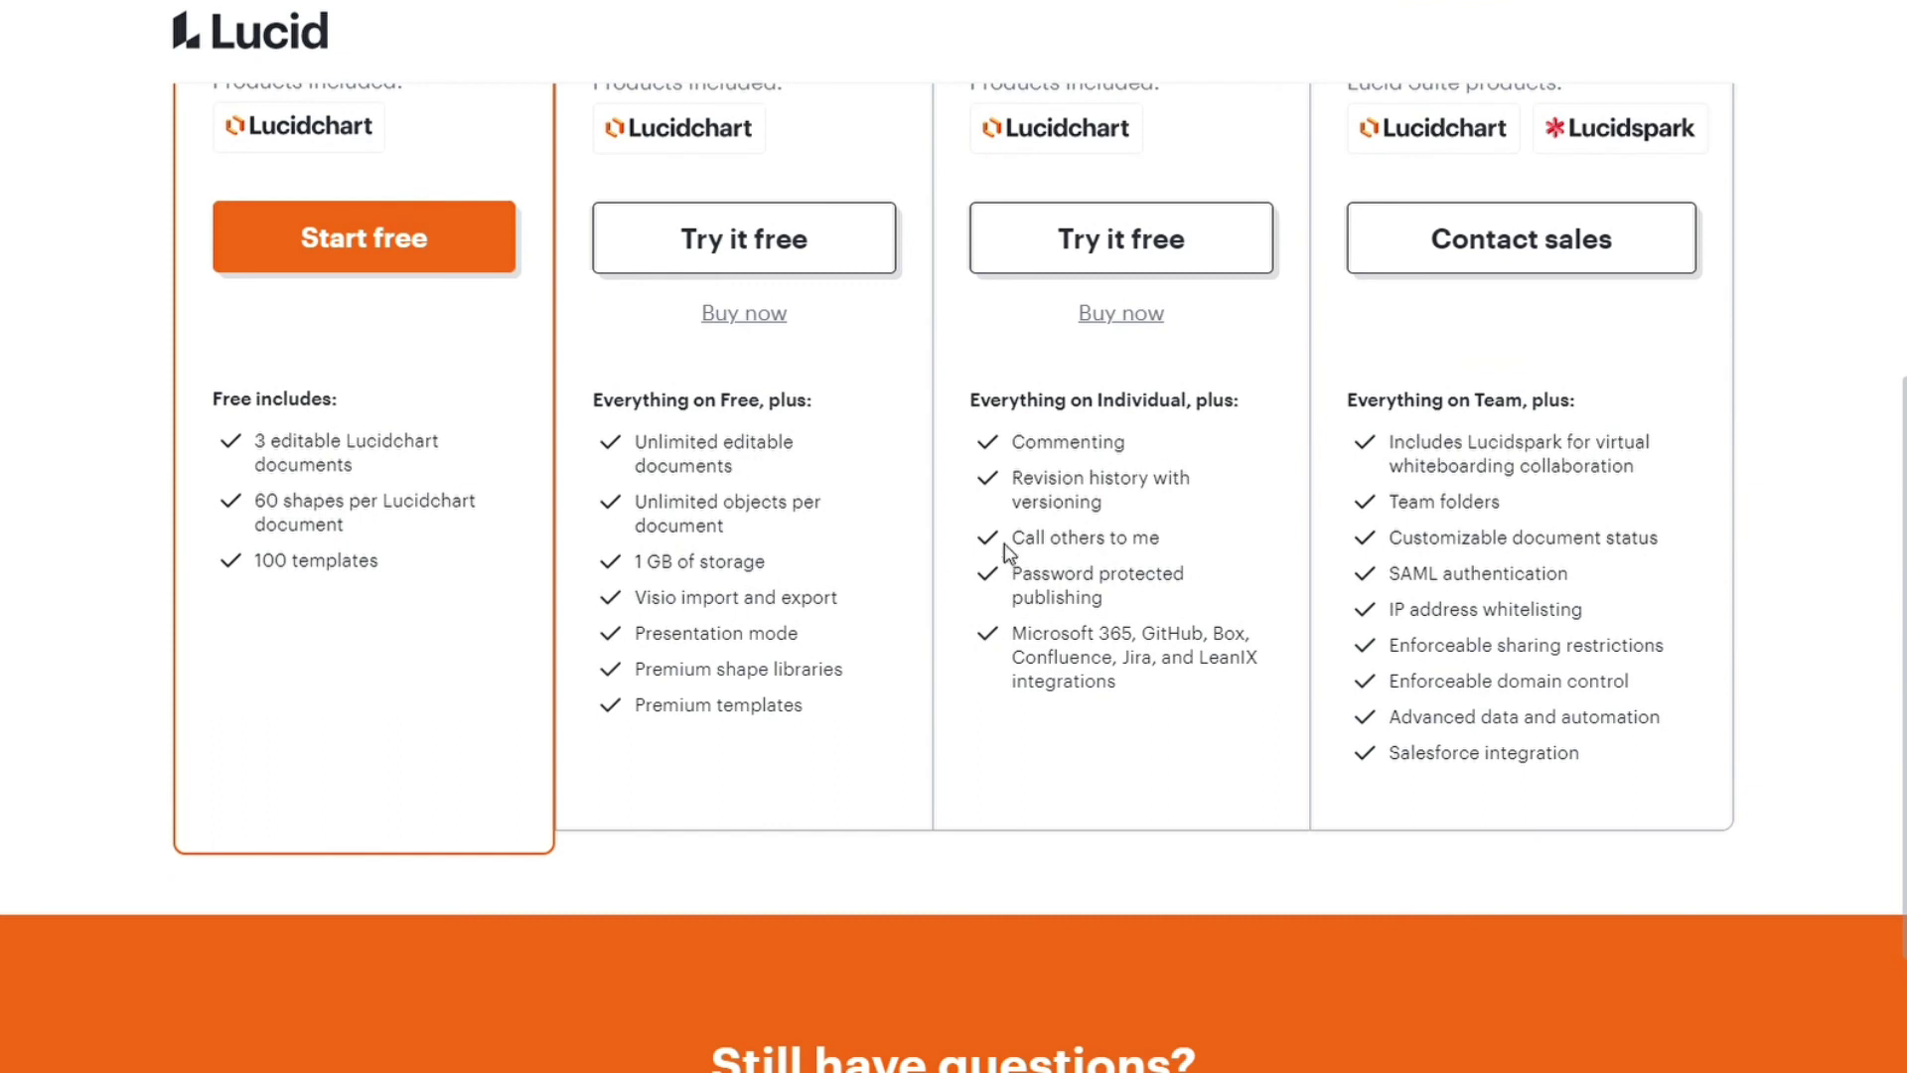
pyautogui.moveTo(1125, 606); pyautogui.dragTo(1011, 557)
pyautogui.click(1255, 552)
pyautogui.scroll(4, 1238, 570)
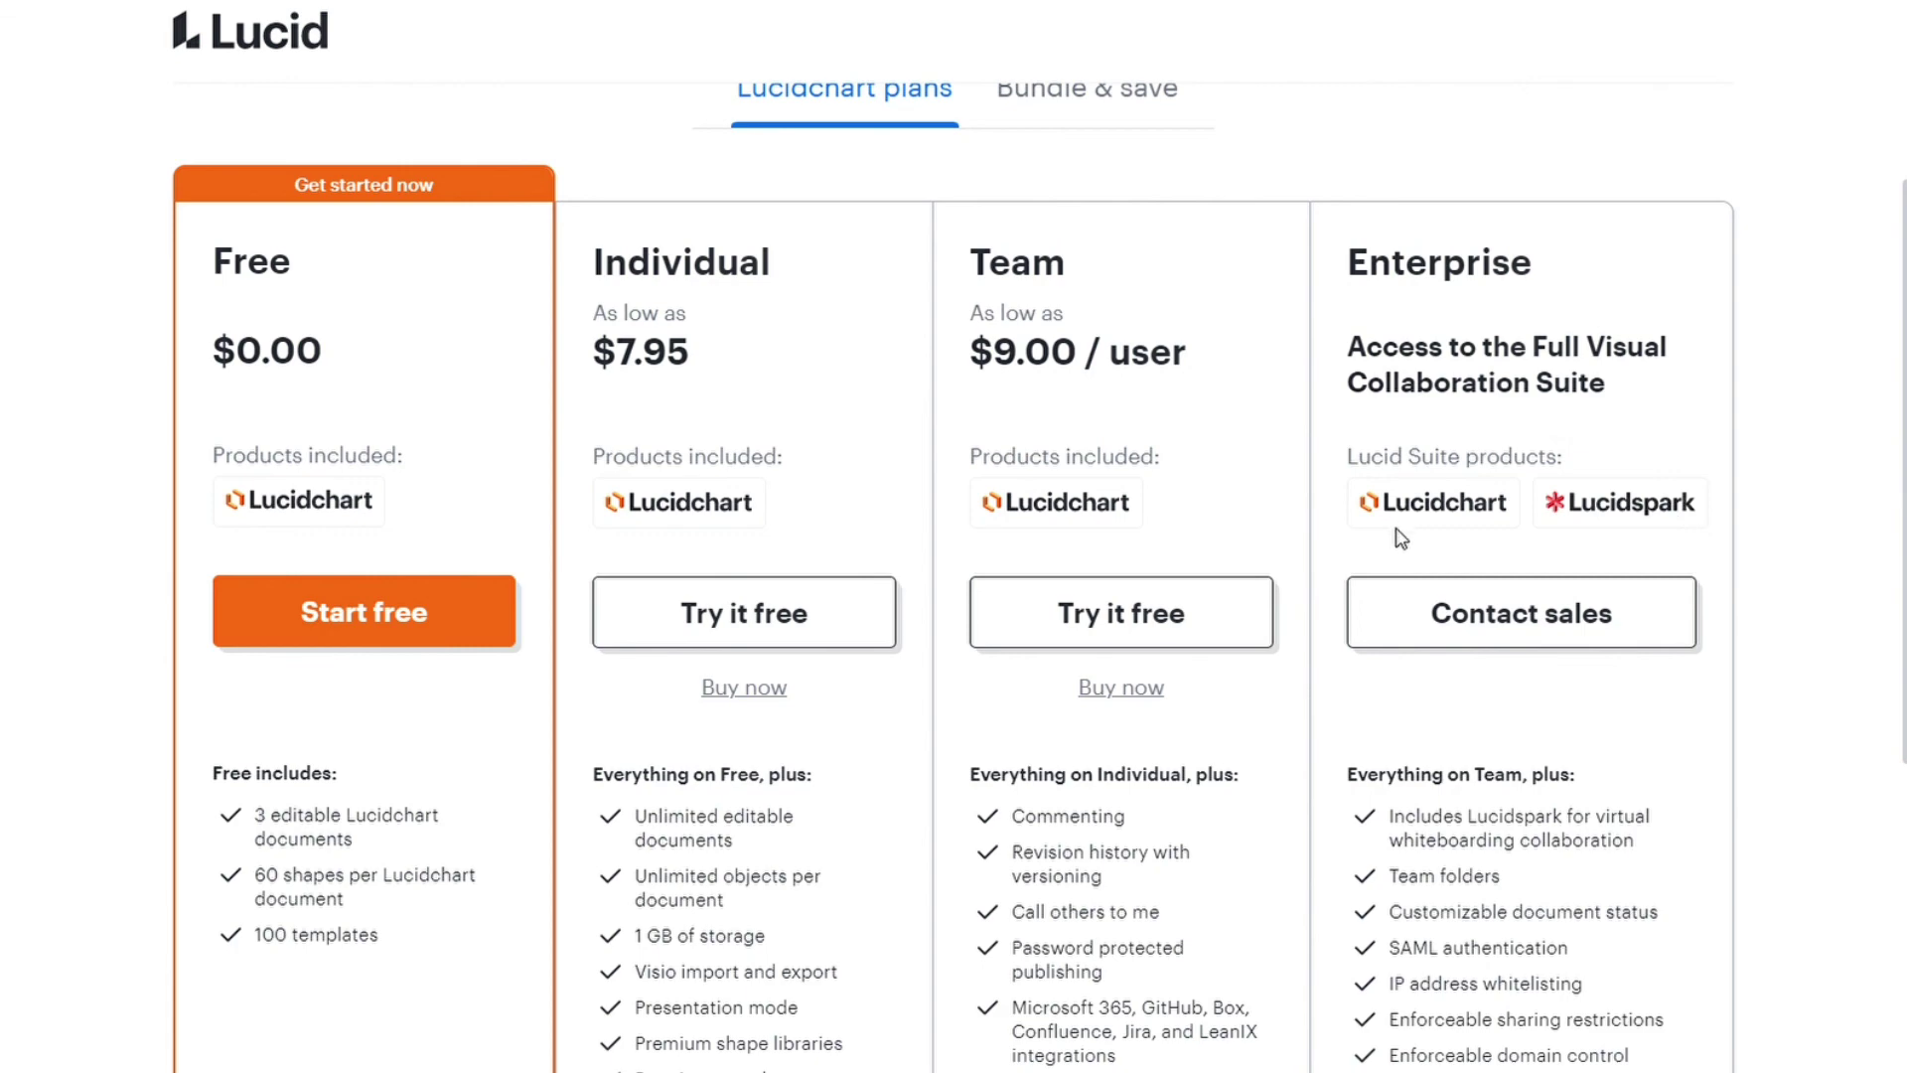
pyautogui.scroll(-2, 1557, 626)
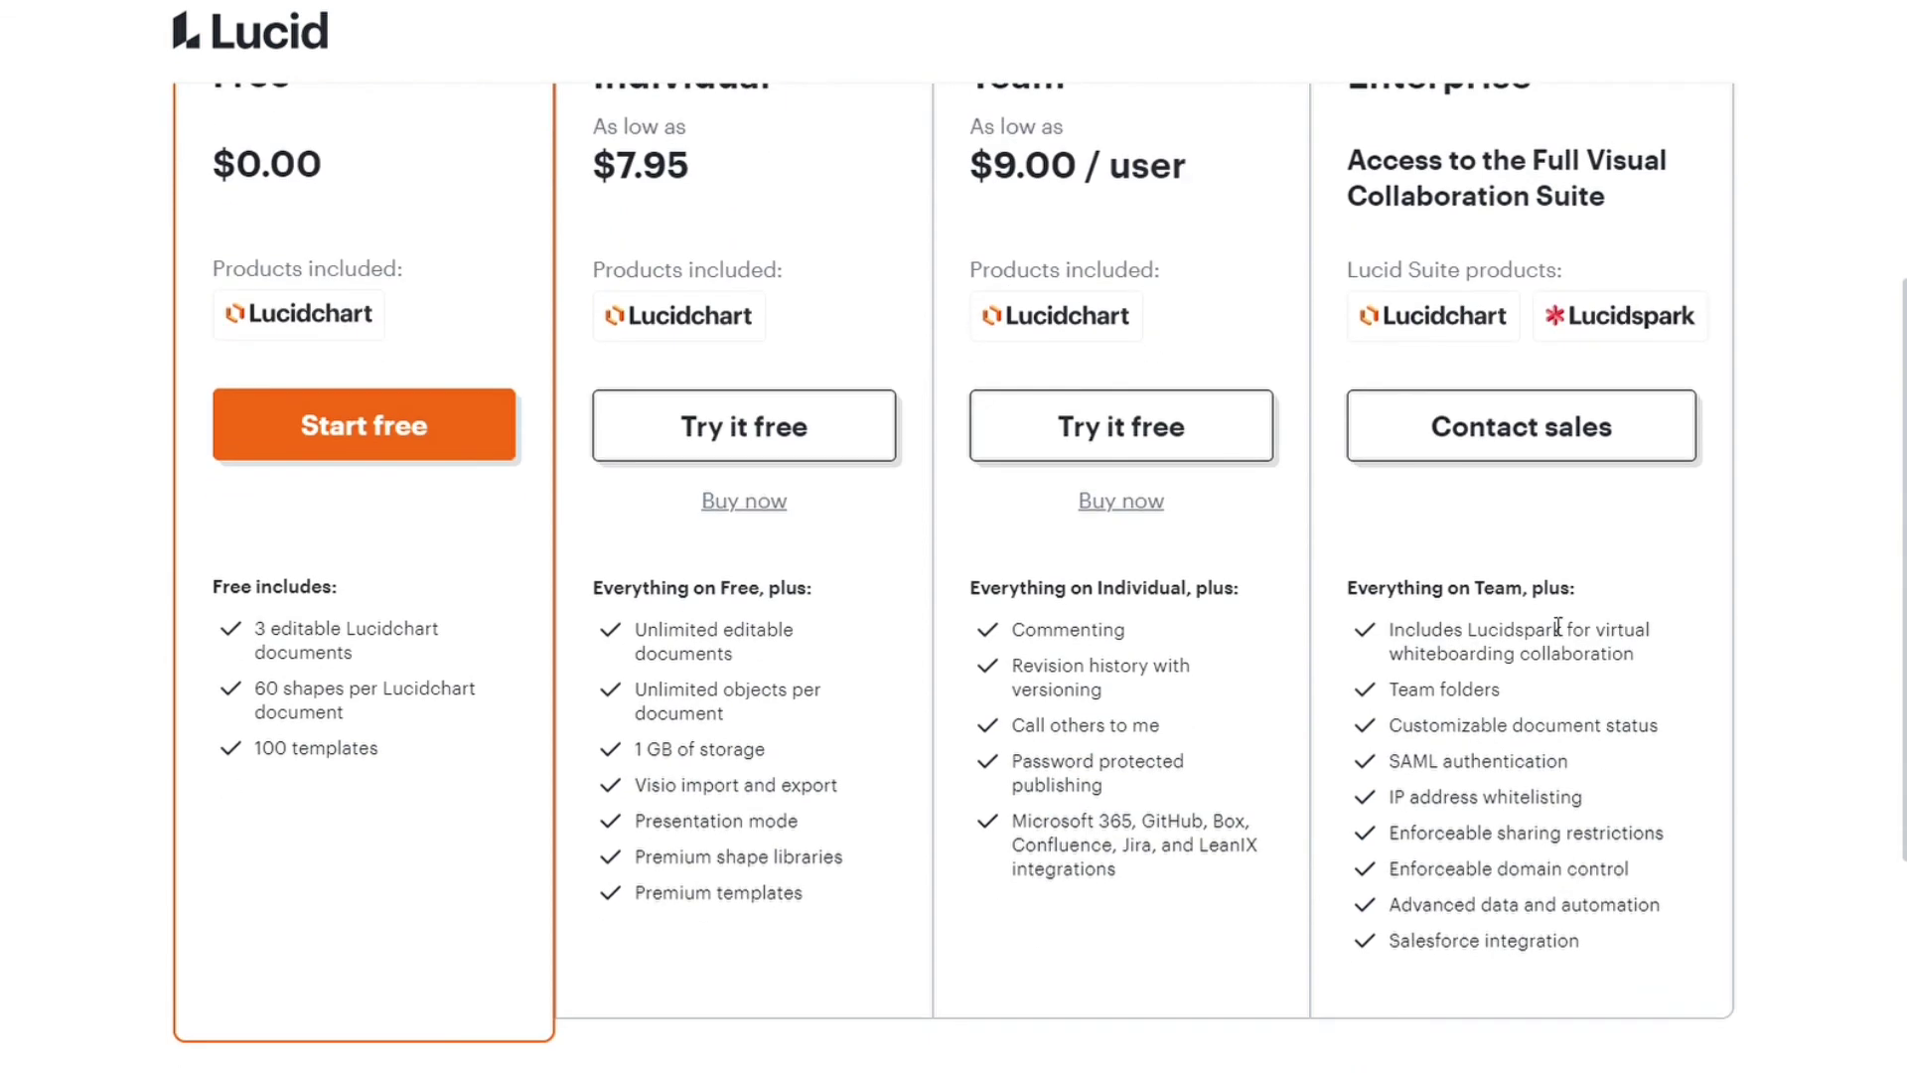
pyautogui.scroll(-2, 1590, 546)
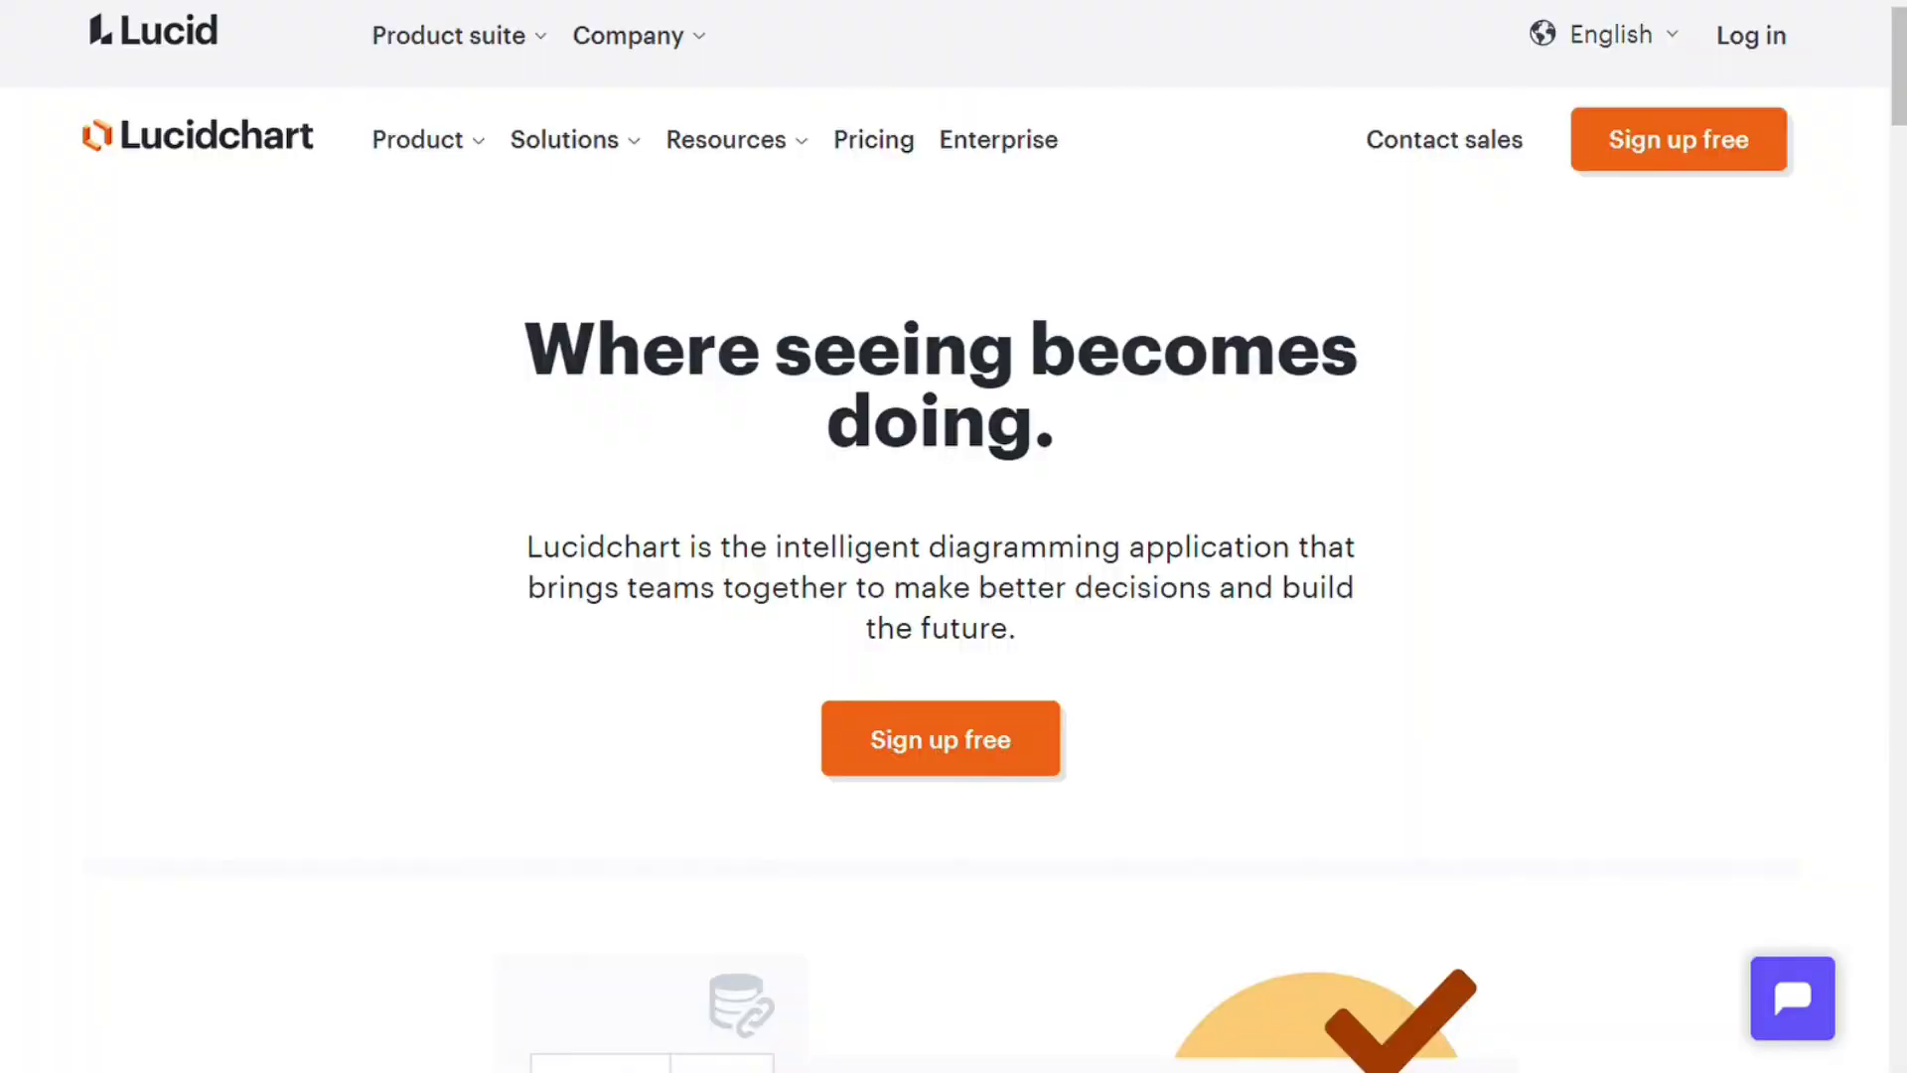
# Scroll down the Lucidchart homepage through its animated diagram demos.
pyautogui.scroll(-5, 1231, 413)
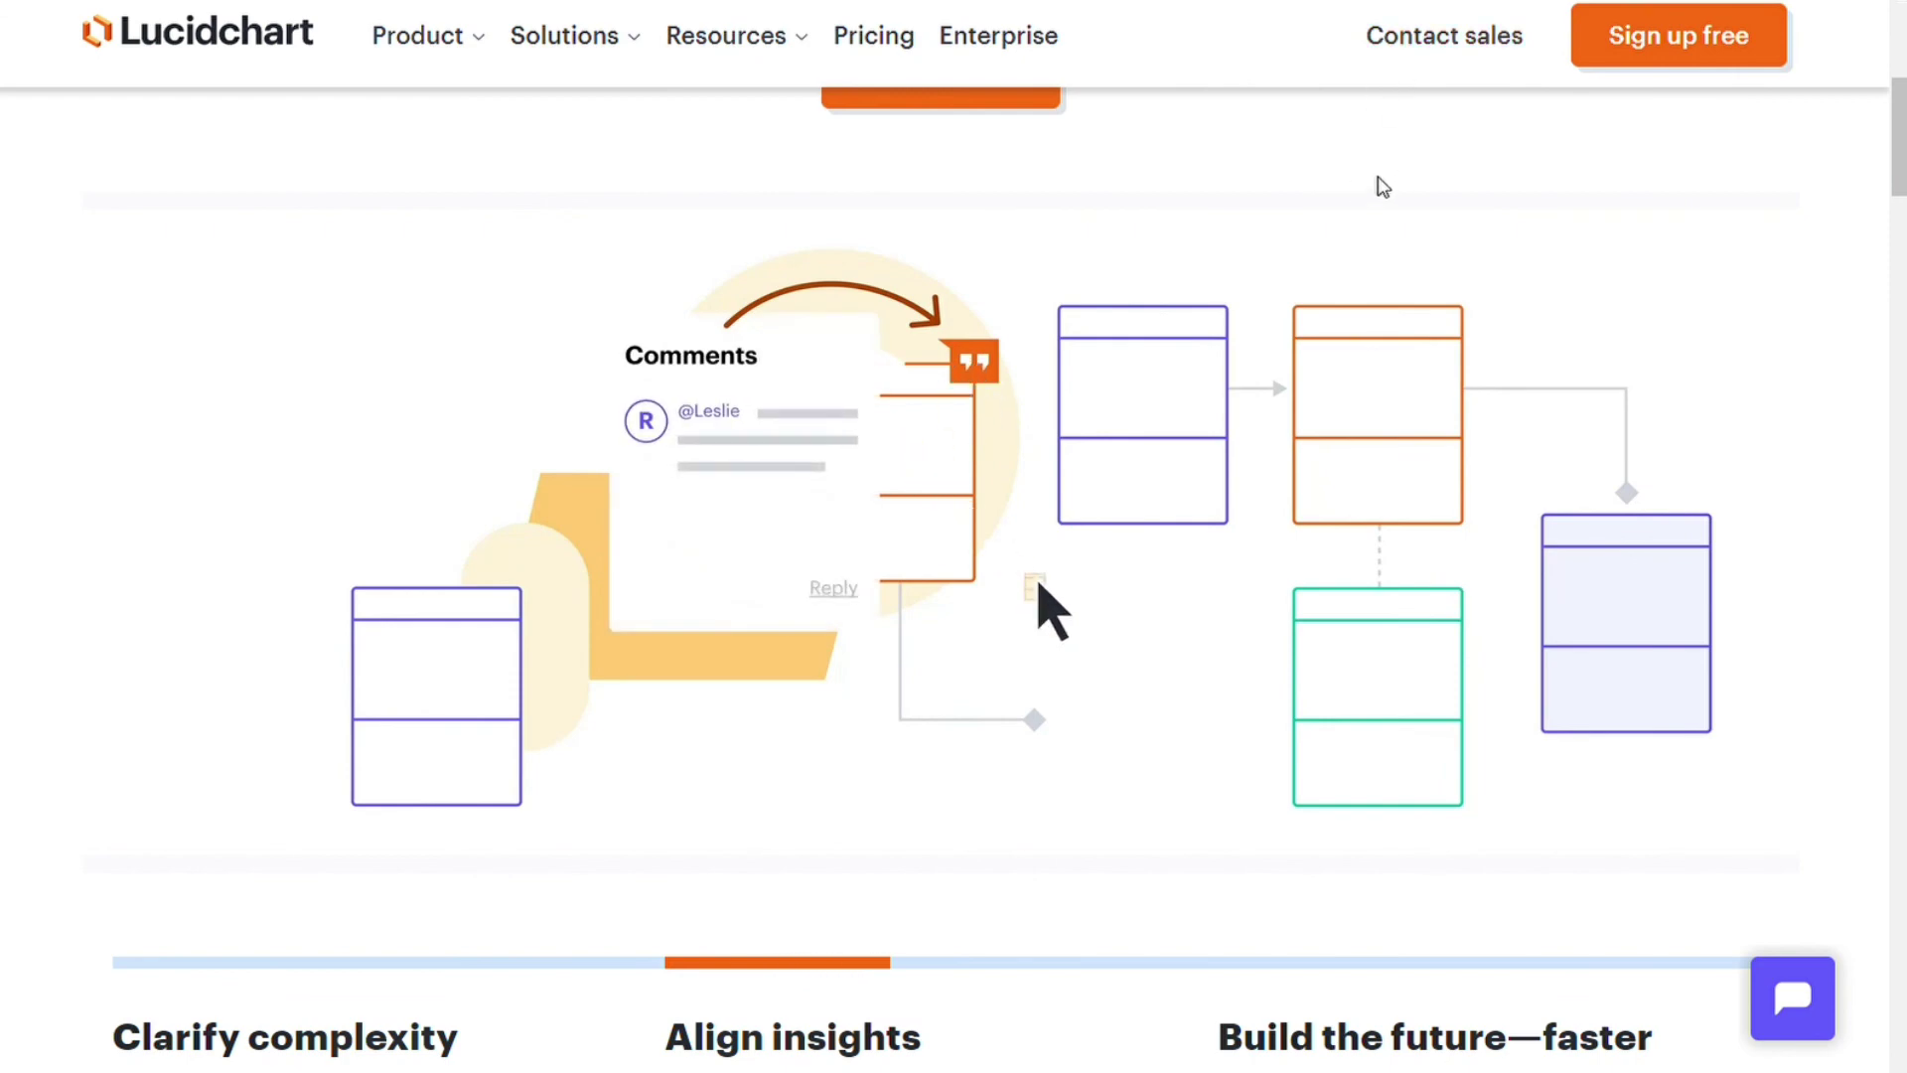
pyautogui.scroll(-2, 1301, 308)
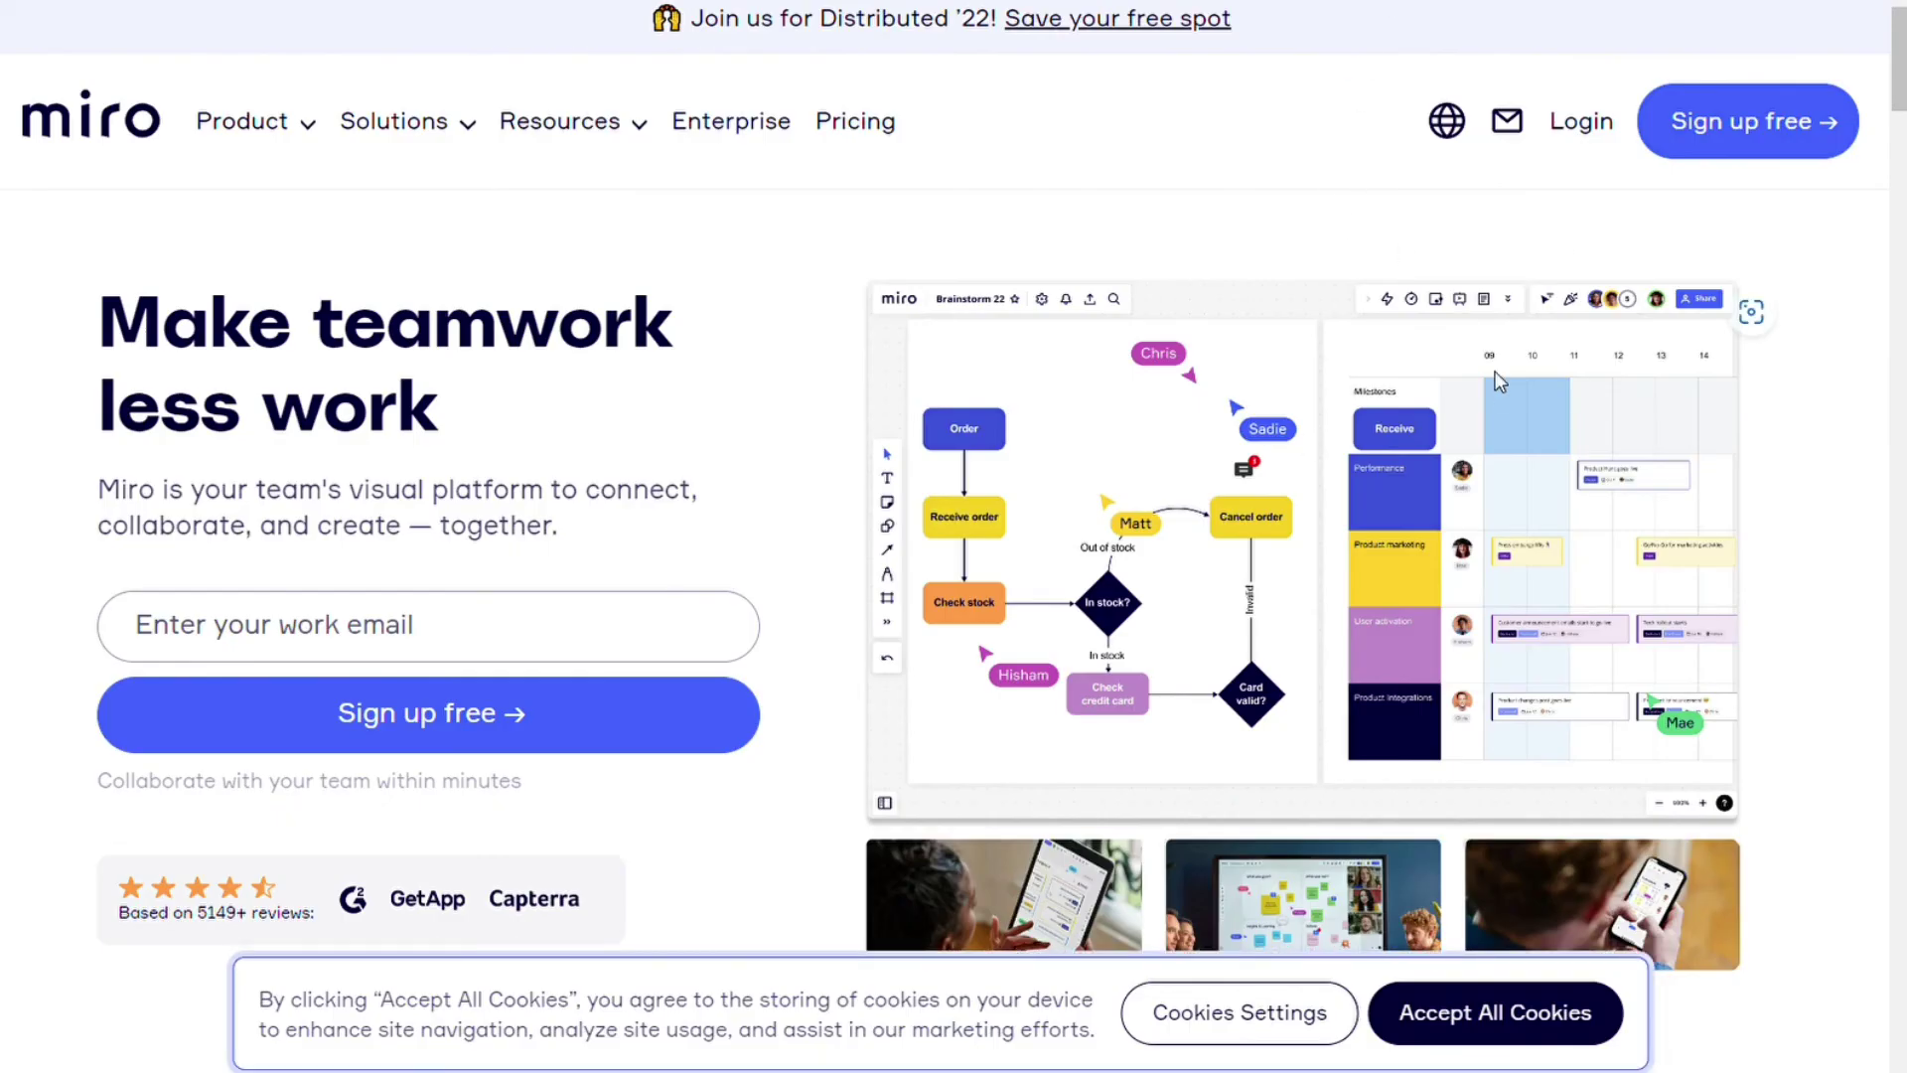
# Scroll the Miro homepage down to Connect your tools, then back up to the tagline and Trusted by 40M+ users section.
pyautogui.scroll(-15, 1241, 437)
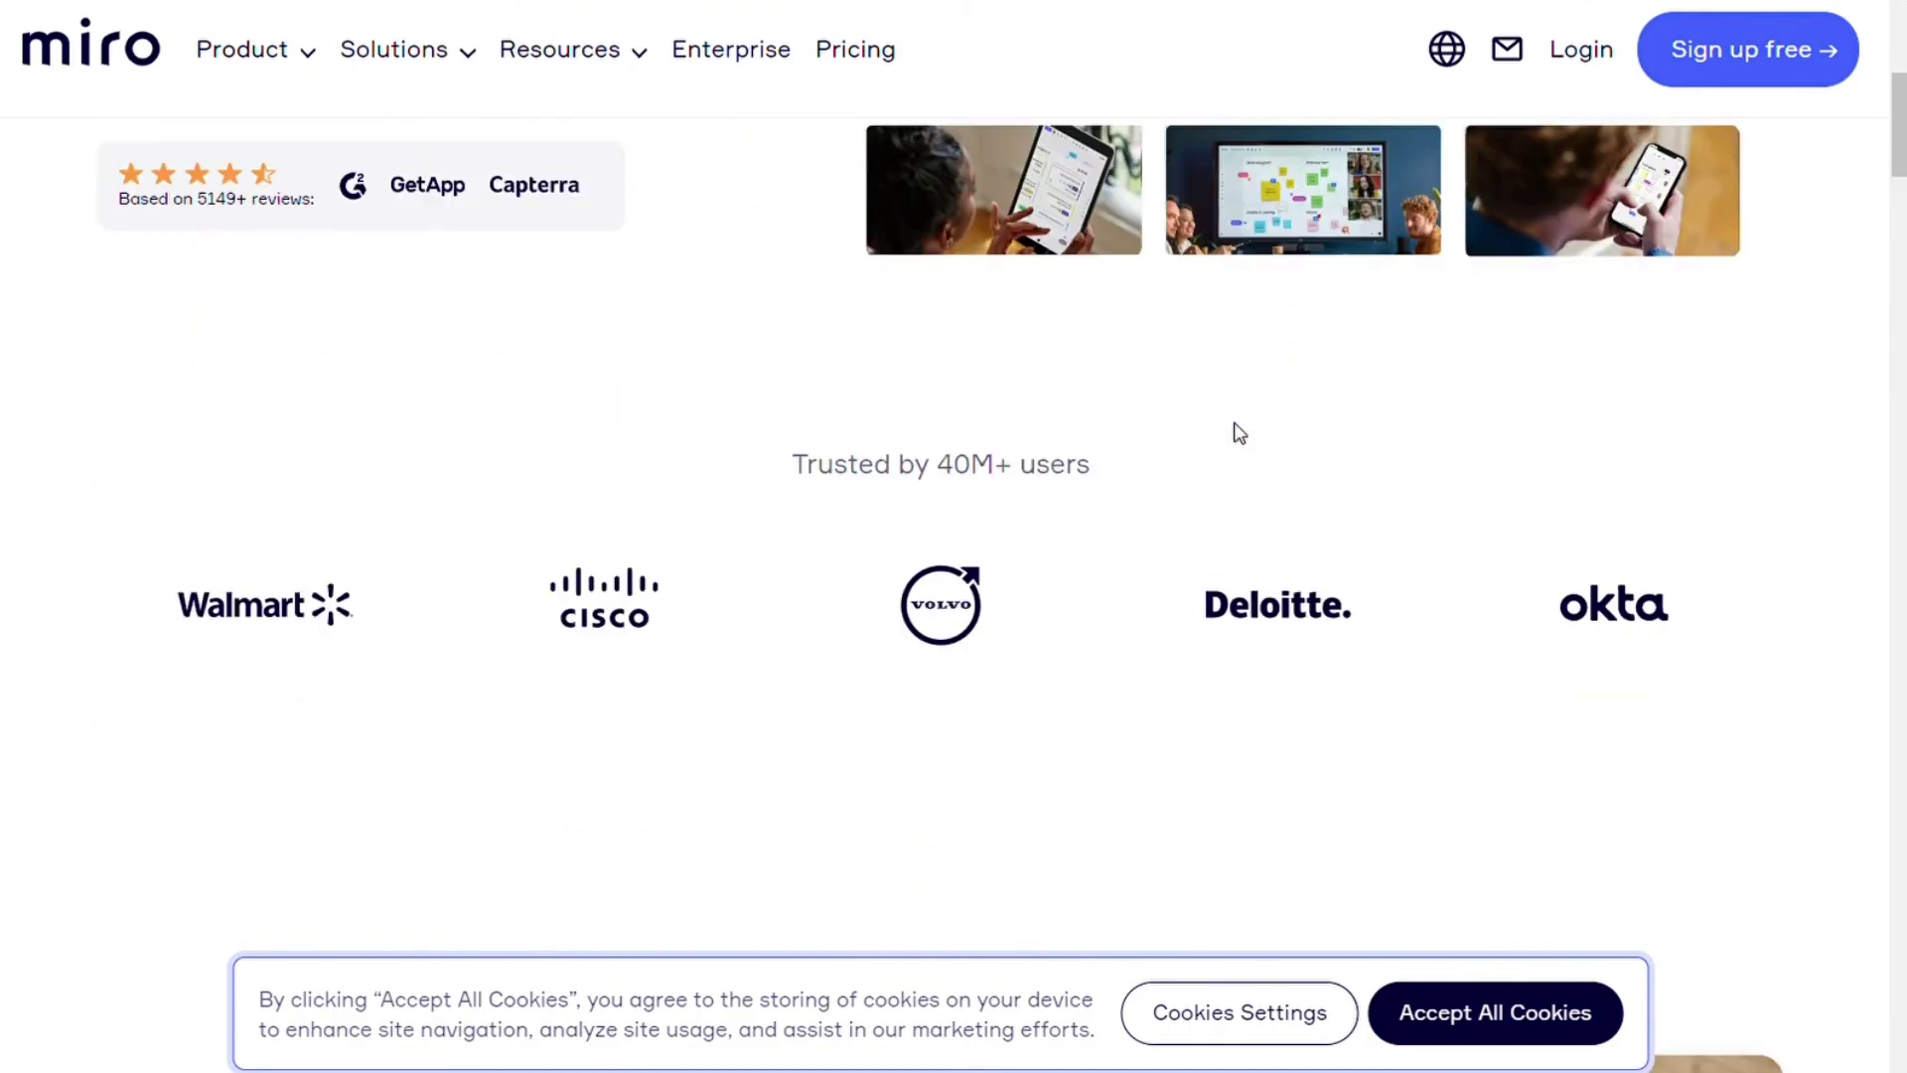
pyautogui.scroll(-7, 1291, 755)
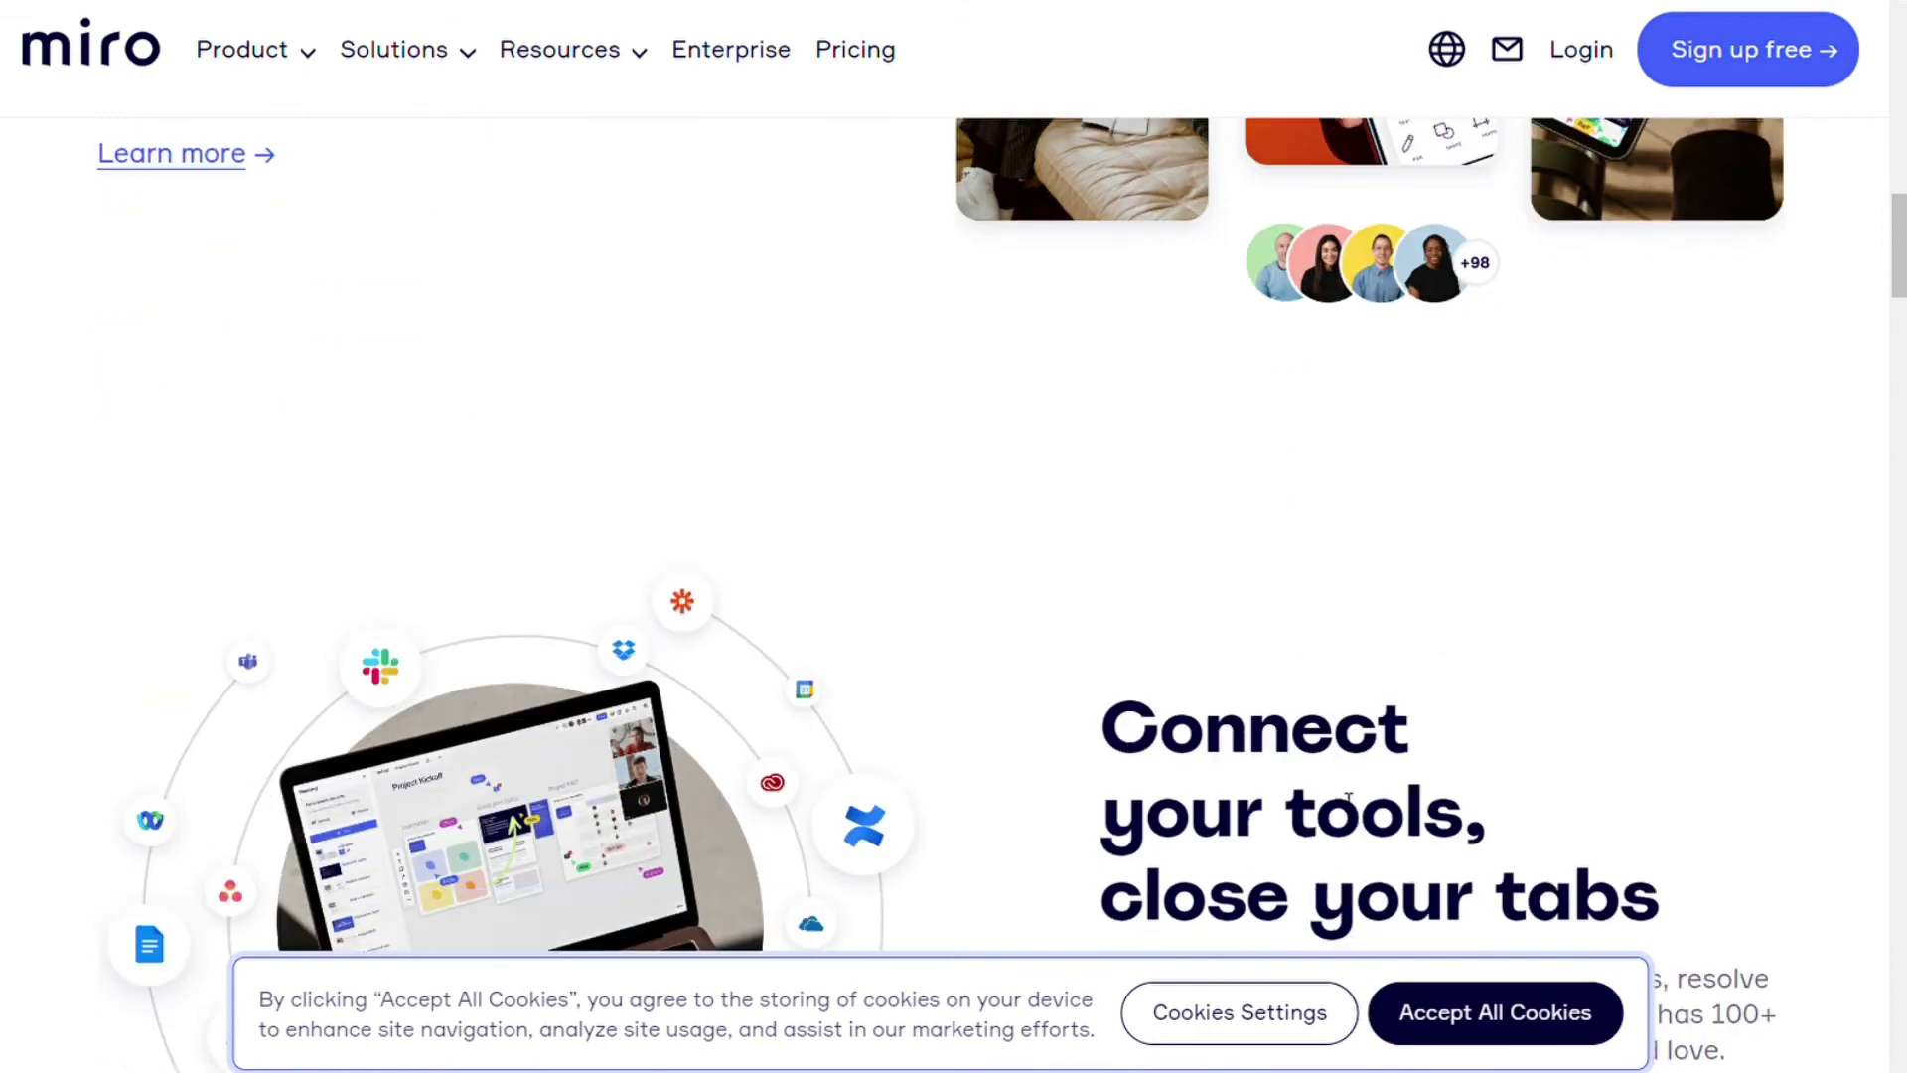
pyautogui.scroll(20, 1293, 705)
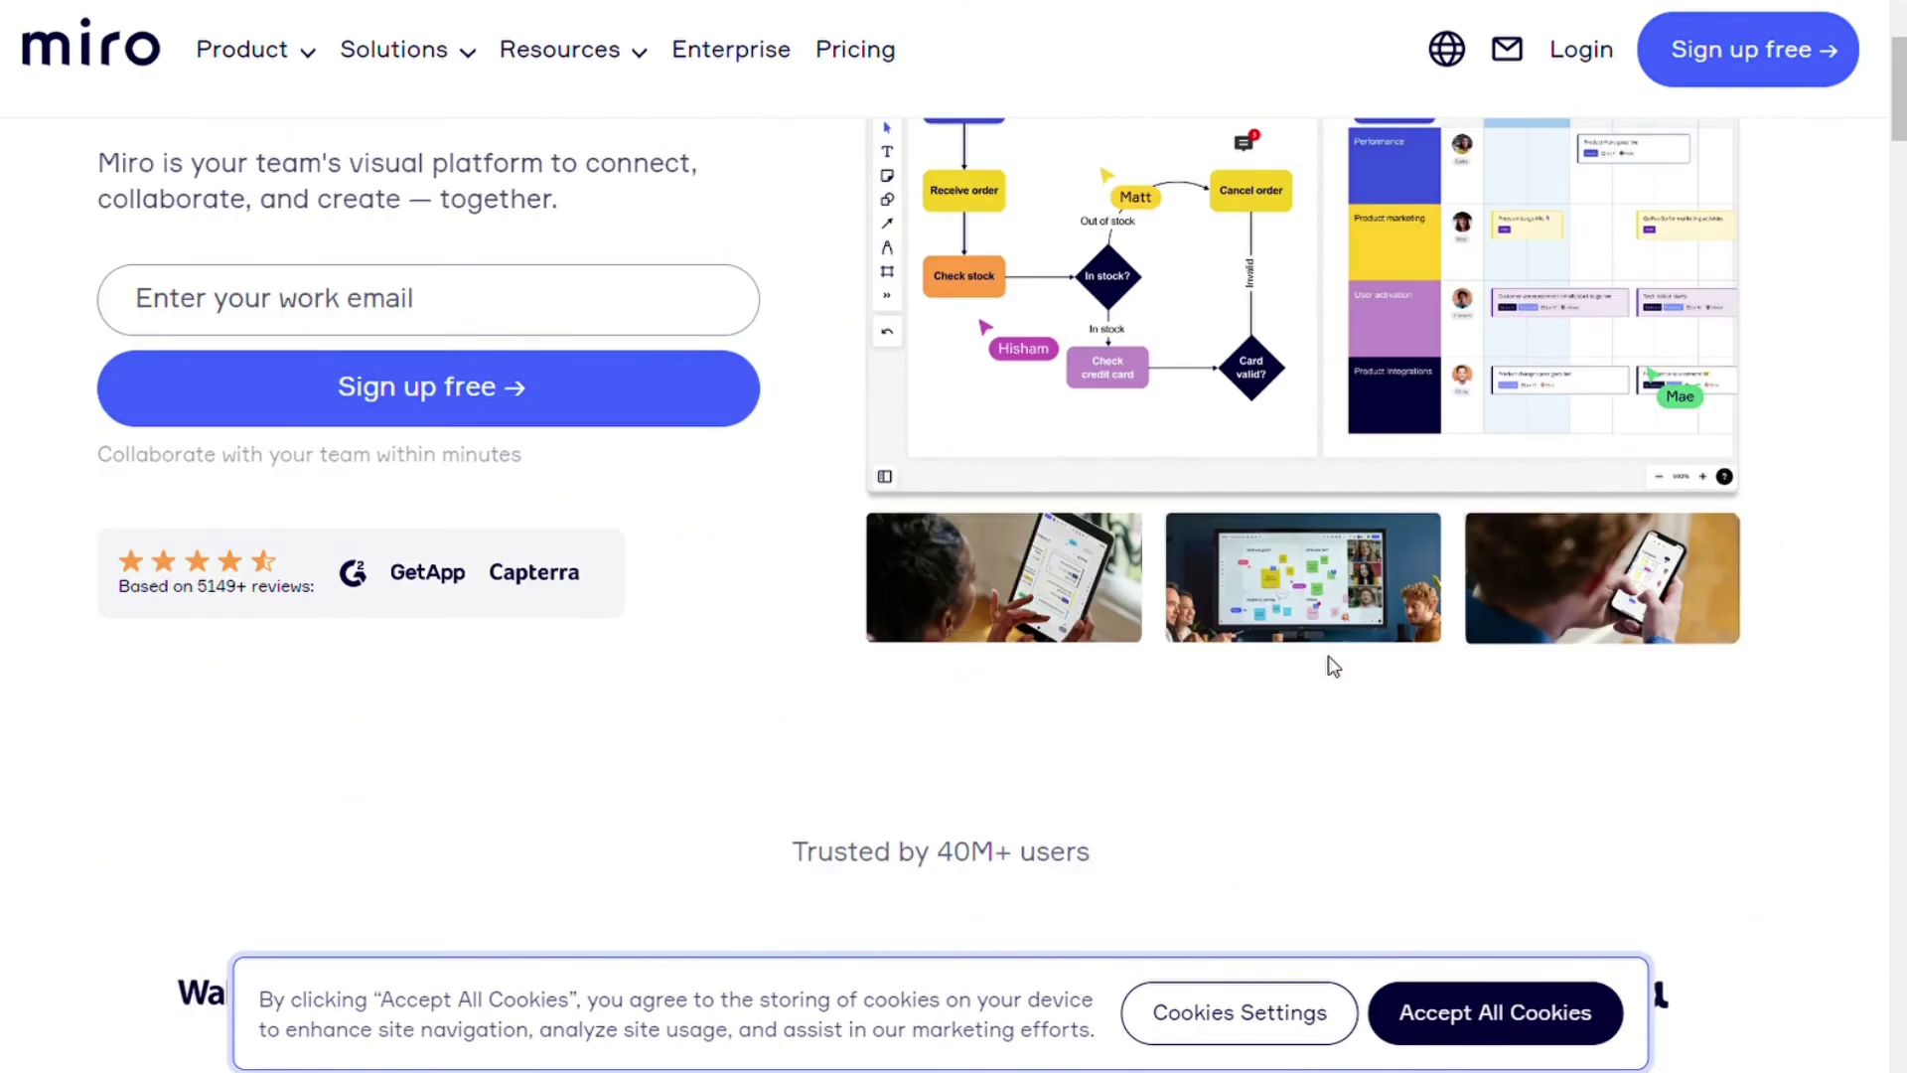